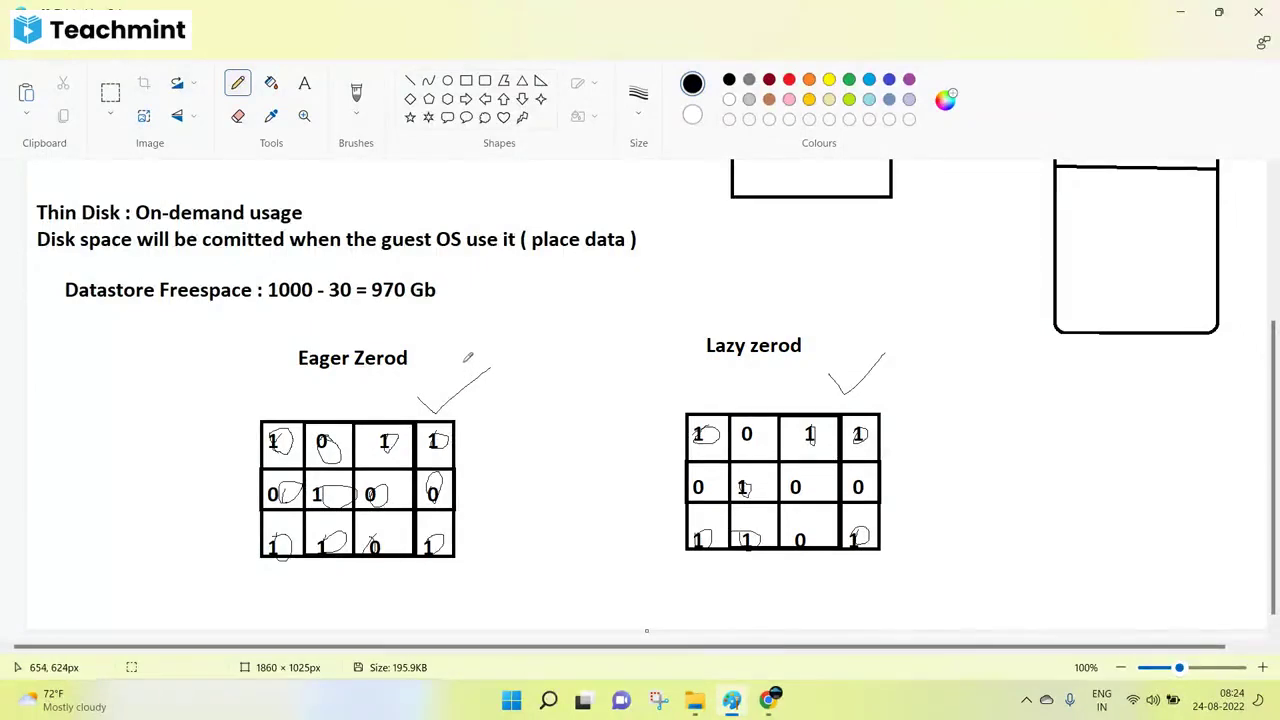
Undo the two check marks drawn above the Eager Zerod and Lazy zerod tables.
key("ctrl+z")
key("ctrl+z")
scroll(312, 252, "up", 2)
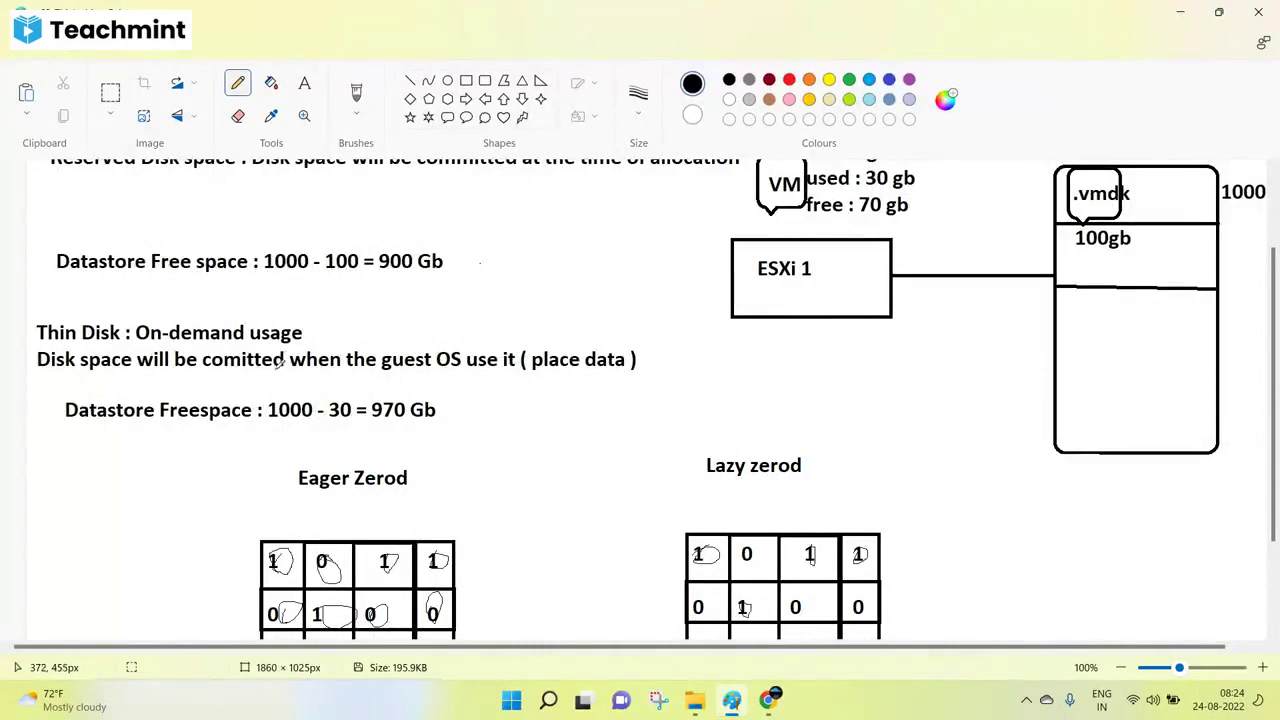
scroll(424, 364, "up", 2)
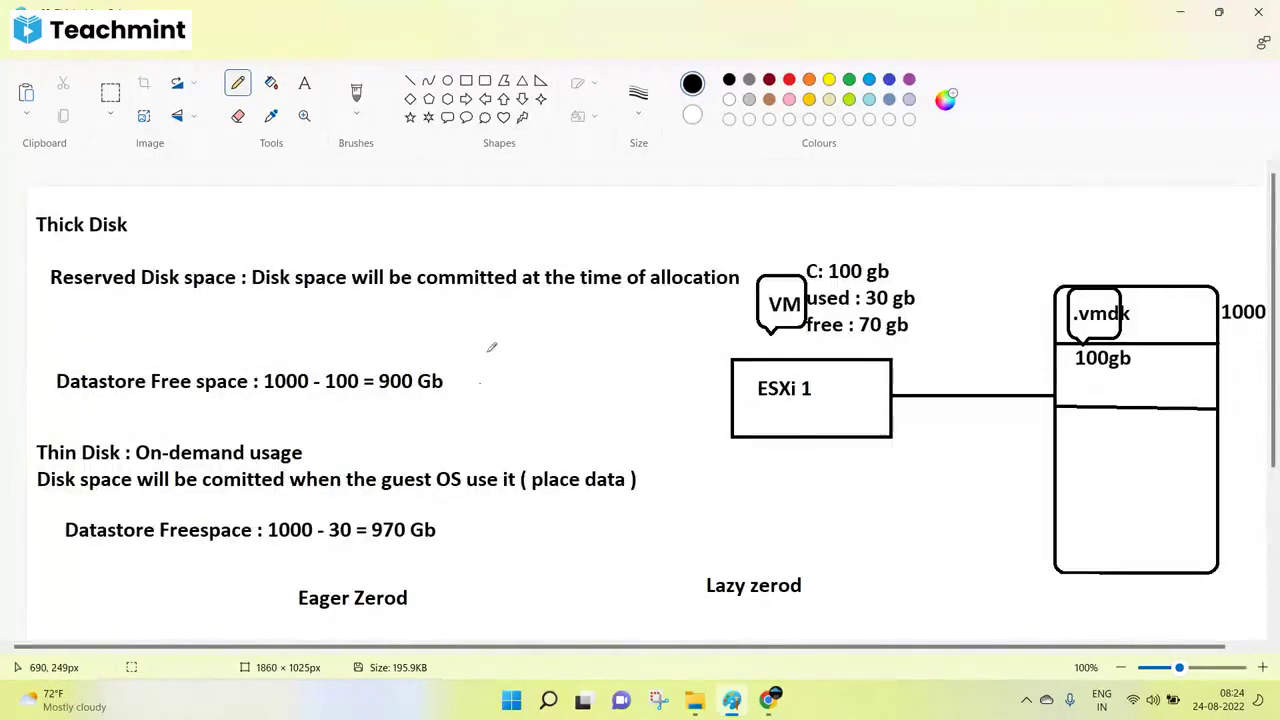
scroll(458, 432, "down", 4)
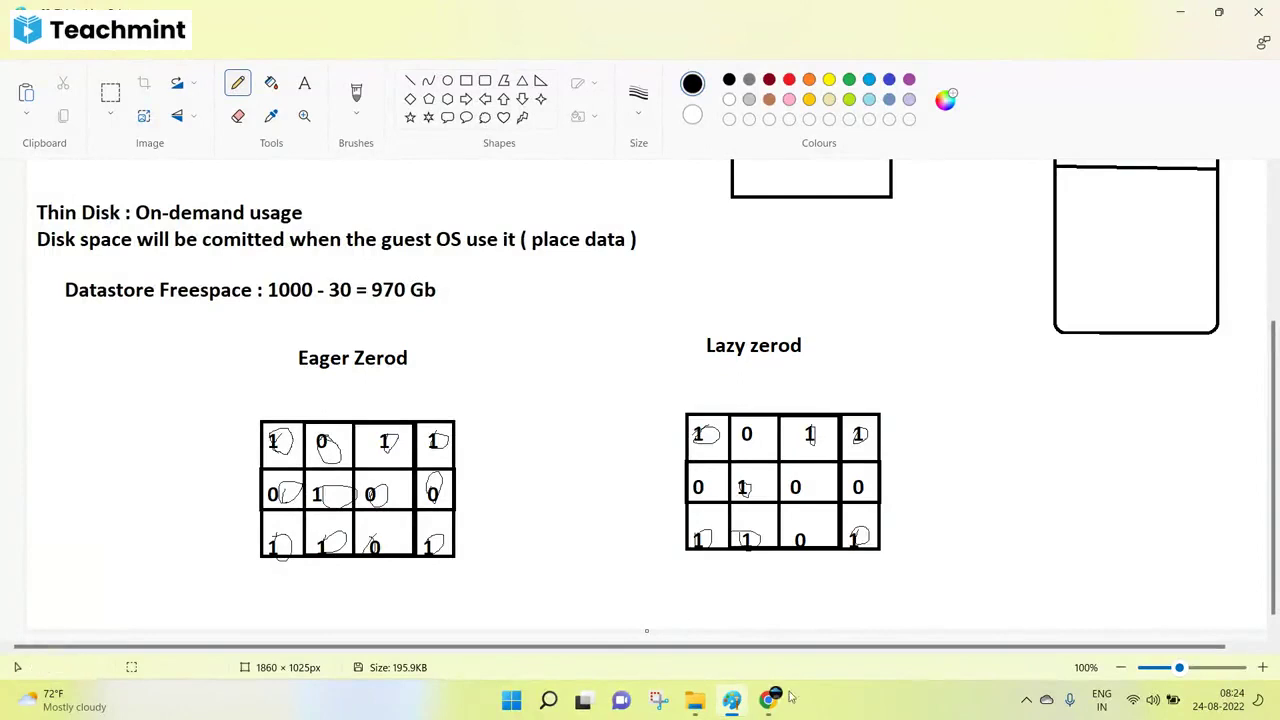
Switch to the vSphere Client and start creating a new virtual machine on host 192.168.1.240.
left_click(618, 615)
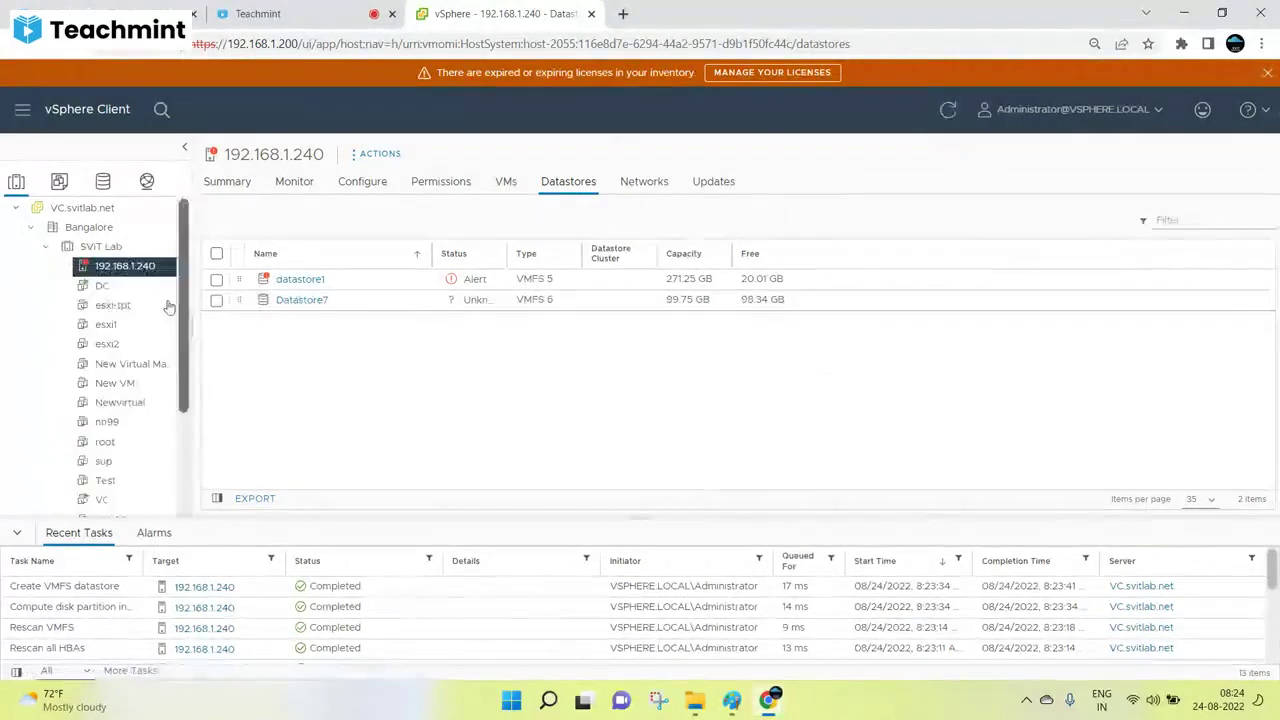
right_click(138, 277)
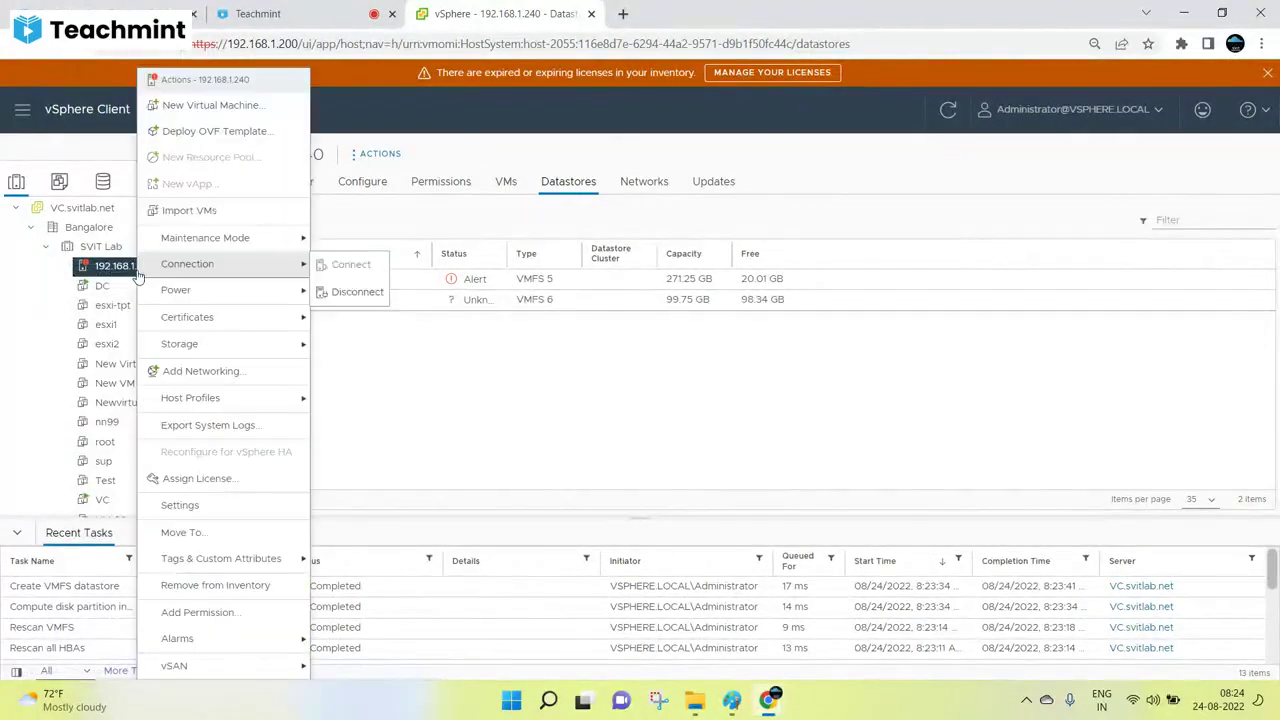
left_click(200, 103)
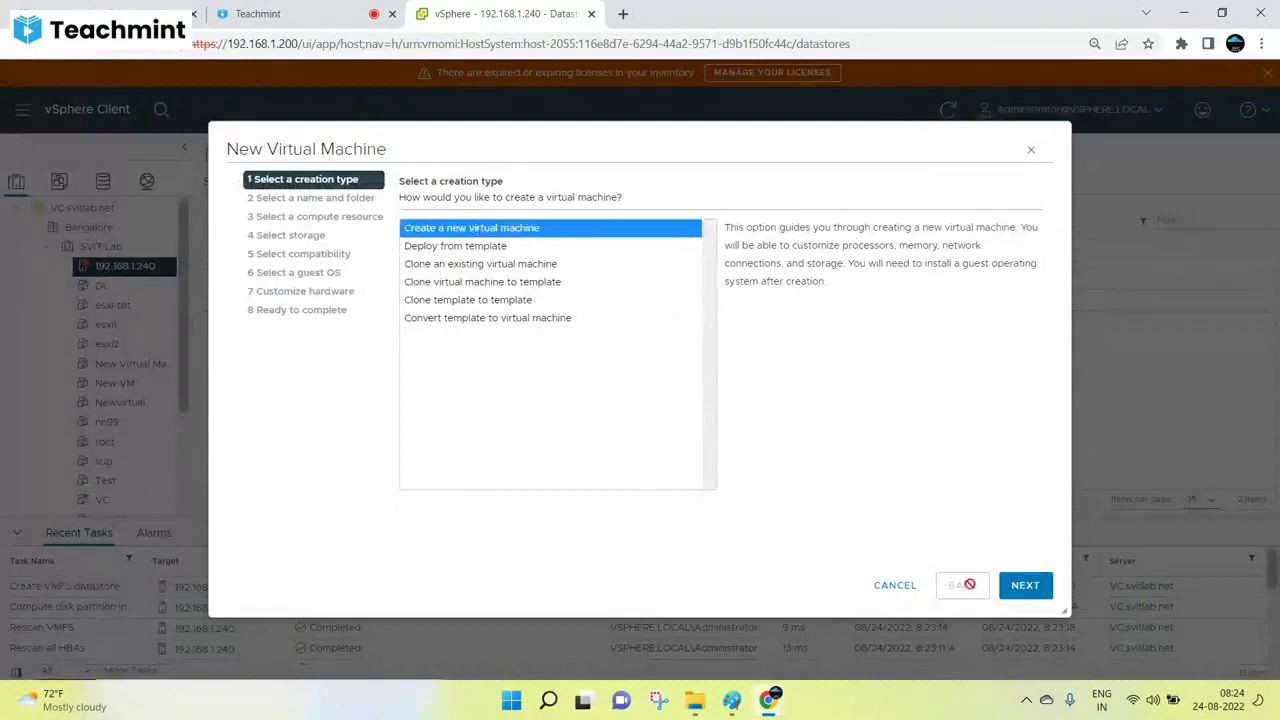
left_click(1022, 585)
Name the virtual machine Test09 and keep Bangalore as its location.
left_click(655, 228)
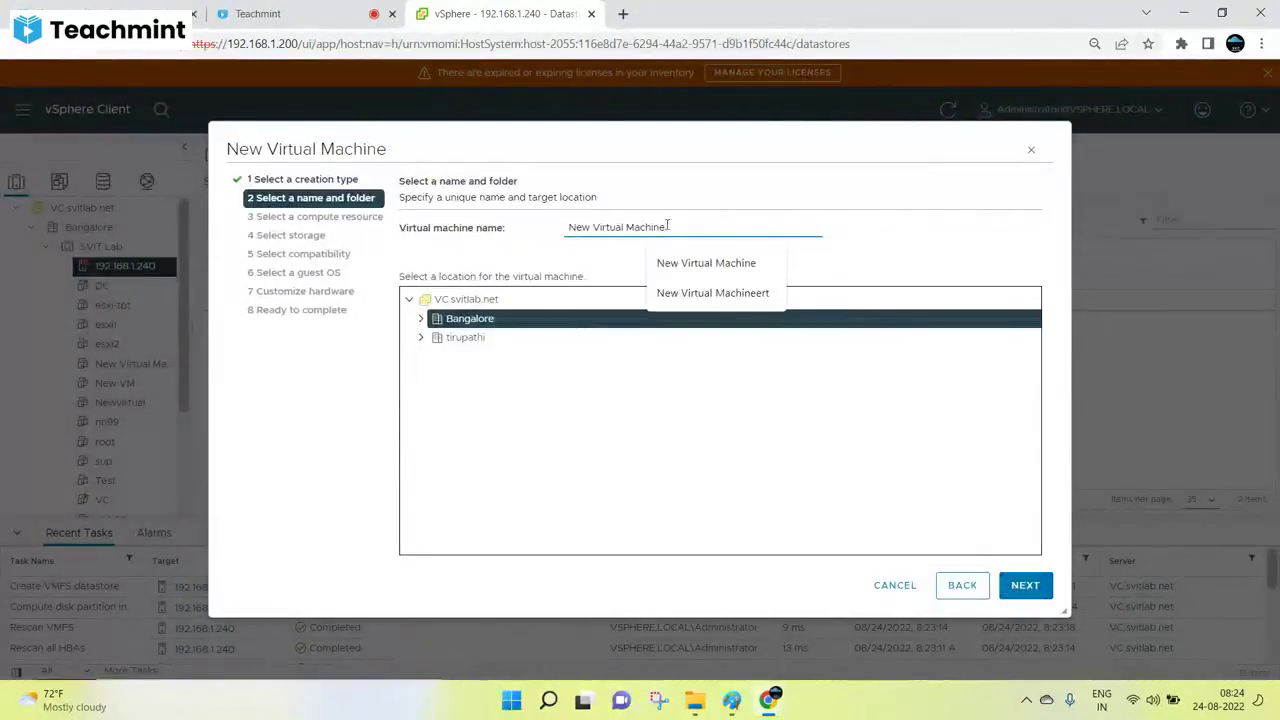
key("ctrl+a")
type("Test")
left_click(1008, 591)
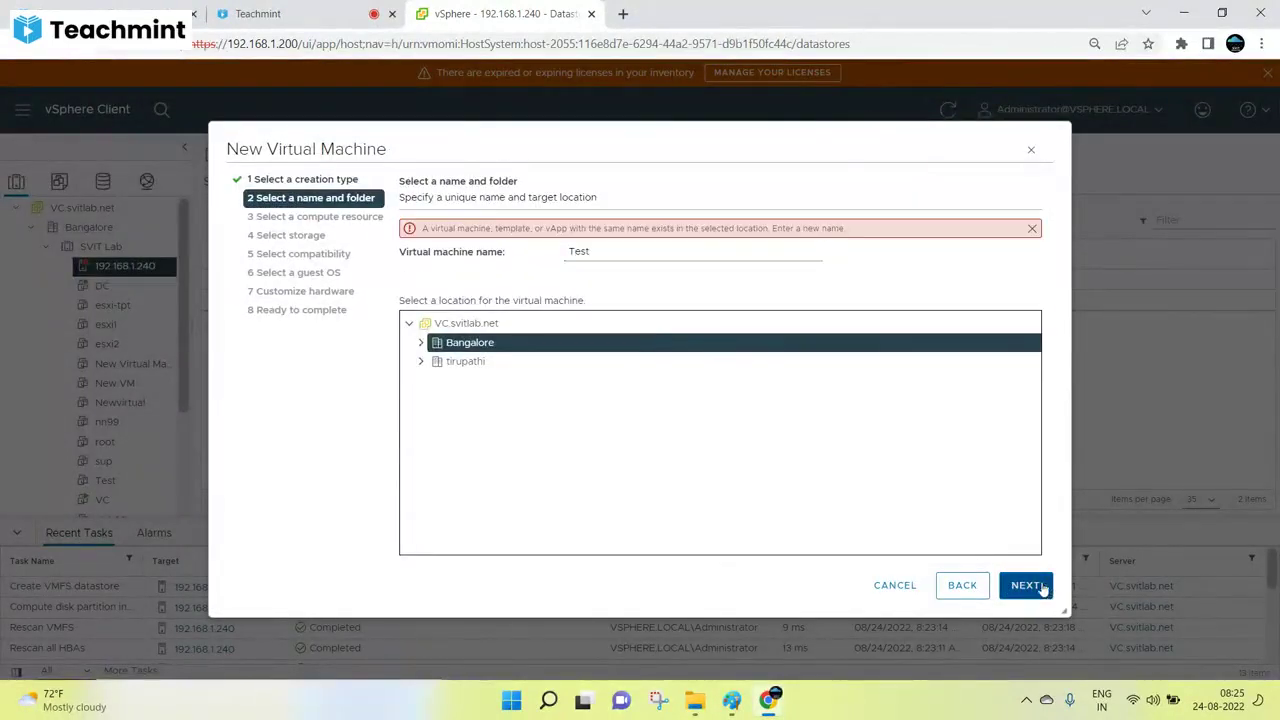
left_click(640, 253)
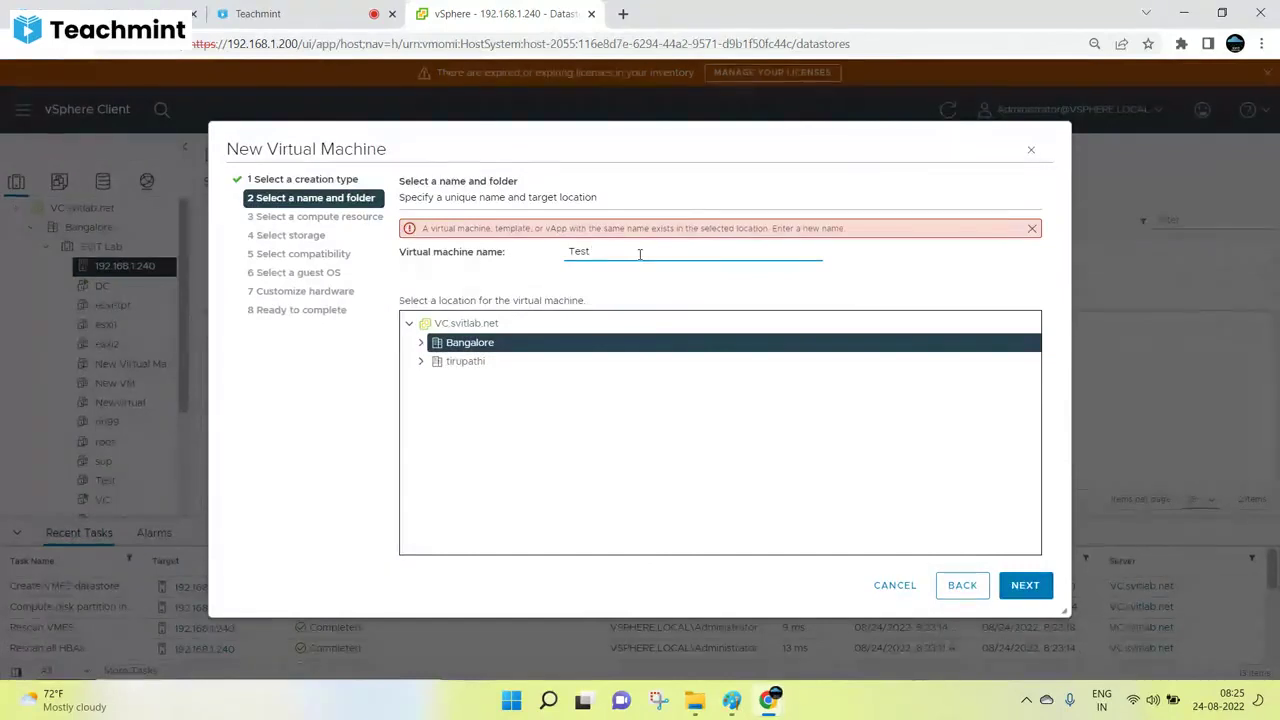
type("01")
left_click(1025, 585)
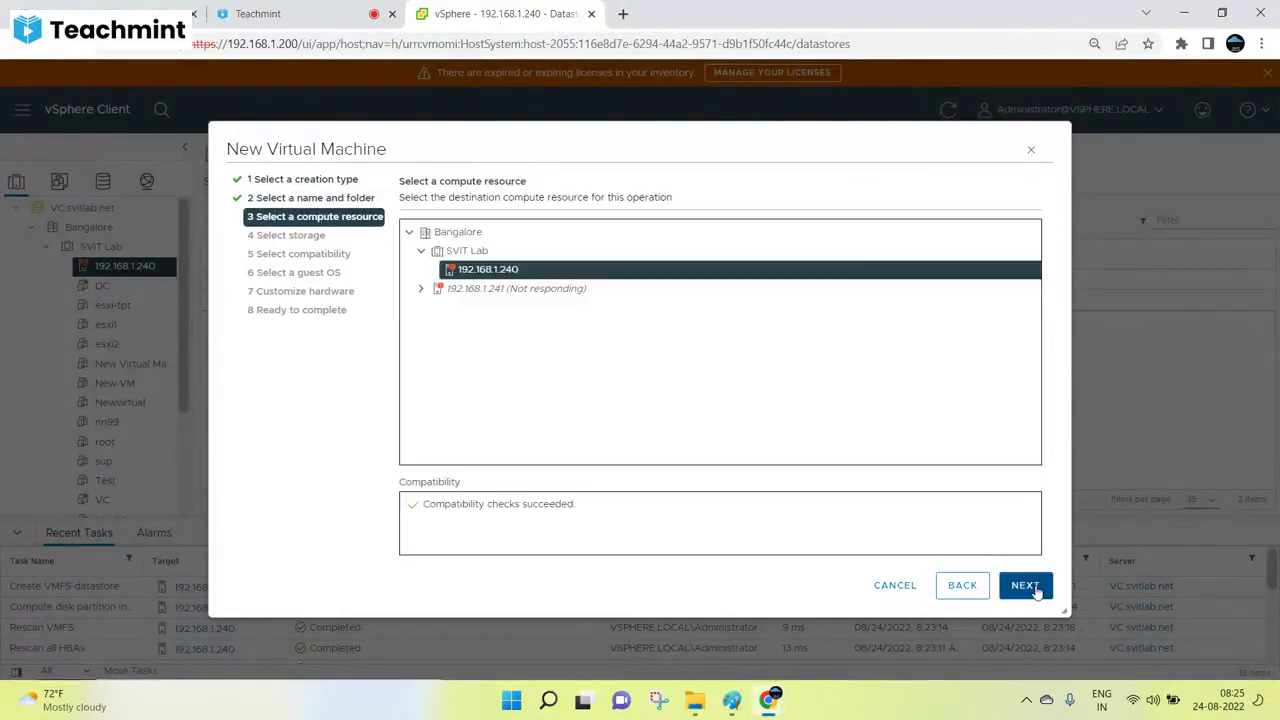
Place the virtual machine on host 192.168.1.240 with datastore1 as storage, keeping the default compatibility and guest OS.
left_click(1025, 585)
left_click(486, 354)
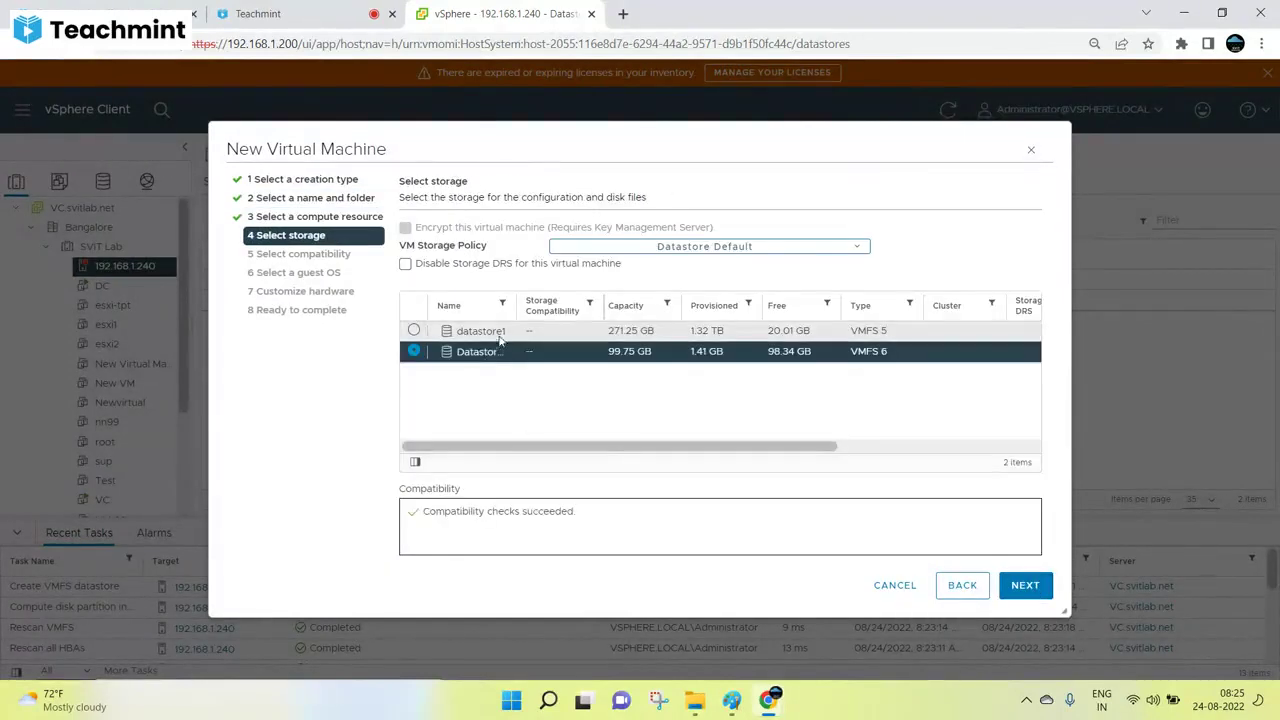
left_click(503, 331)
left_click(1025, 588)
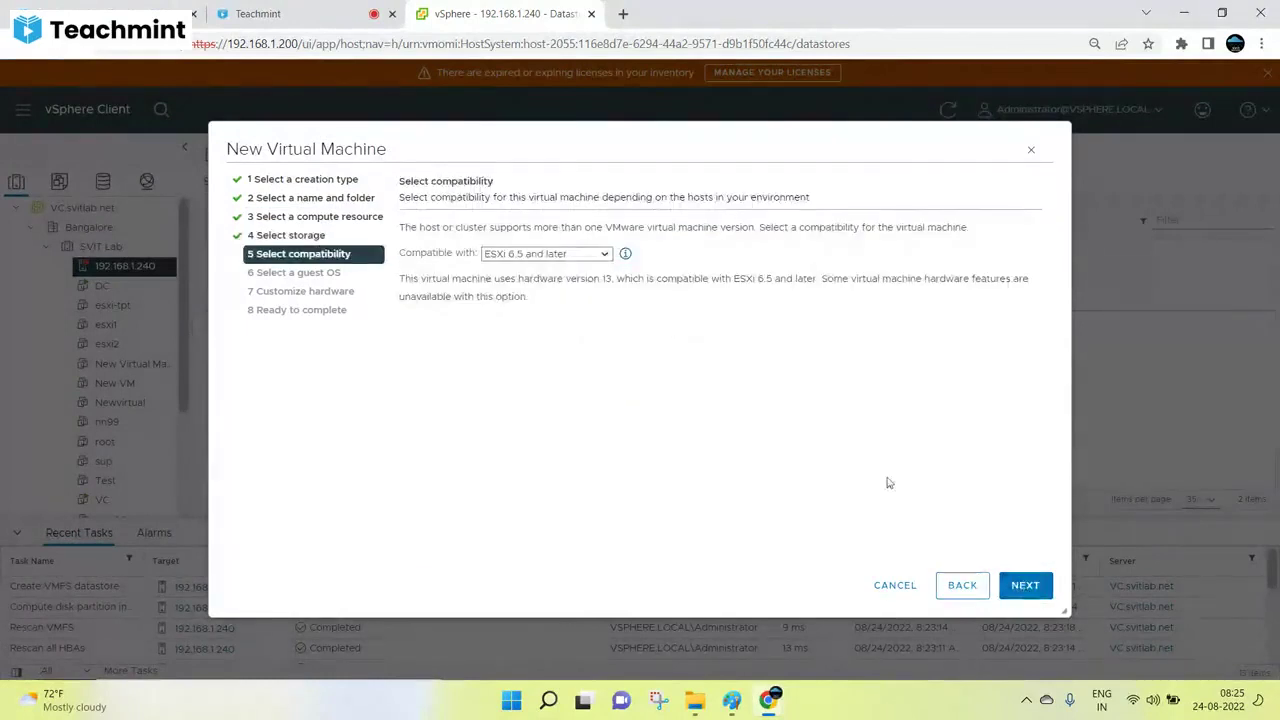
left_click(1024, 588)
left_click(1025, 590)
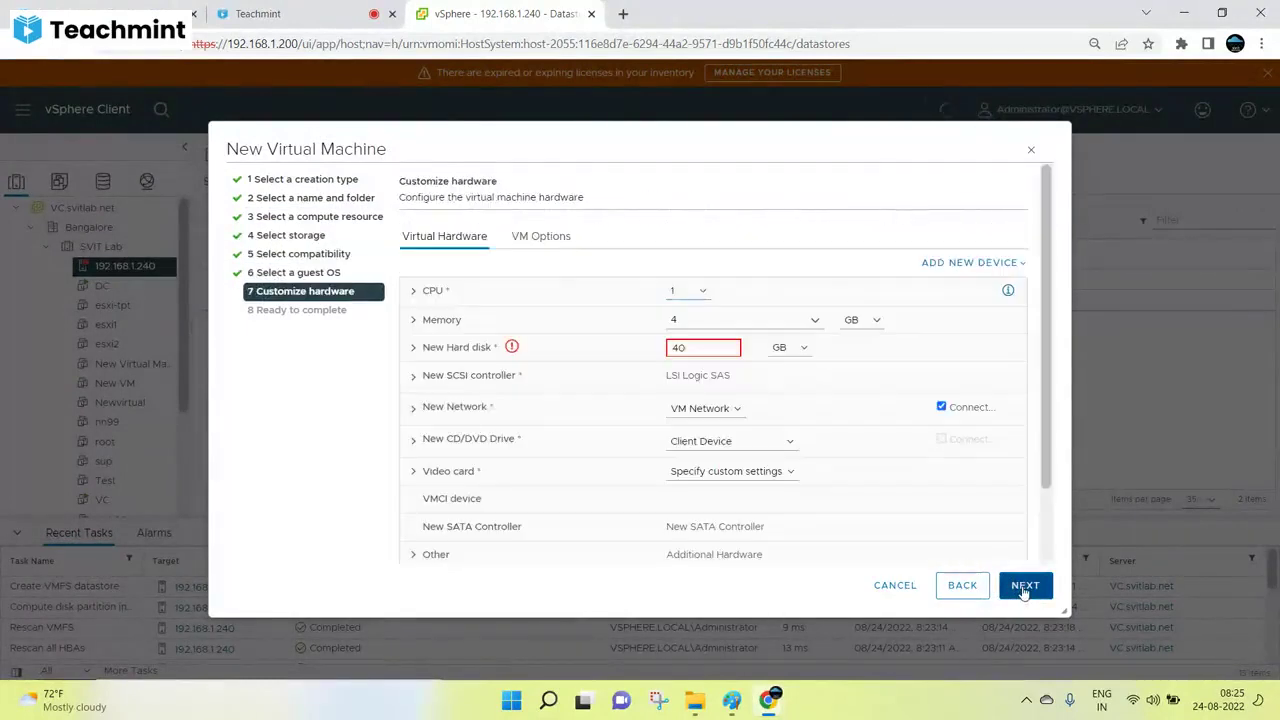
Set the new hard disk to 2 GB with Thick Provision Lazy Zeroed provisioning and finish creating the virtual machine.
left_click(590, 350)
type("2")
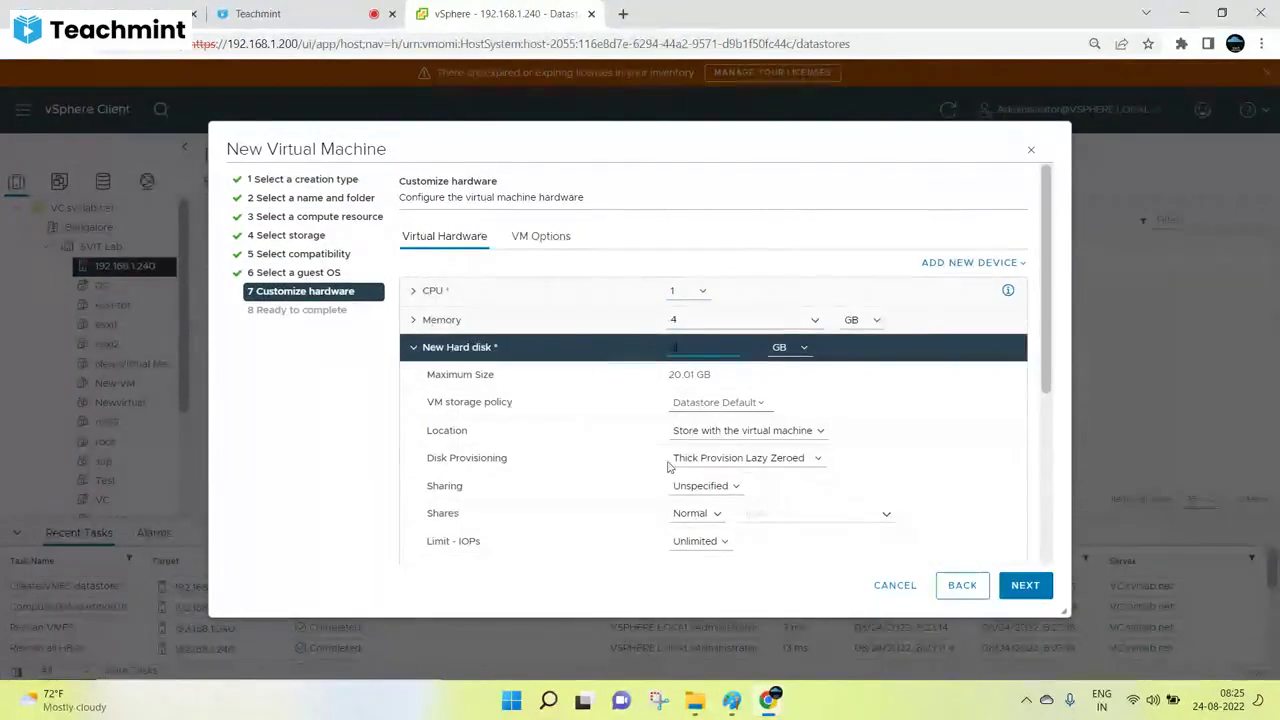
left_click(413, 348)
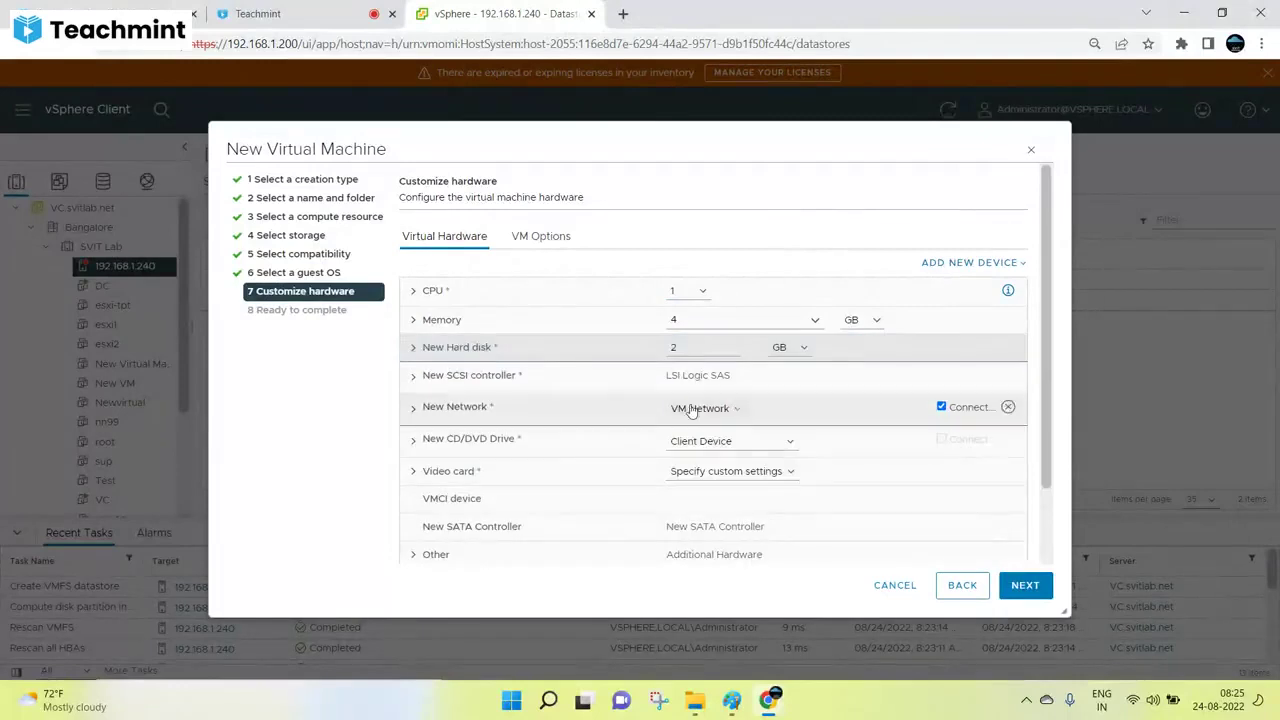
left_click(413, 347)
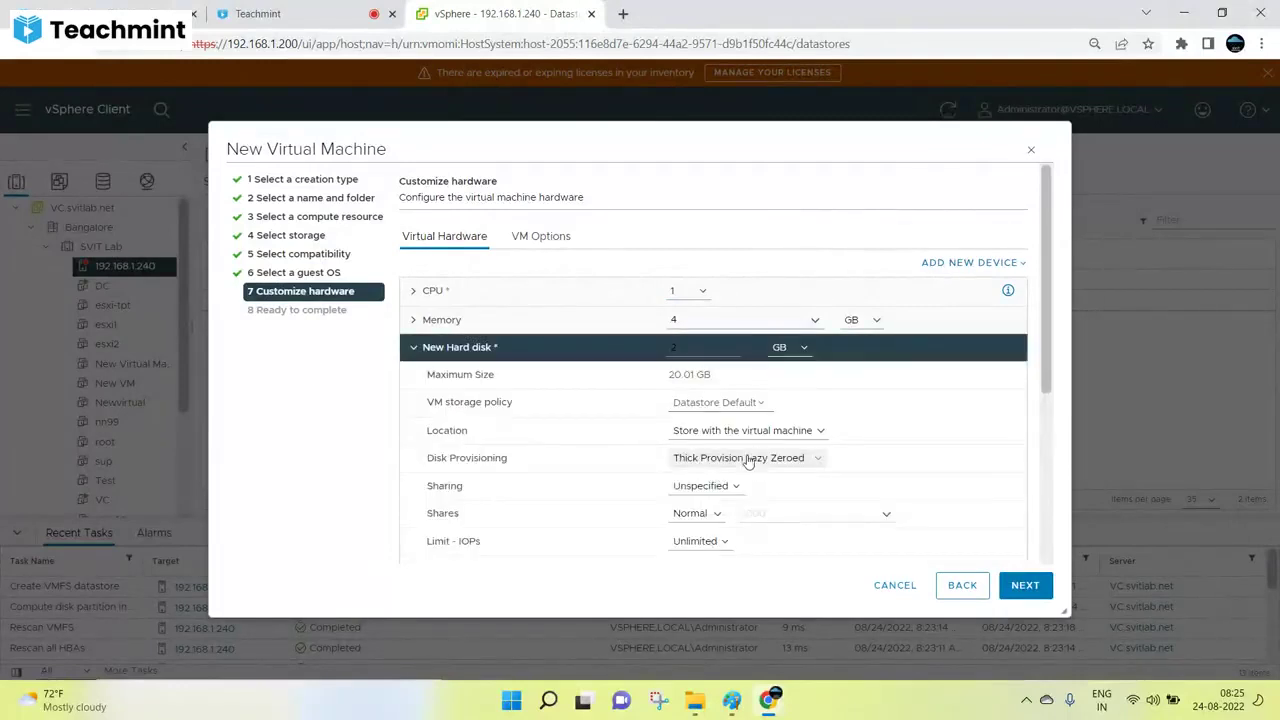
left_click(748, 457)
left_click(735, 472)
left_click(1028, 588)
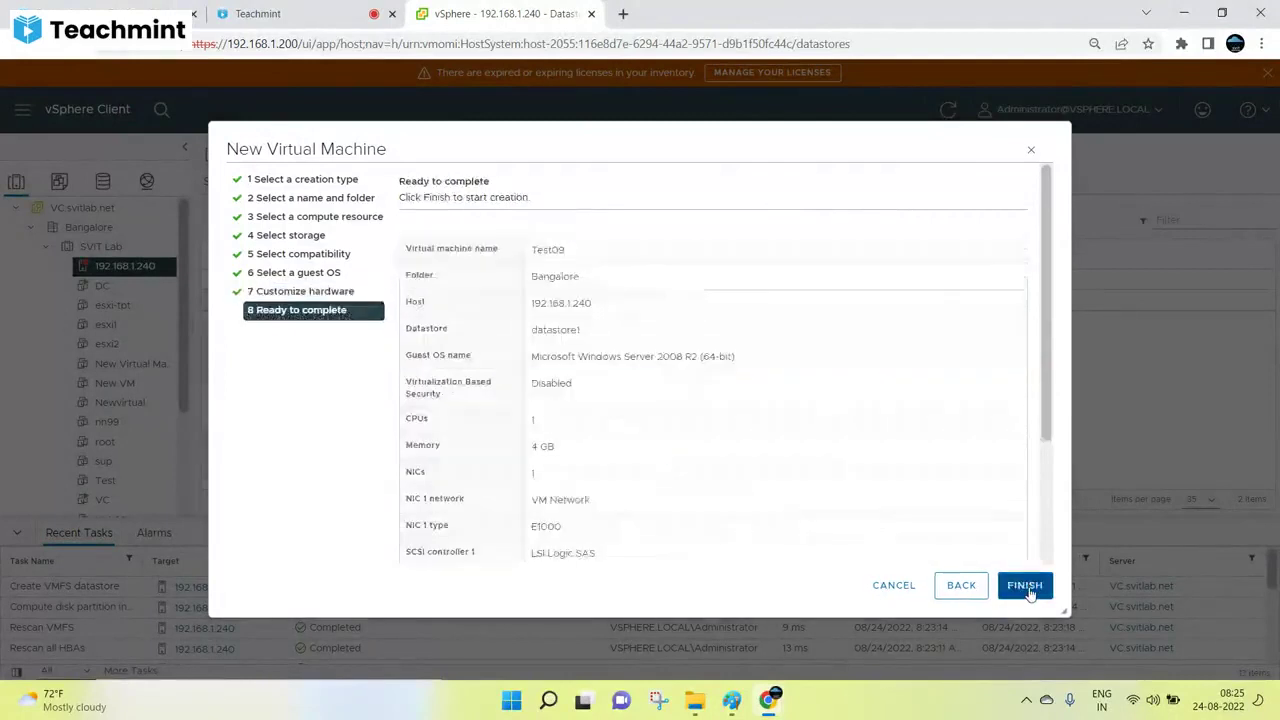
left_click(1027, 588)
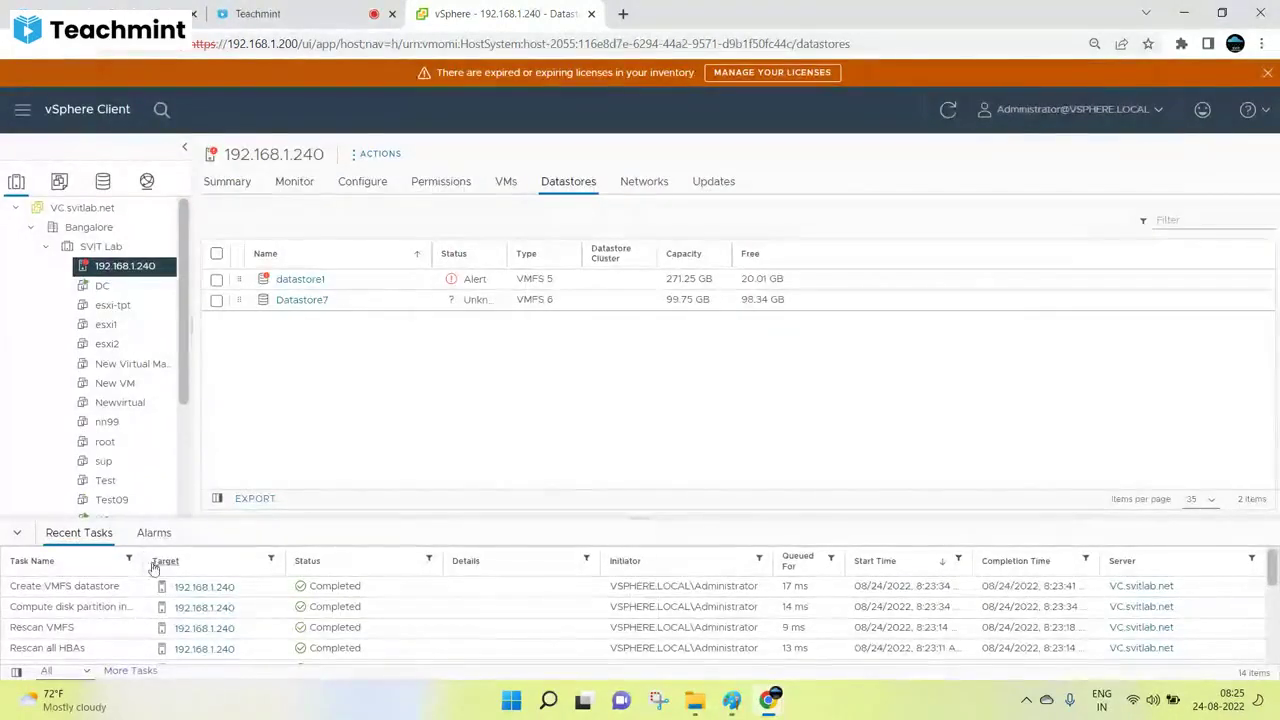
Examine the provisioning type of Hard disk 1 in Test09's settings, then close them without changes.
left_click(131, 499)
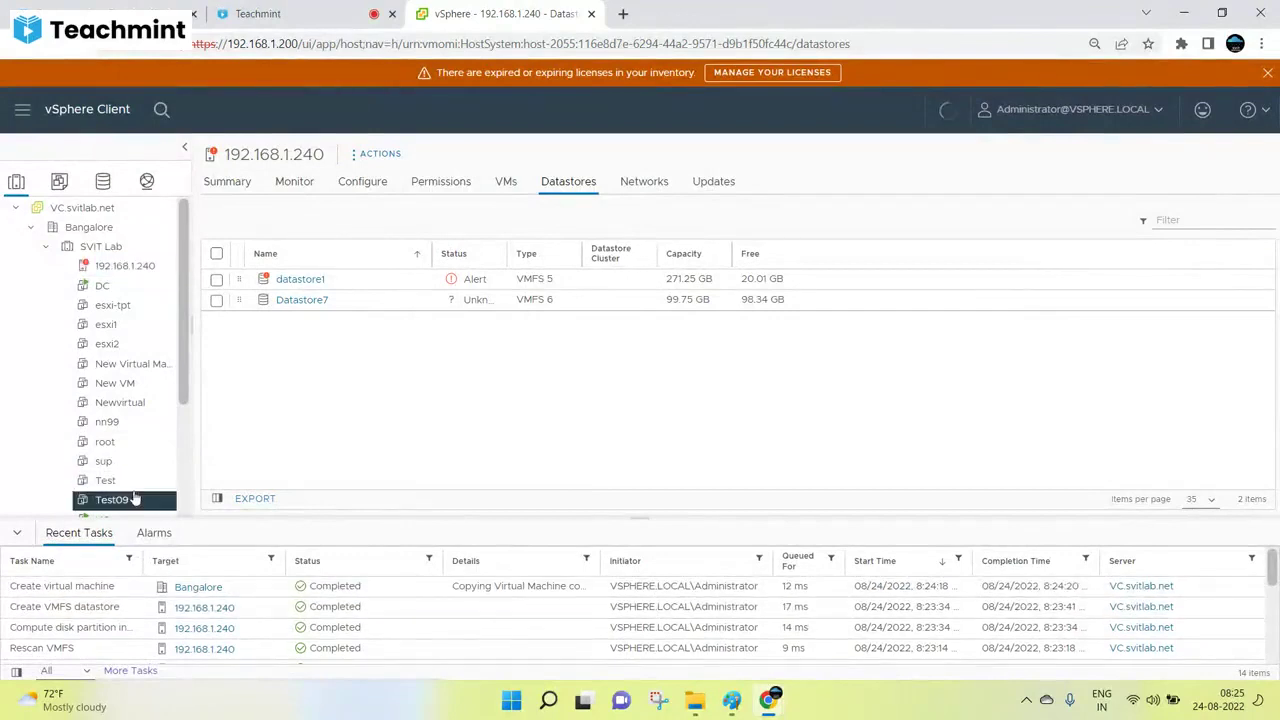
scroll(131, 499, "down", 1)
right_click(110, 418)
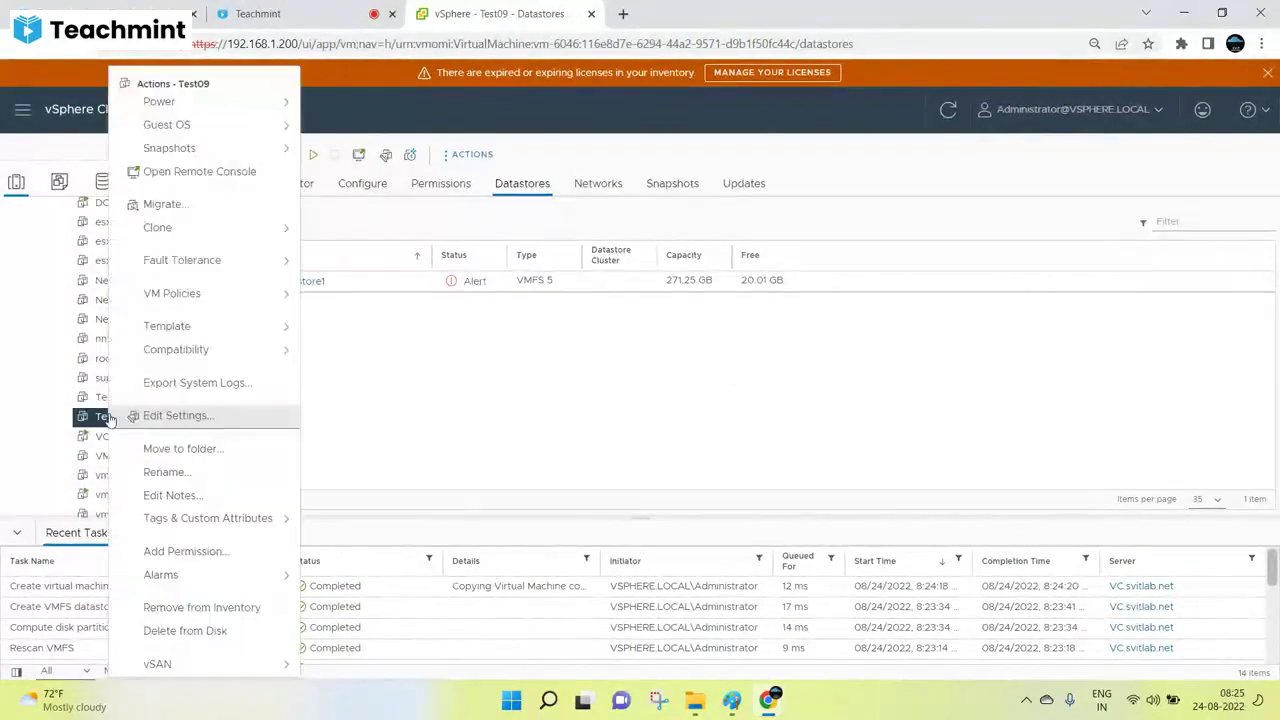
left_click(158, 417)
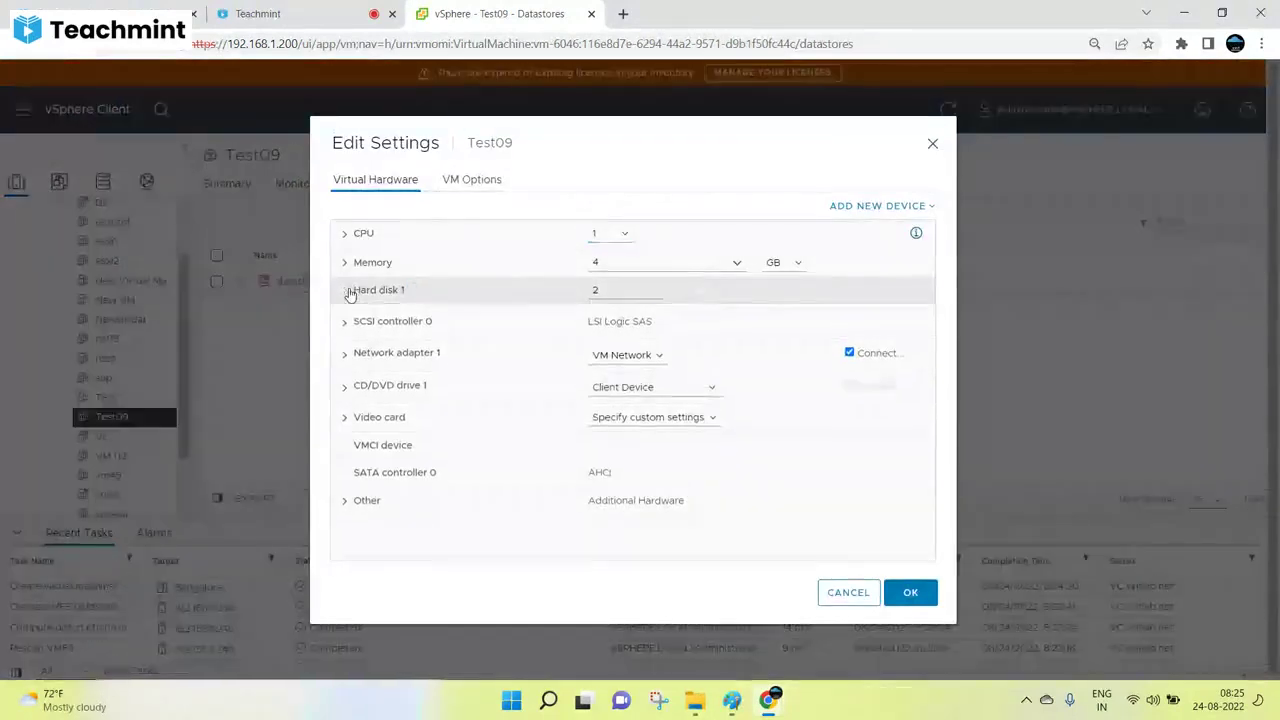
left_click(346, 290)
triple_click(638, 355)
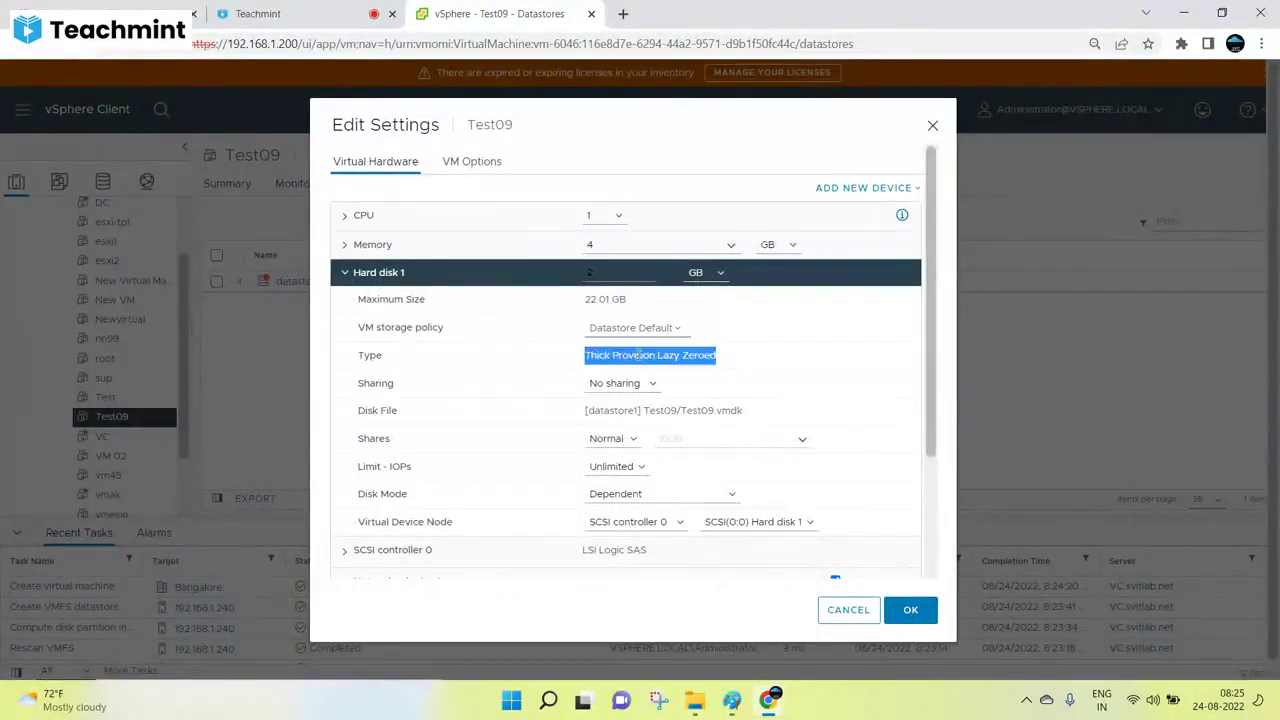
double_click(638, 355)
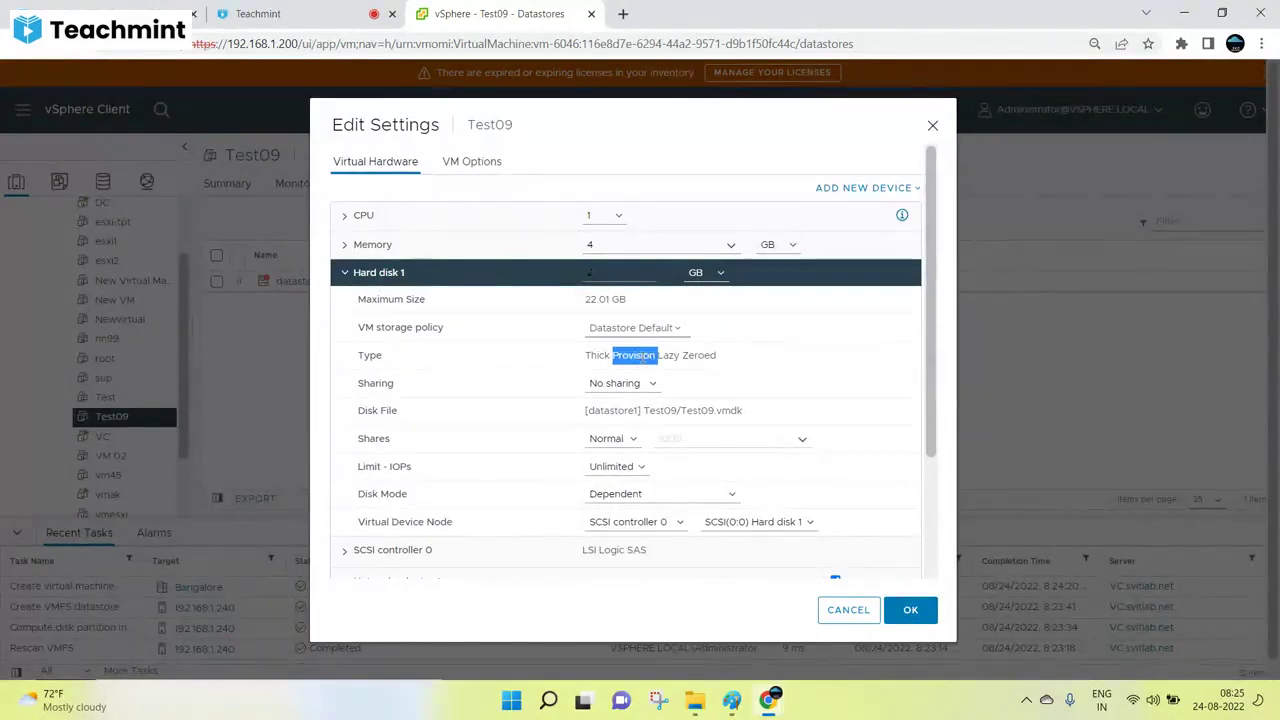
left_click(855, 610)
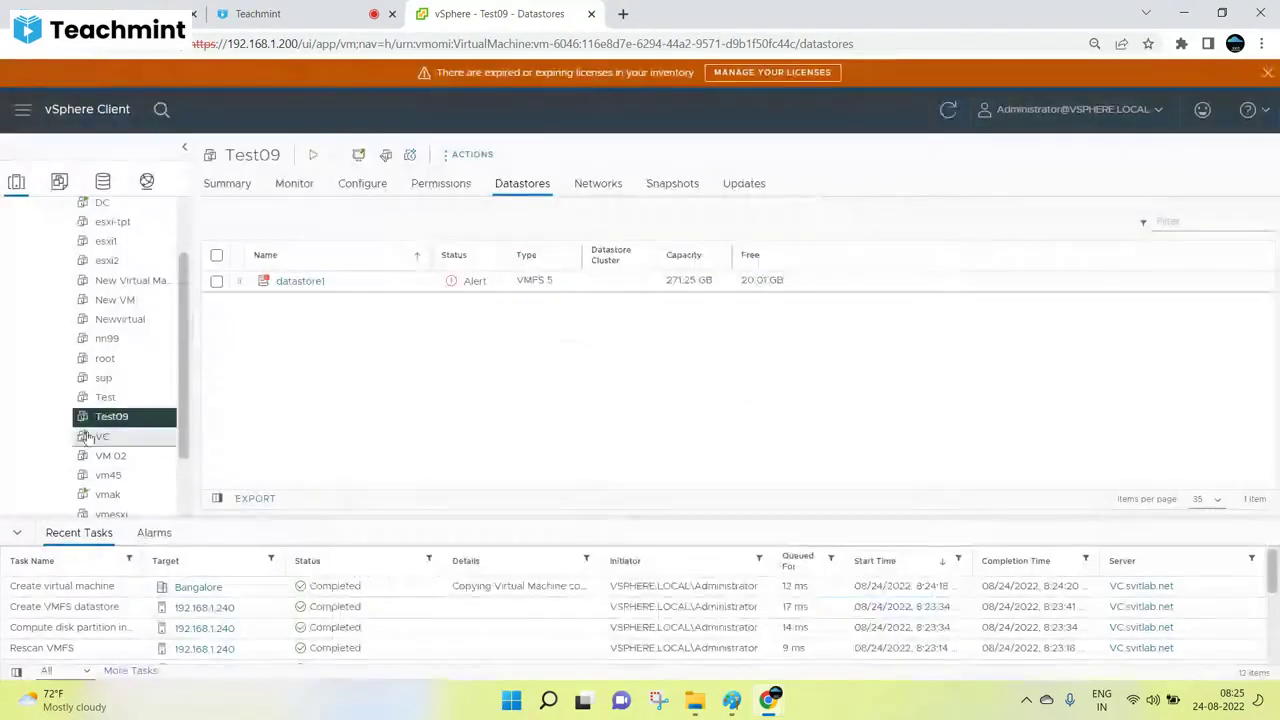
Start migrating Test09 with the Change storage only migration type.
right_click(113, 422)
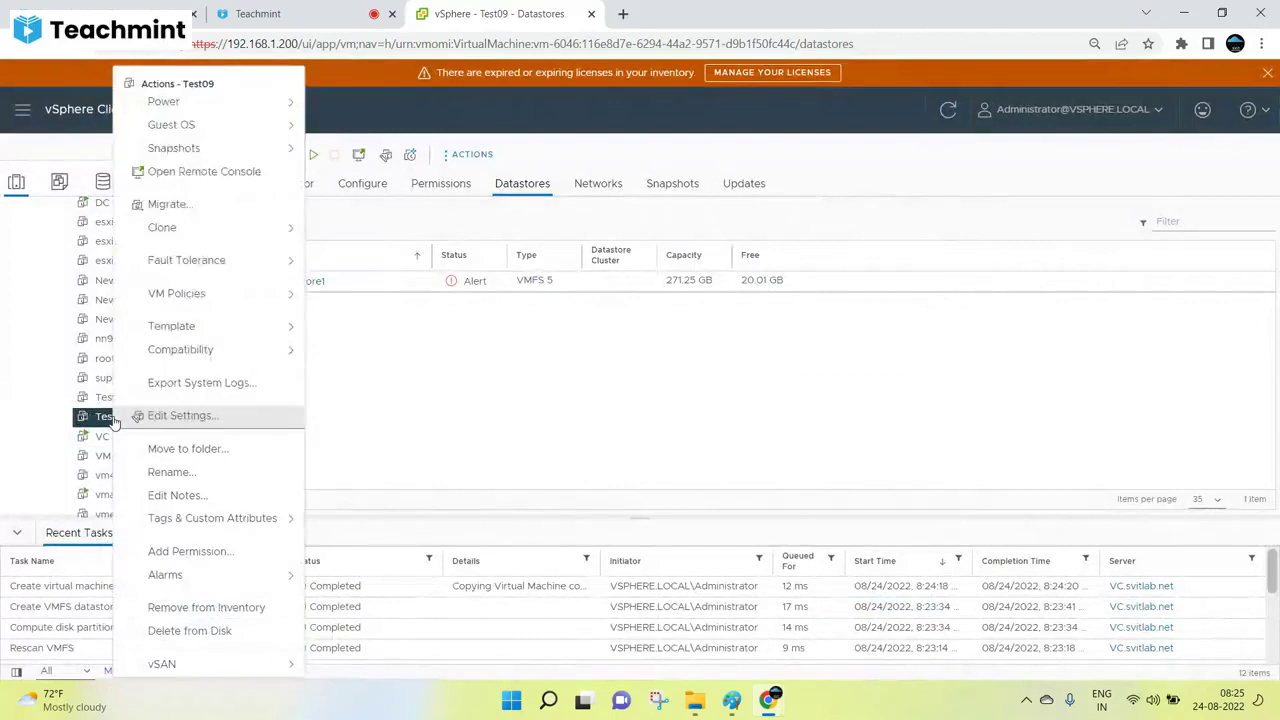
left_click(197, 207)
left_click(490, 288)
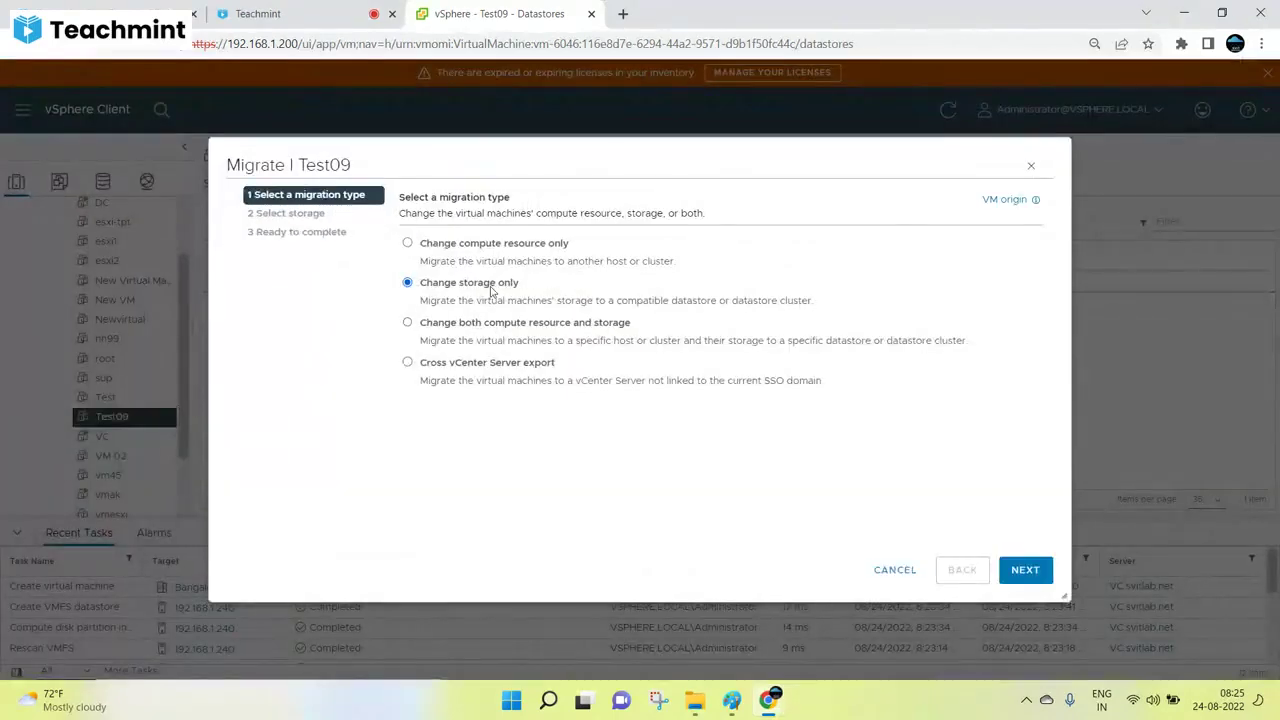
left_click(1030, 569)
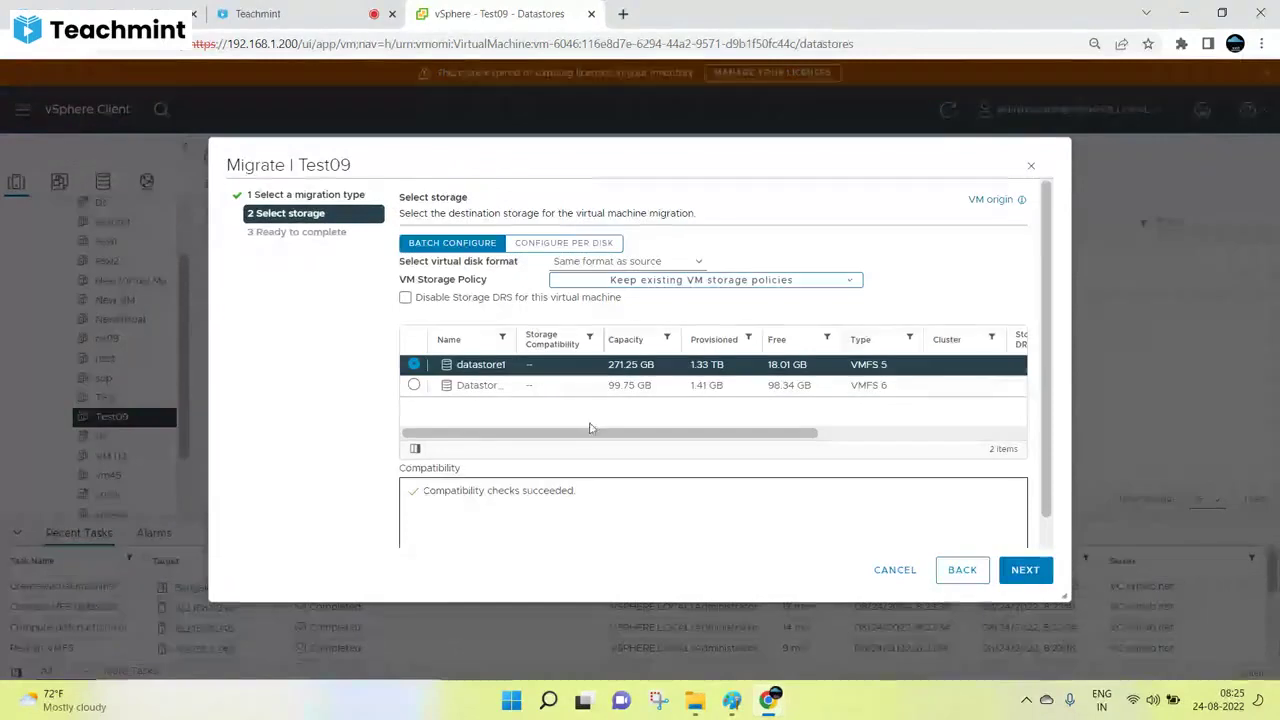
Review the available virtual disk formats and the VM origin details for the Test09 migration.
left_click(640, 261)
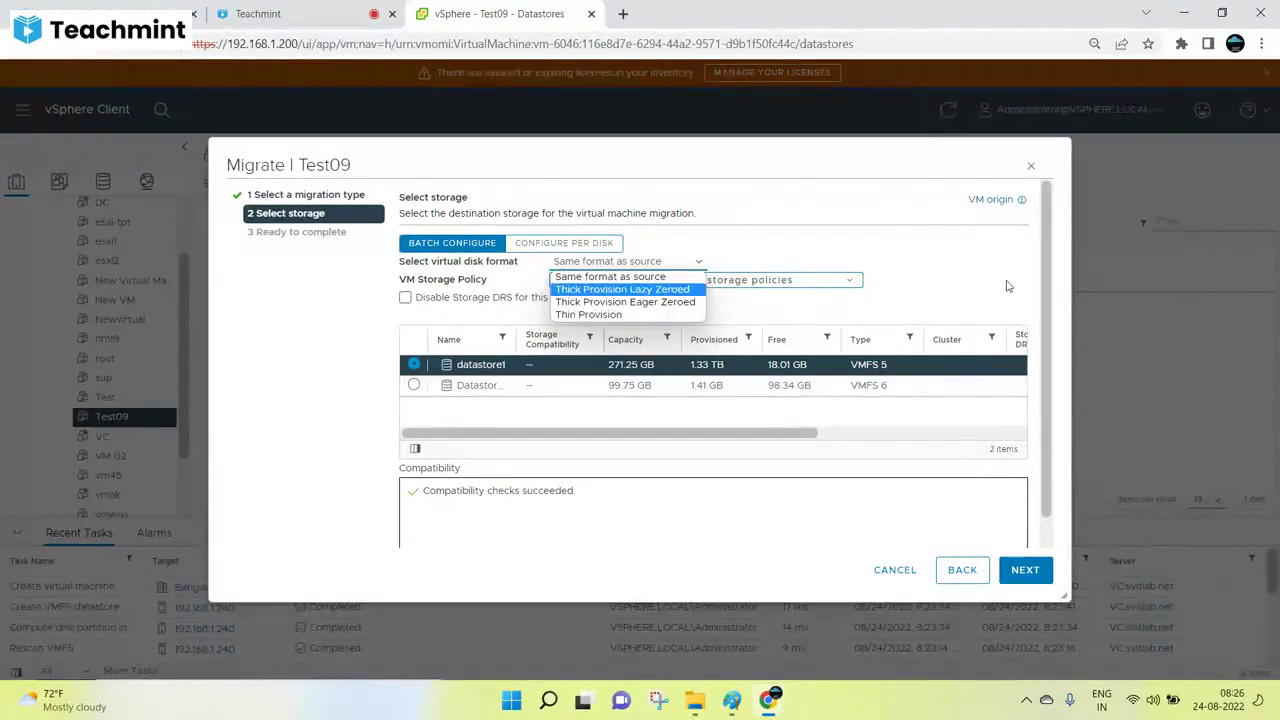
left_click(1055, 290)
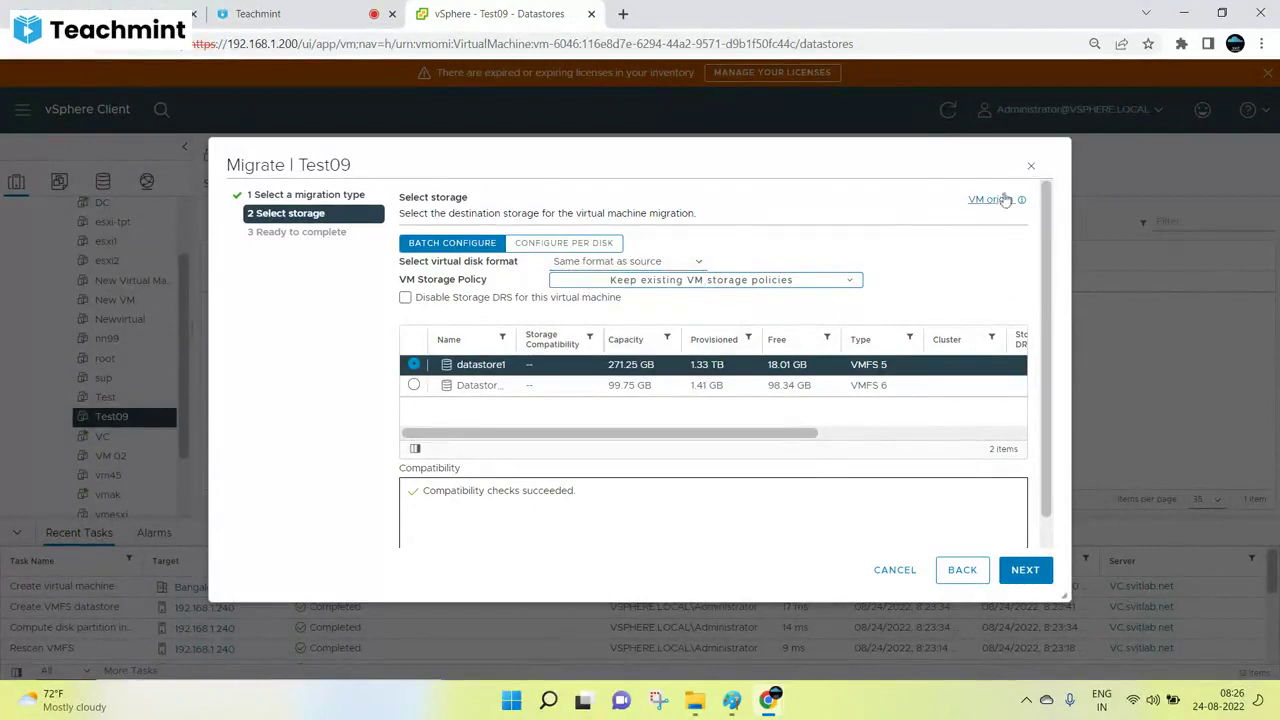
left_click(990, 199)
left_click(989, 229)
mouse_move(745, 440)
left_mouse_down()
mouse_move(956, 440)
mouse_move(745, 440)
left_mouse_up()
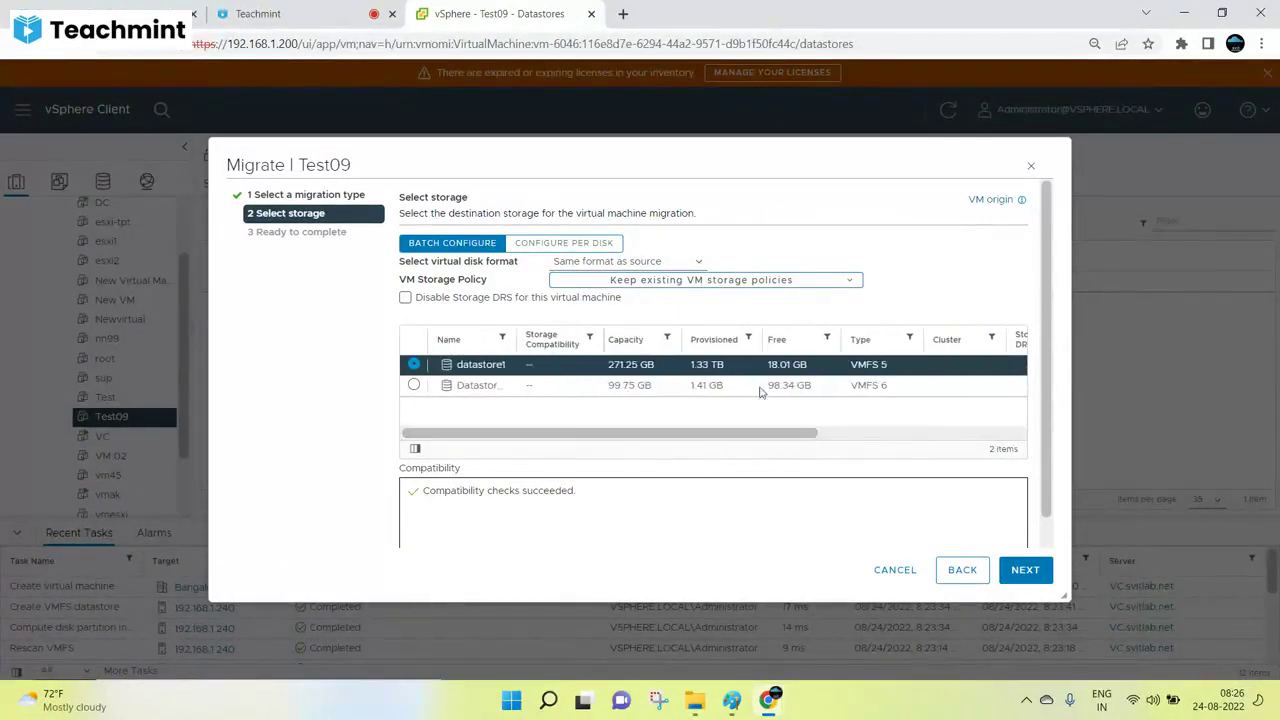
Switch the storage selection to per-disk configuration and open the storage settings of Test09's Hard disk 1.
left_click(563, 244)
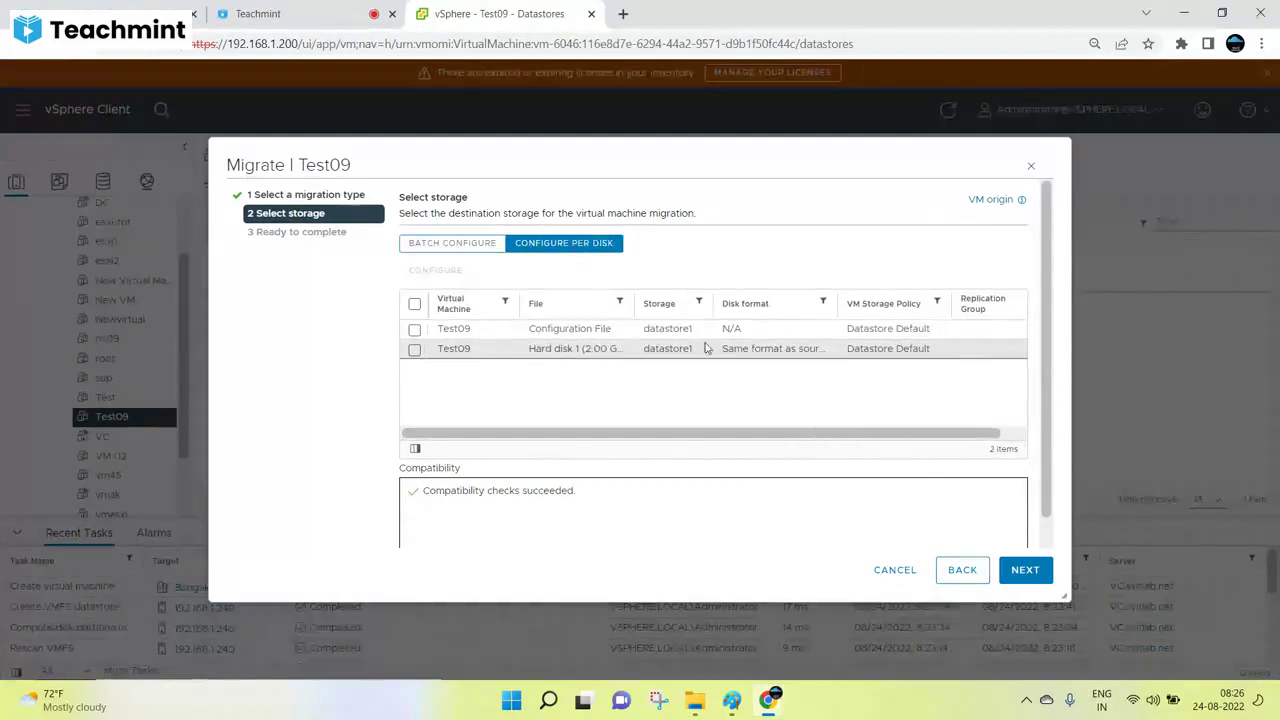
left_click_drag(636, 301, 664, 301)
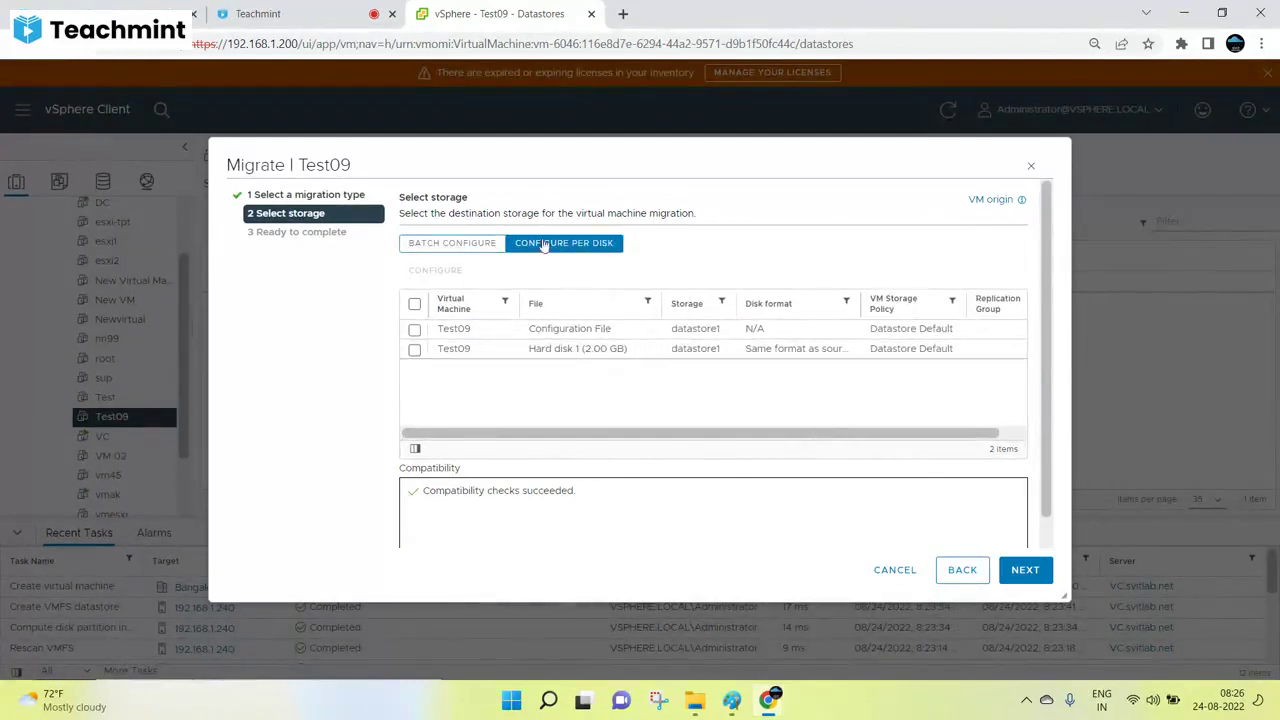
left_click(414, 349)
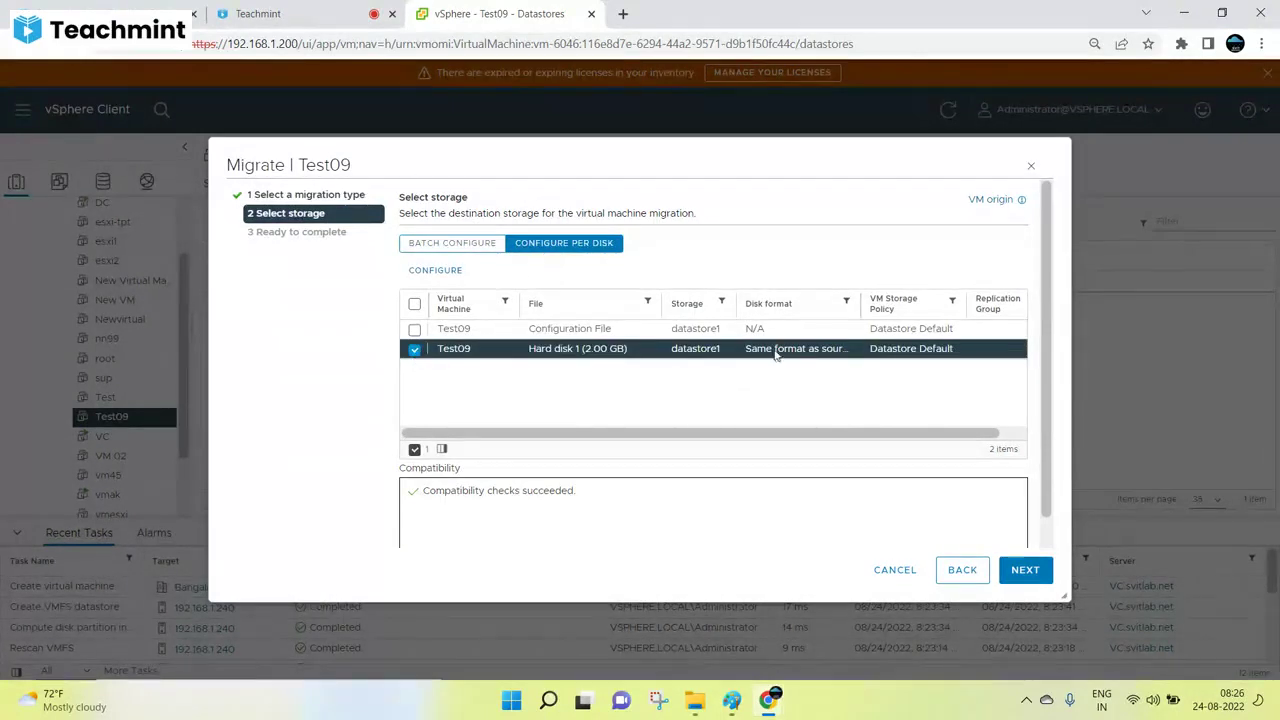
left_click(830, 352)
left_click(830, 352)
left_click(438, 271)
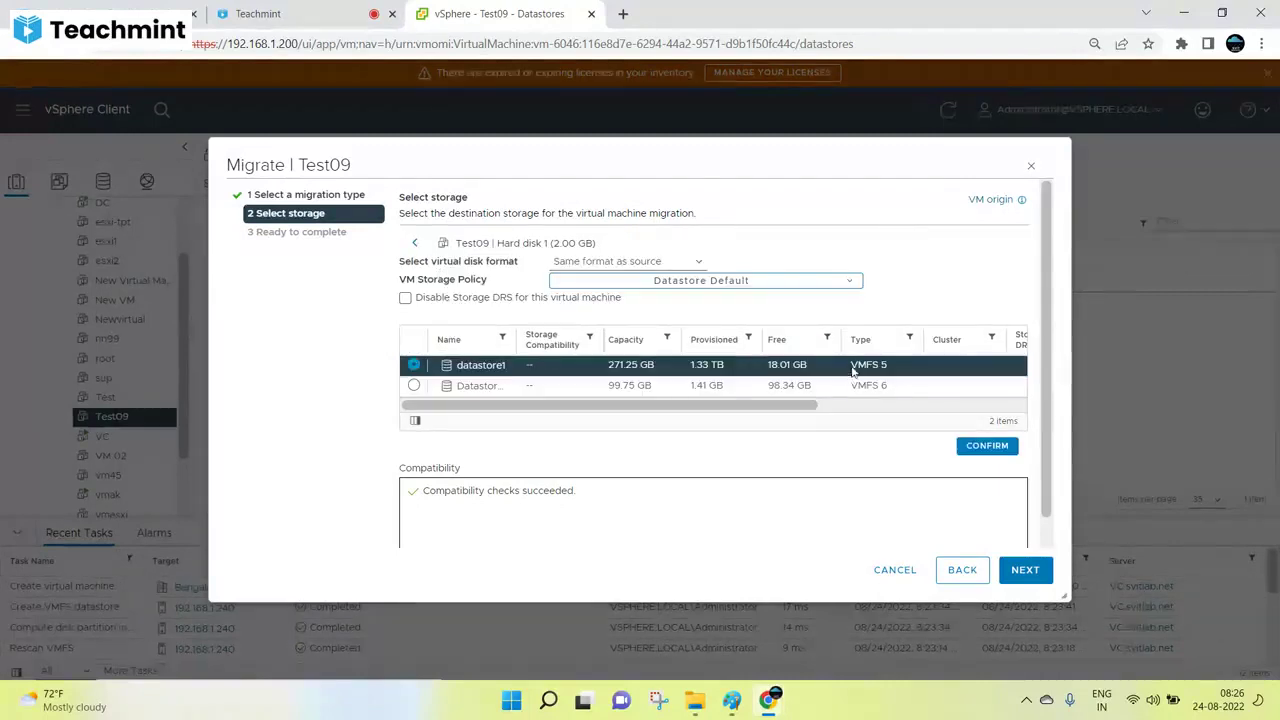
Reposition and enlarge the Migrate dialog to show more datastore details, and return to the per-disk list.
scroll(790, 375, "down", 1)
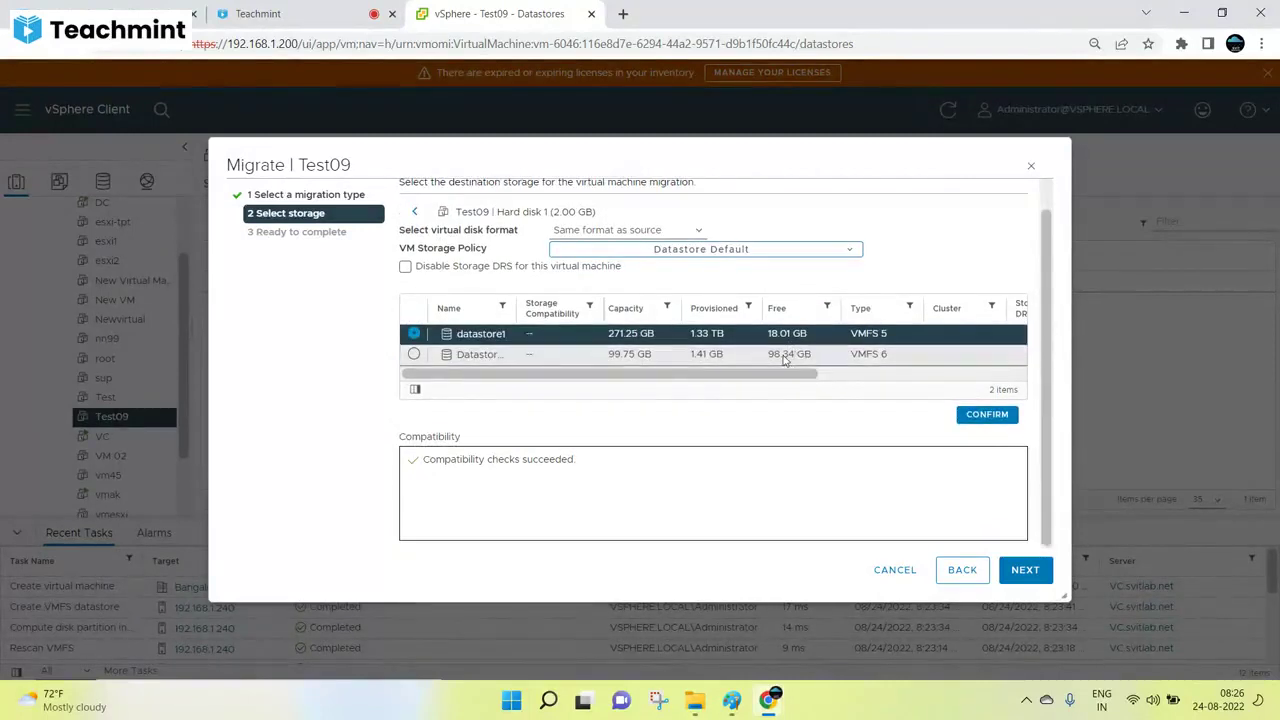
left_click(795, 357)
left_click(753, 337)
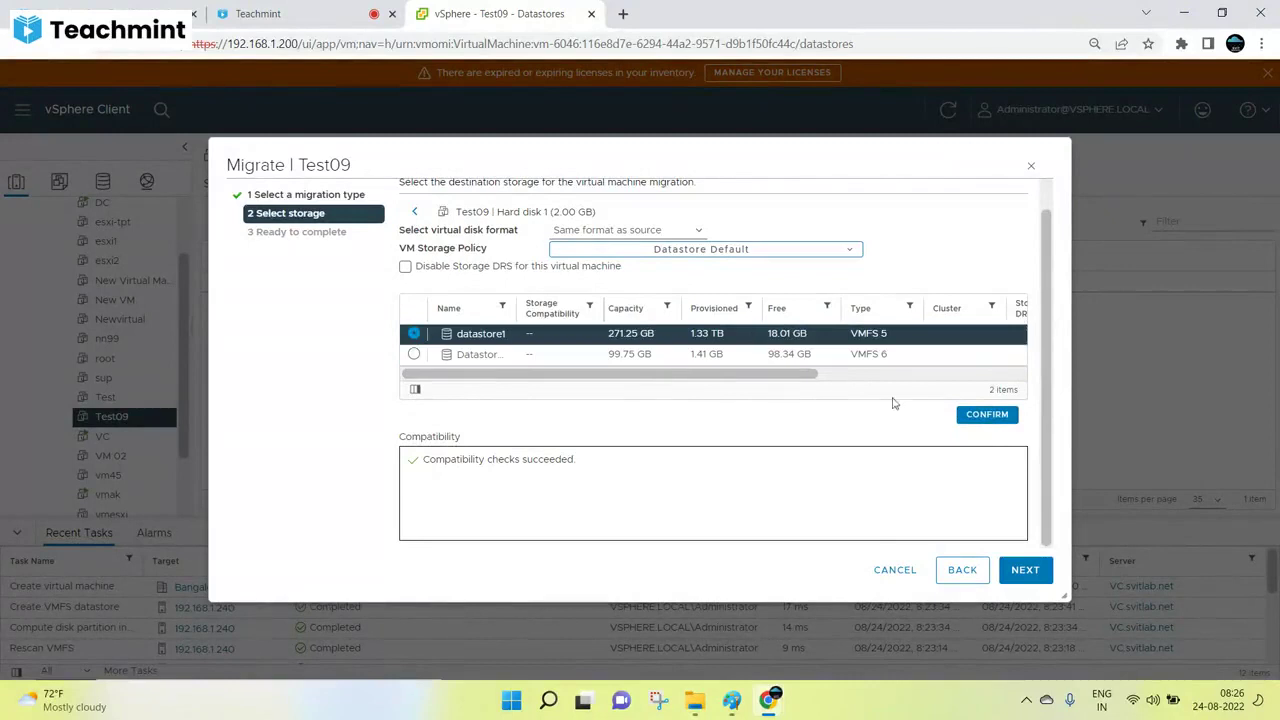
left_click_drag(970, 172, 960, 159)
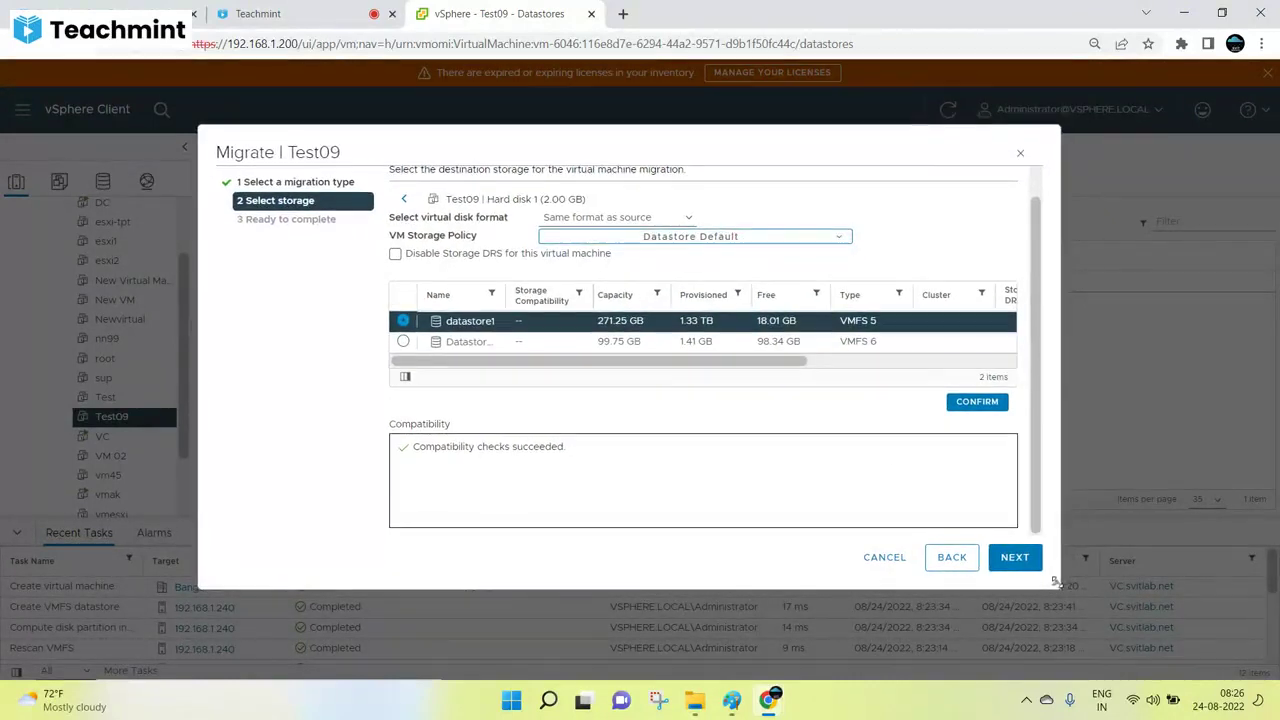
left_click_drag(1055, 583, 1179, 638)
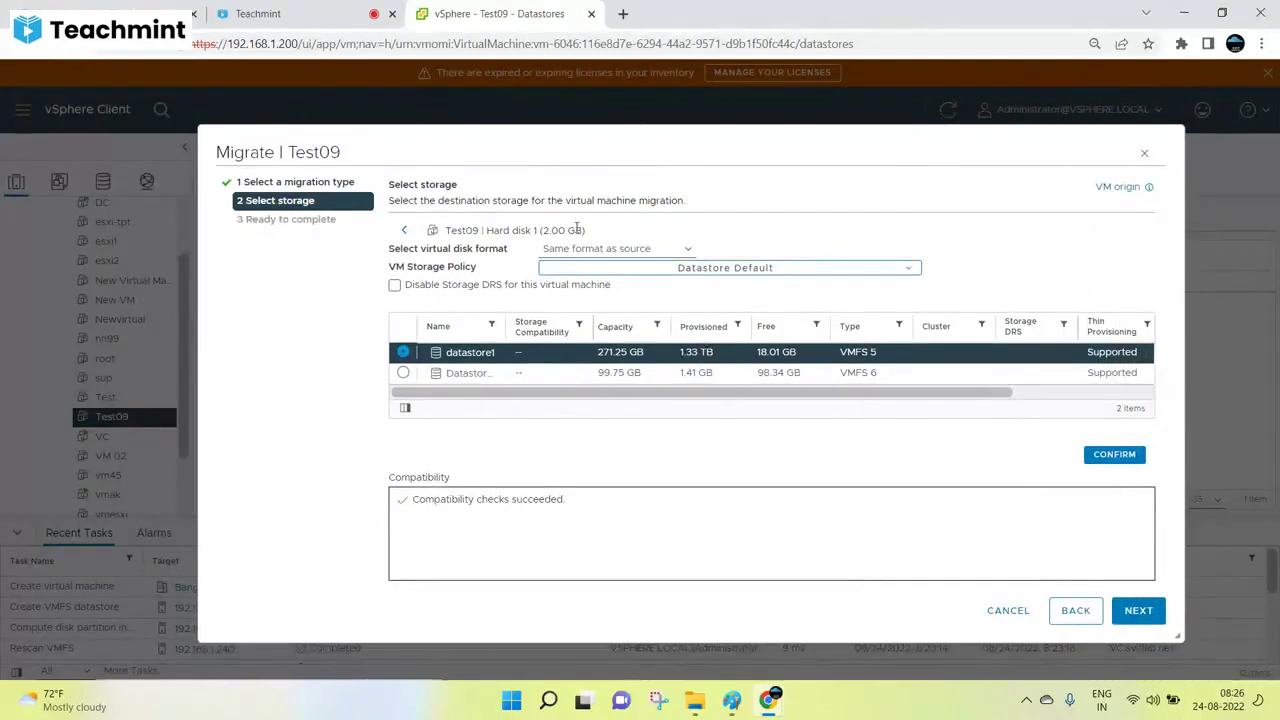
left_click(405, 233)
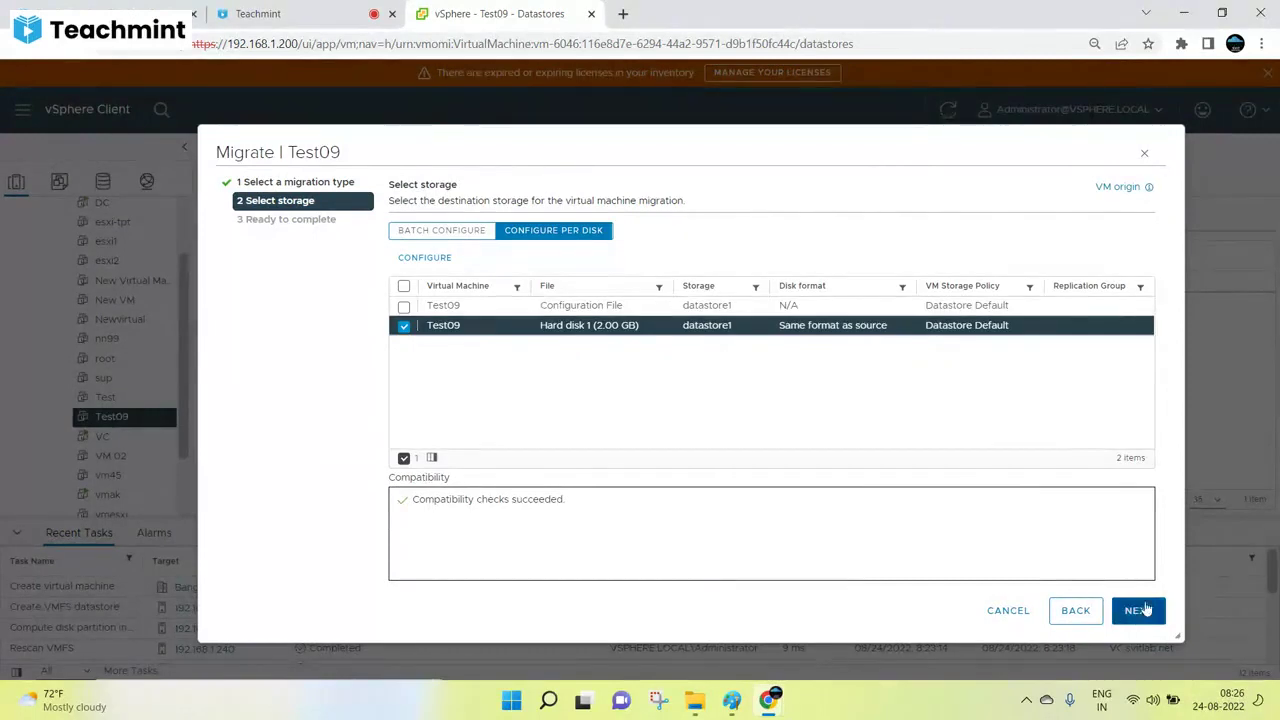
Reselect Hard disk 1 in the per-disk list and reopen its storage configuration.
double_click(818, 328)
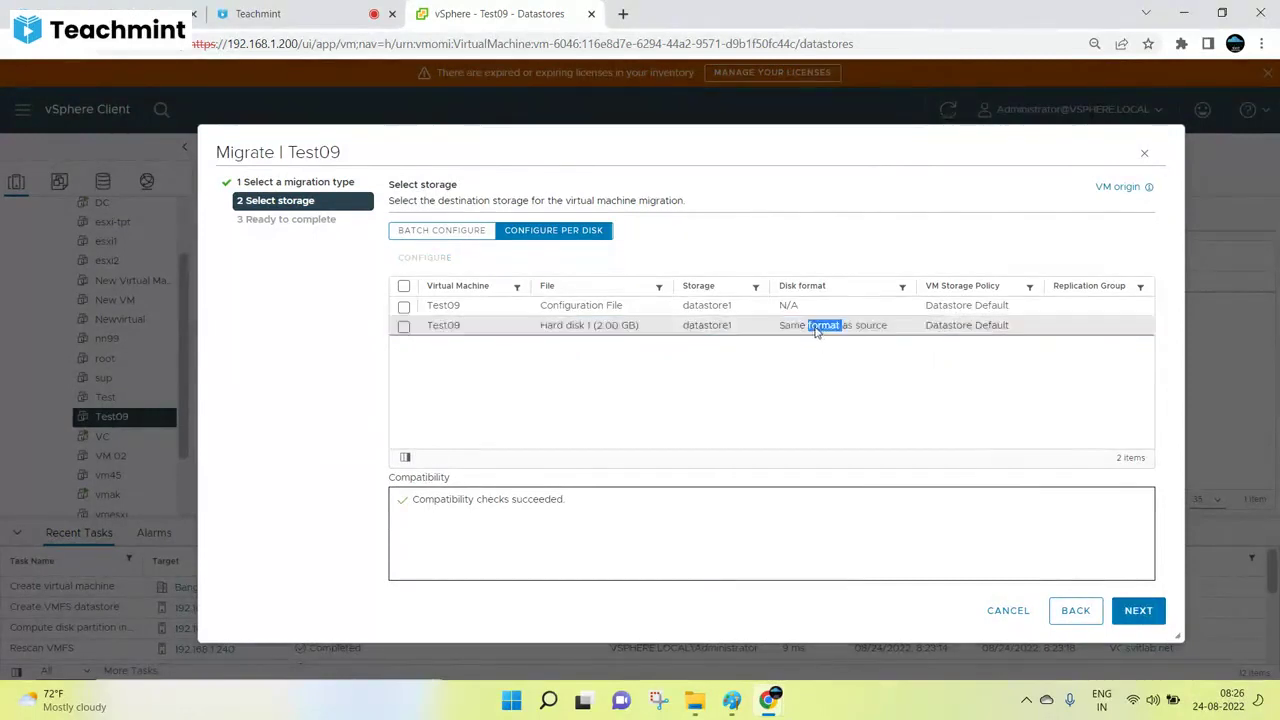
left_click(817, 329)
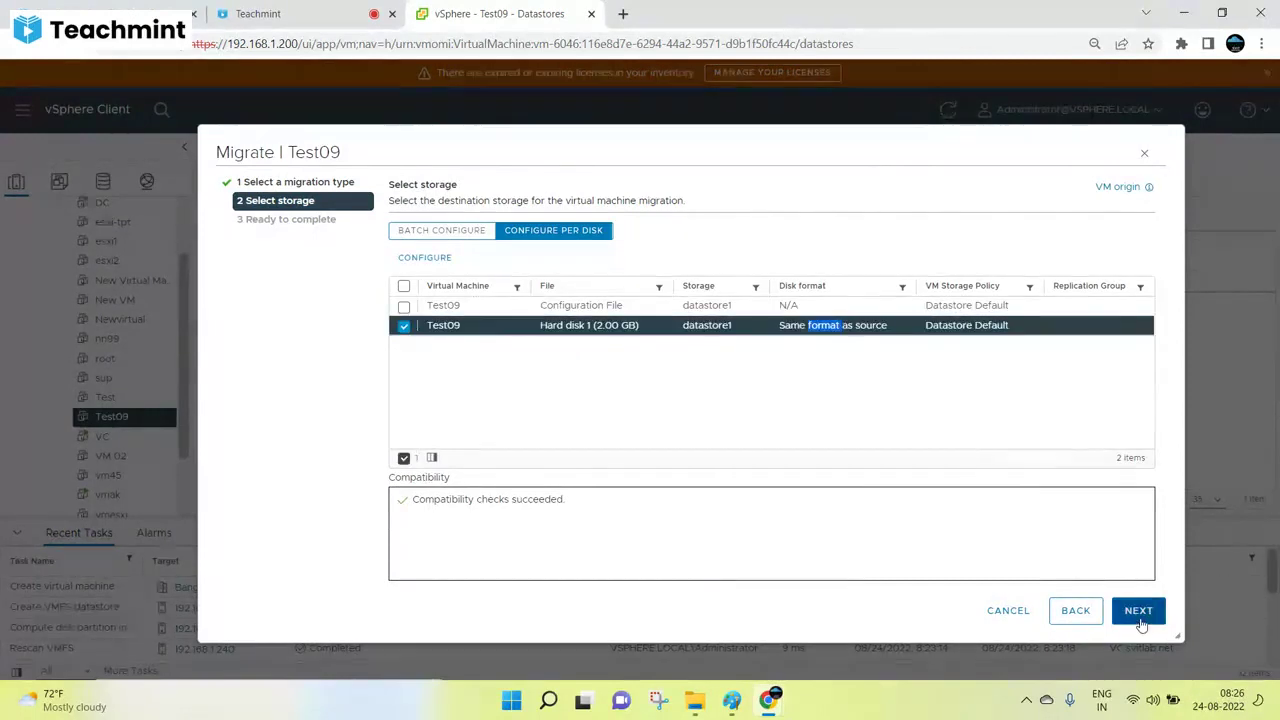
left_click(420, 260)
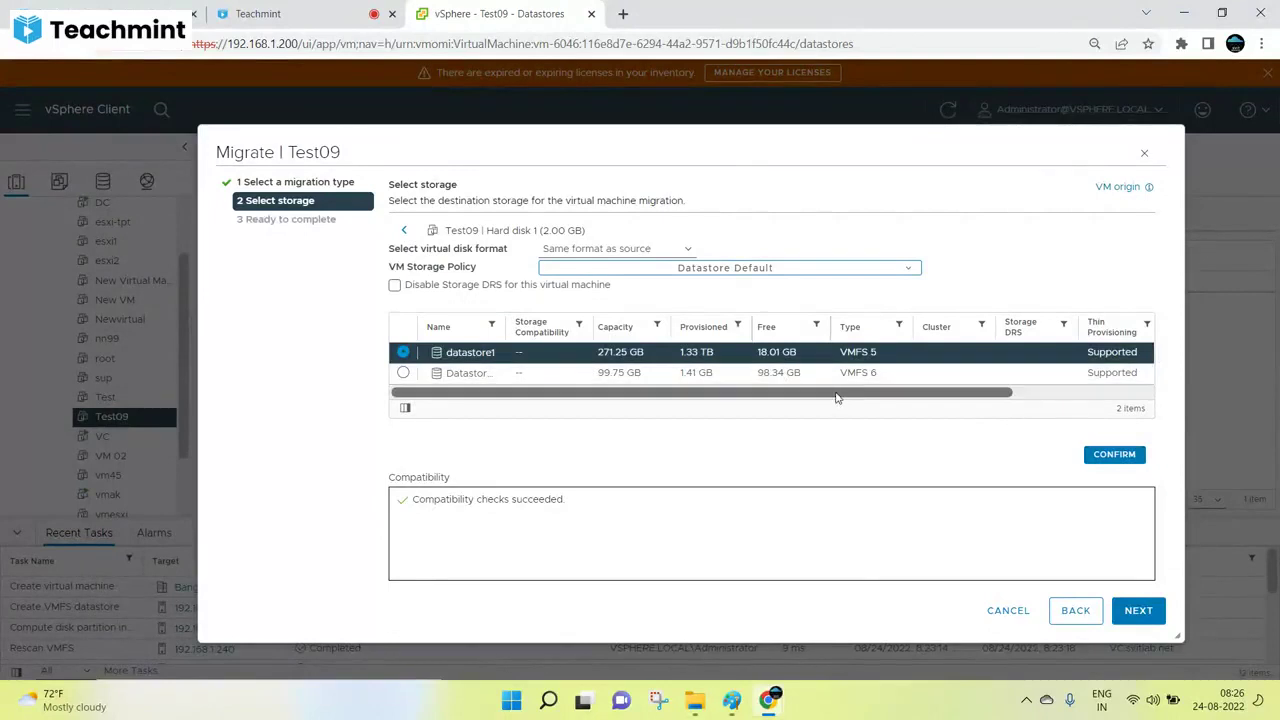
Choose the VMFS 6 datastore as Hard disk 1's destination and set its virtual disk format to Thin Provision.
left_click(694, 374)
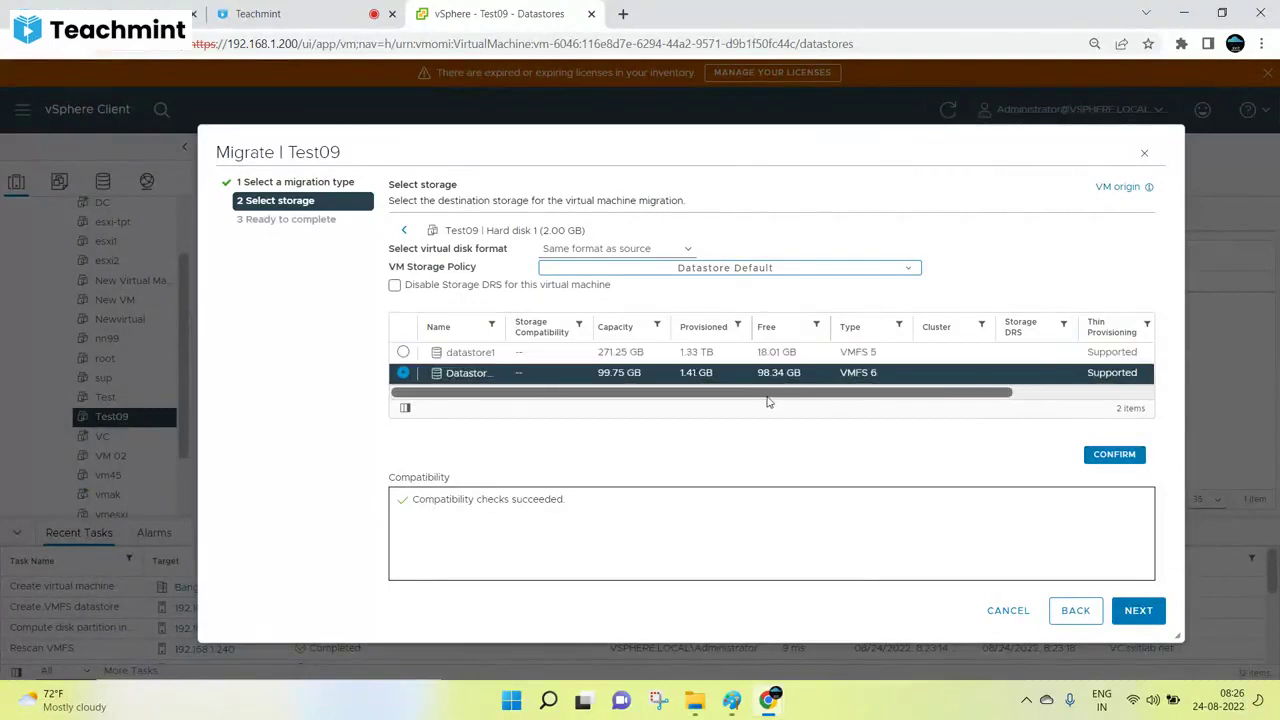
left_click_drag(764, 394, 800, 396)
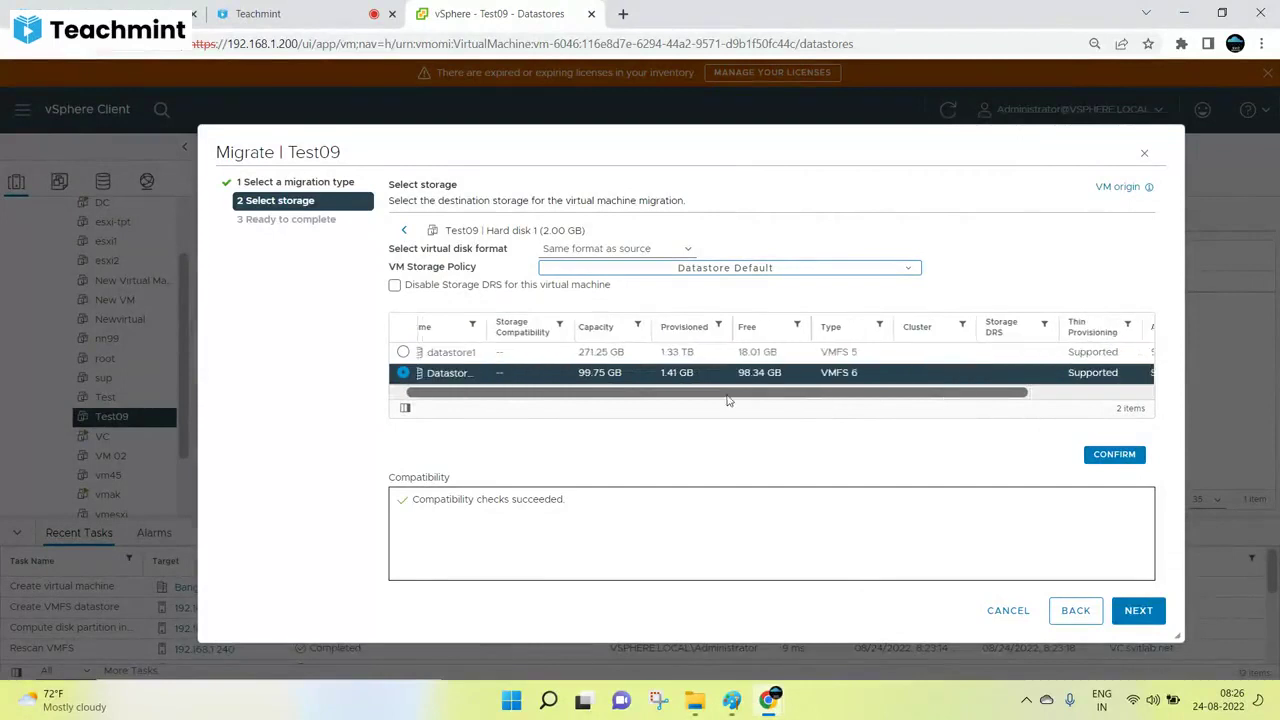
left_click(649, 249)
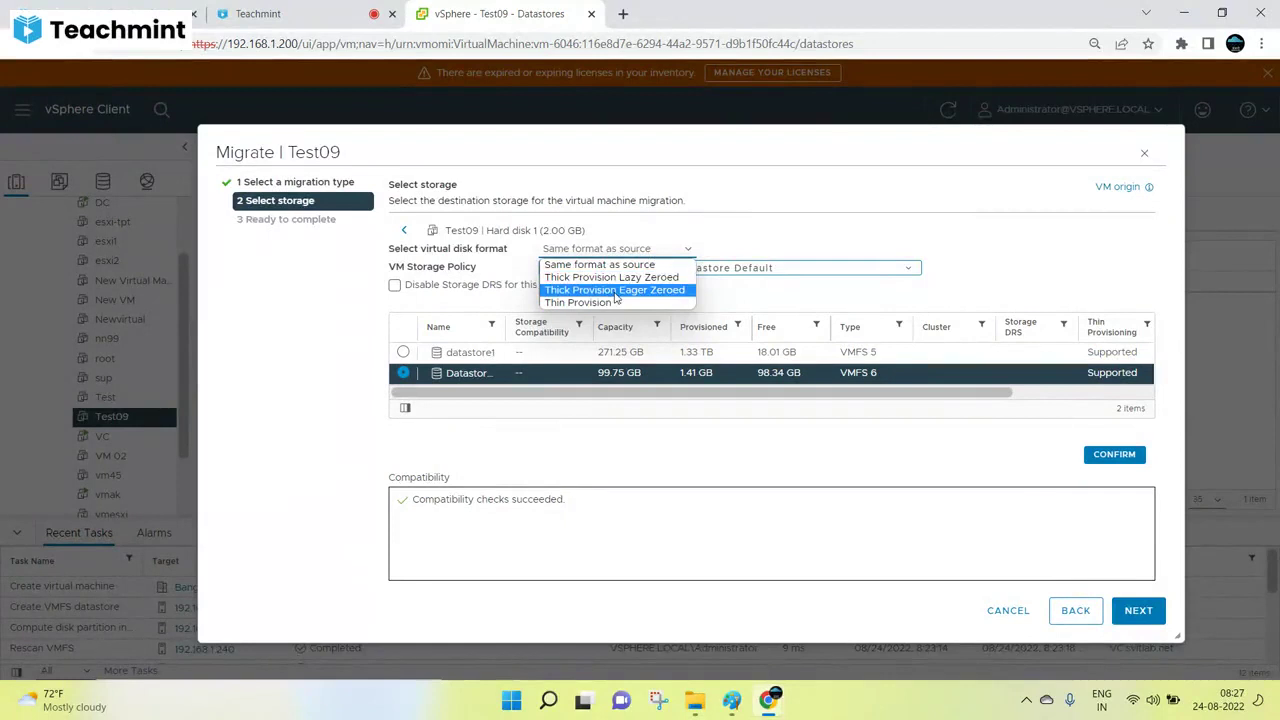
left_click(608, 302)
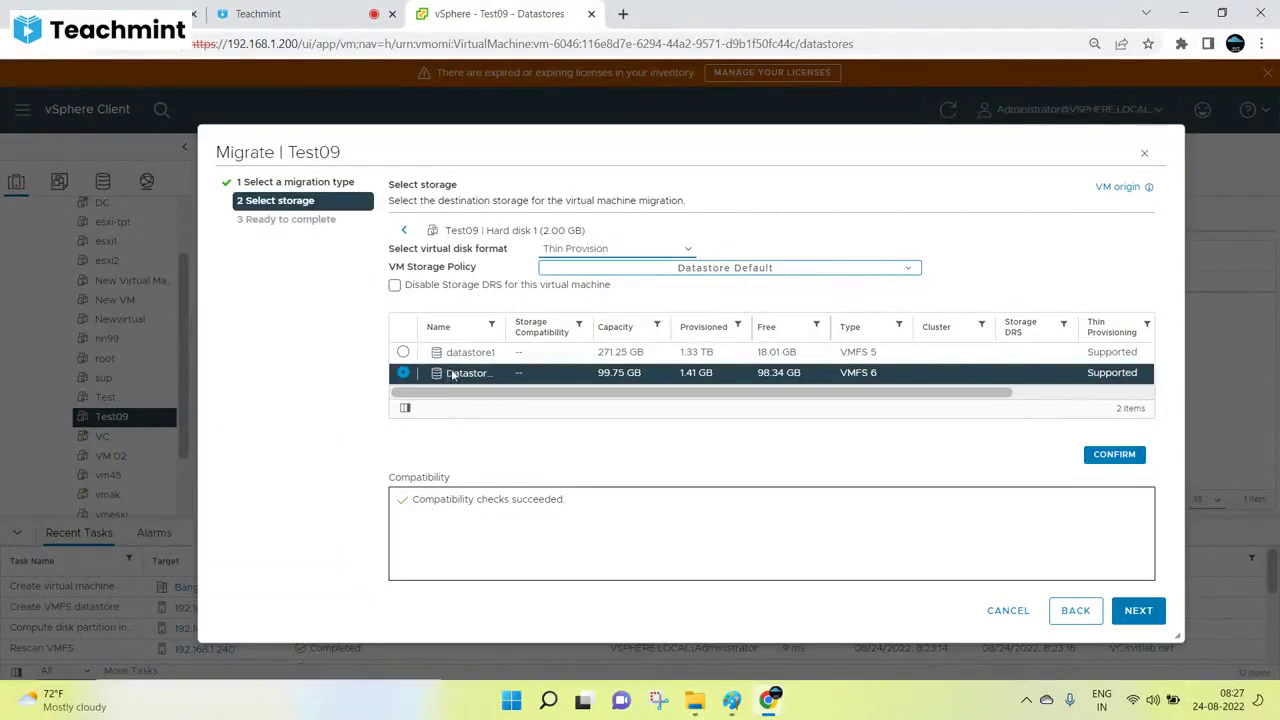
Try to continue the migration with Hard disk 1 on datastore1 in Thin Provision format.
left_click(412, 355)
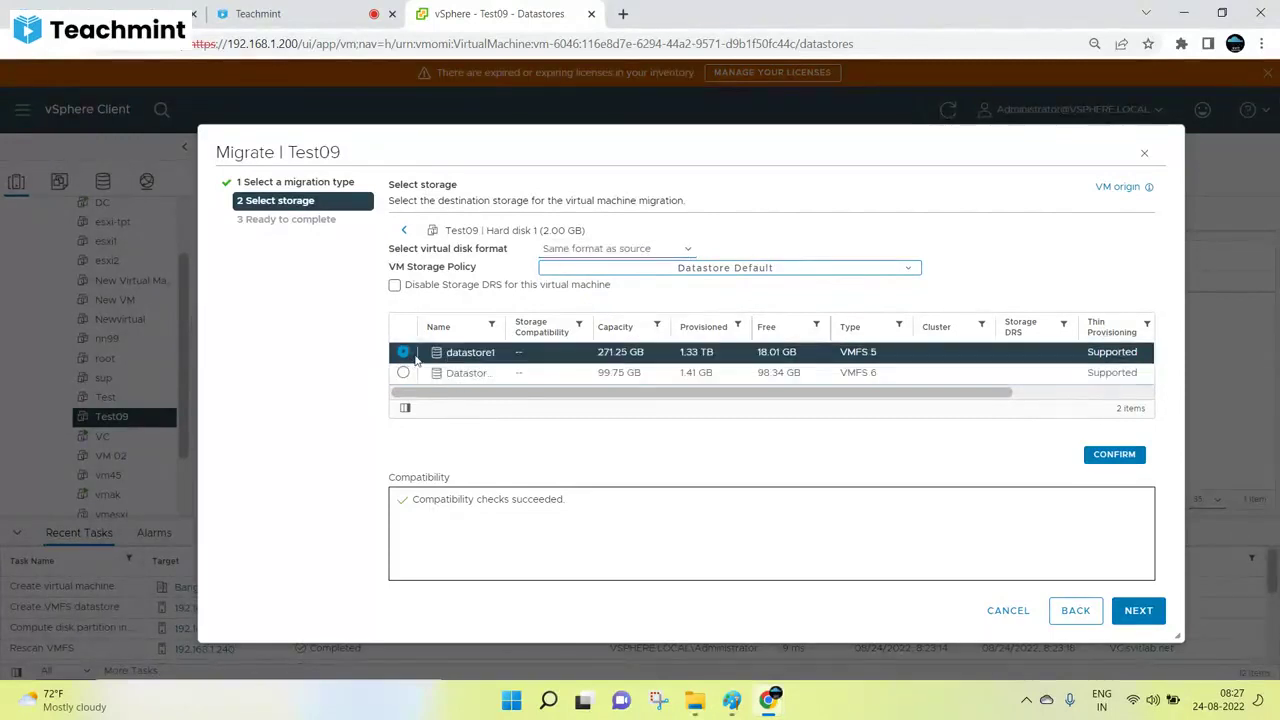
left_click(610, 248)
left_click(584, 304)
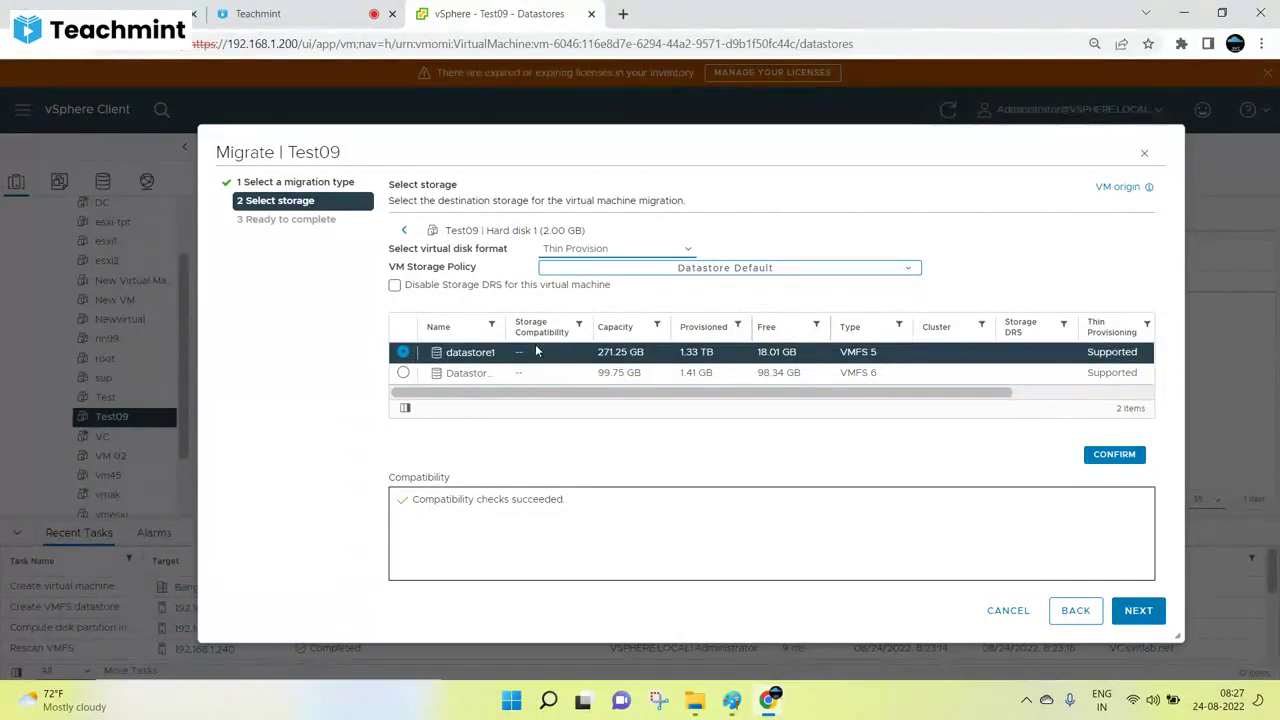
left_click(1127, 617)
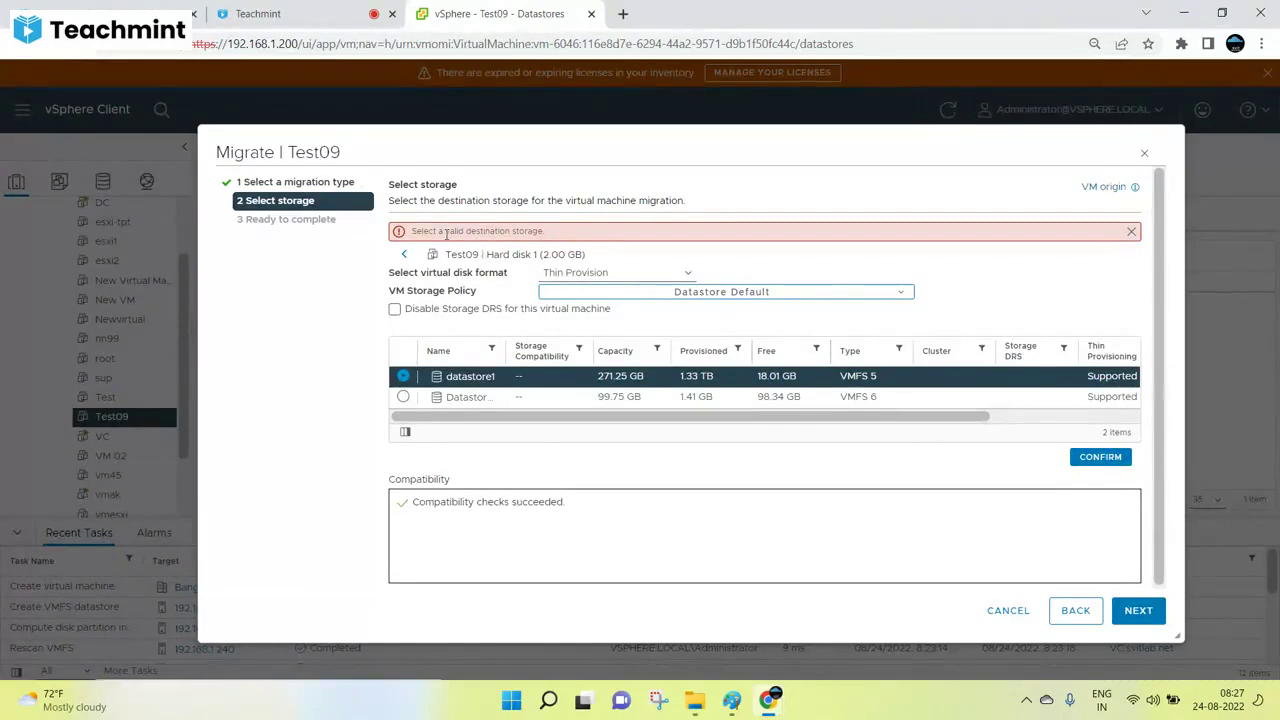
Set Hard disk 1's destination to Datastore7 with the Thin Provision disk format and confirm the disk configuration.
left_click(404, 397)
left_click(585, 273)
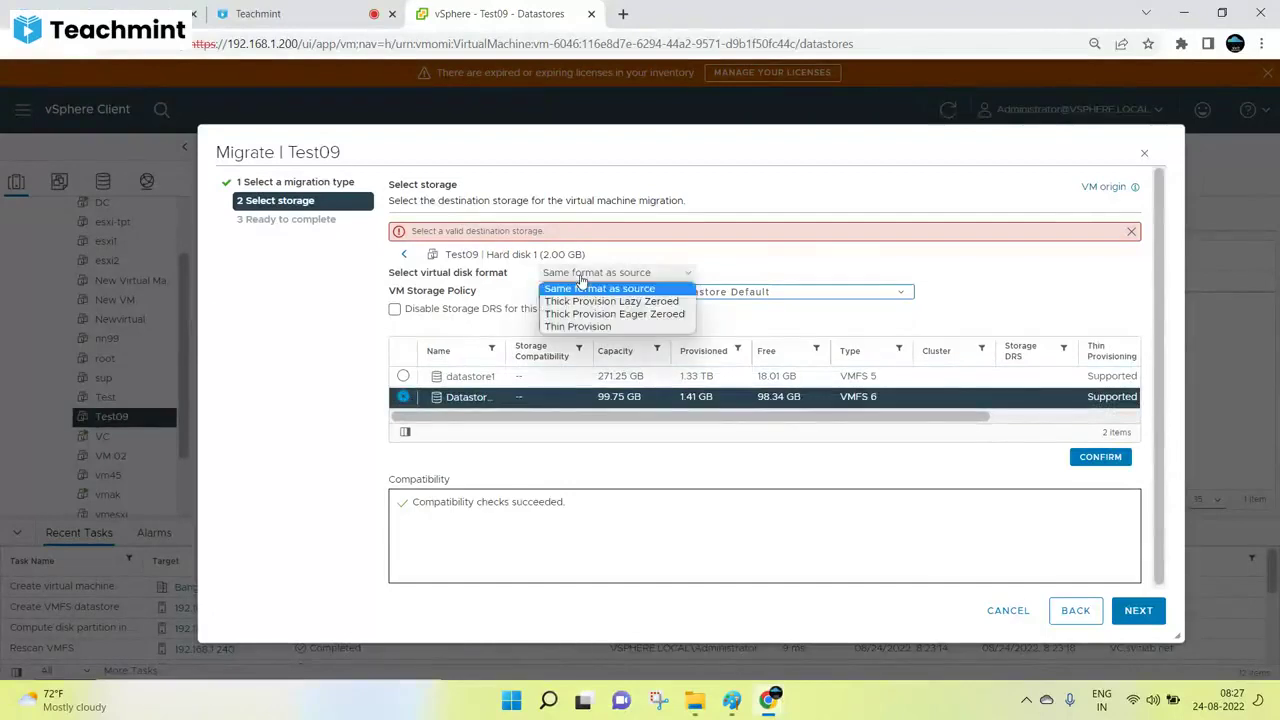
left_click(576, 327)
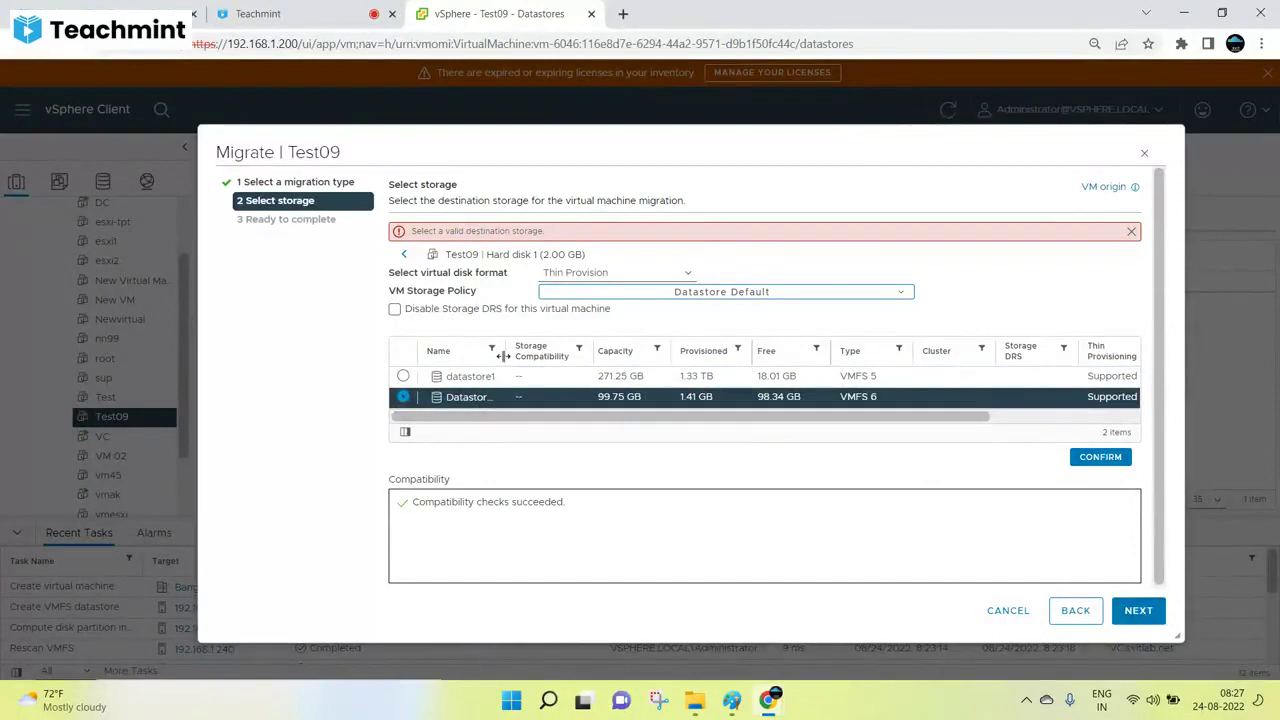
left_click_drag(505, 357, 668, 359)
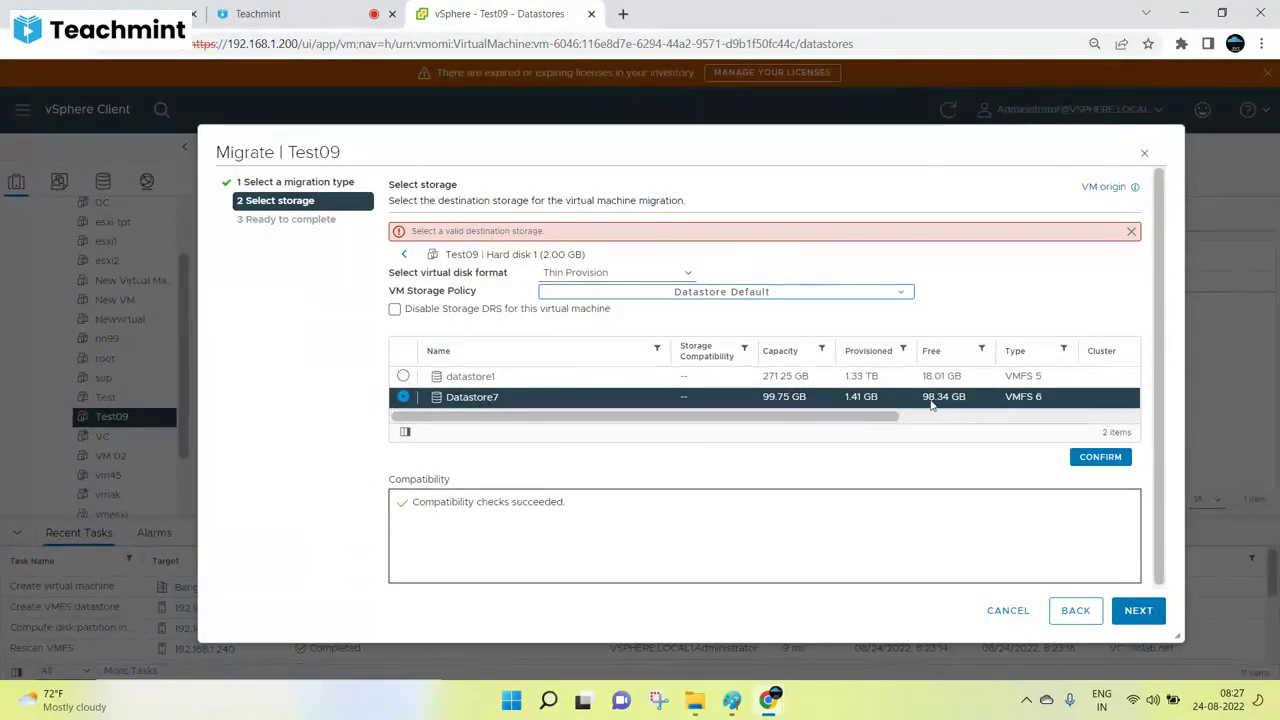
left_click(1100, 456)
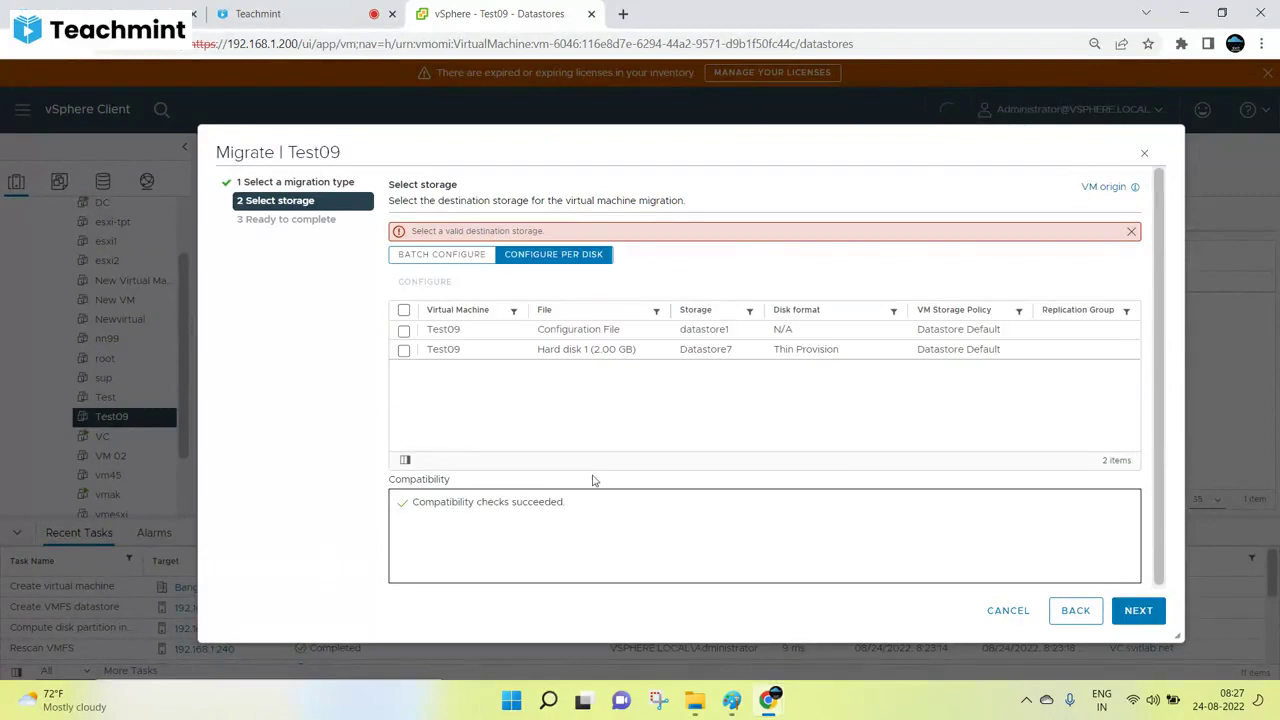
Review the destinations of the configuration file and Hard disk 1 in the migration summary, and finish the migration.
left_click(1131, 612)
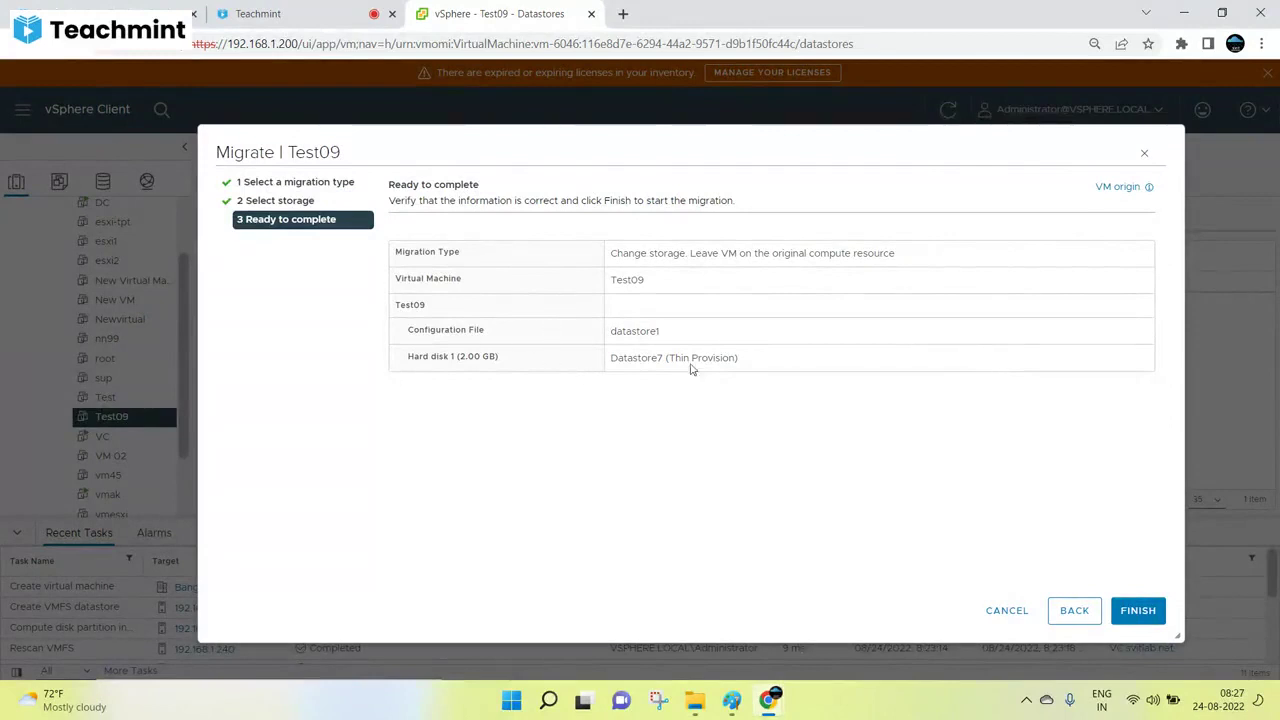
double_click(646, 331)
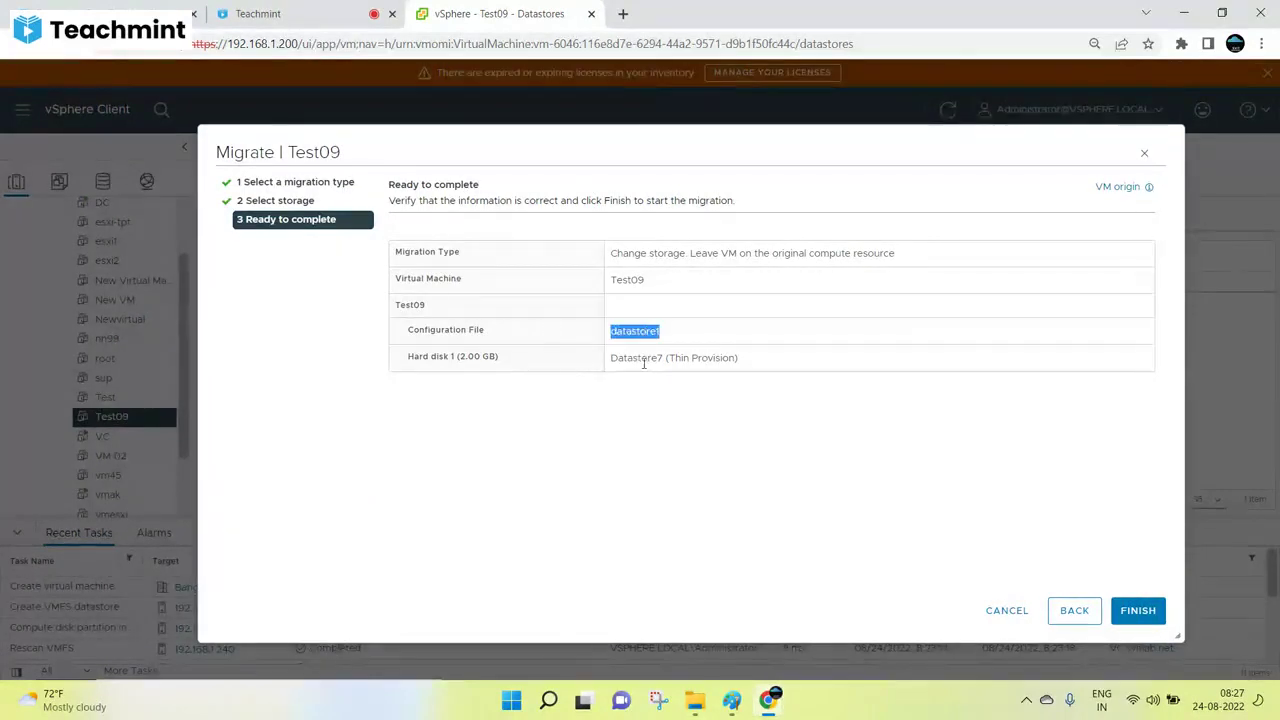
double_click(650, 357)
left_click(1137, 610)
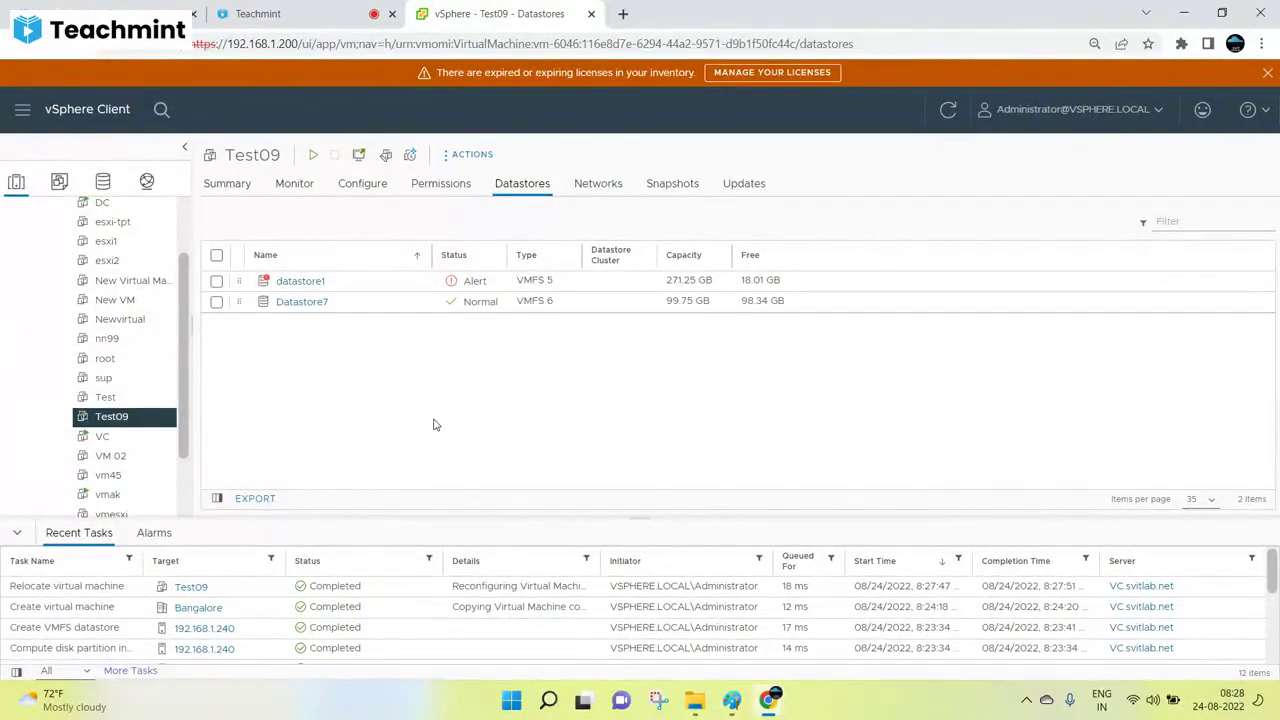
Open Test09's settings and examine the provisioning type of Hard disk 1.
right_click(118, 419)
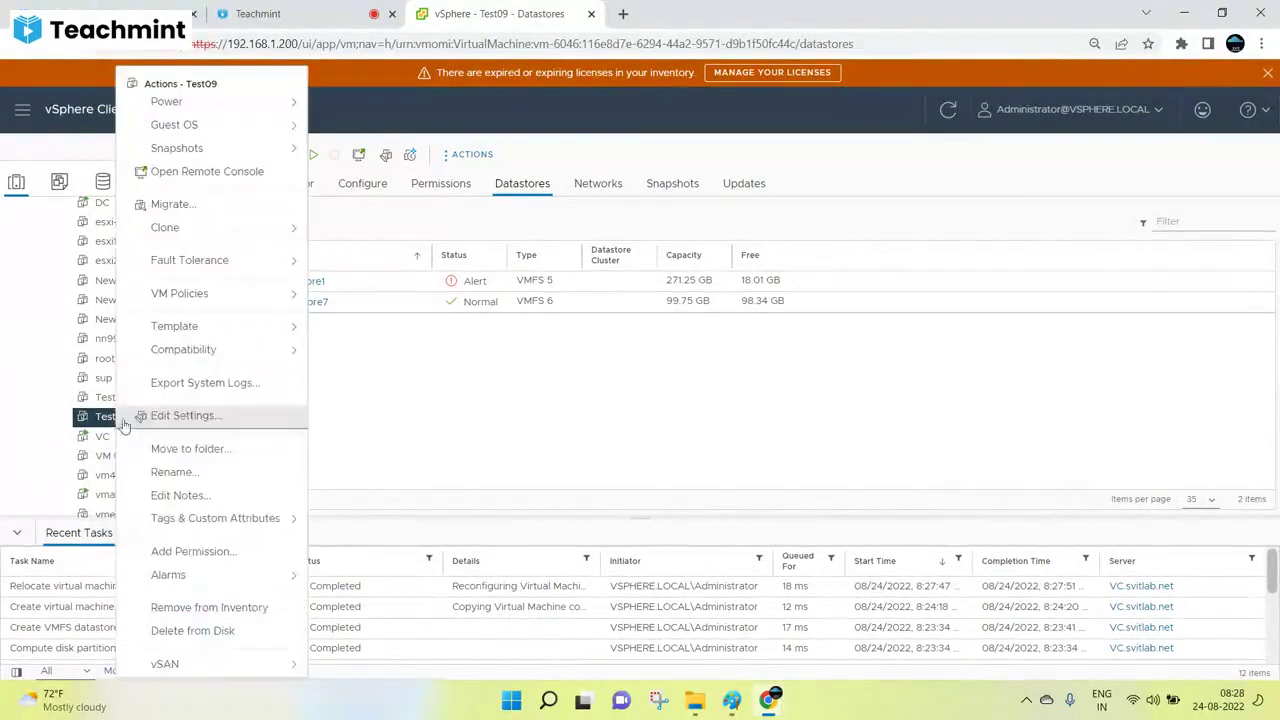
left_click(185, 416)
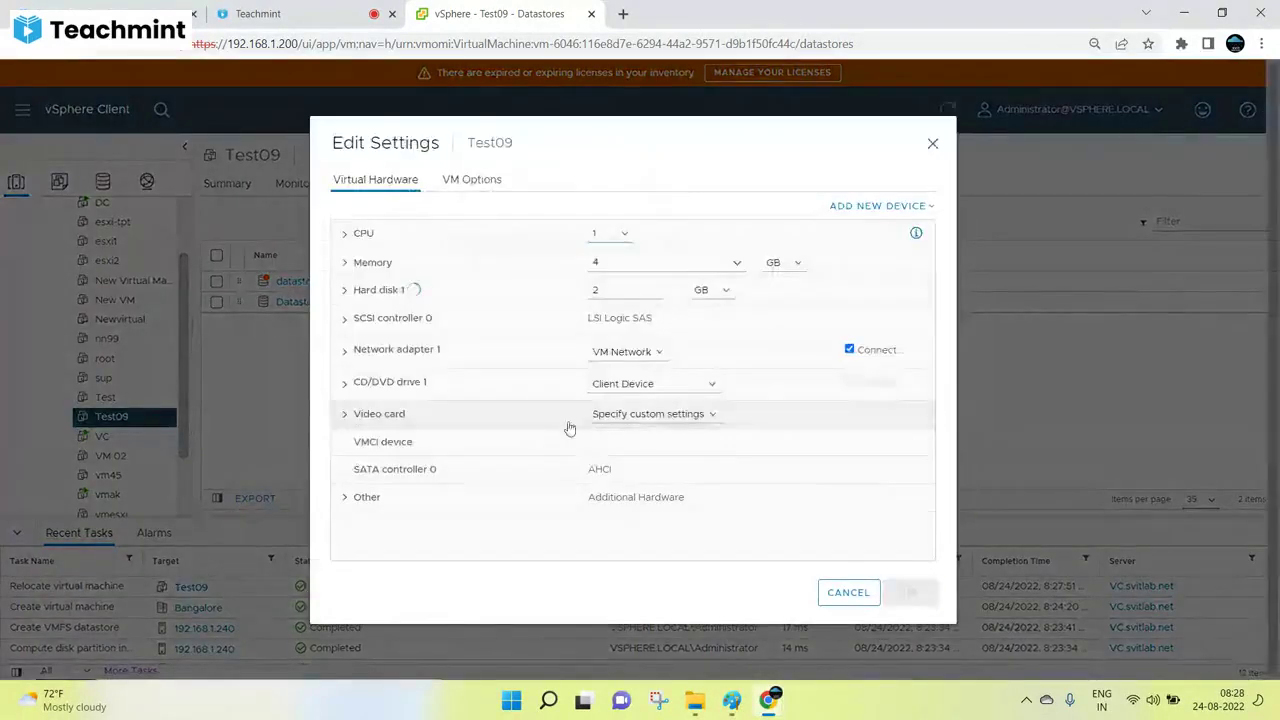
left_click(345, 290)
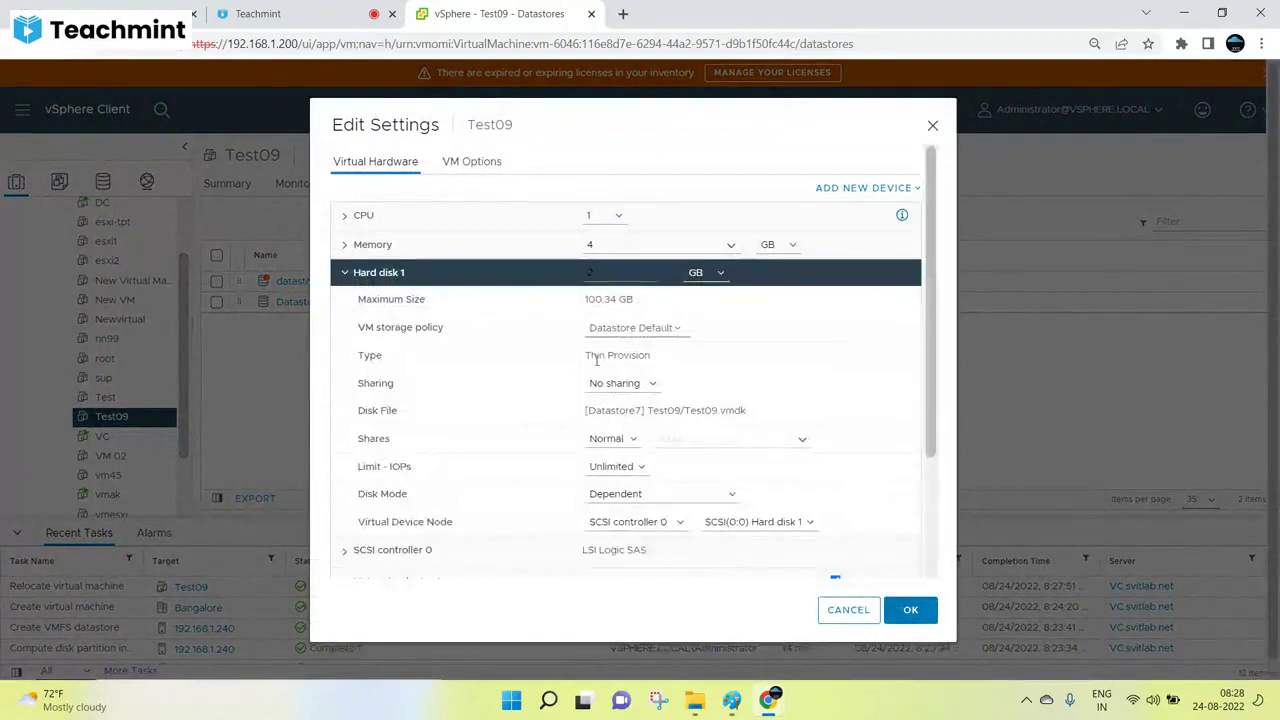
triple_click(626, 354)
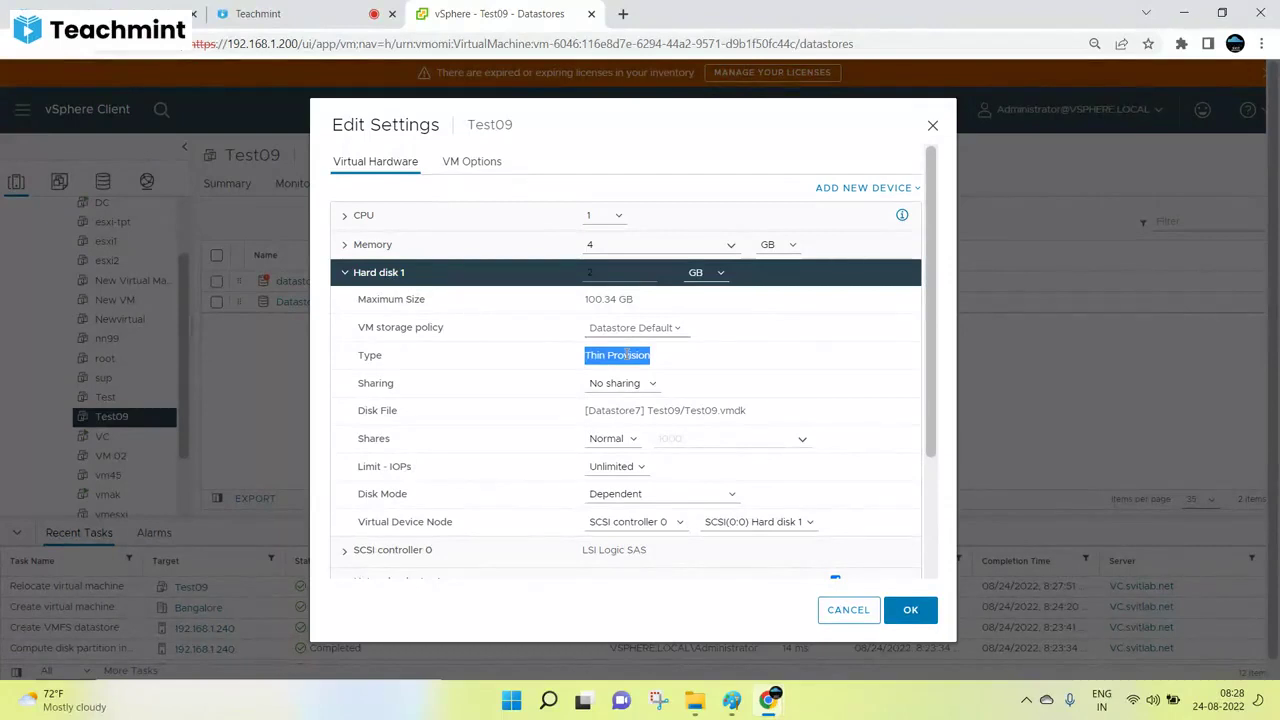
Switch to Paint and add the note "Thin to Thick : Browse the datastore -- select vmdk -- click on inflate --ok" below the grids.
left_click(732, 703)
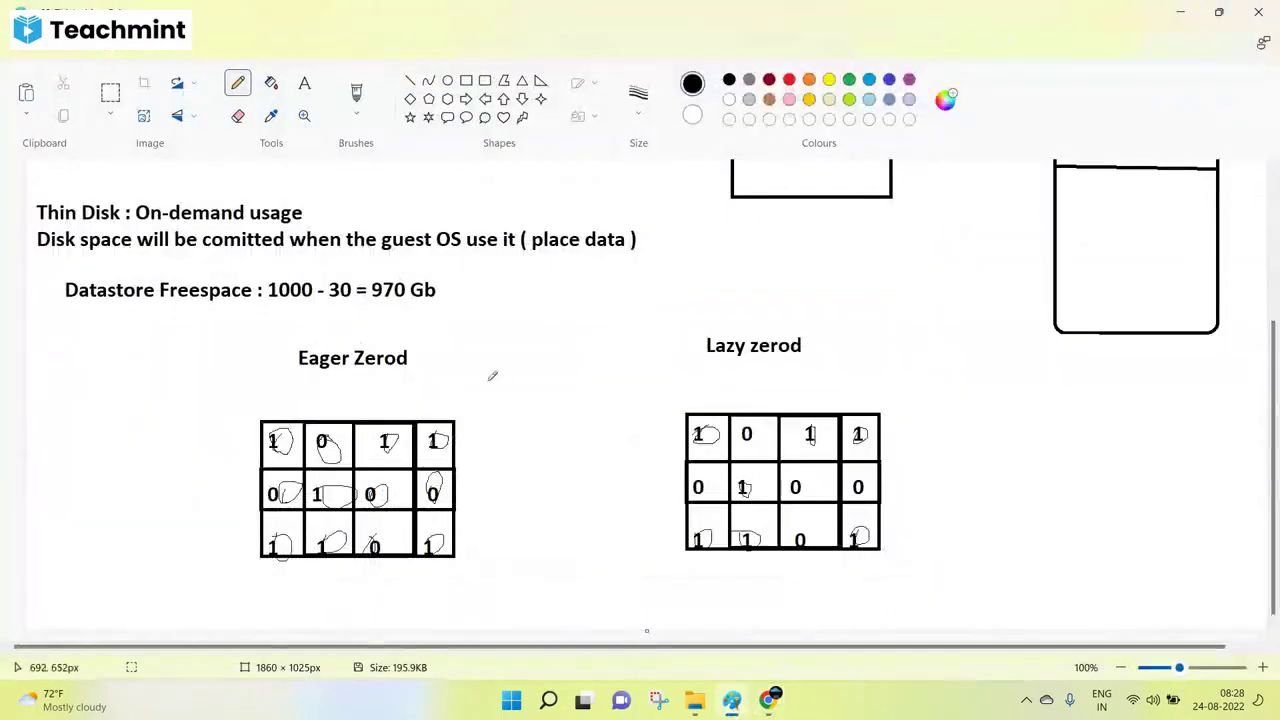
scroll(389, 366, "down", 1)
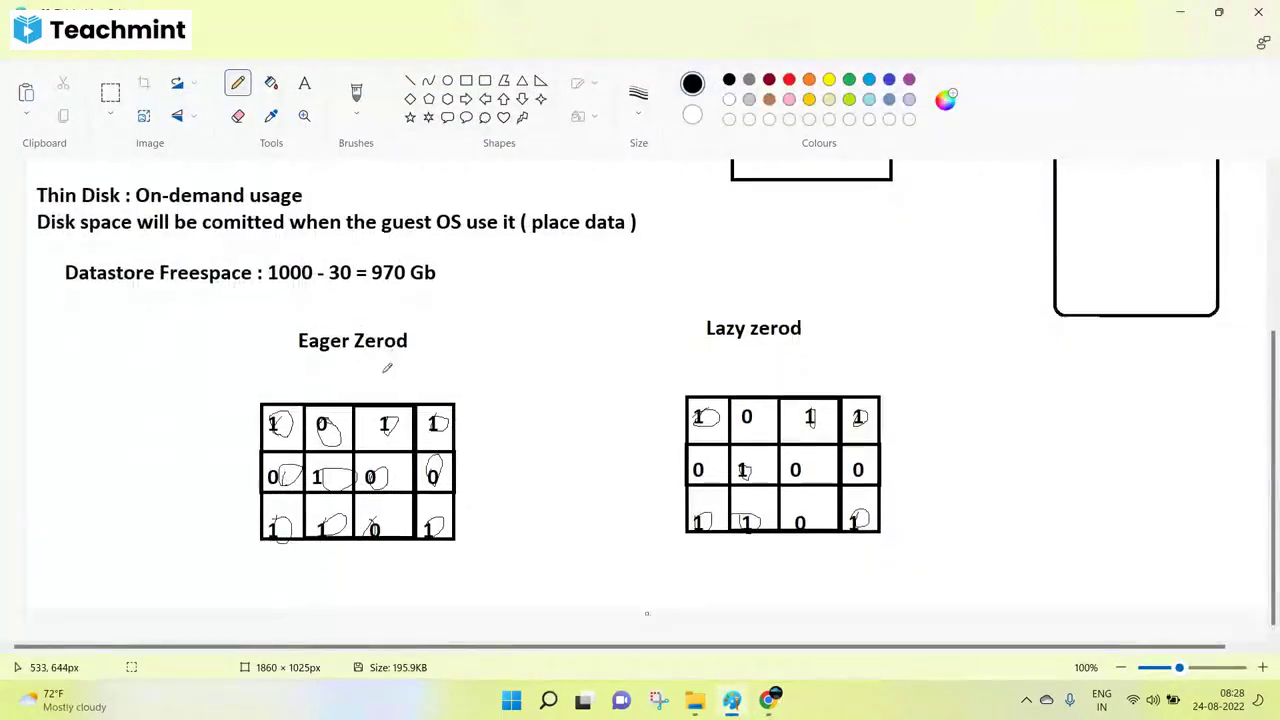
left_click(305, 85)
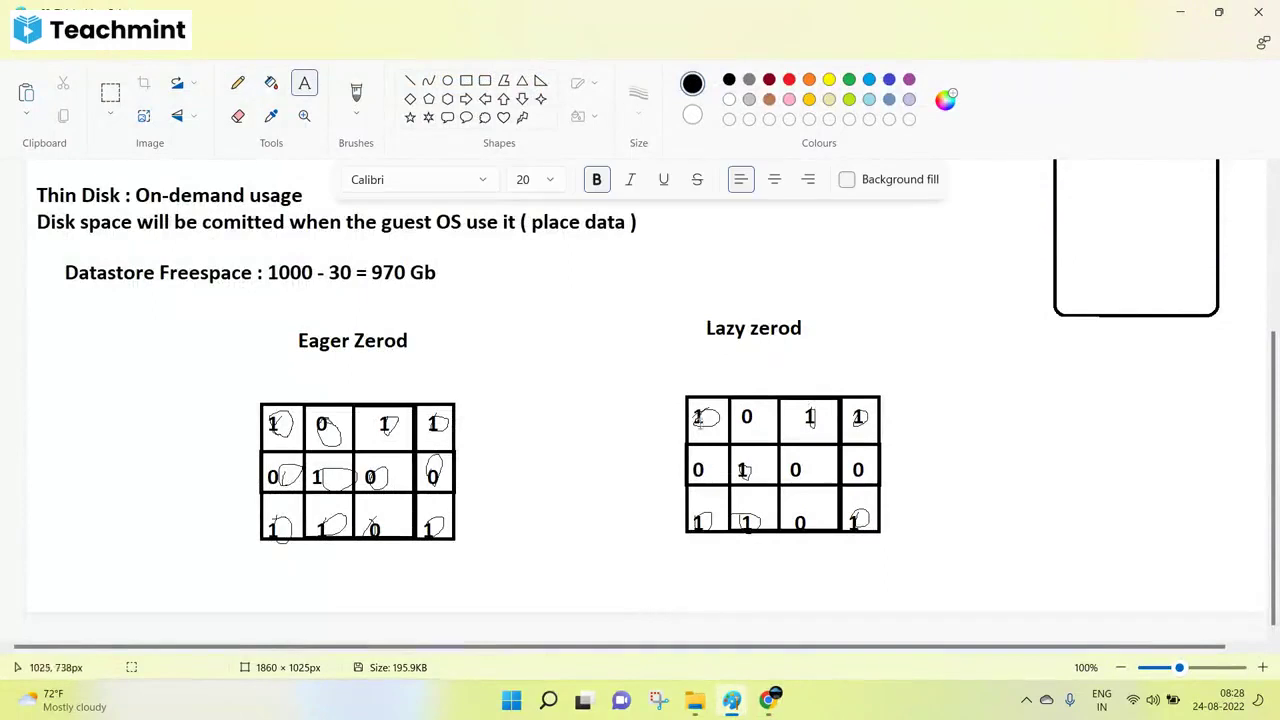
left_click_drag(36, 568, 1134, 595)
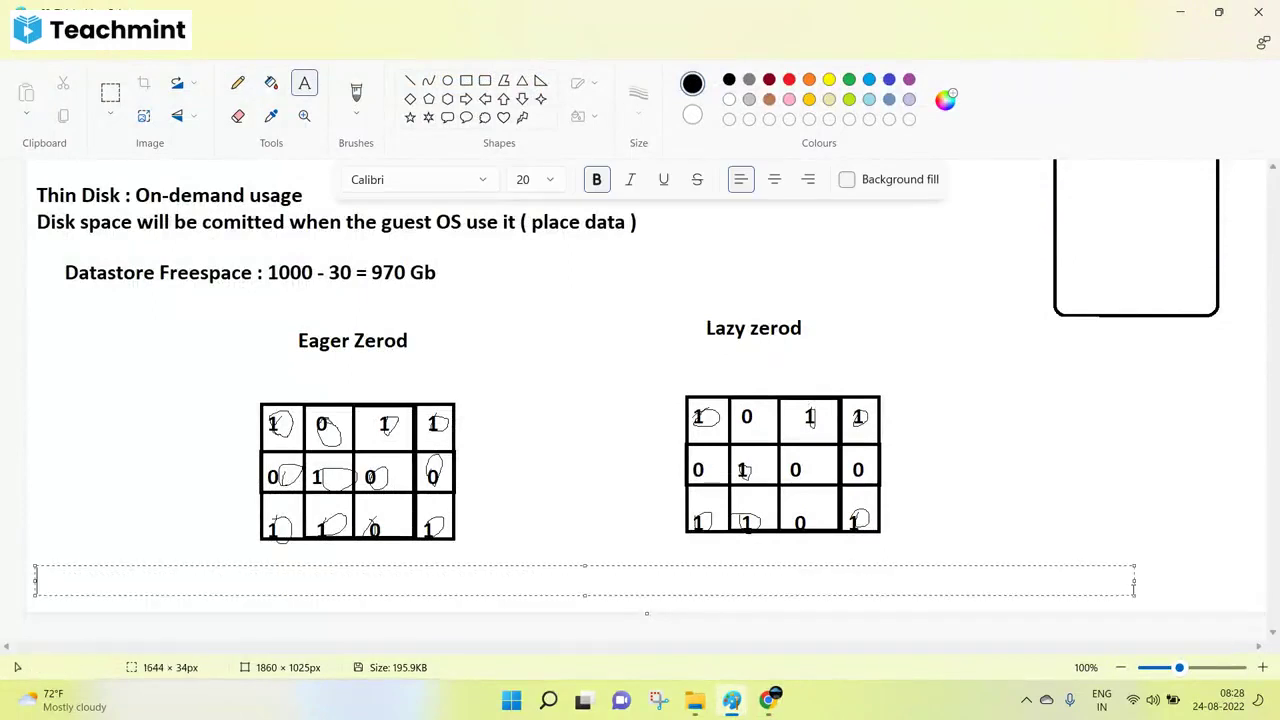
type("Thin to Th")
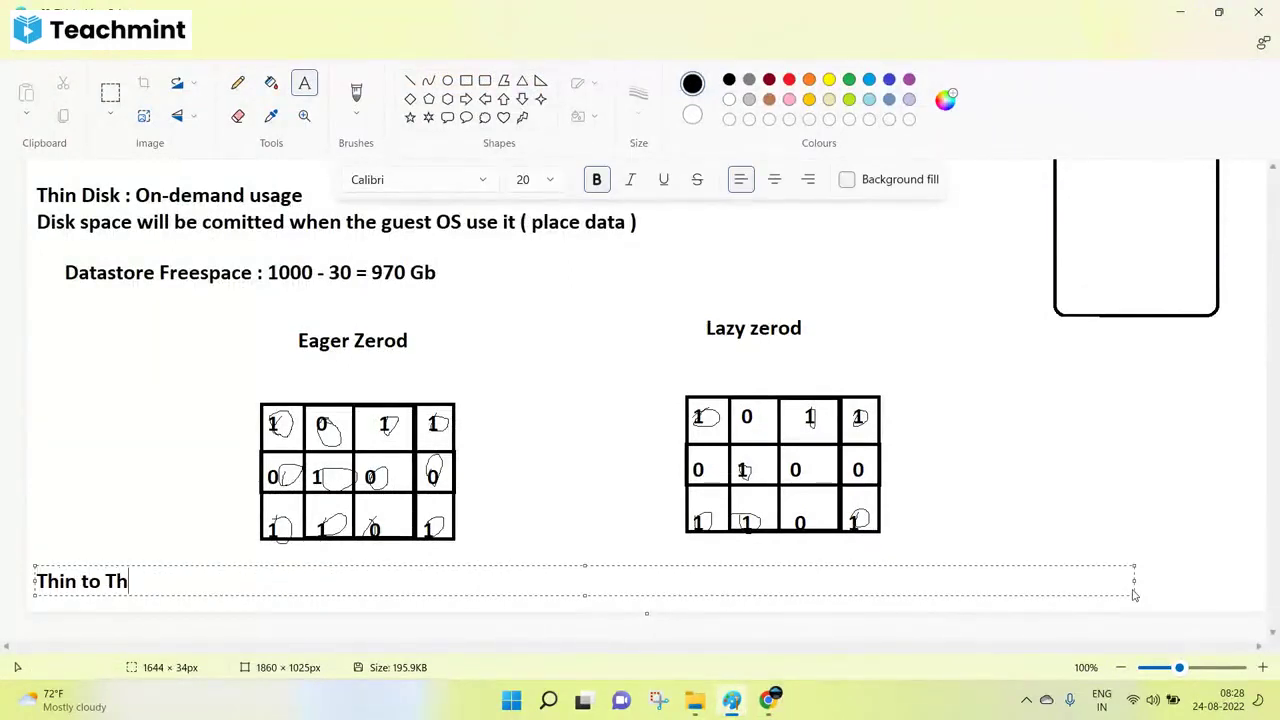
type("ick : Browse the d")
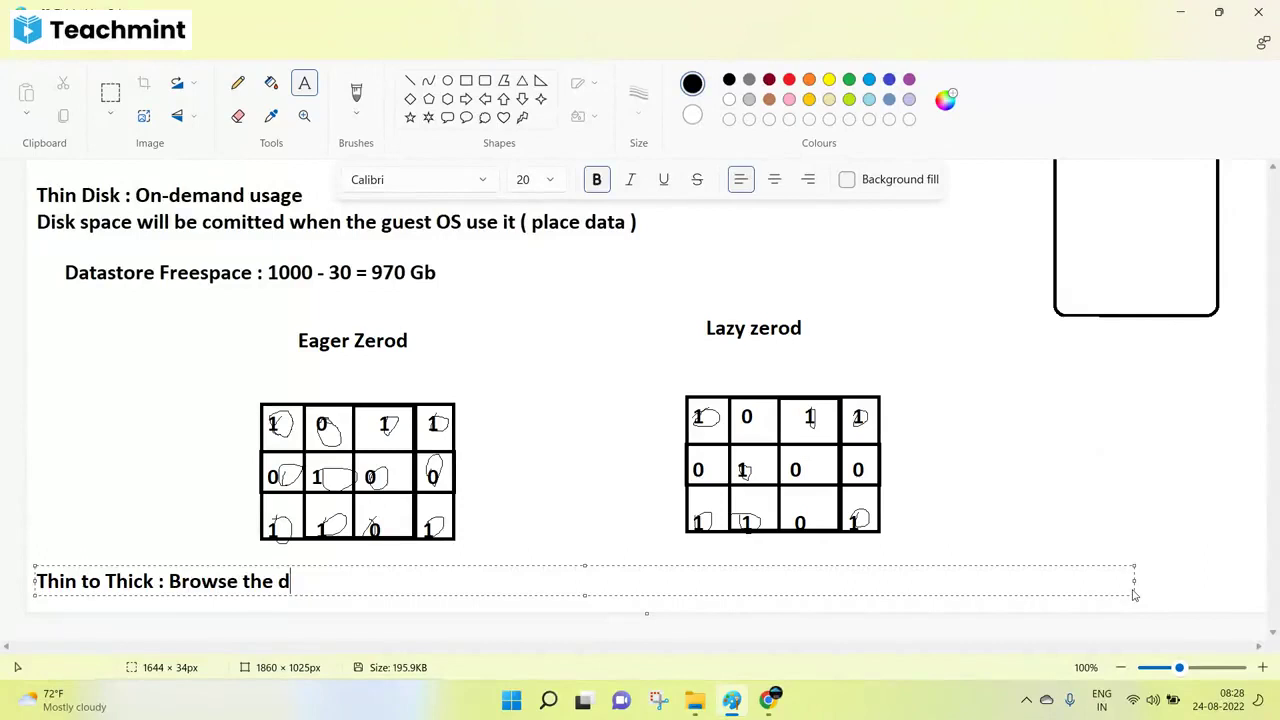
type("atastore -- se")
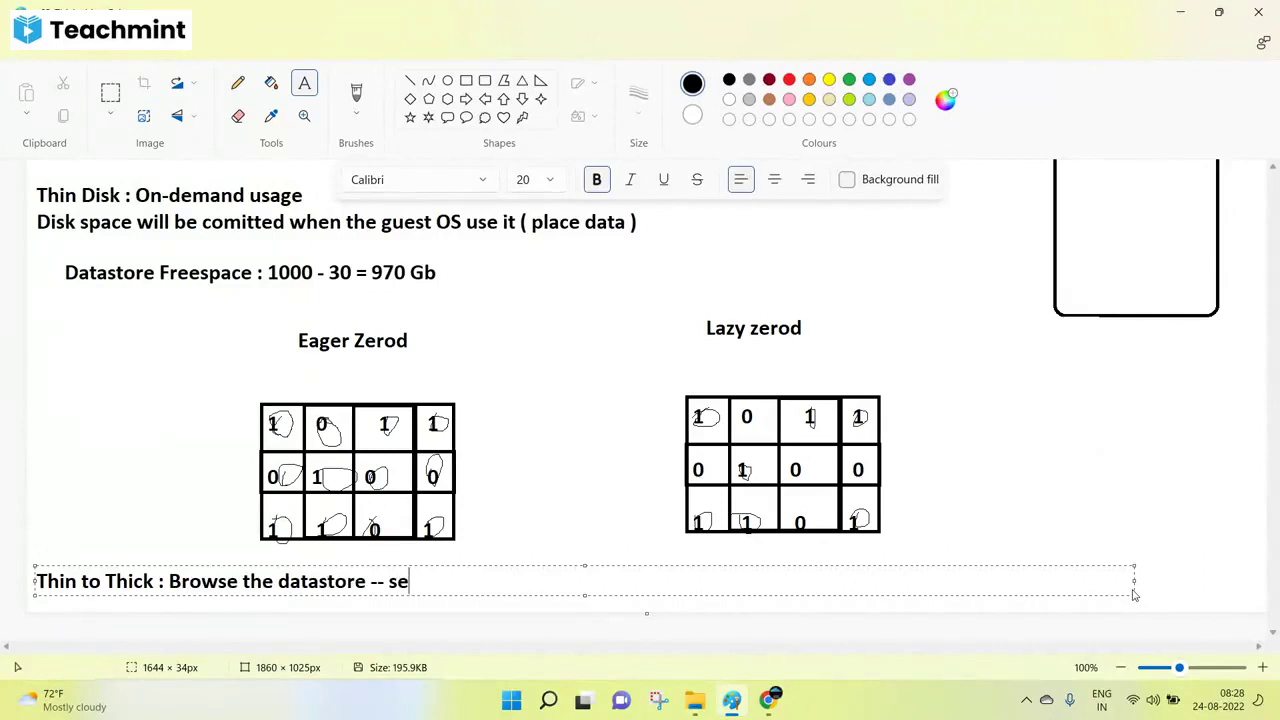
type("lect vmdk")
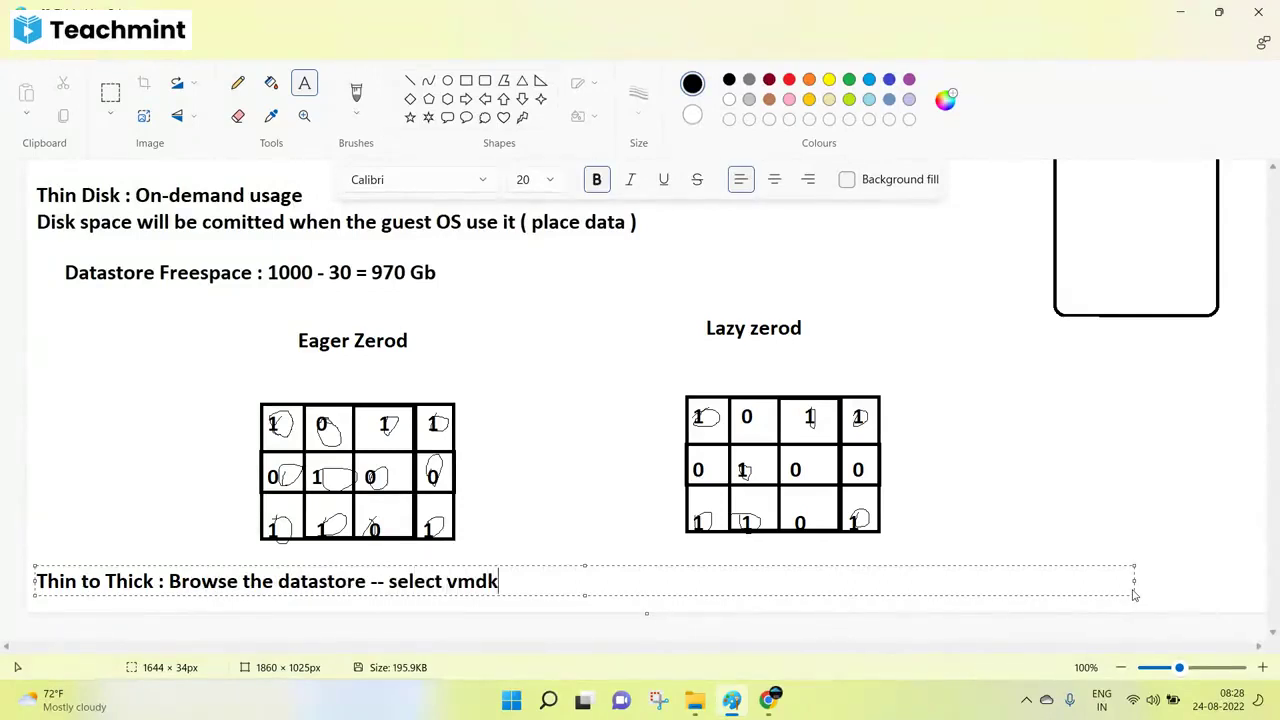
type(" -- click on i")
key("ctrl+z")
type("nflate --ok")
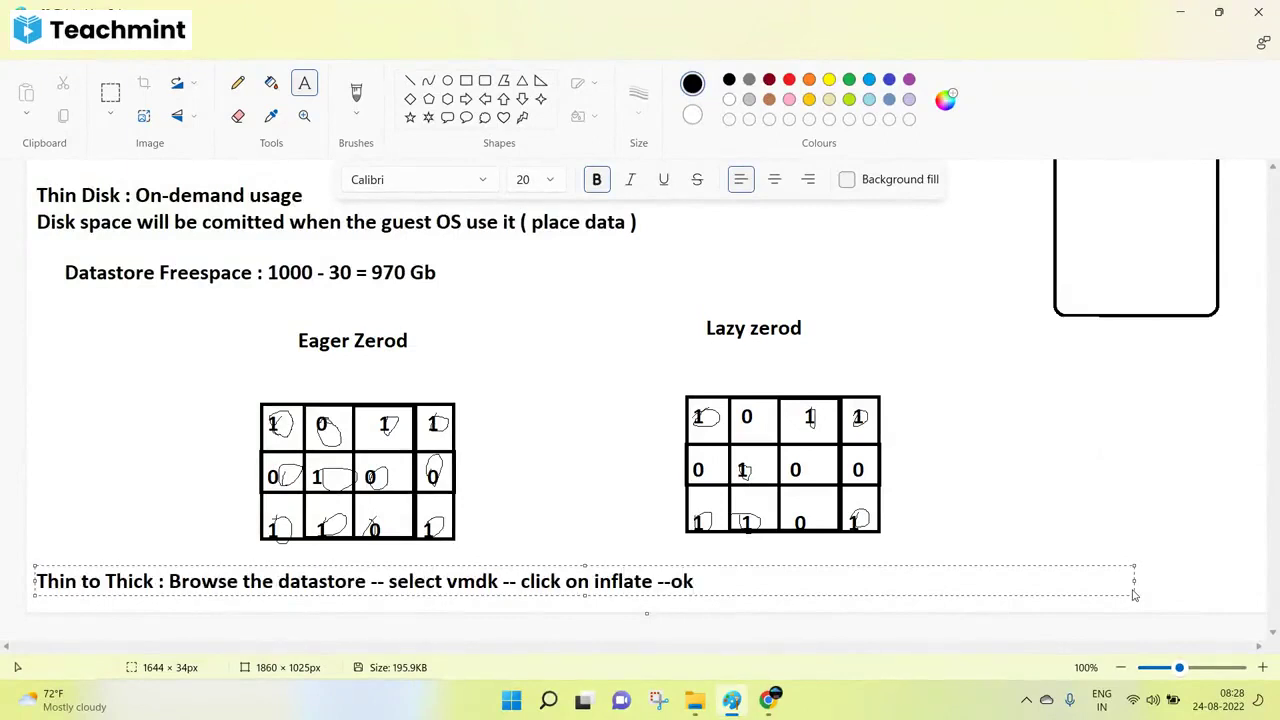
left_click(543, 449)
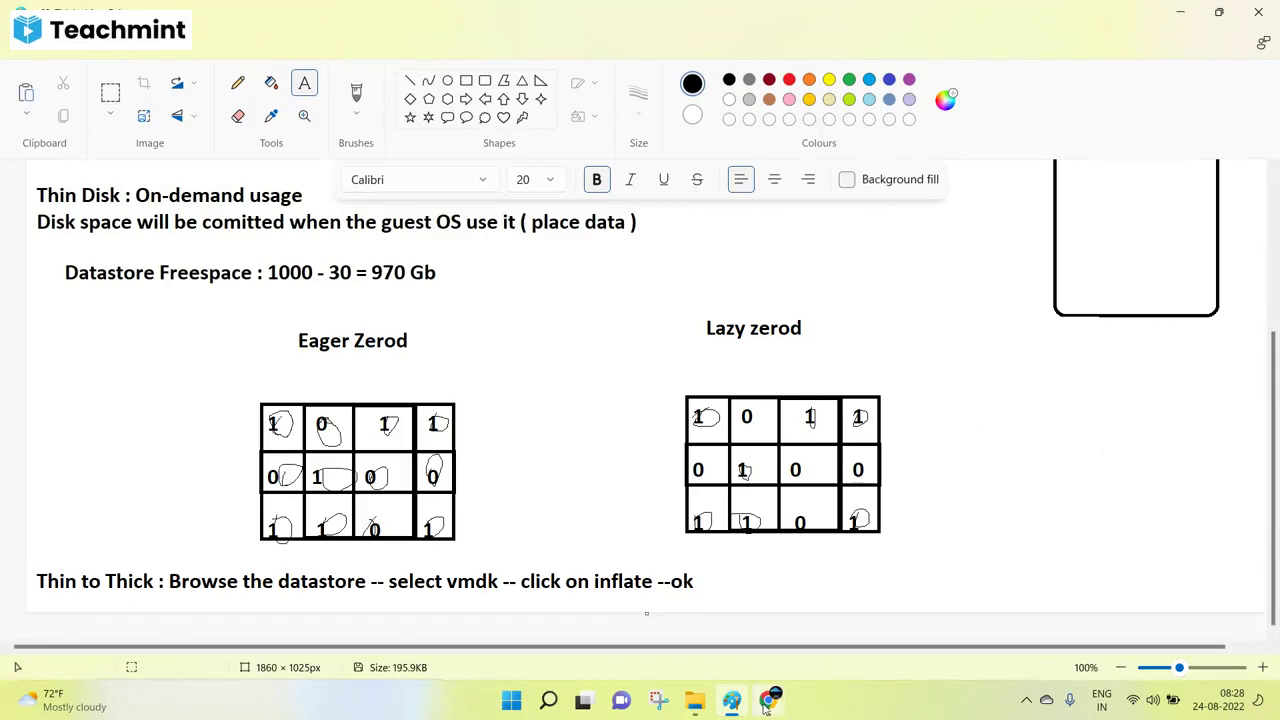
Return to the vSphere Client, dismiss Test09's settings and select Test09.vmdk in the Test09 folder of Datastore7.
left_click(628, 556)
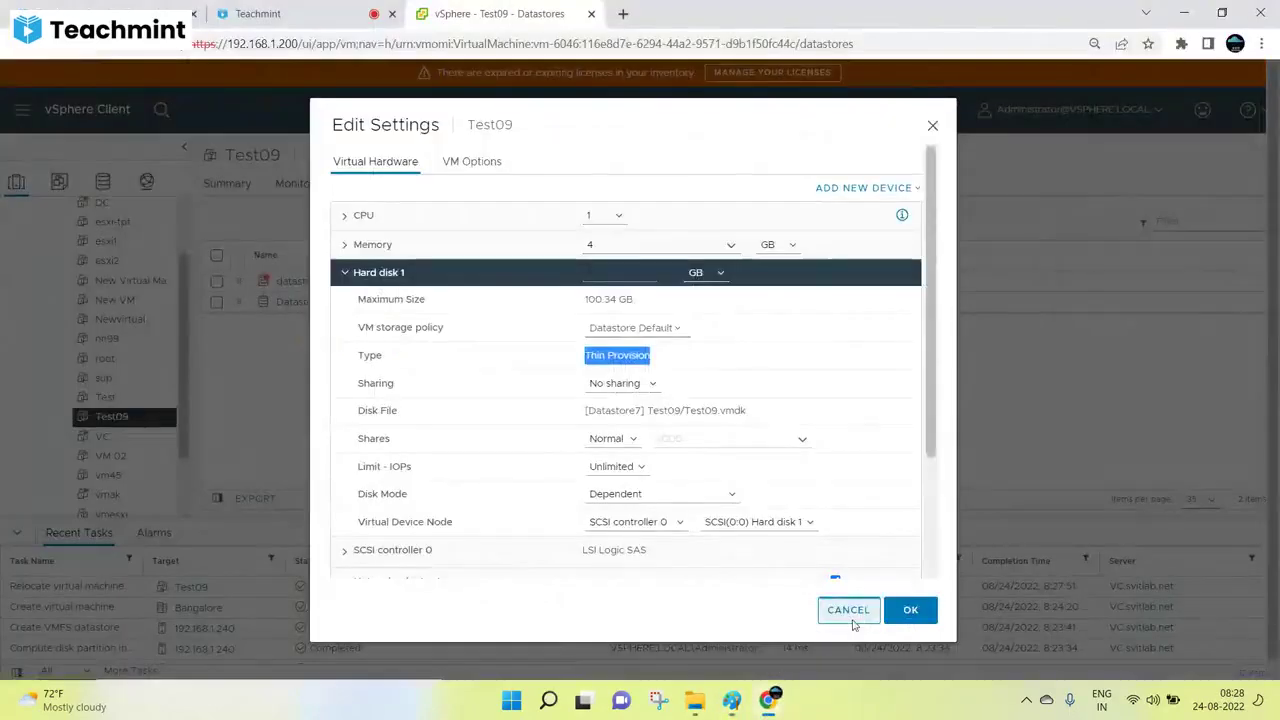
left_click(848, 610)
right_click(291, 308)
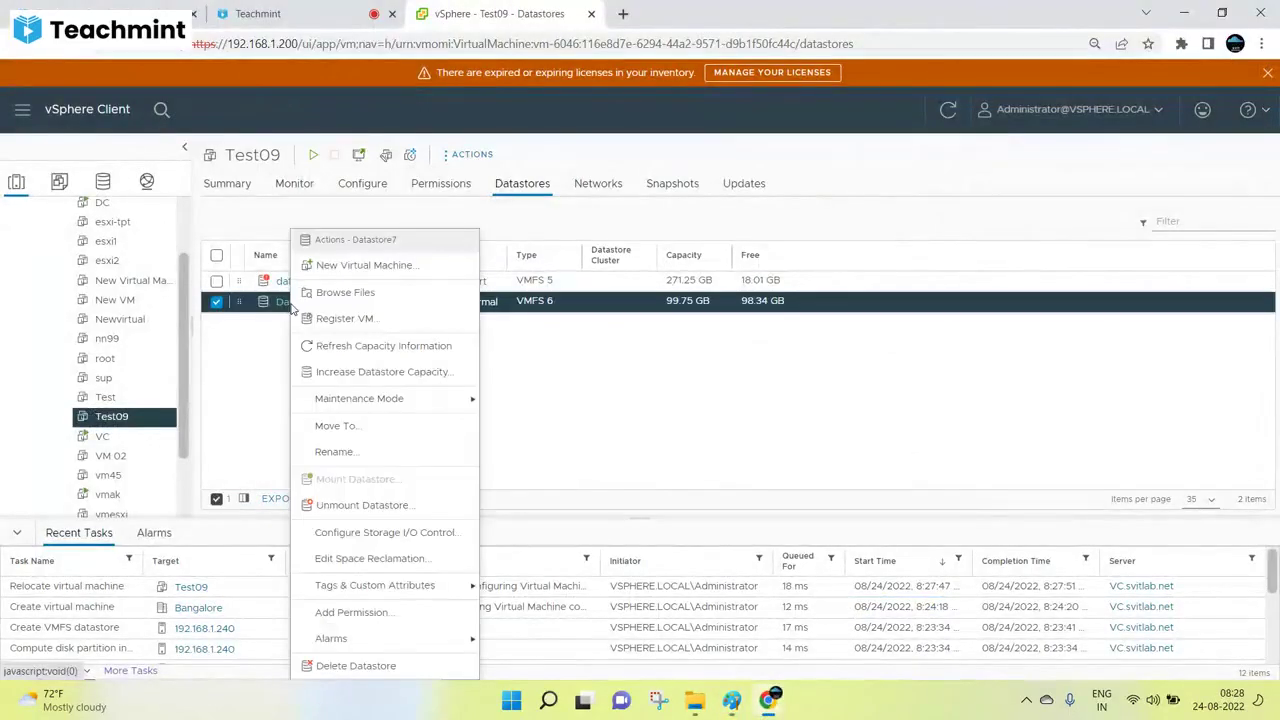
left_click(343, 293)
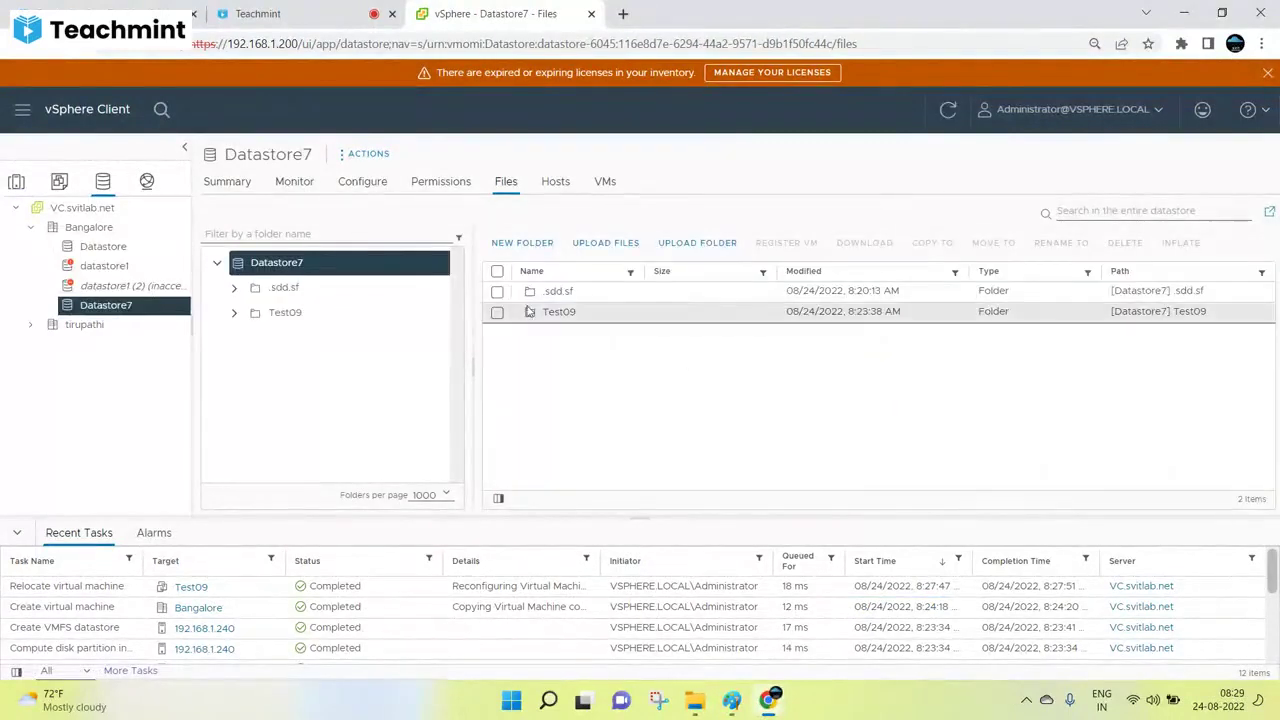
left_click(250, 320)
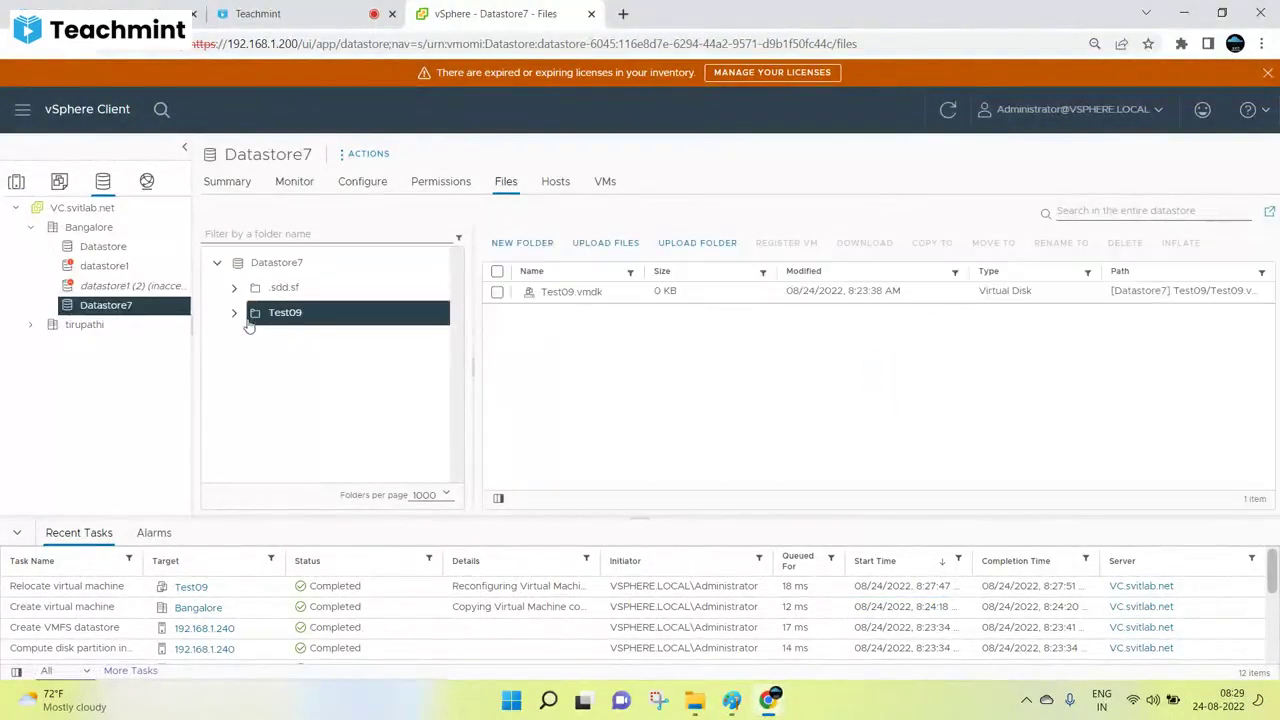
left_click(497, 292)
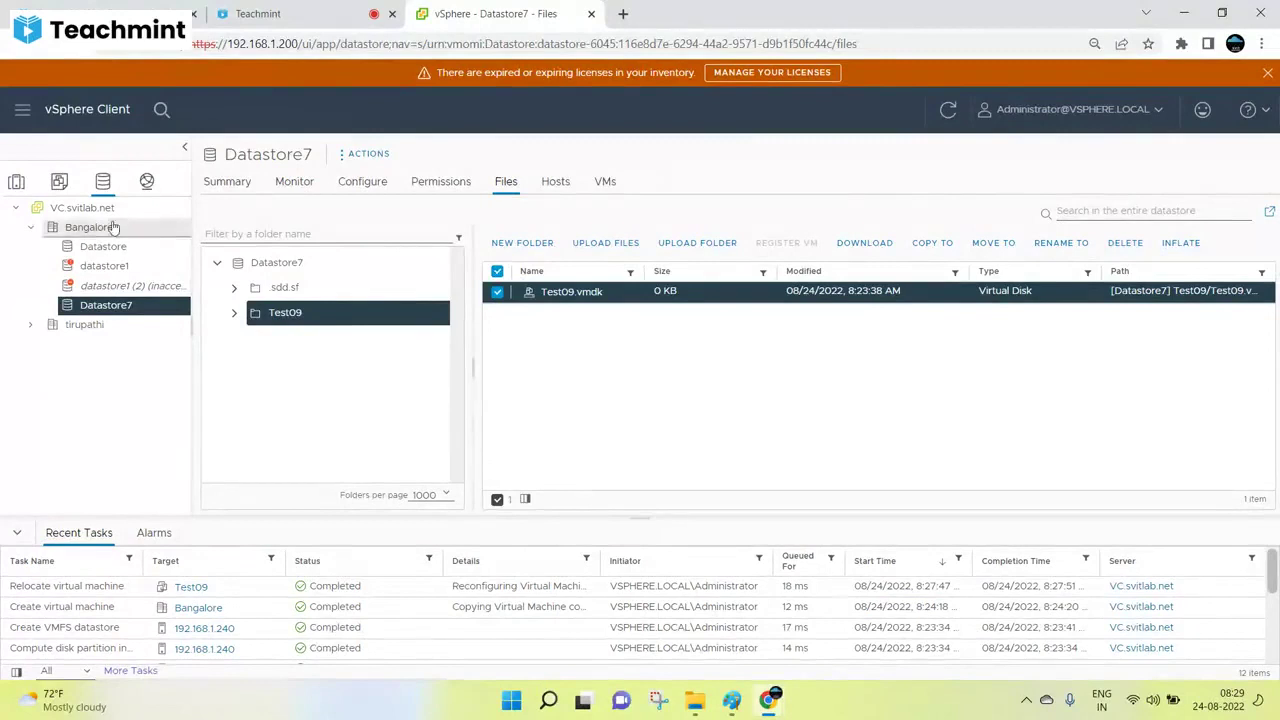
Reopen Test09's settings, examine the provisioning type of Hard disk 1 and close the settings without changes.
left_click(19, 181)
right_click(90, 418)
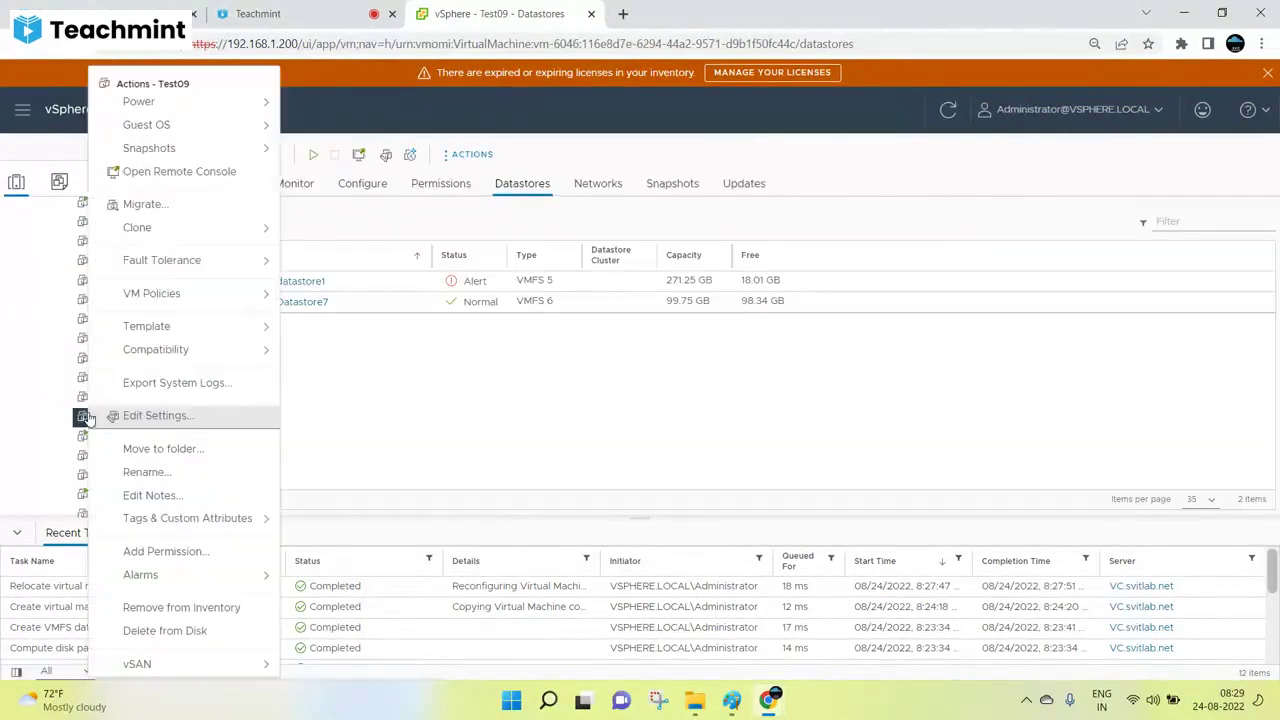
left_click(157, 418)
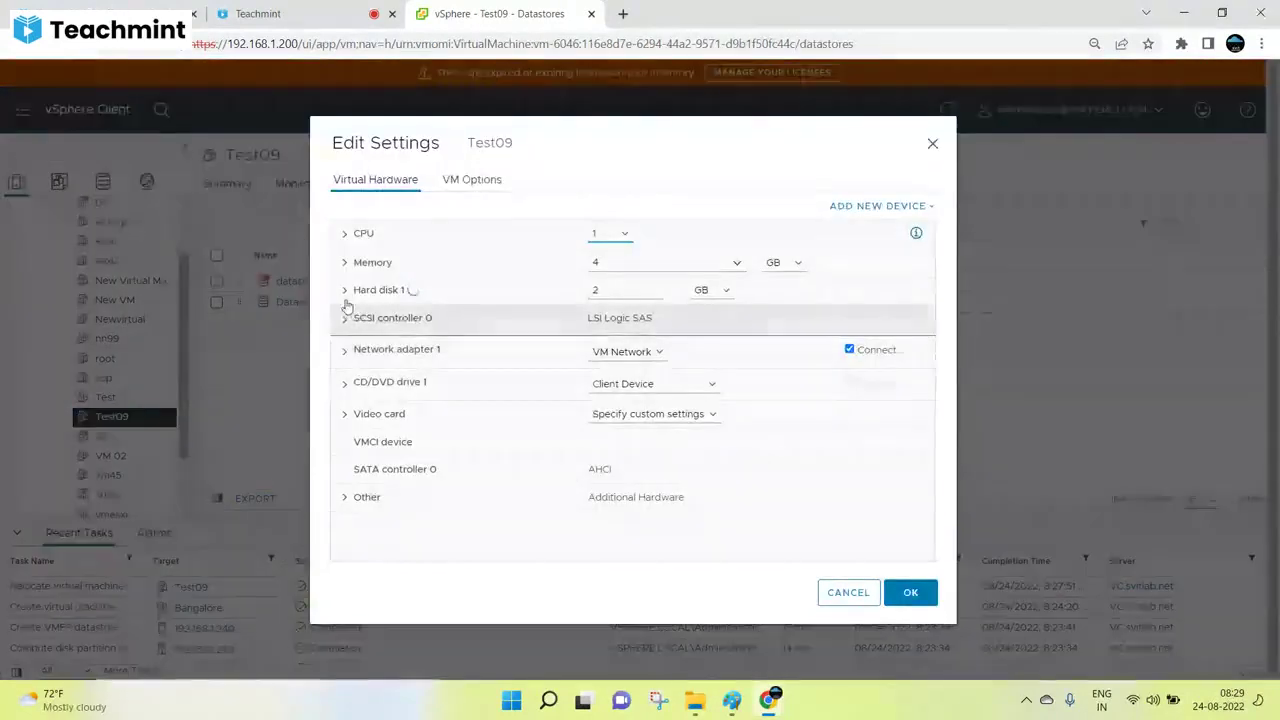
left_click(345, 290)
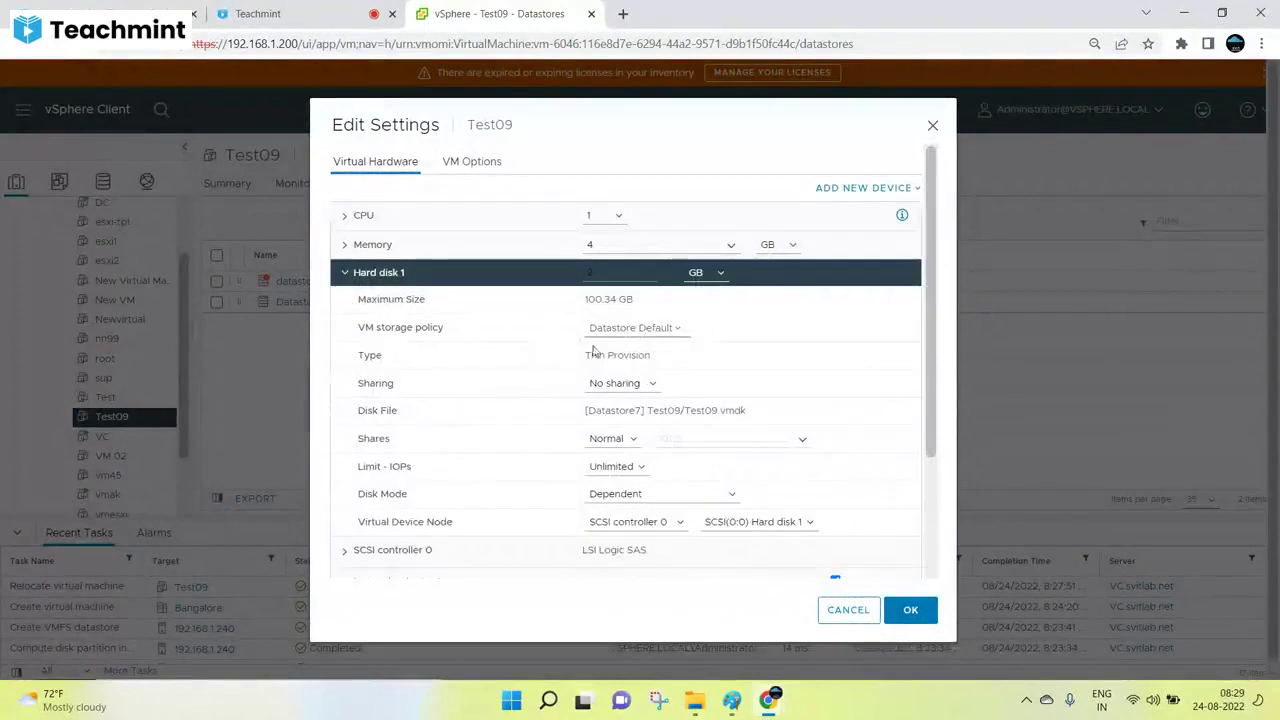
left_click(848, 610)
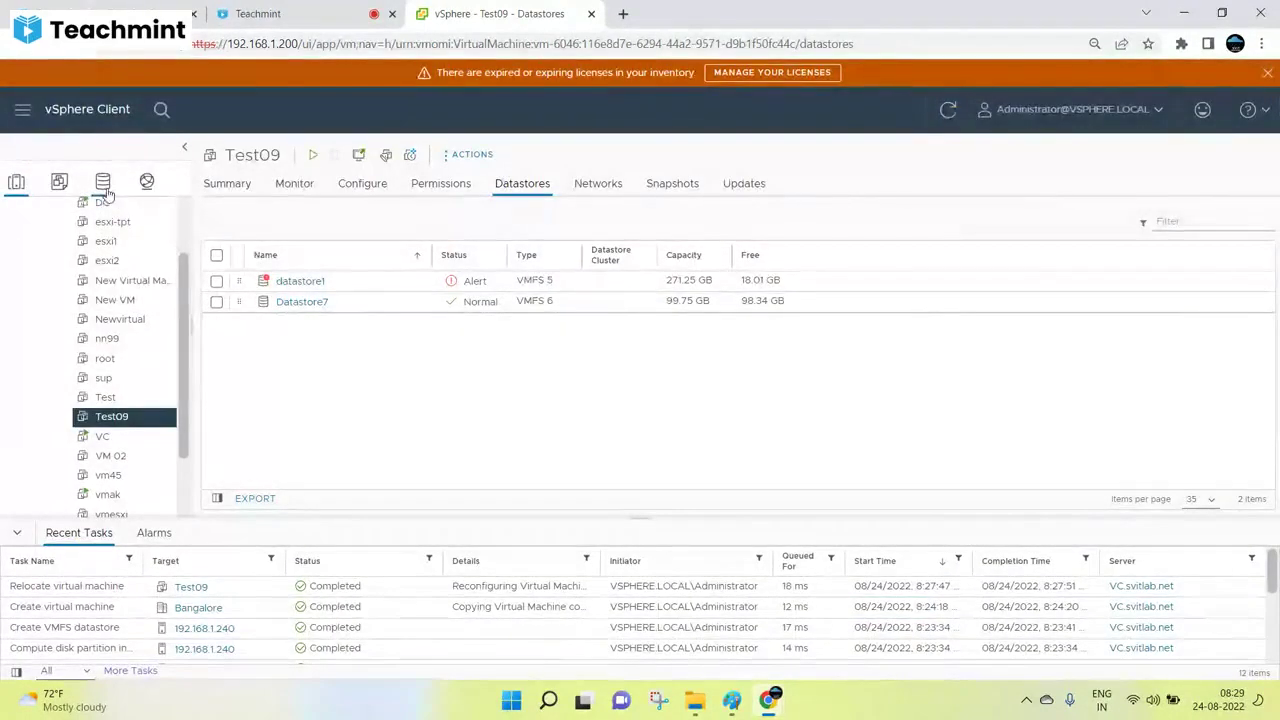
Browse Datastore7's files, select Test09.vmdk in the Test09 folder and inflate the virtual disk.
right_click(288, 310)
left_click(343, 292)
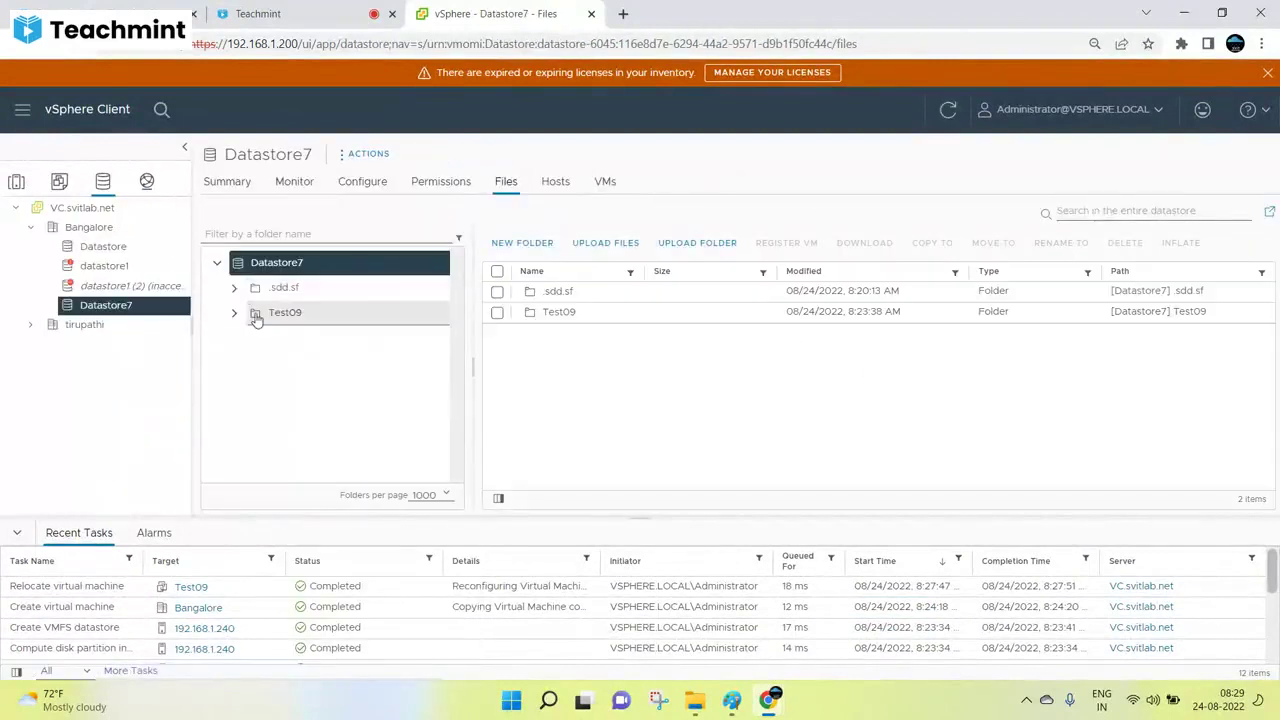
left_click(257, 316)
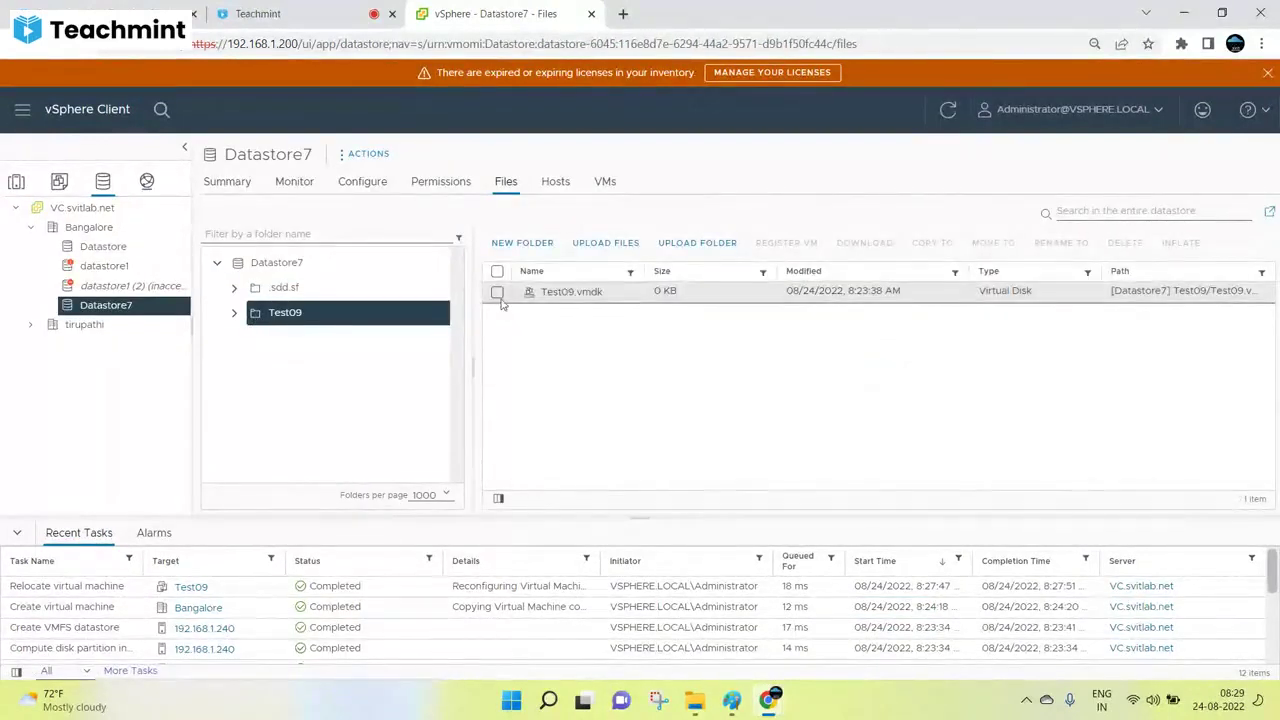
left_click(496, 293)
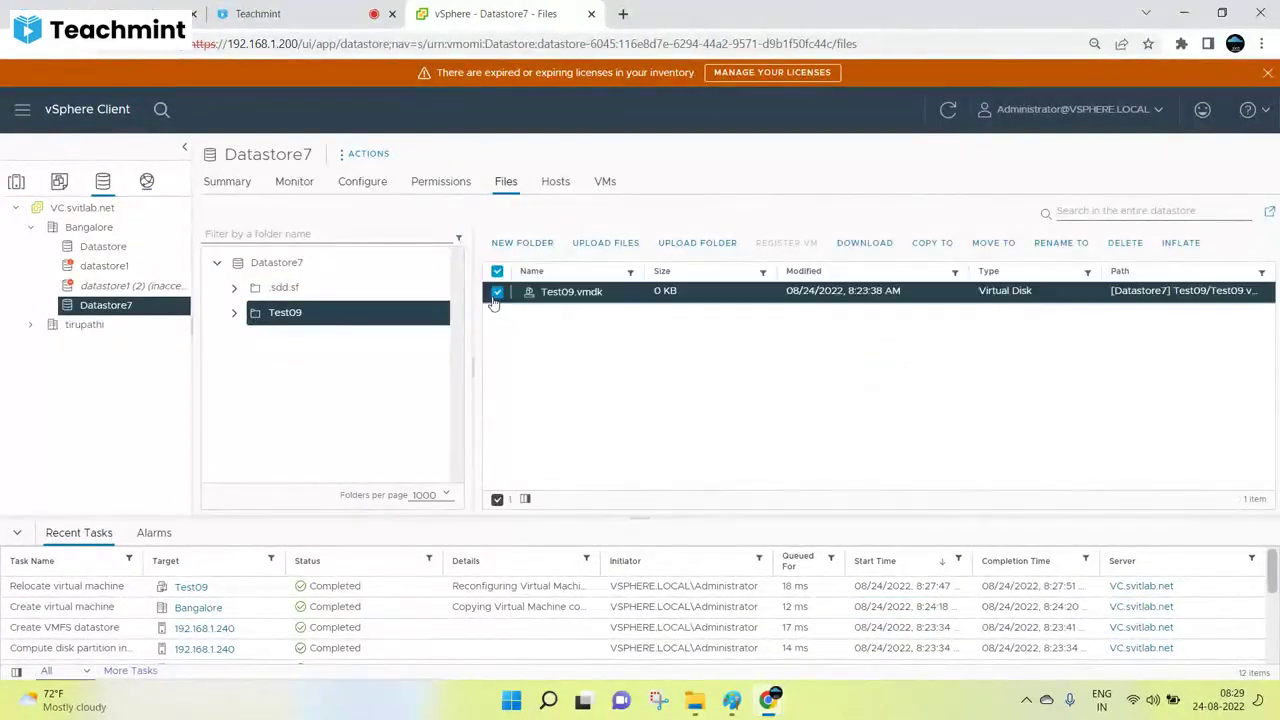
left_click(1180, 243)
left_click(806, 410)
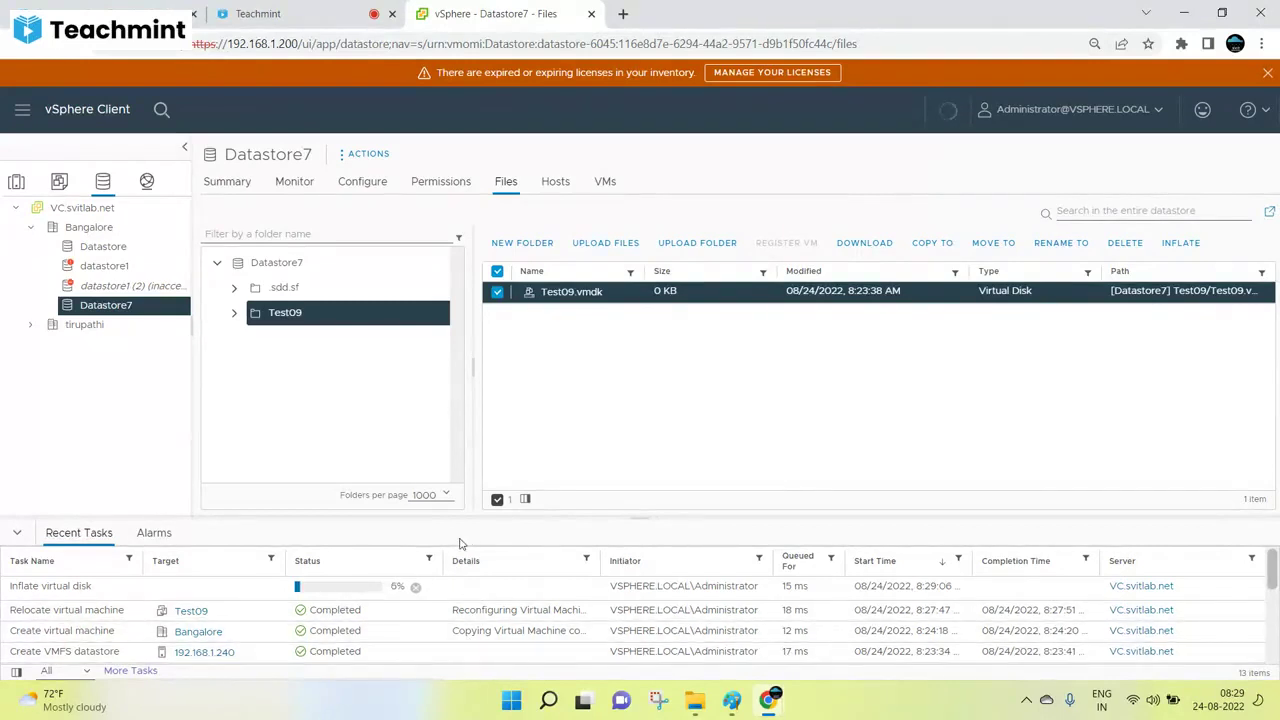
Switch to Paint, save the drawing as a JPEG picture named 63-Thick-thin03 and start a new blank drawing.
left_click(732, 700)
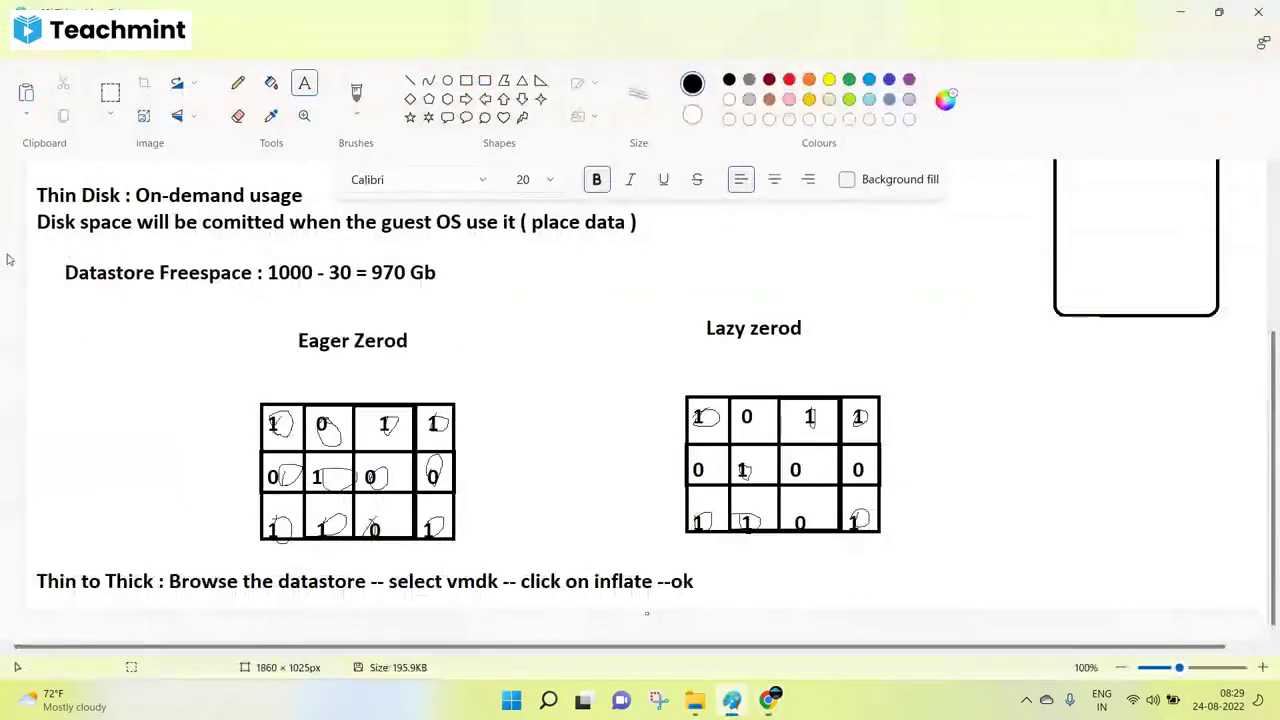
scroll(209, 163, "up", 5)
scroll(209, 163, "down", 5)
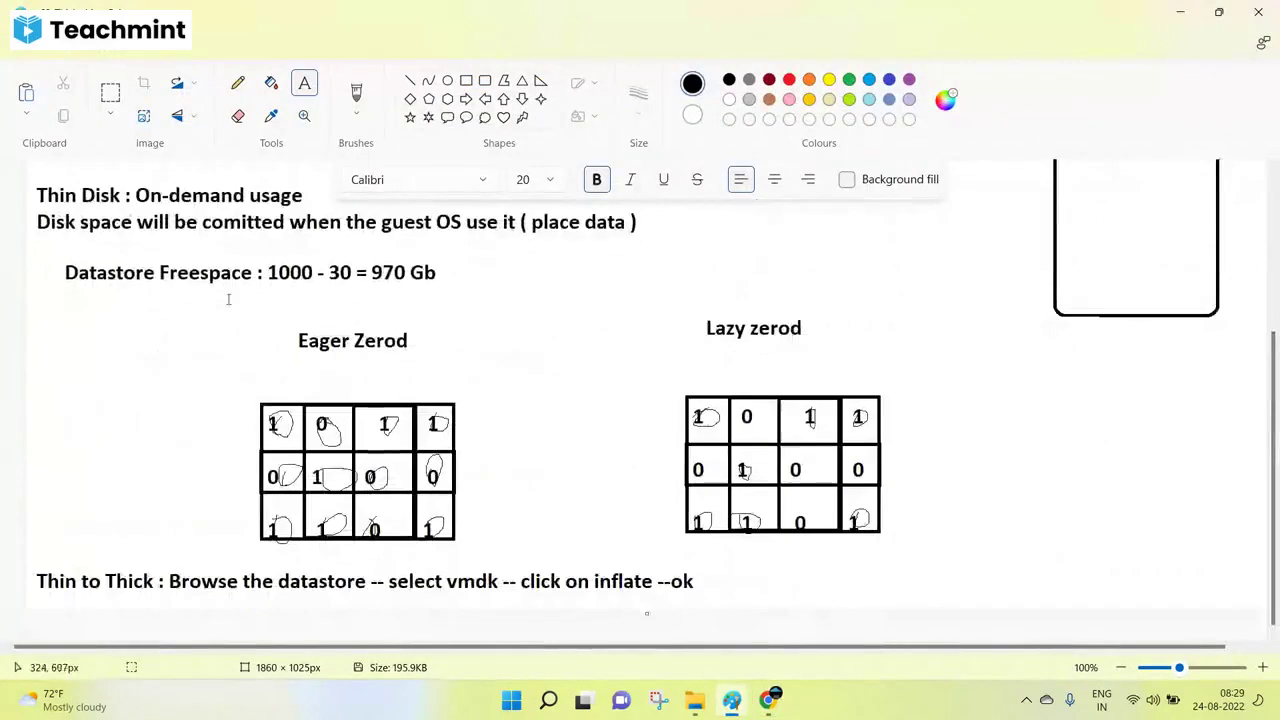
left_click(24, 50)
mouse_move(100, 181)
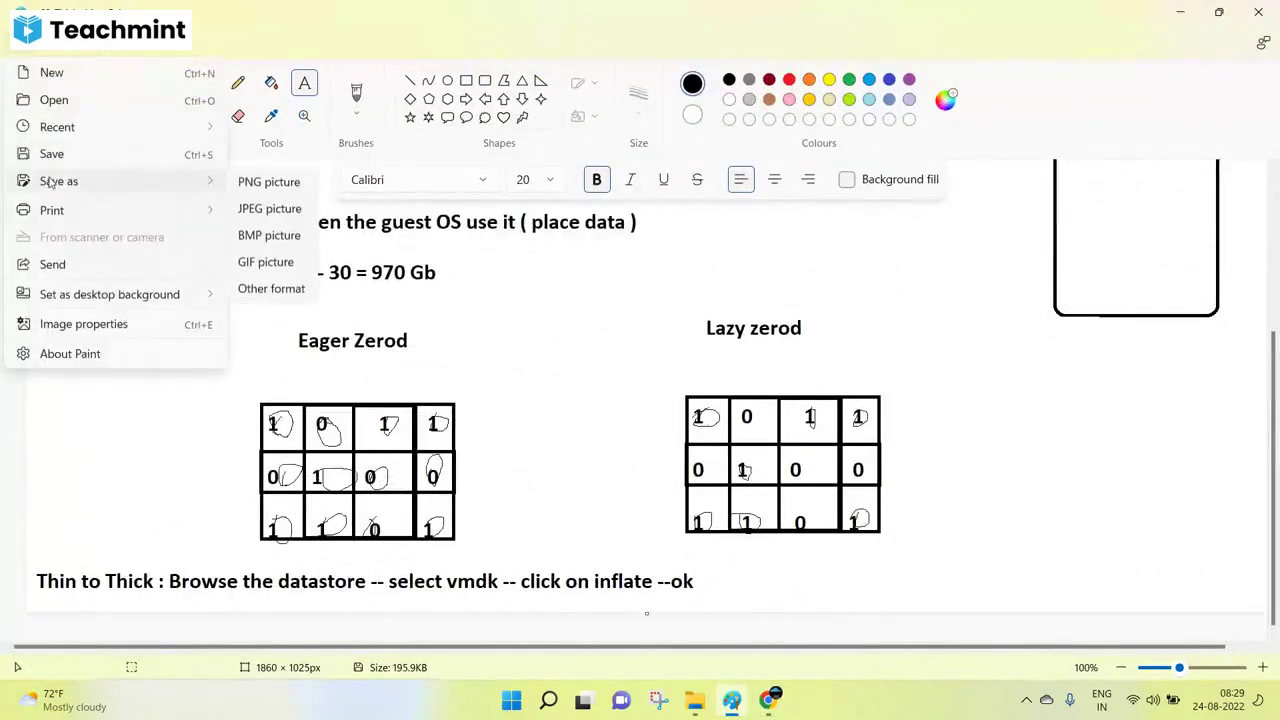
left_click(269, 210)
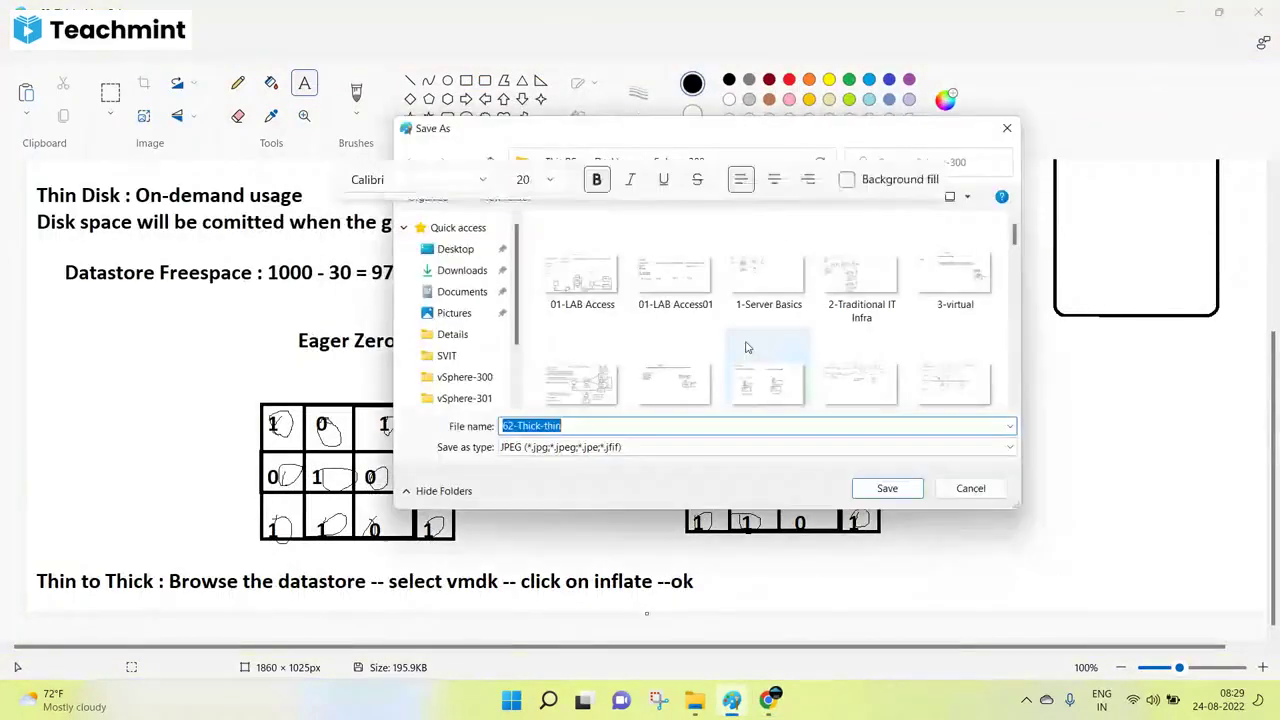
left_click(577, 426)
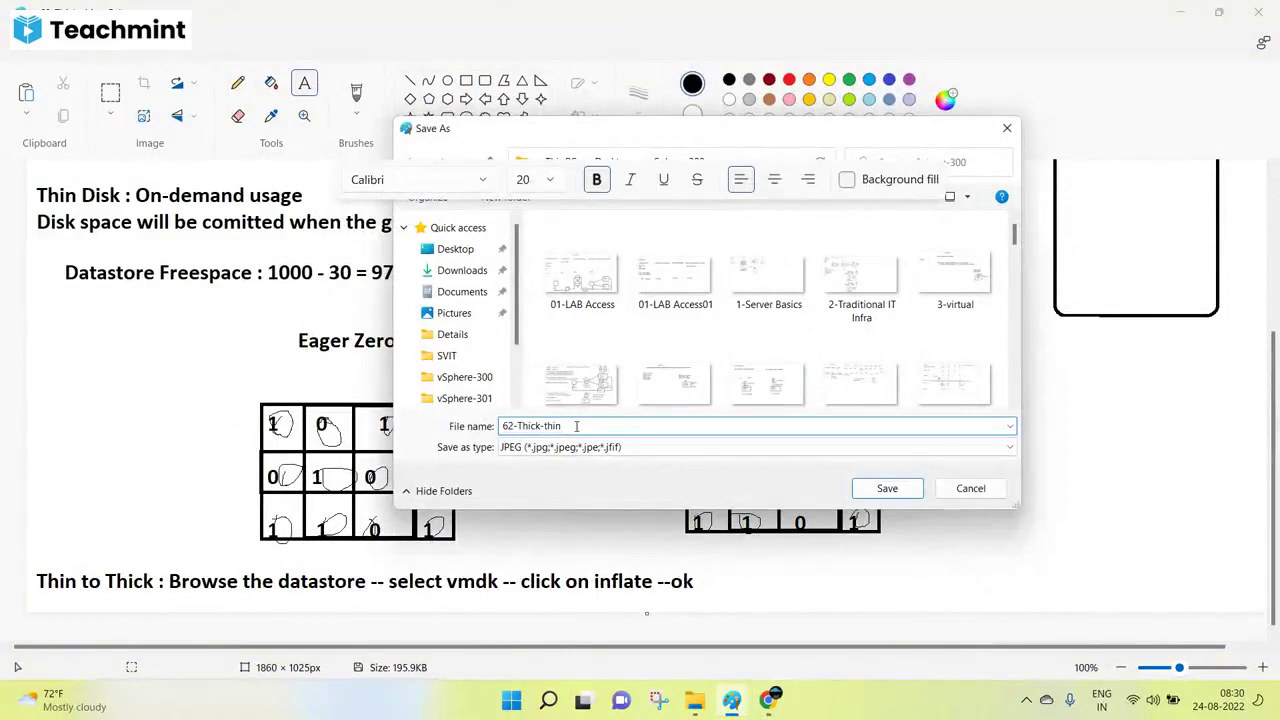
type("03")
left_click(514, 425)
key("BackSpace")
type("3")
left_click(885, 490)
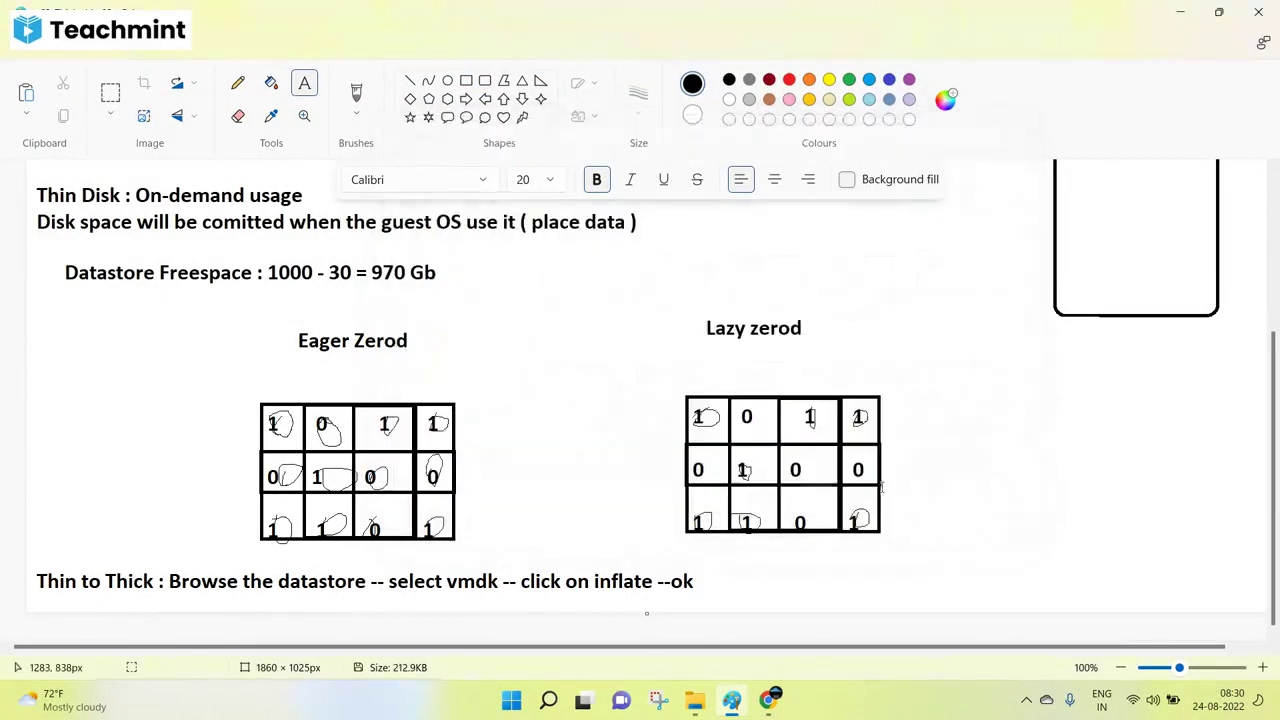
left_click(22, 54)
left_click(40, 68)
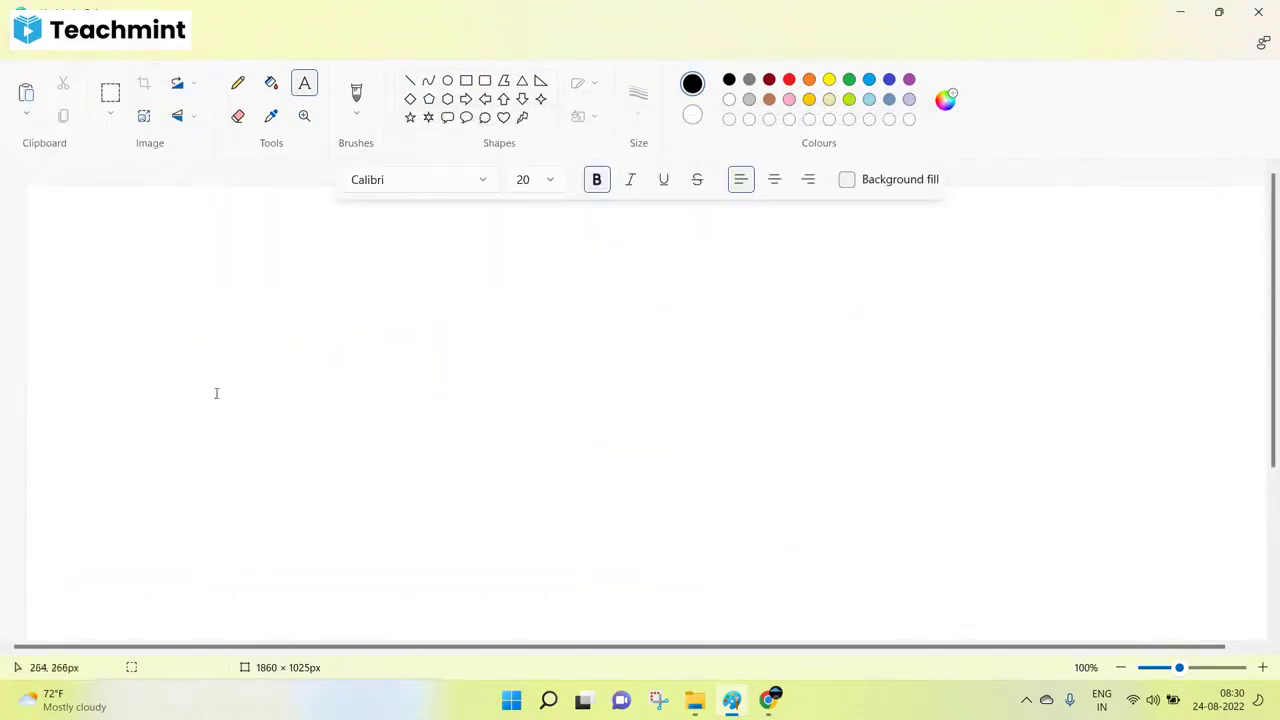
Check the Inflate virtual disk task's progress in the vSphere Client, glancing at the Teachmint session in between.
mouse_move(766, 694)
left_click(627, 593)
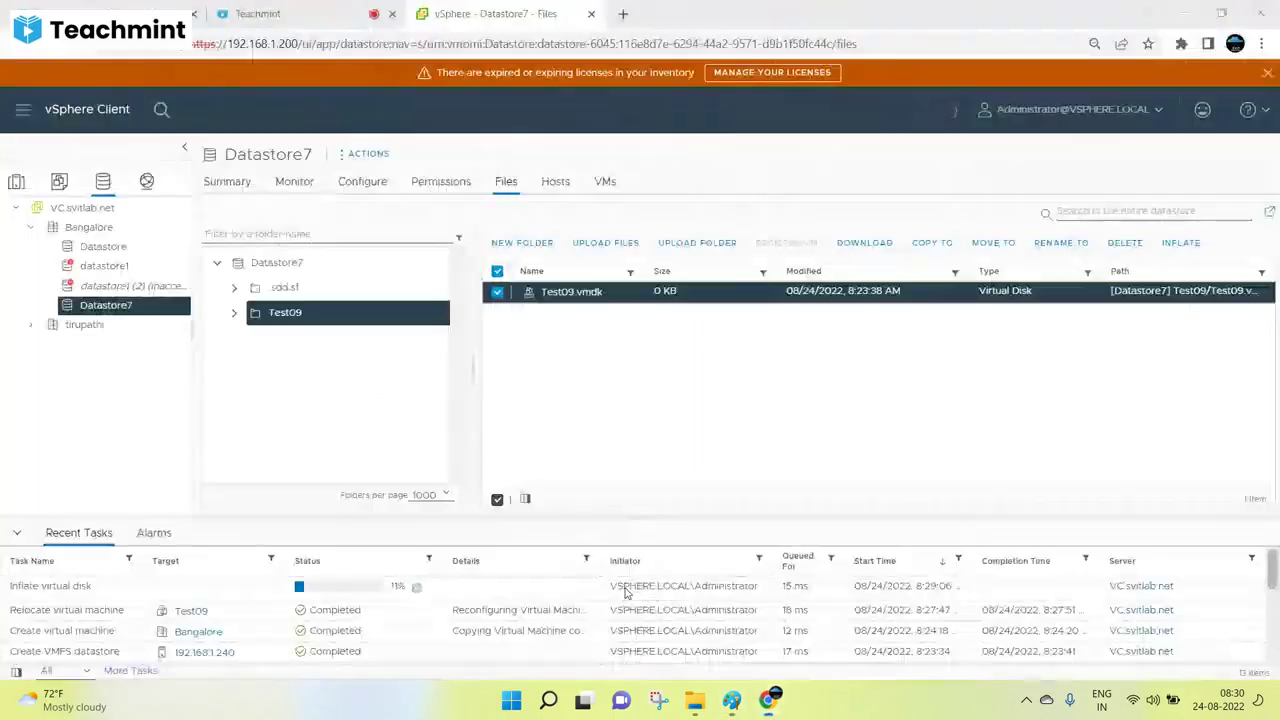
left_click(300, 13)
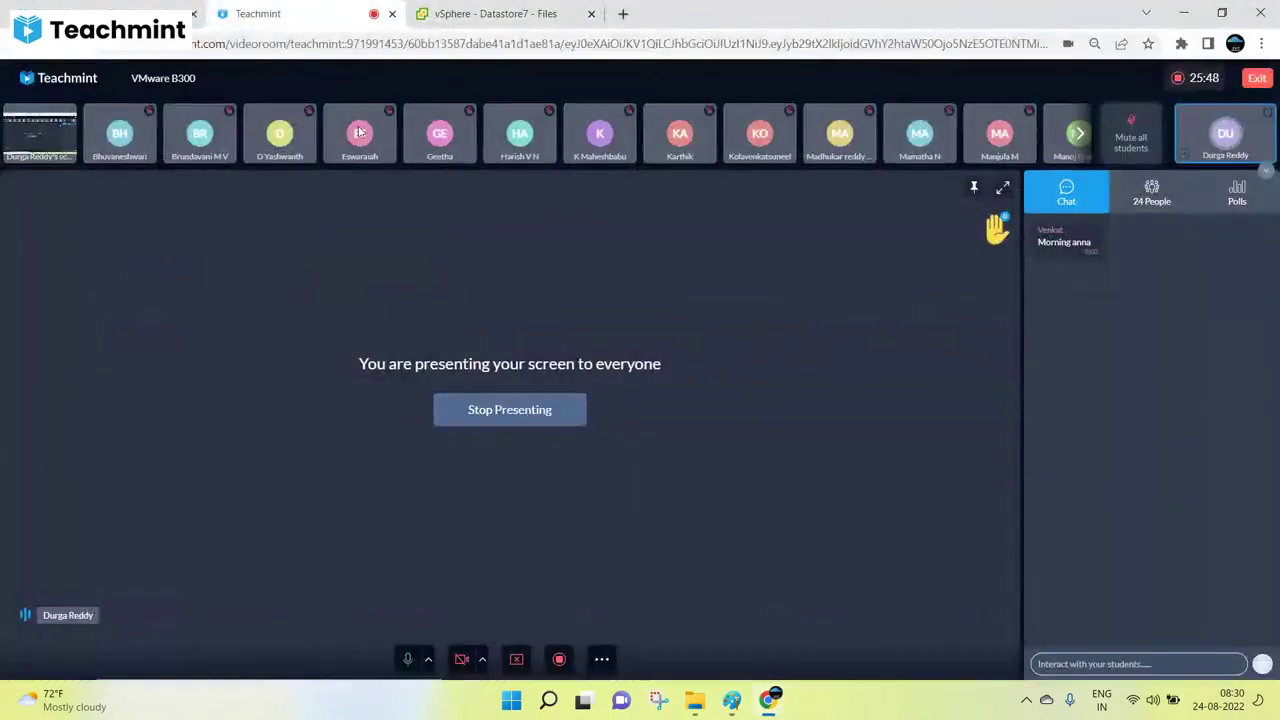
mouse_move(732, 700)
left_click(700, 630)
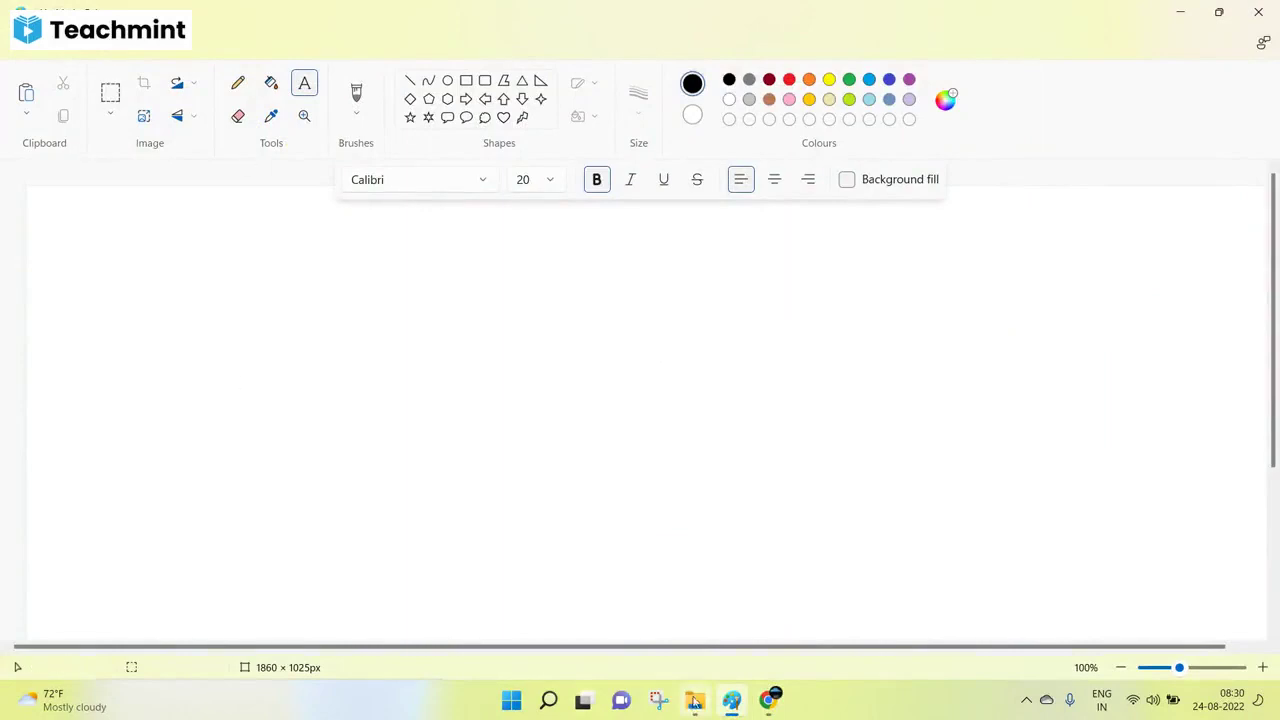
mouse_move(769, 699)
left_click(677, 625)
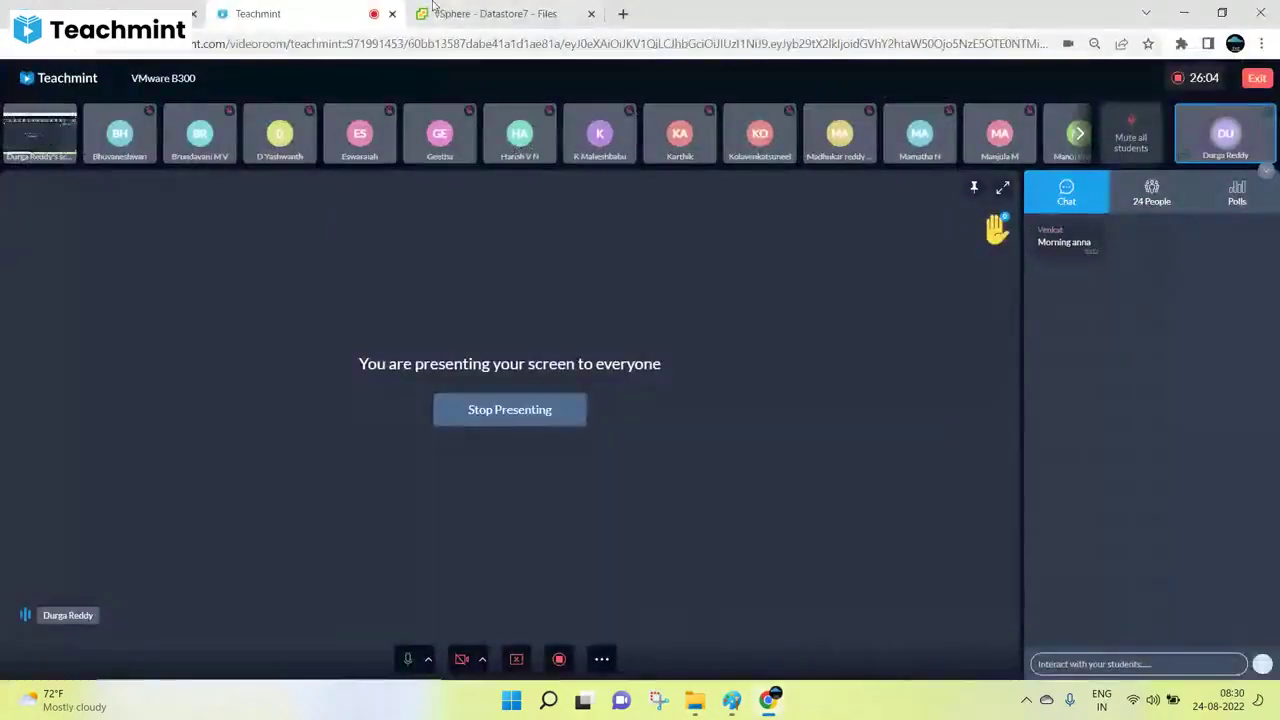
left_click(490, 13)
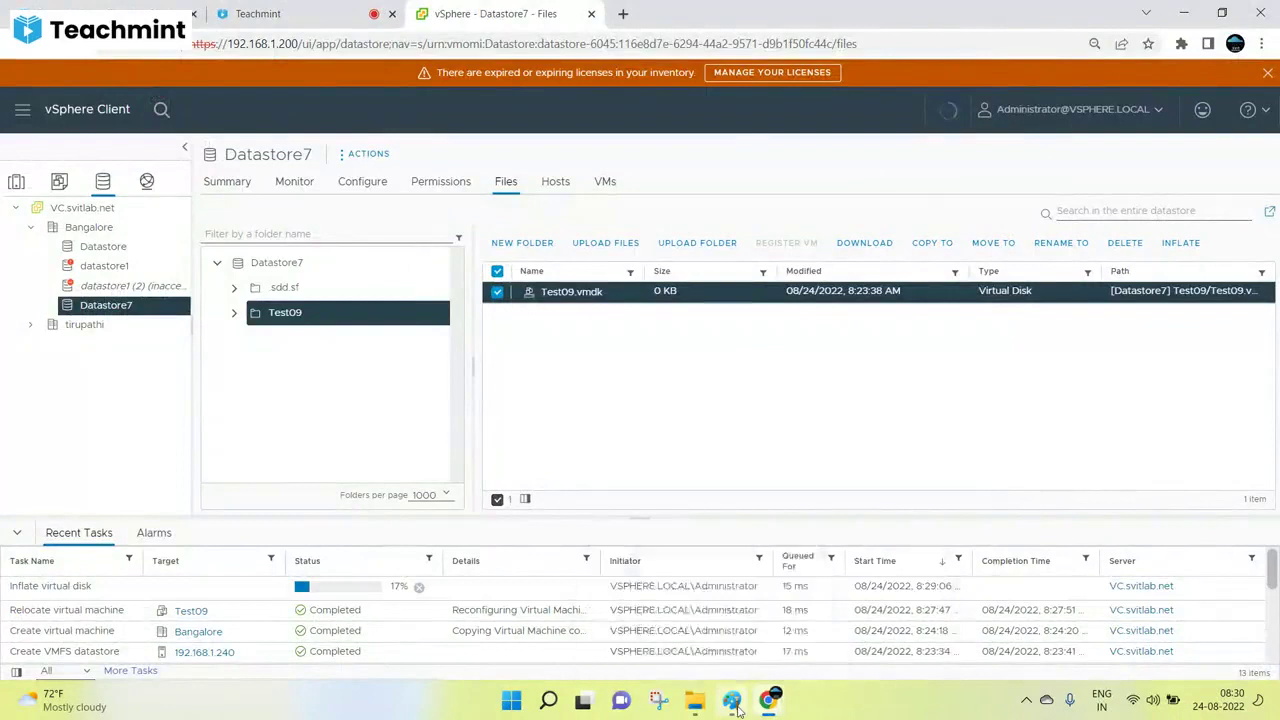
Switch to Paint and write the heading "SDRS : Storage DRS ( Datastore cluster )" at the upper left of the blank canvas.
key("alt+Tab")
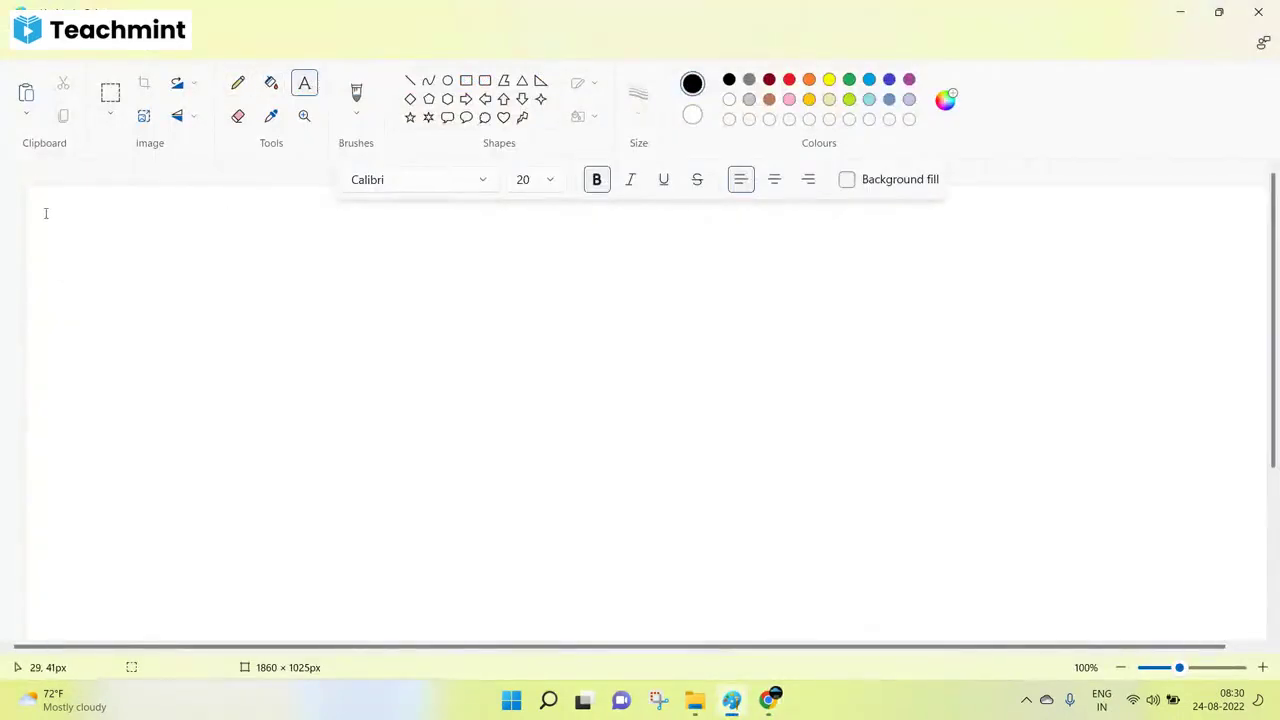
left_click_drag(45, 213, 703, 597)
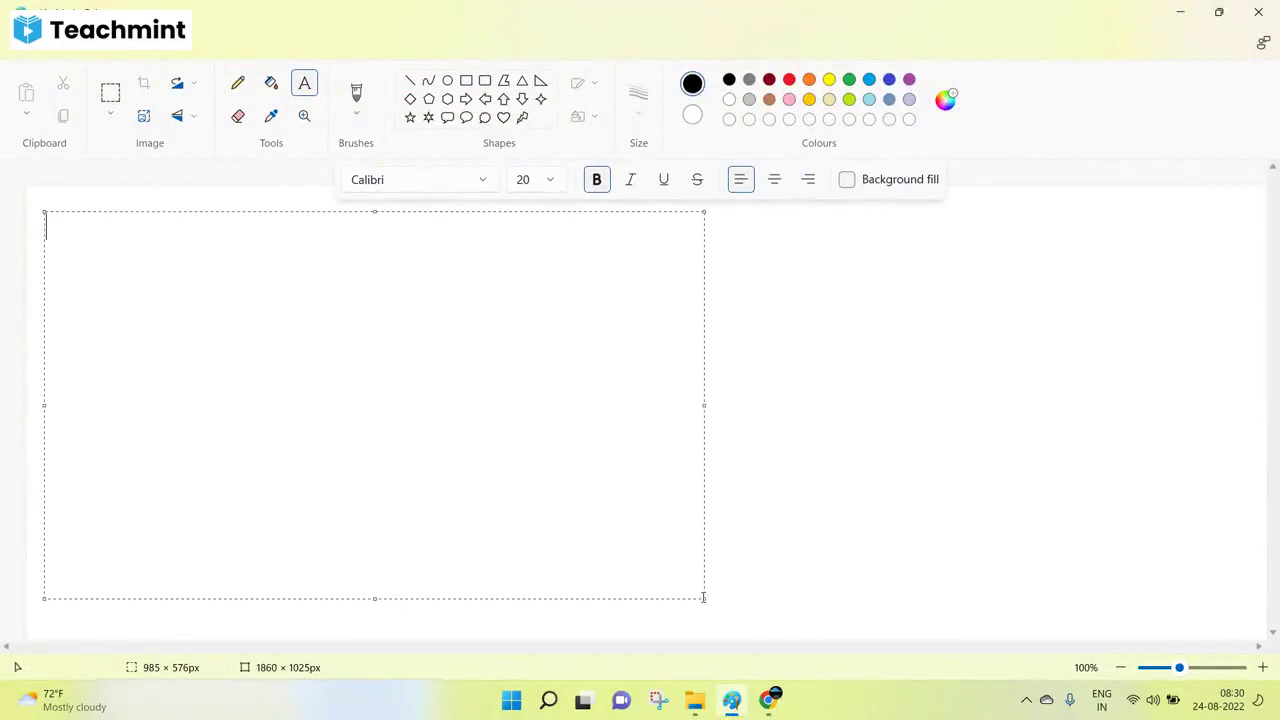
type("SDRS : Storage ")
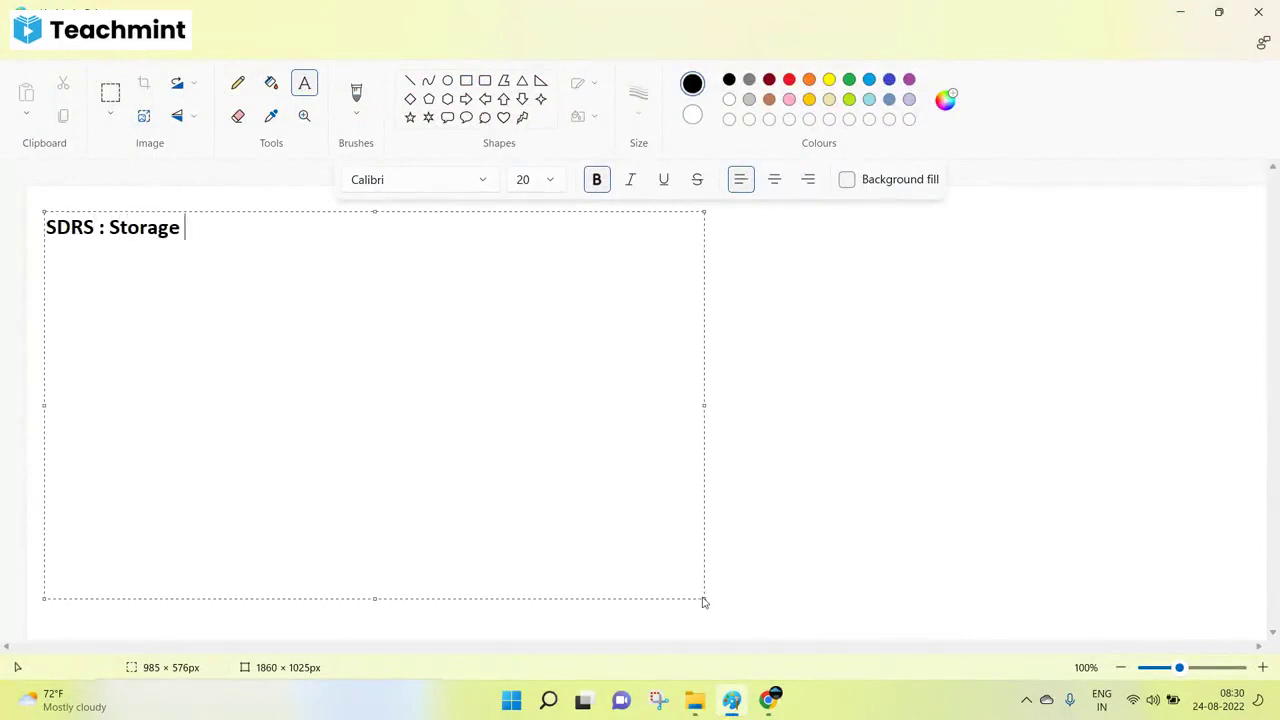
type("DRS ( Datastore cluster ")
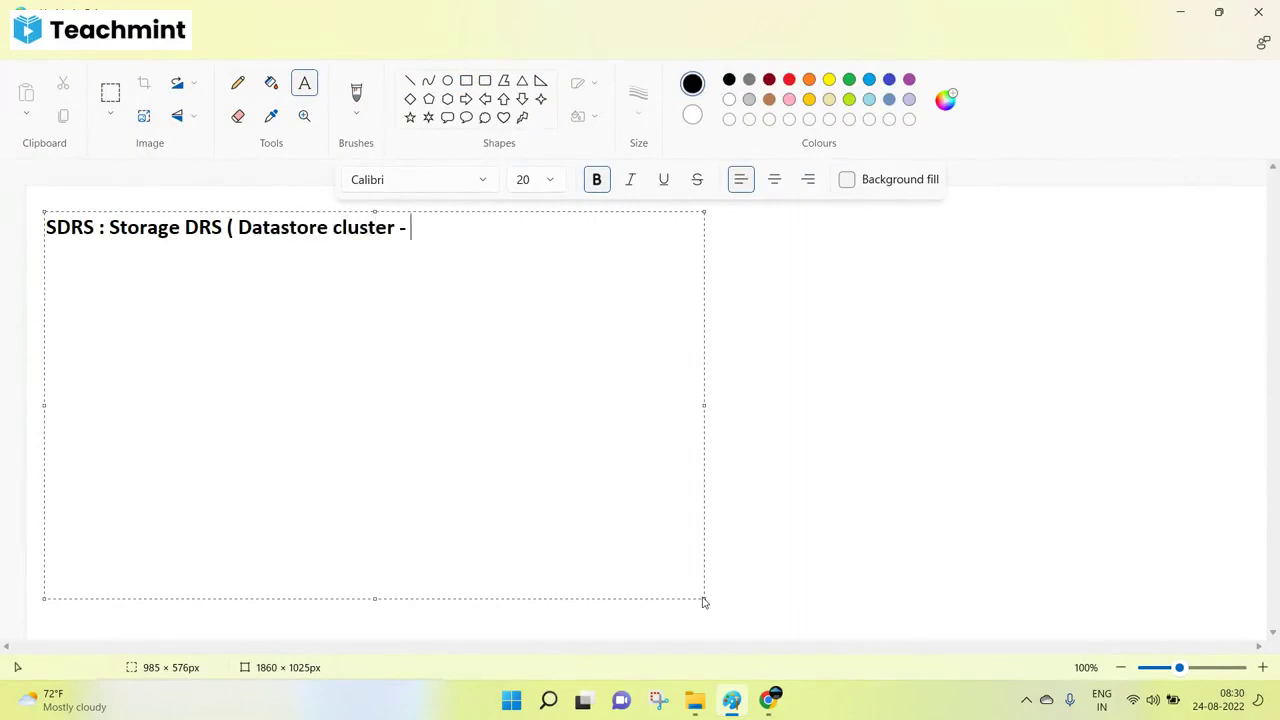
type("-")
key("BackSpace")
Add the text line "Automation of svmotion" slightly indented below the SDRS heading.
left_click(77, 263)
left_click_drag(75, 258, 773, 327)
type("Automatio")
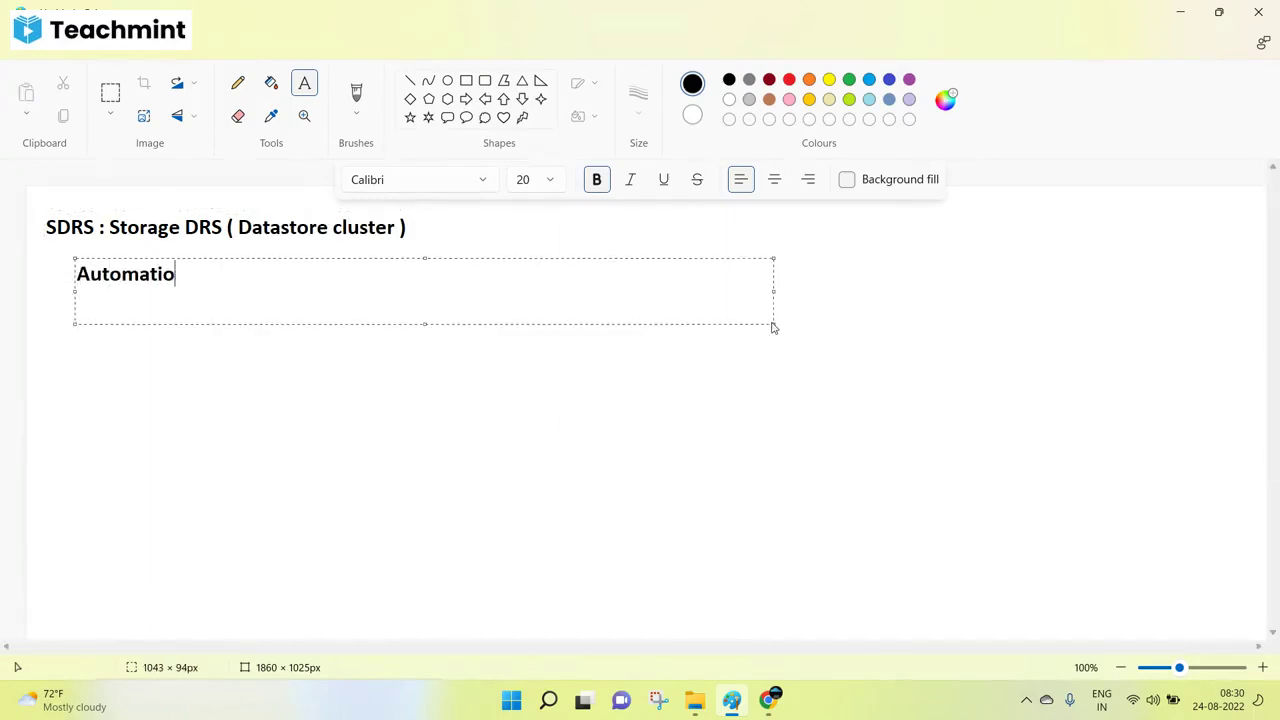
type("n of svmotio")
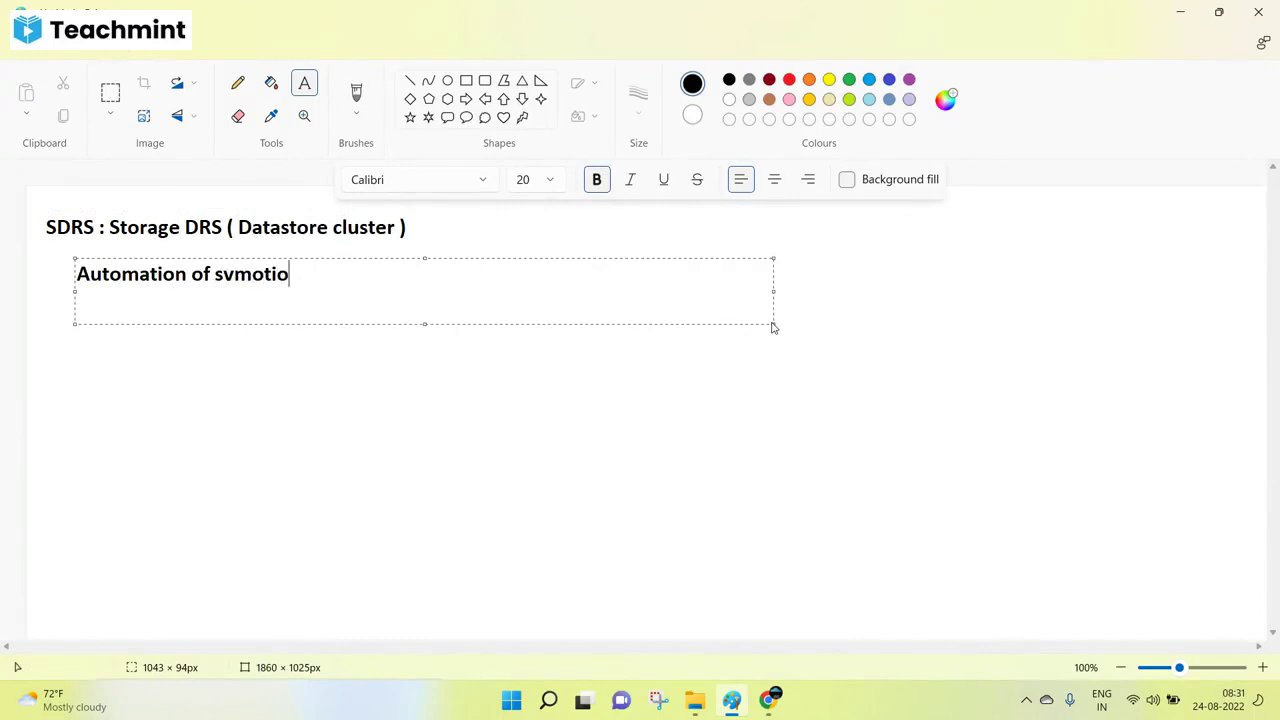
type("n")
left_click(609, 406)
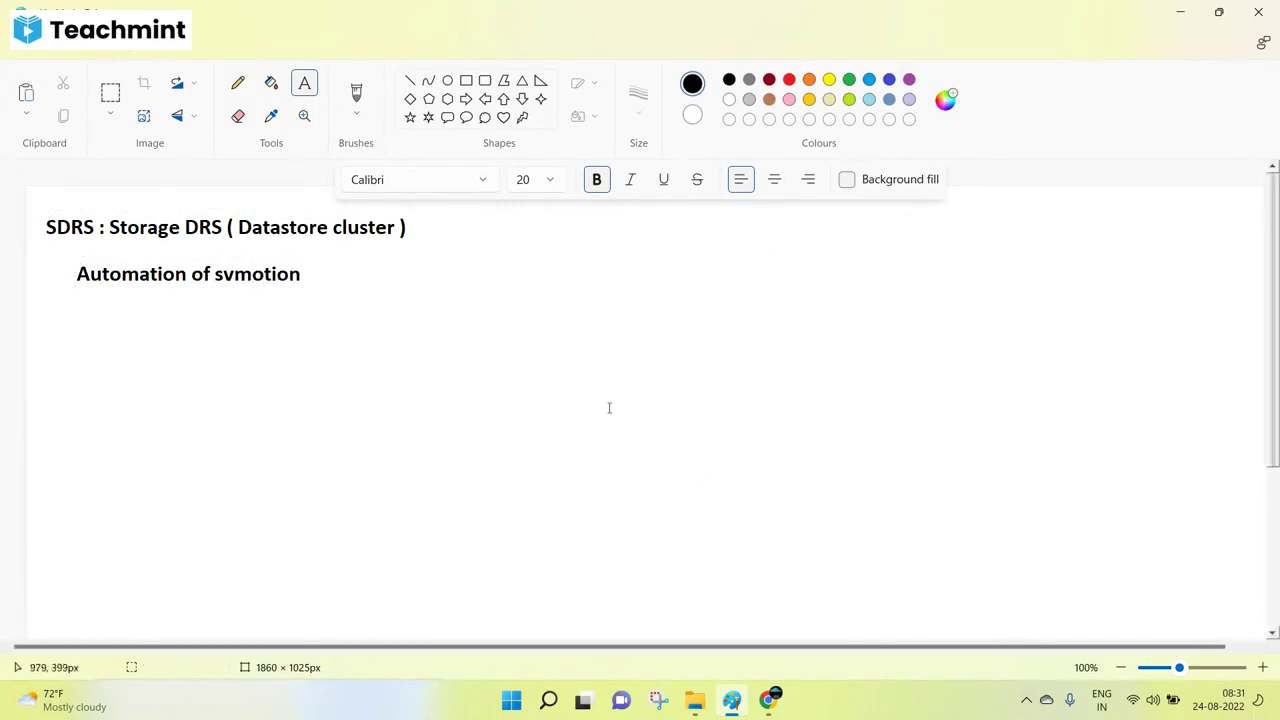
Draw two stacked rectangles, a smaller one of about 129 × 99 px beside them and a tall rounded rectangle of about 160 × 357 px at the far right.
left_click(466, 80)
left_click_drag(723, 330, 860, 416)
left_click_drag(727, 503, 811, 554)
left_click(916, 484)
mouse_move(928, 406)
left_mouse_down()
mouse_move(971, 466)
mouse_move(1015, 473)
left_mouse_up()
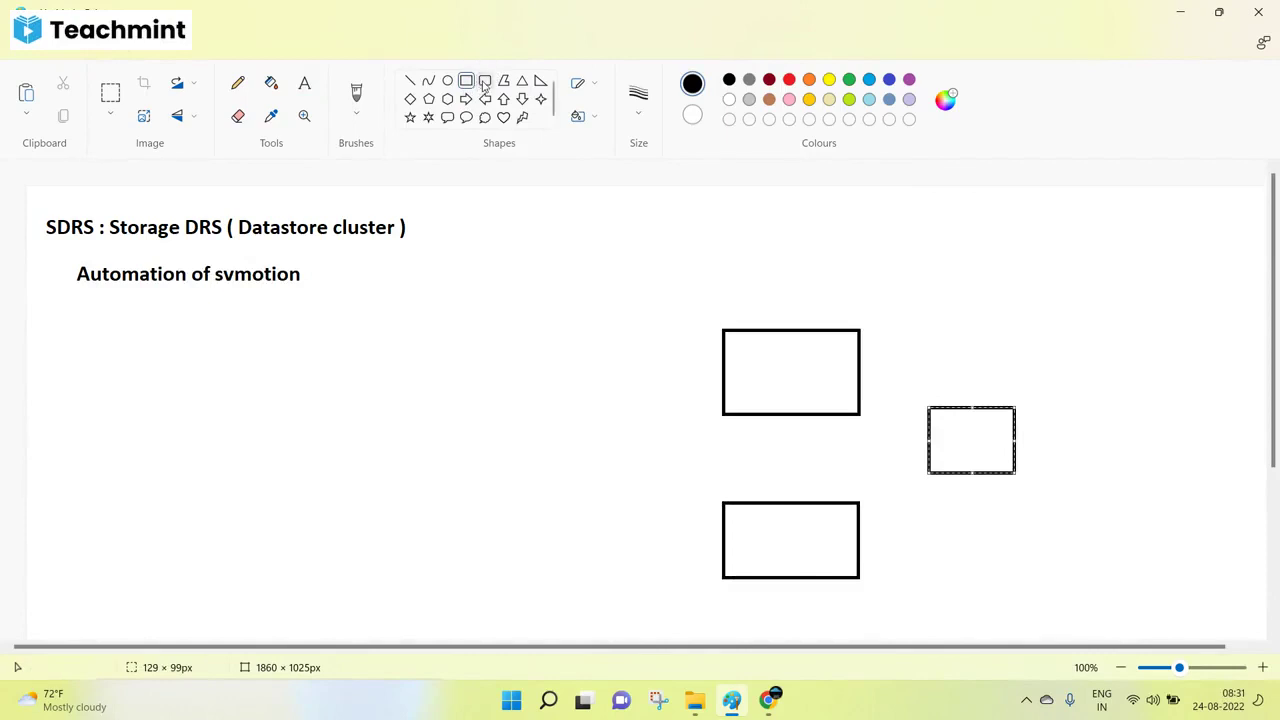
left_click(484, 80)
left_click_drag(1099, 344, 1207, 582)
left_click_drag(1174, 496, 1171, 485)
Draw a dashed freehand pencil outline around the two stacked rectangles.
left_click(238, 84)
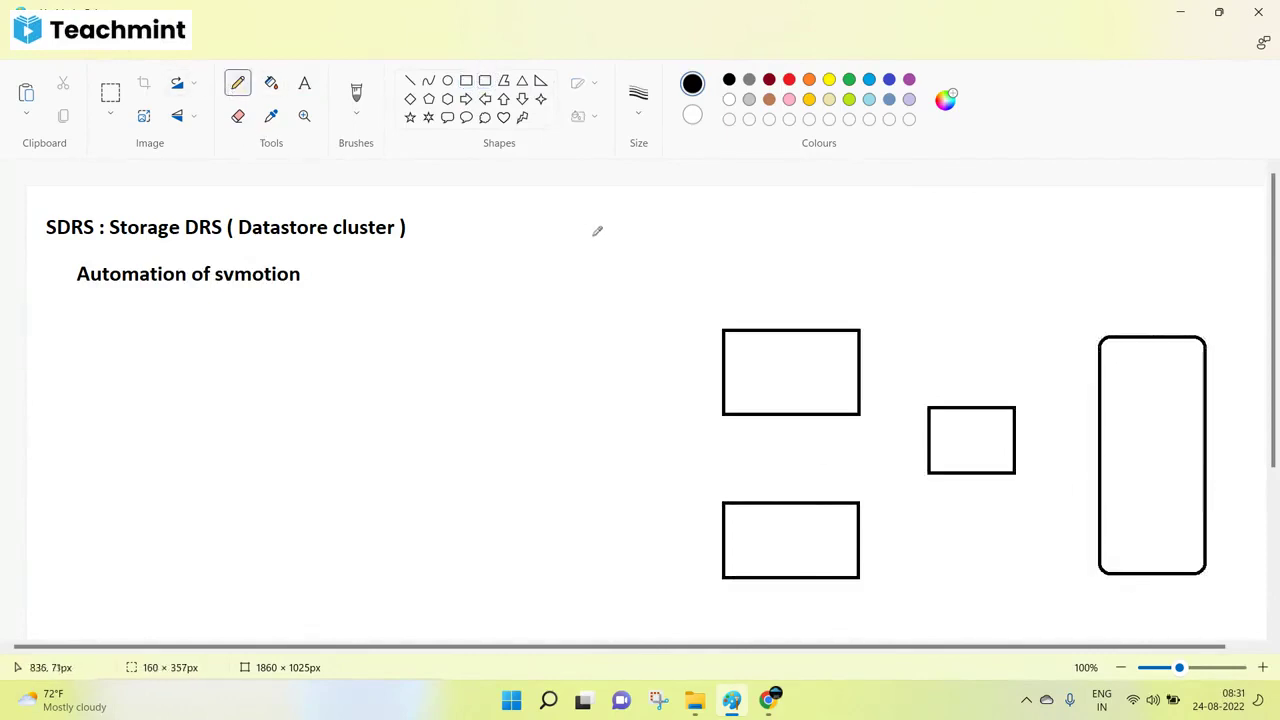
left_click_drag(592, 237, 592, 262)
mouse_move(588, 329)
left_mouse_down()
mouse_move(606, 537)
mouse_move(671, 603)
mouse_move(806, 608)
left_mouse_up()
mouse_move(893, 595)
left_mouse_down()
mouse_move(889, 337)
mouse_move(829, 214)
mouse_move(587, 255)
left_mouse_up()
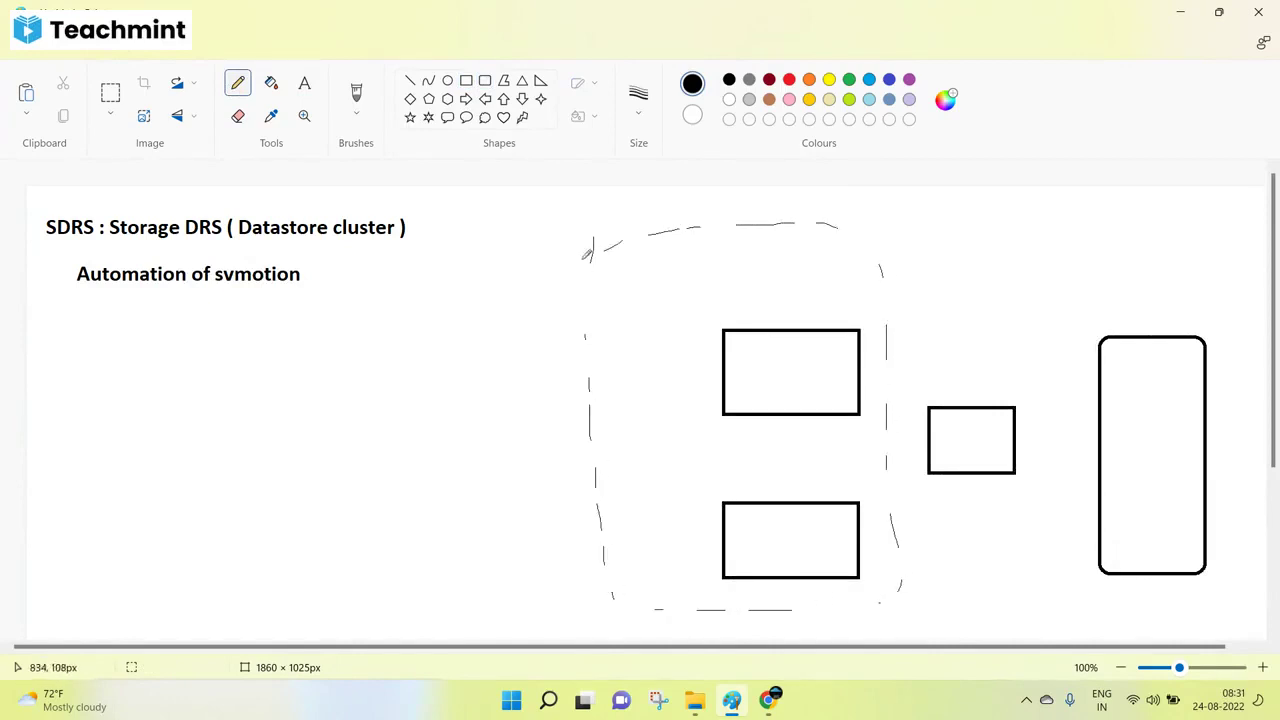
Connect both stacked rectangles to the small middle rectangle, and that one to the tall rounded rectangle, with straight lines.
left_click(409, 81)
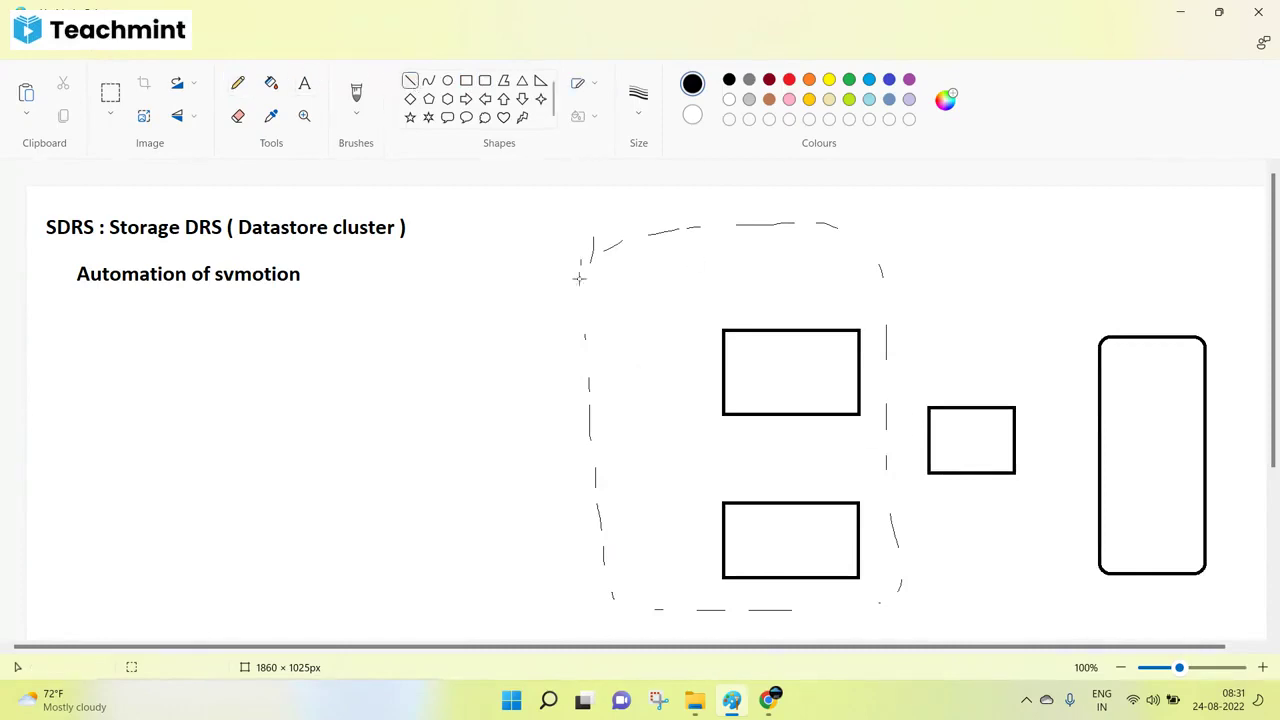
left_click_drag(860, 368, 930, 426)
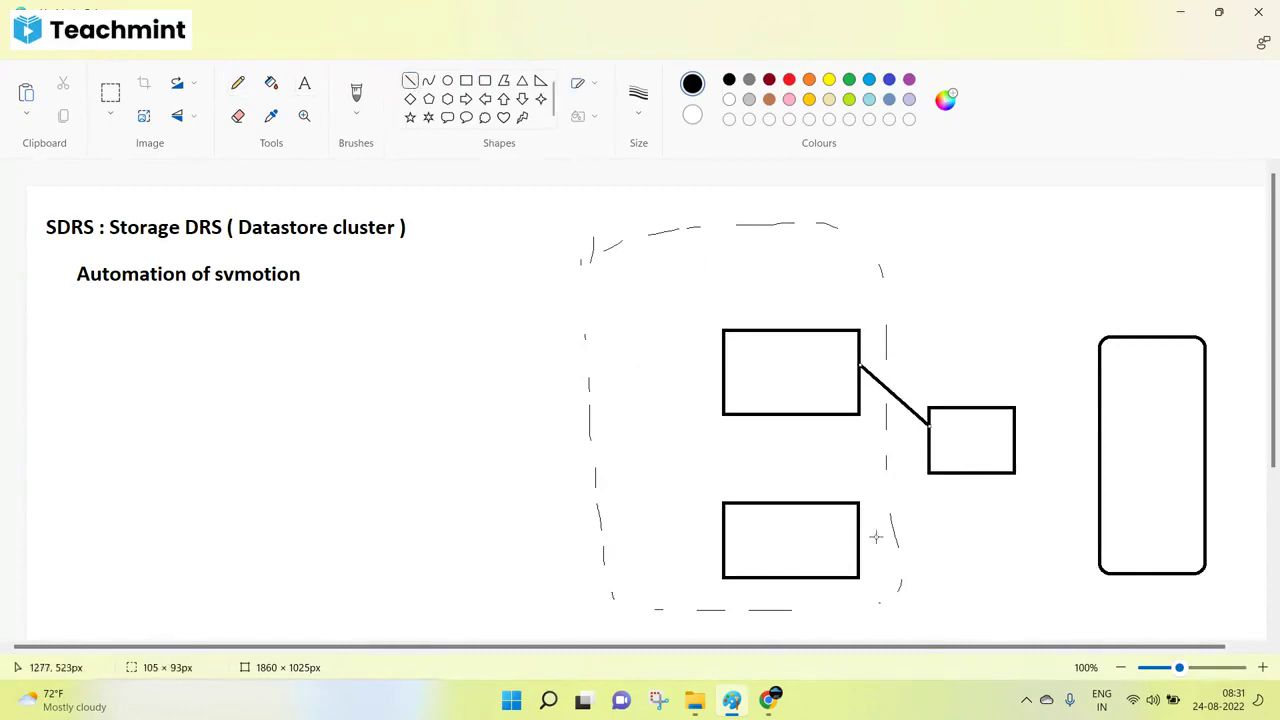
left_click_drag(859, 543, 927, 449)
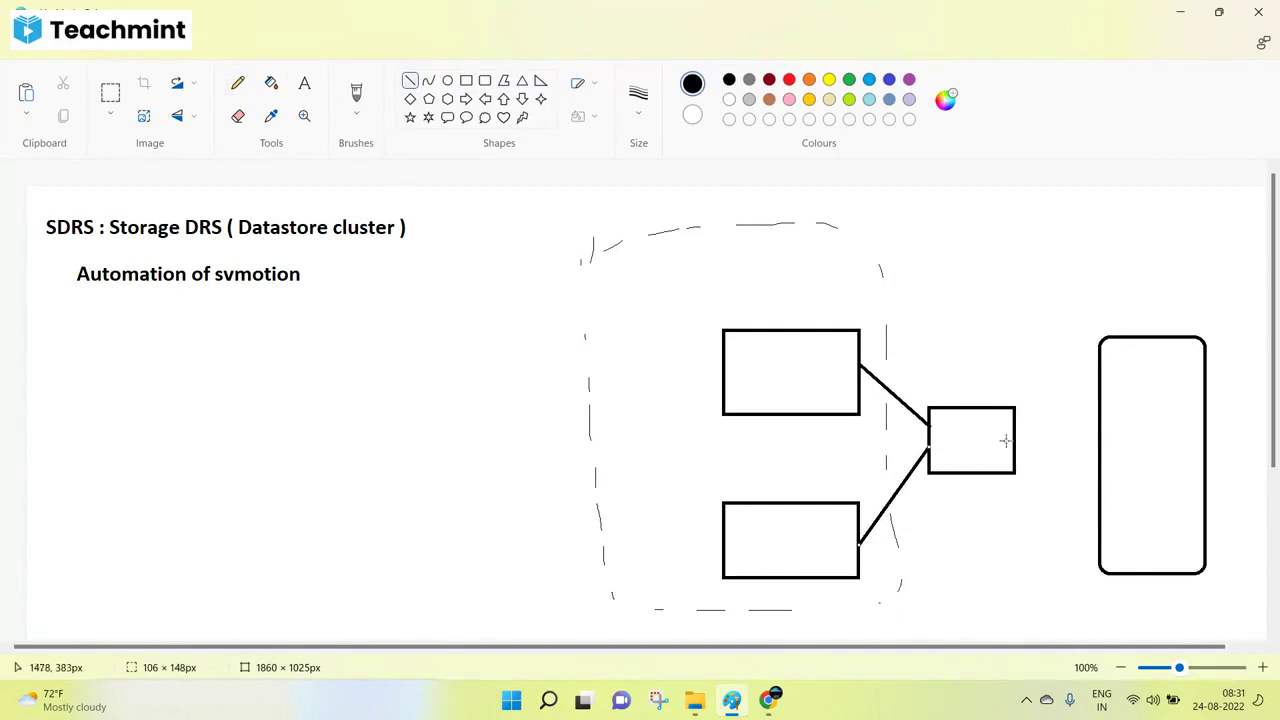
left_click_drag(1013, 435, 1100, 437)
Divide the tall rounded rectangle into four sections with three roughly horizontal lines.
left_click_drag(1102, 386, 1208, 381)
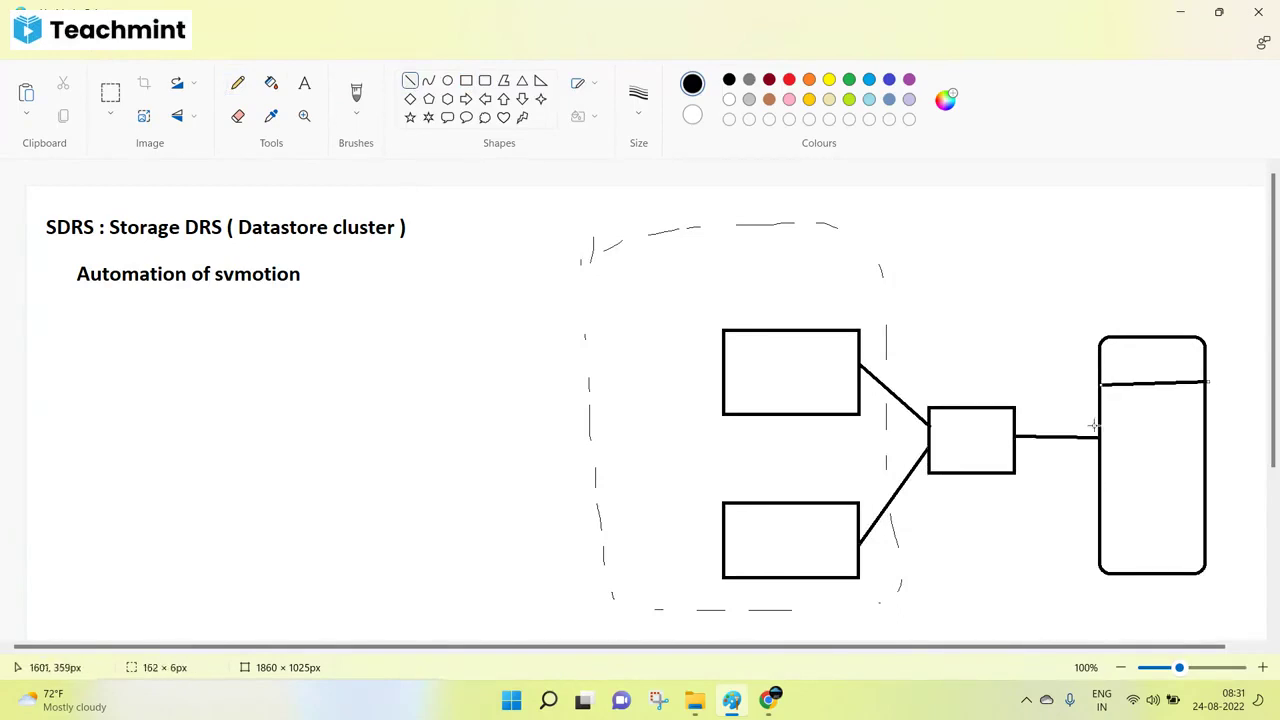
left_click_drag(1105, 428, 1205, 422)
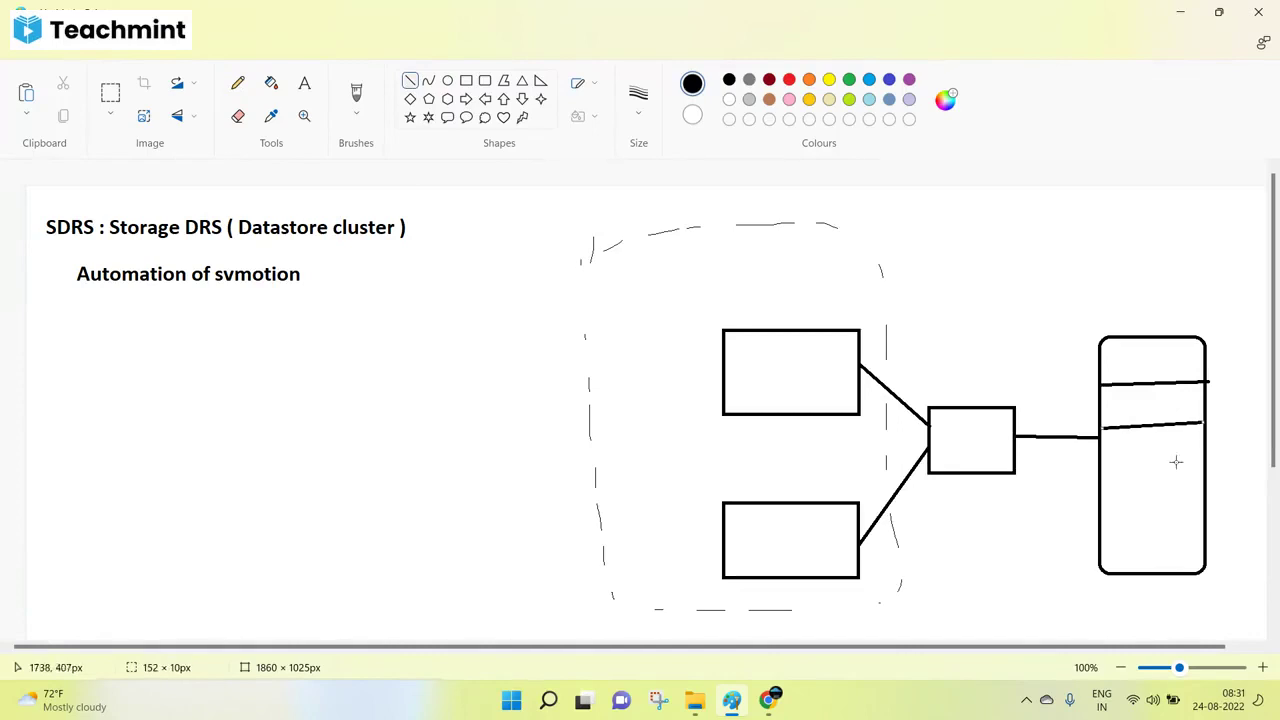
left_click_drag(1101, 476, 1205, 472)
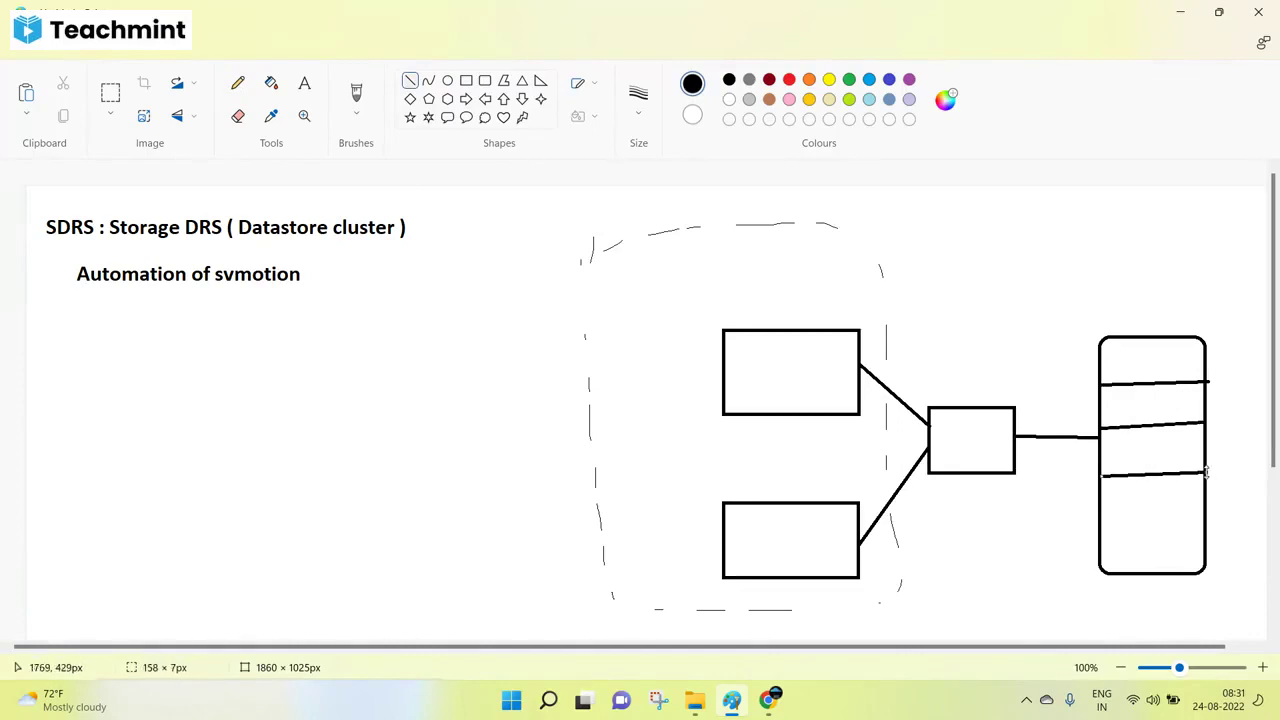
Label the upper stacked rectangle "ESXi 1" and the lower one "ESXi 2".
left_click(304, 83)
left_click(744, 362)
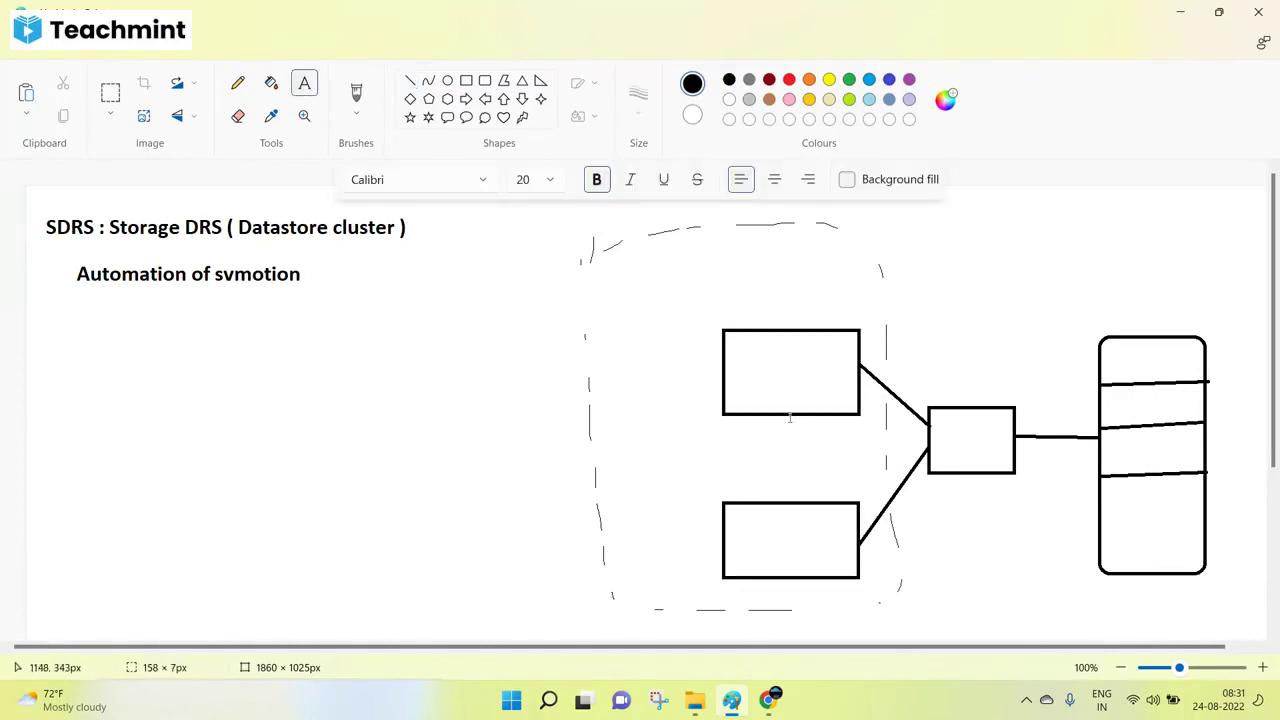
type("ESXi")
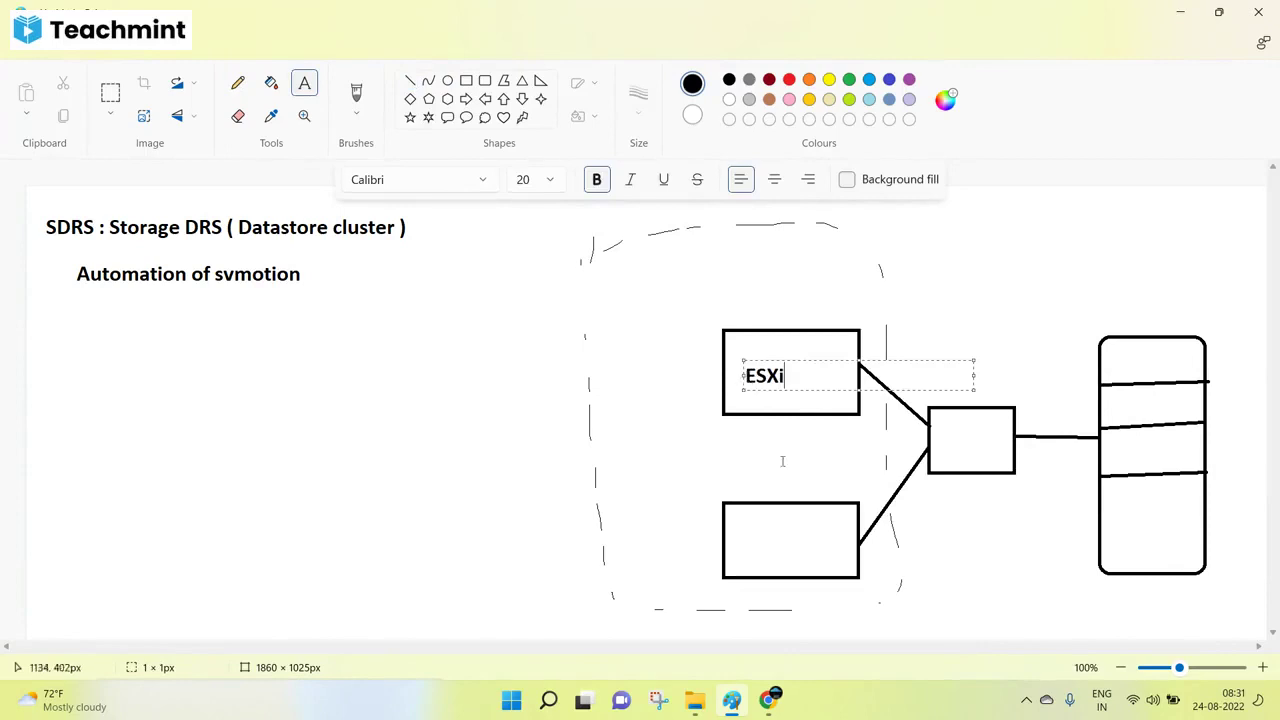
left_click(749, 537)
type("ES")
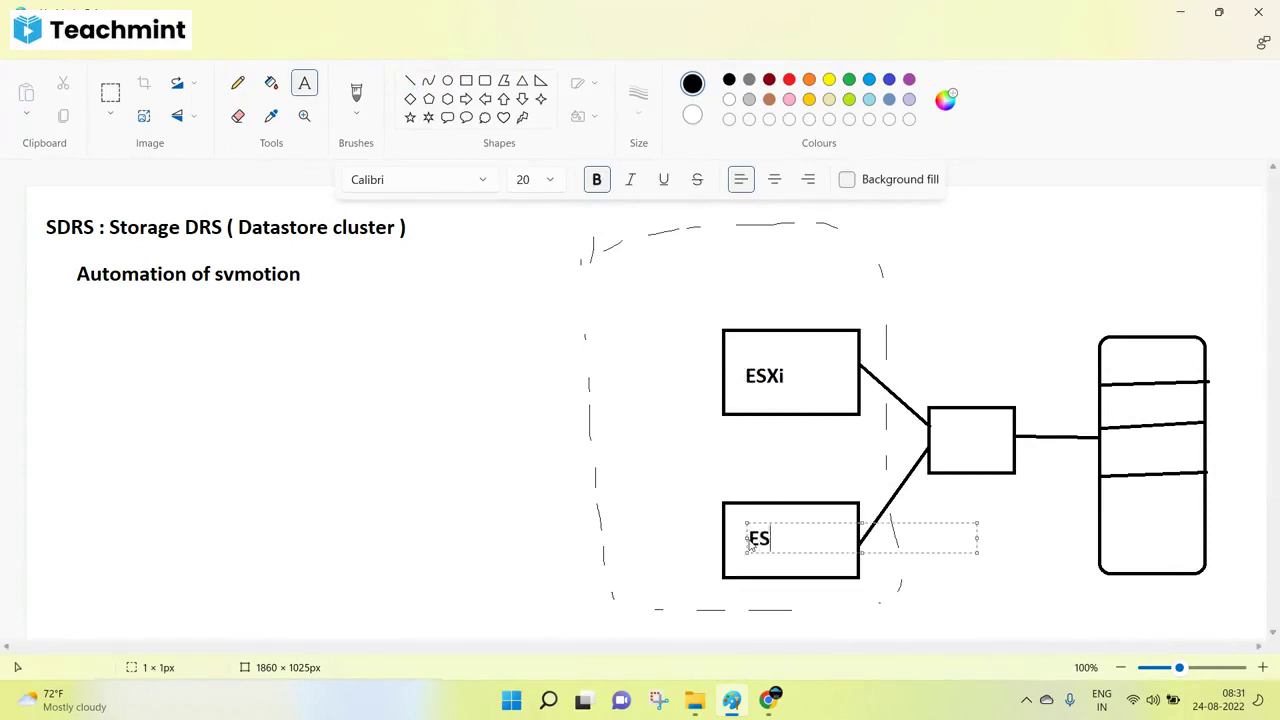
type("Xi 1")
left_click(797, 368)
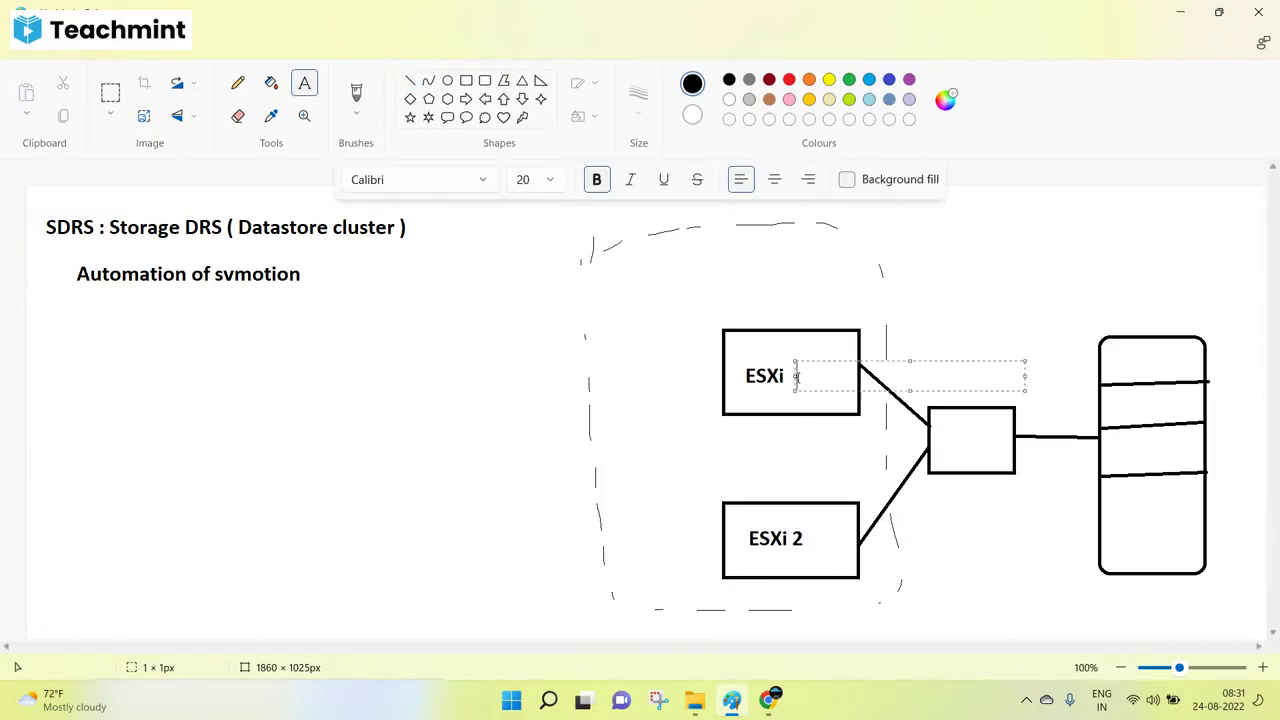
type("1")
Add the label "DRS" at the upper right corner of the dashed outline around the ESXi boxes.
left_click(877, 260)
type("DRS")
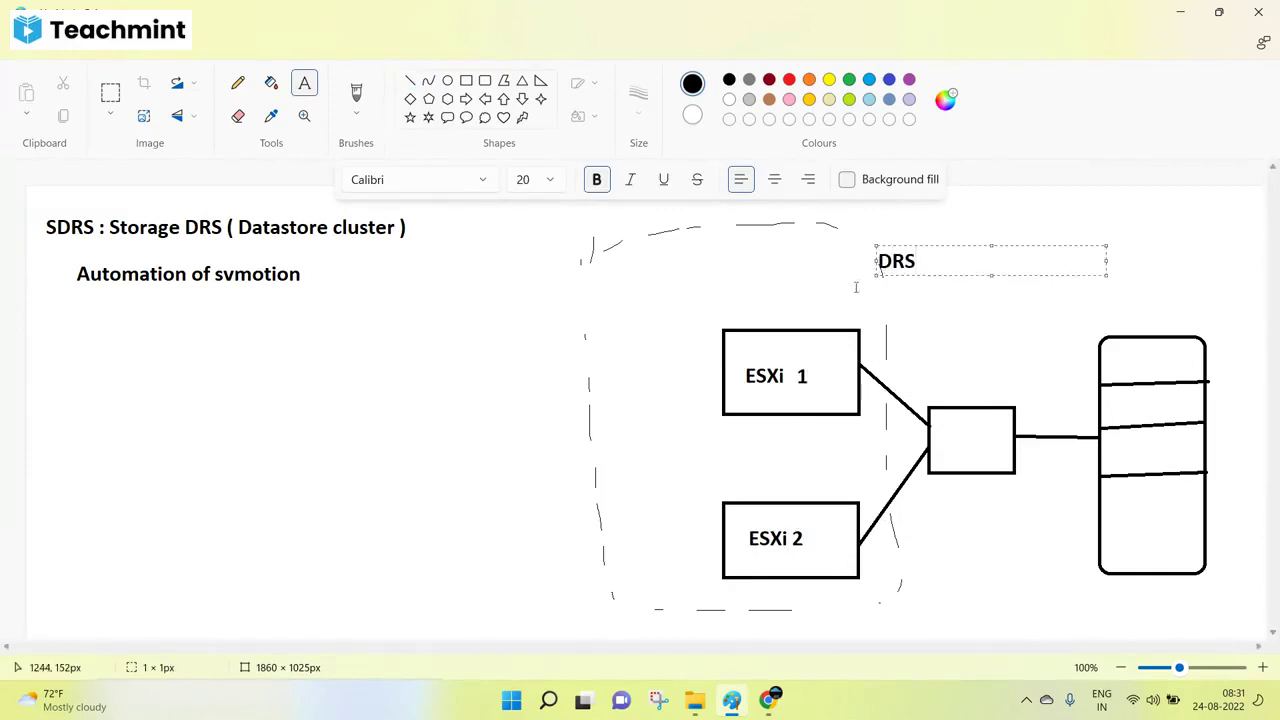
left_click(845, 291)
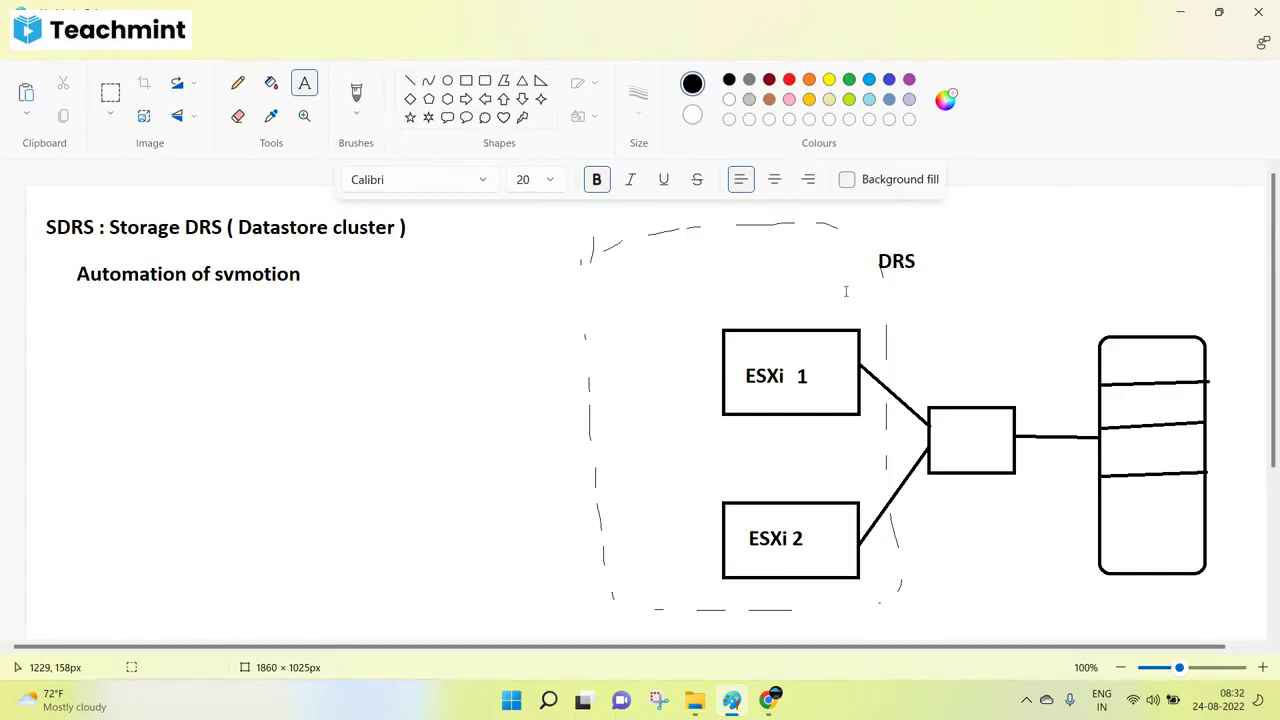
Draw two small callouts above each ESXi box and a curved pencil arrow from the first ESXi 1 callout to those above ESXi 2.
left_click(447, 117)
mouse_move(755, 274)
left_mouse_down()
mouse_move(788, 311)
mouse_move(843, 309)
left_mouse_up()
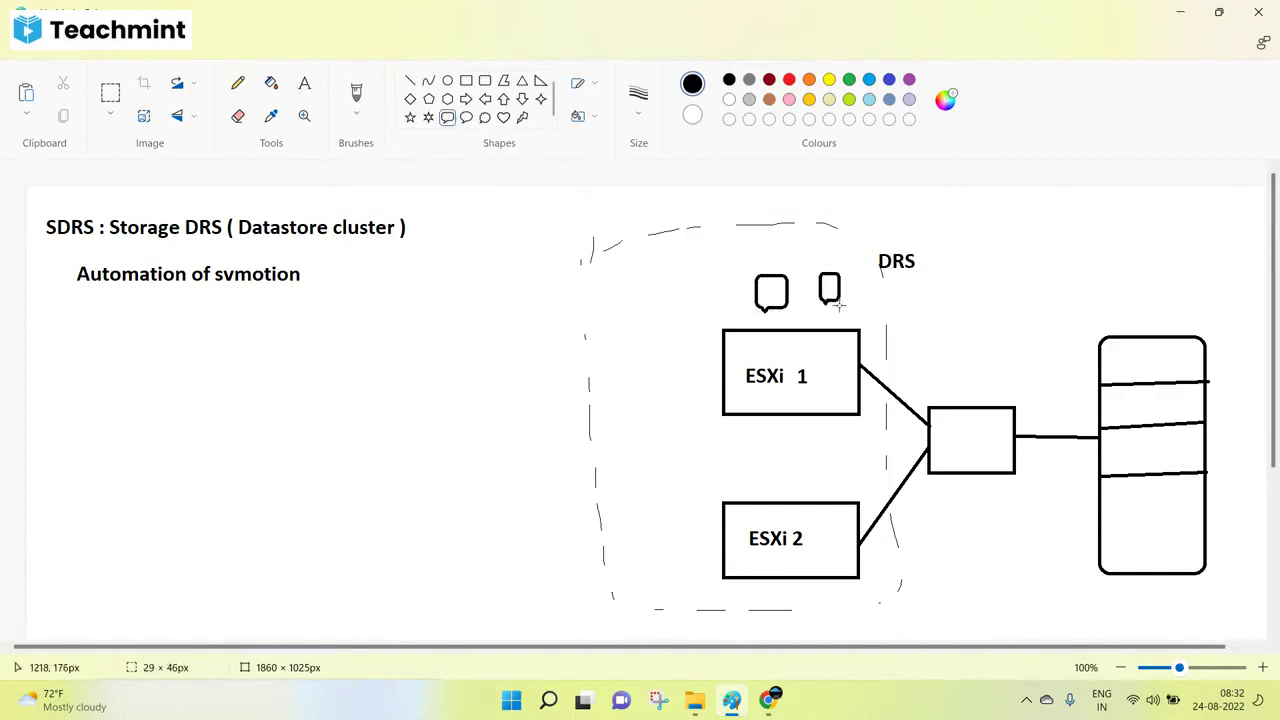
mouse_move(738, 458)
left_mouse_down()
mouse_move(773, 490)
mouse_move(830, 488)
mouse_move(837, 500)
left_mouse_up()
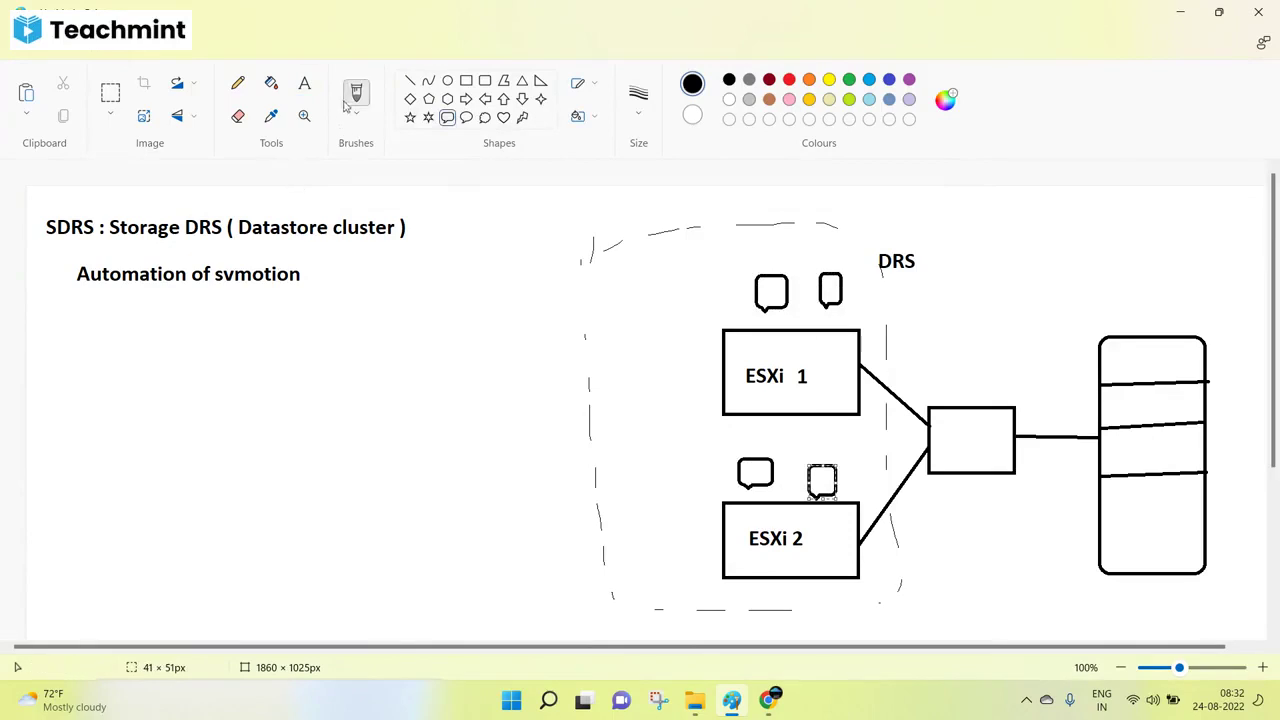
left_click(237, 83)
mouse_move(755, 293)
left_mouse_down()
mouse_move(684, 294)
mouse_move(688, 462)
mouse_move(704, 472)
mouse_move(700, 440)
left_mouse_up()
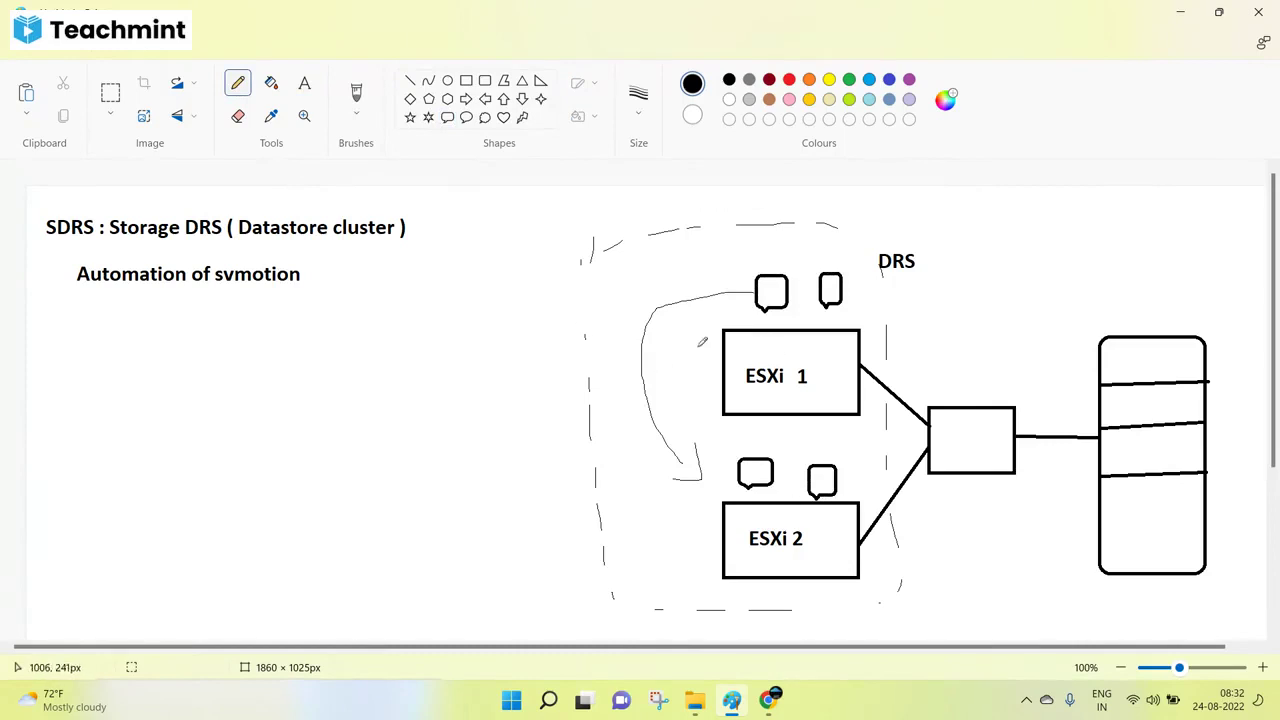
Draw two callouts in the tall box's top section and one in each of the next two, with a dashed pencil outline around the top two sections.
left_click(447, 117)
mouse_move(1116, 342)
left_mouse_down()
mouse_move(1136, 372)
mouse_move(1172, 370)
mouse_move(1146, 421)
mouse_move(1148, 479)
left_mouse_up()
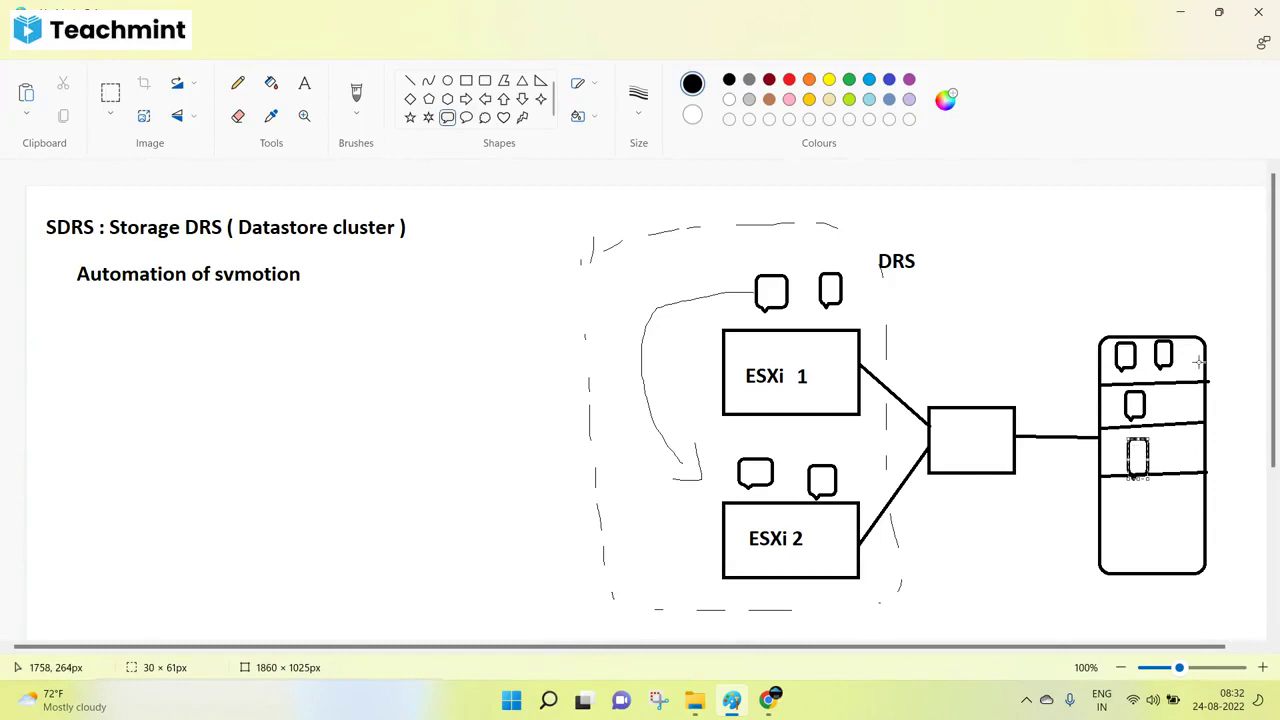
left_click(237, 83)
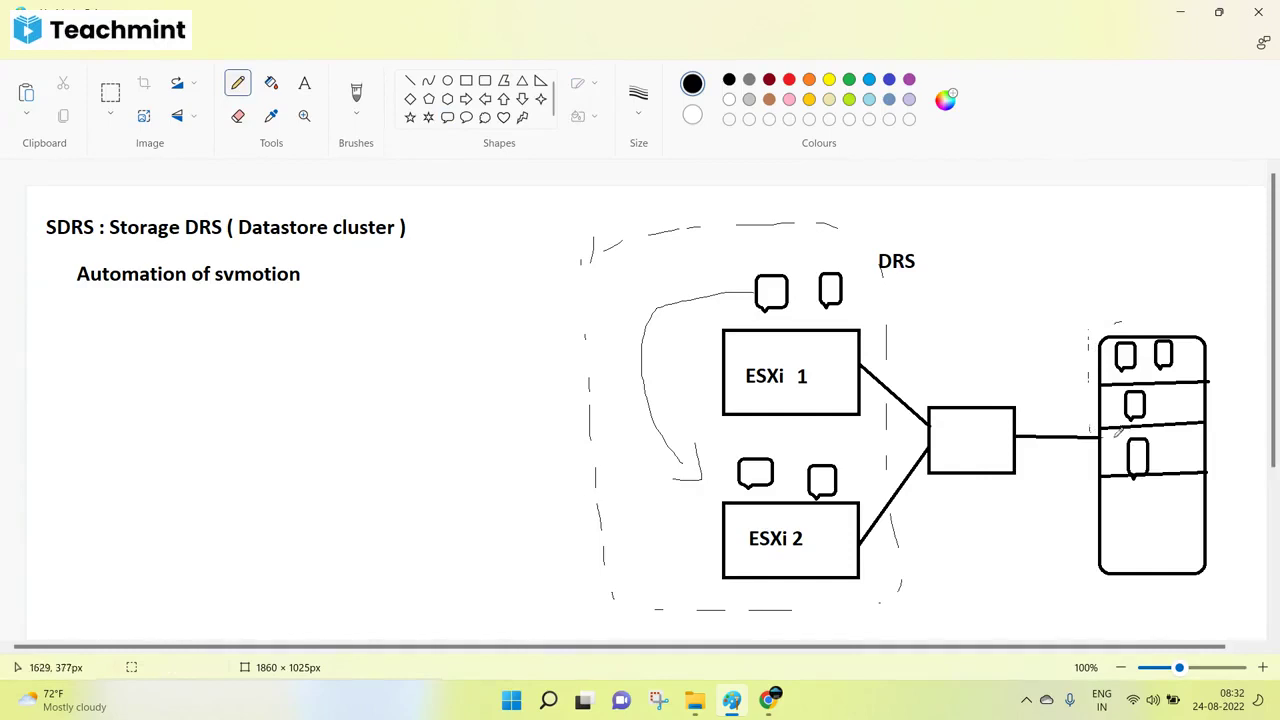
mouse_move(1156, 430)
left_mouse_down()
mouse_move(1203, 428)
mouse_move(1225, 394)
left_mouse_up()
mouse_move(1208, 313)
left_mouse_down()
mouse_move(1145, 312)
mouse_move(1110, 337)
mouse_move(1150, 308)
left_mouse_up()
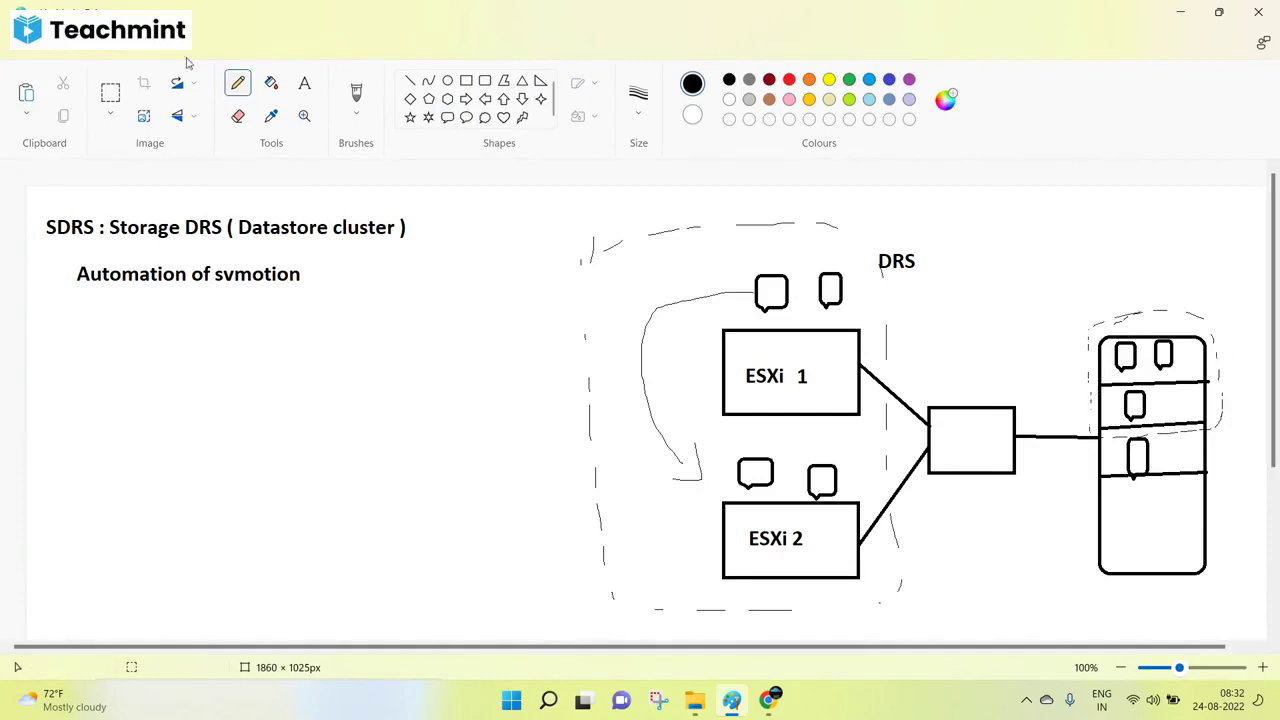
Add the label "SDRS" above the dashed outline on the tall rounded rectangle.
left_click(304, 83)
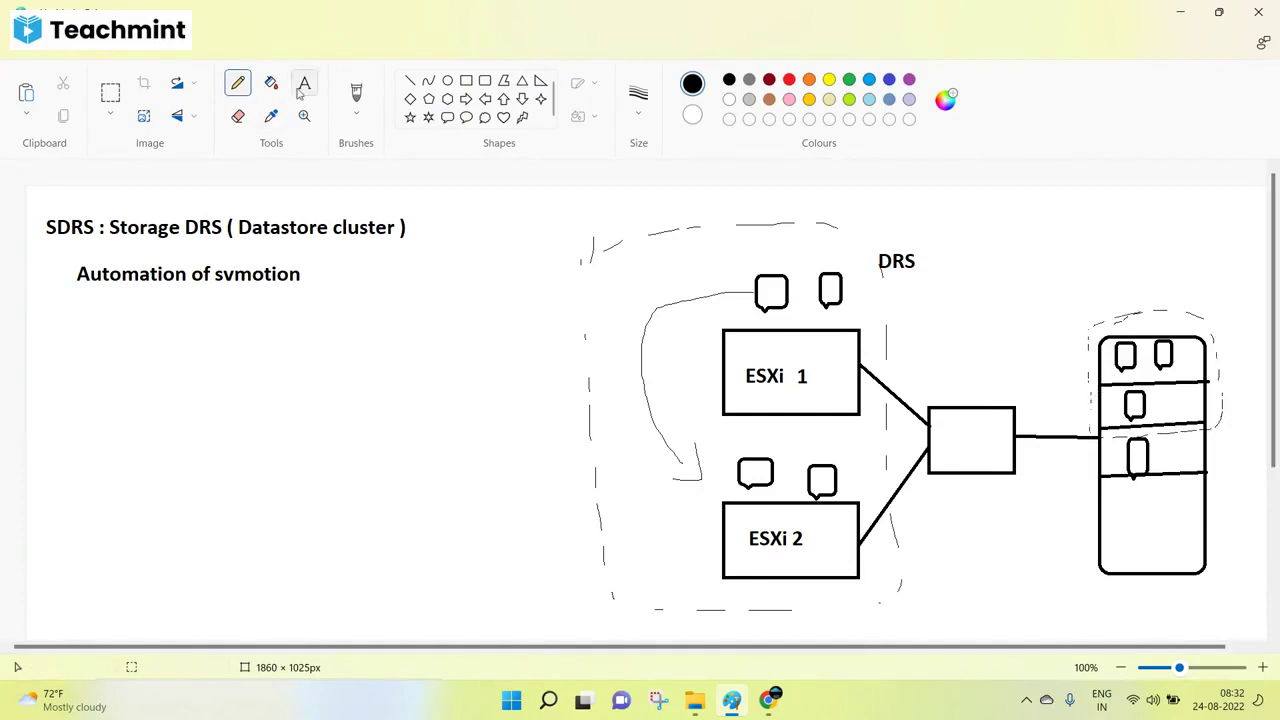
left_click(1103, 280)
type("SDRS")
left_click(1103, 288)
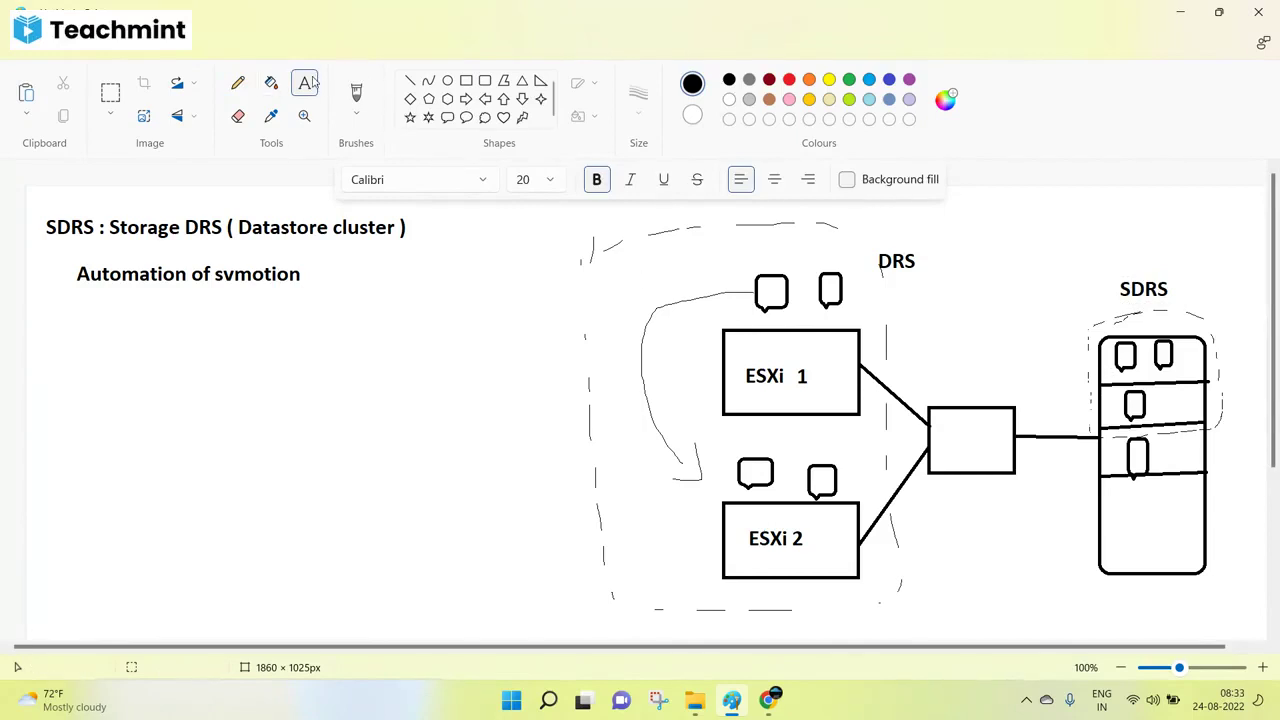
Below the svmotion line, add the note "if any datastore cross the threshold limit it will automatically svmotion vm files to another datastore".
left_click(49, 300)
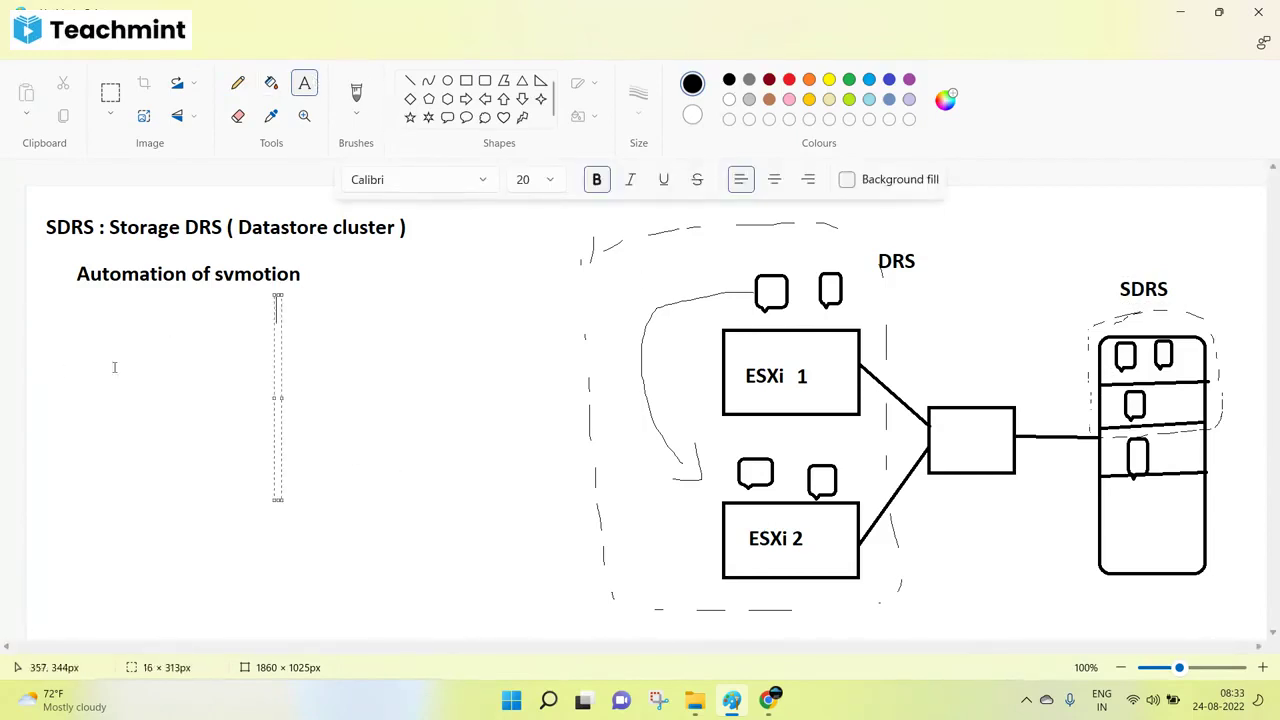
left_click(72, 331)
left_click_drag(43, 311, 565, 520)
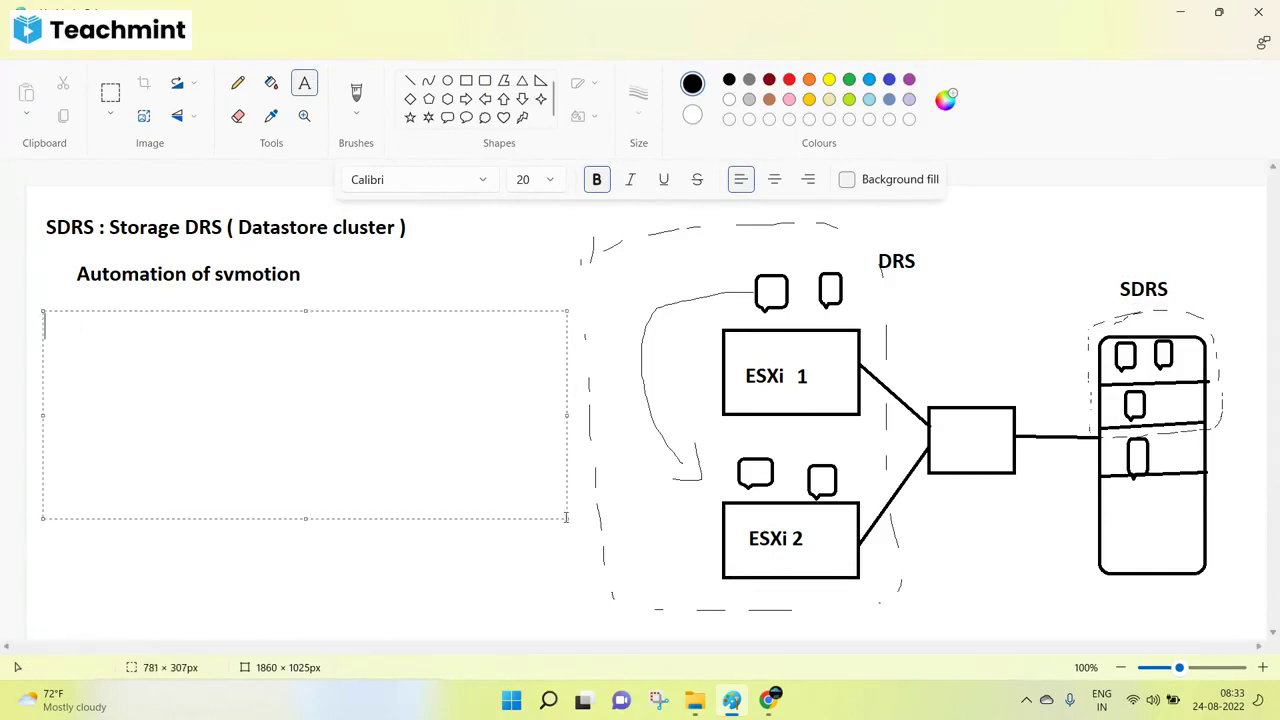
type("if any datastor")
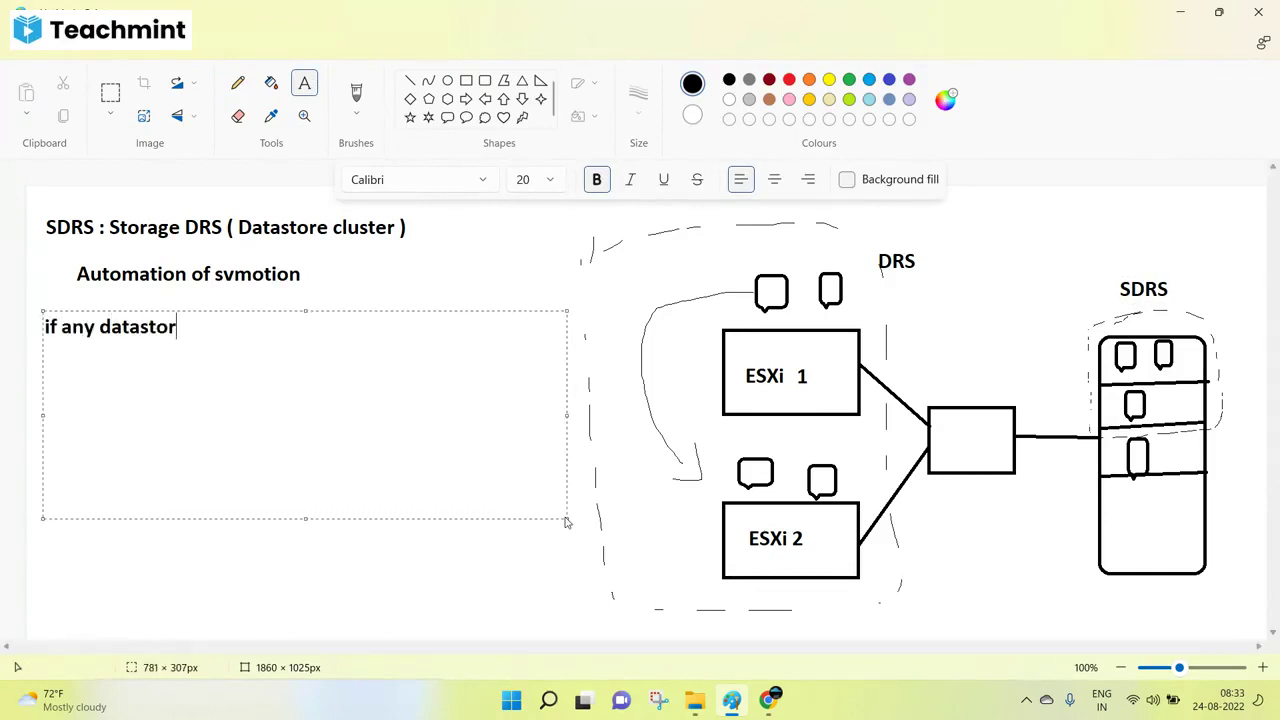
type("e cross the c")
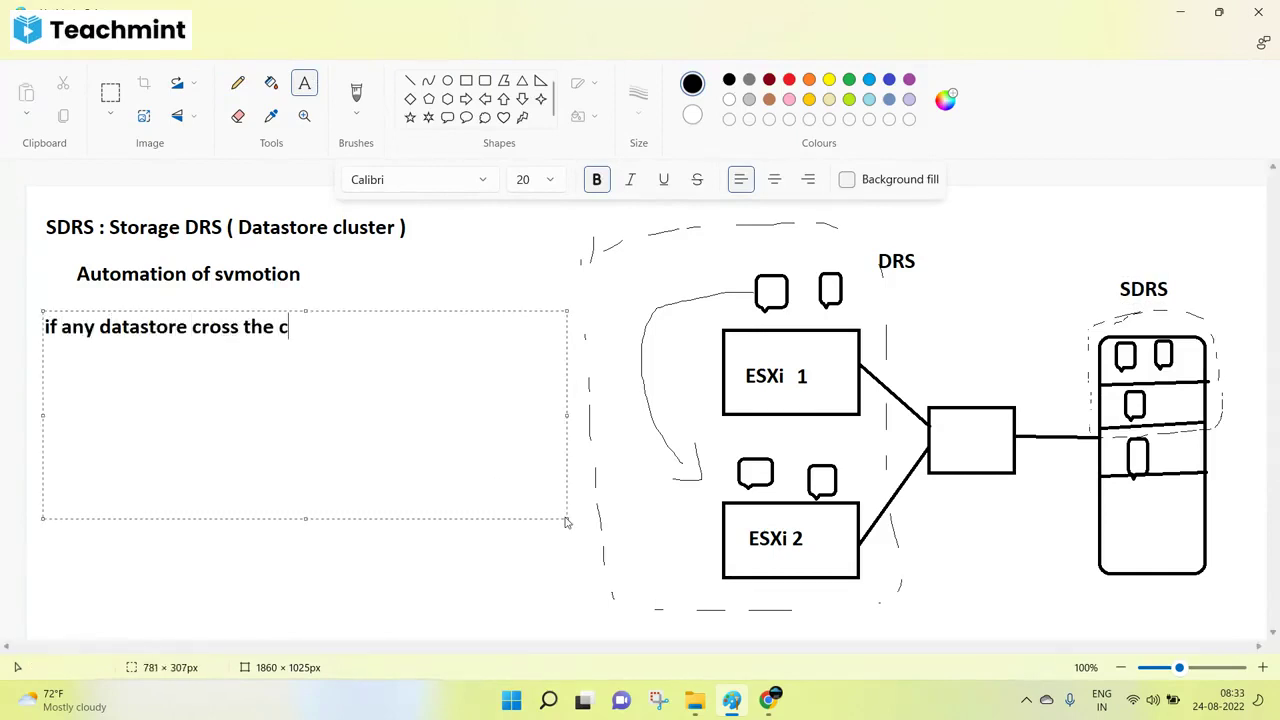
key("BackSpace")
type("threshol")
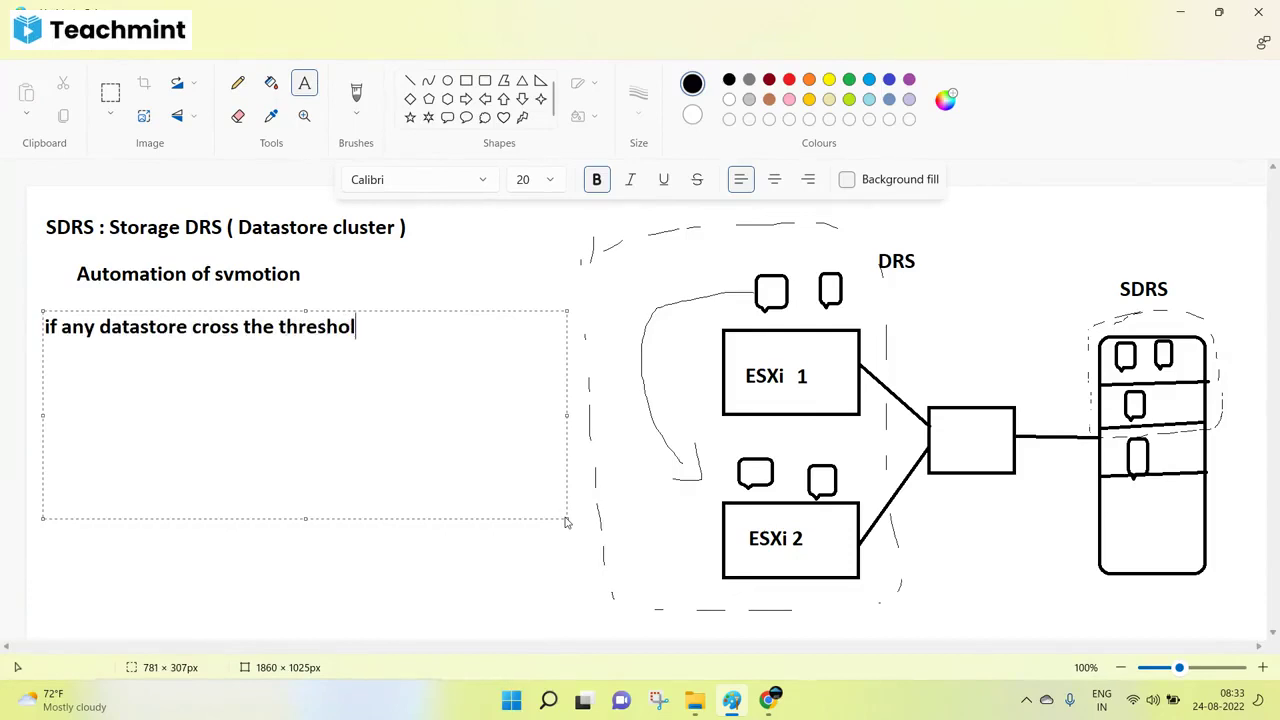
type("d limit it will autom")
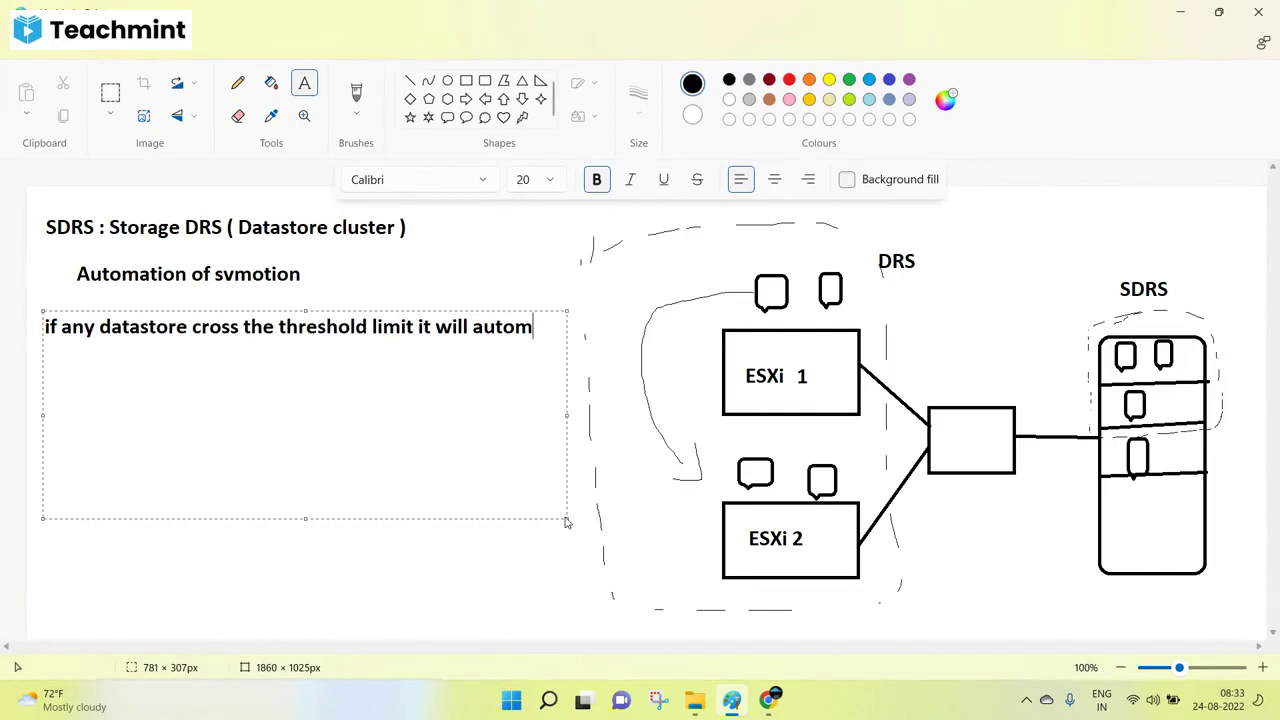
type("atically s")
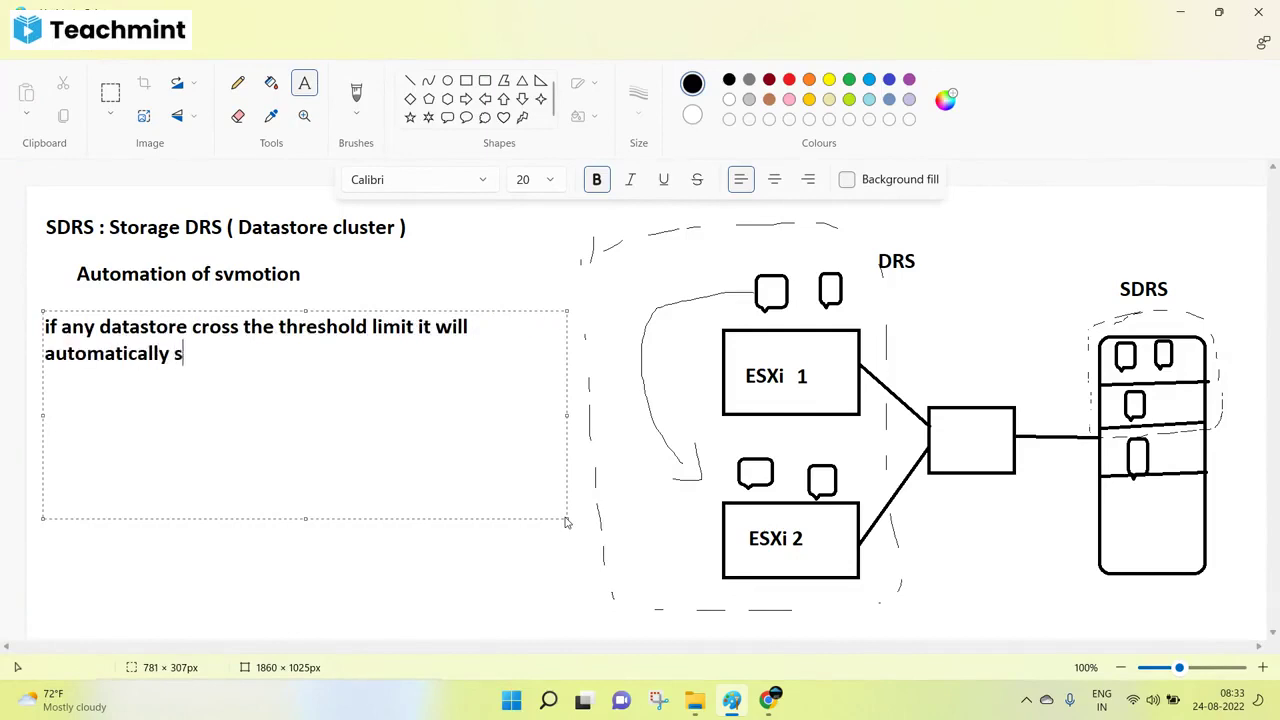
type("vmotion vms to")
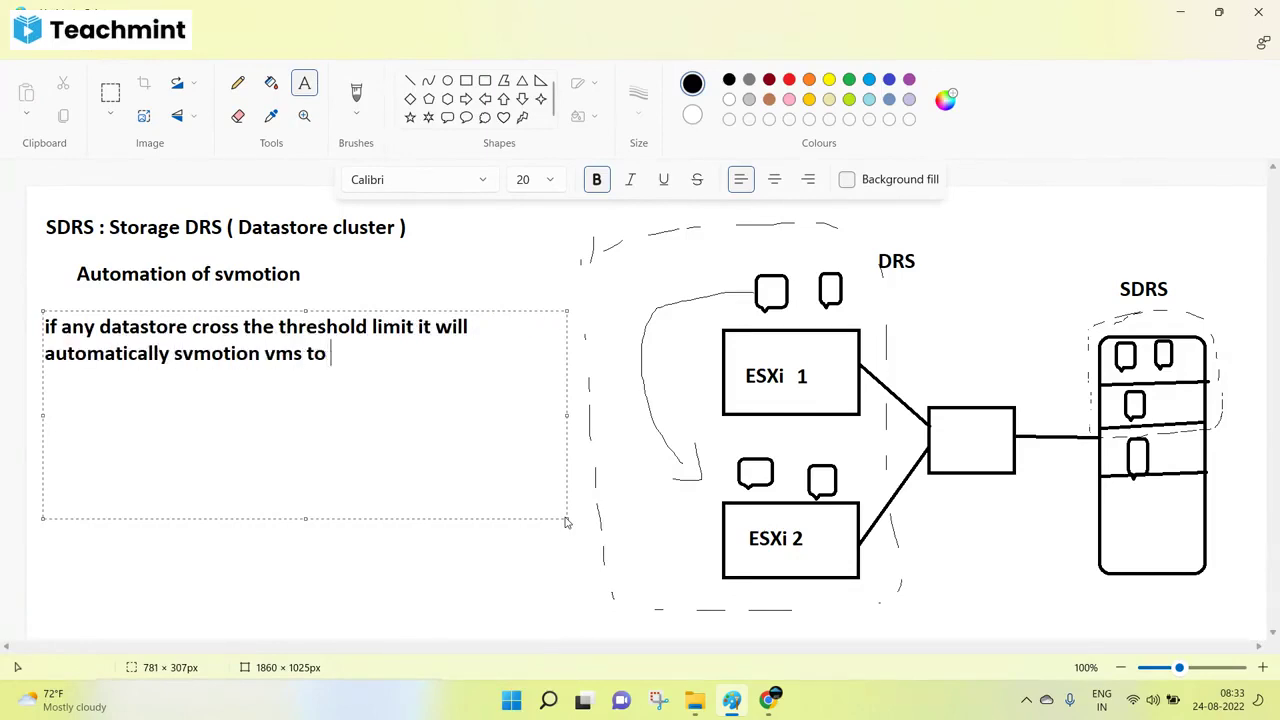
key("BackSpace")
key("BackSpace")
key("BackSpace")
key("BackSpace")
type("files to anto")
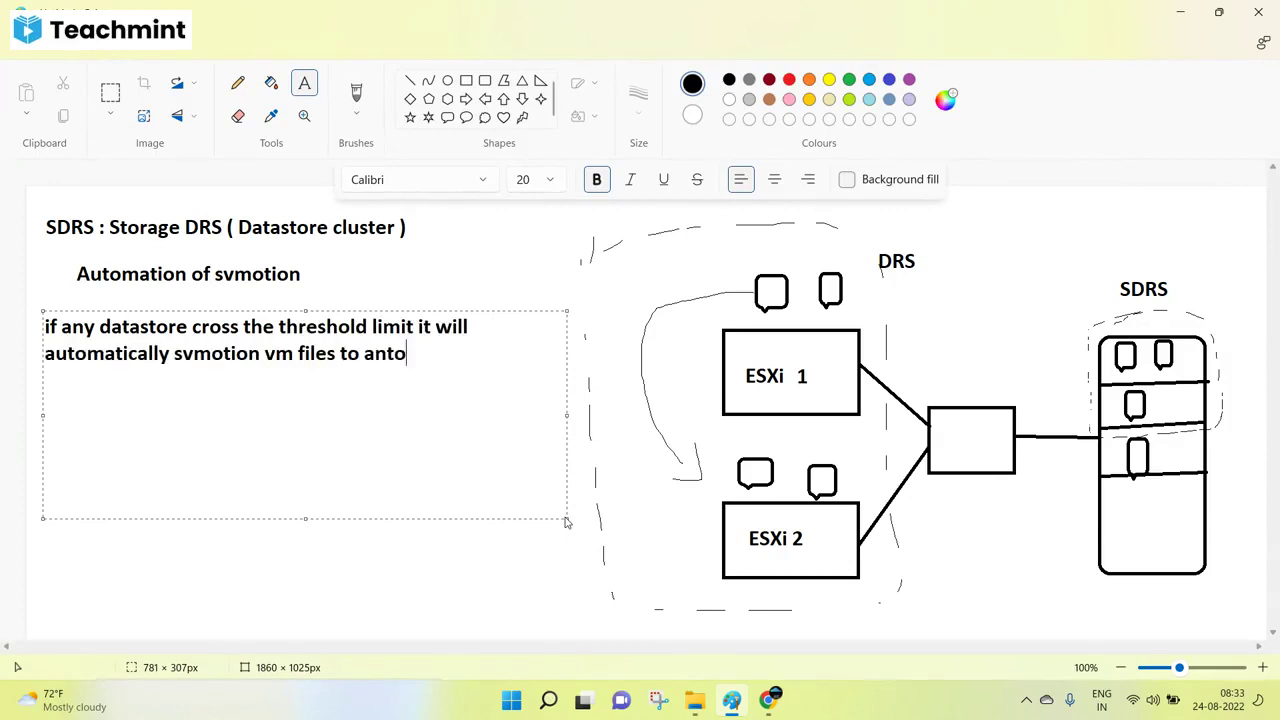
key("BackSpace")
key("BackSpace")
type("other dat")
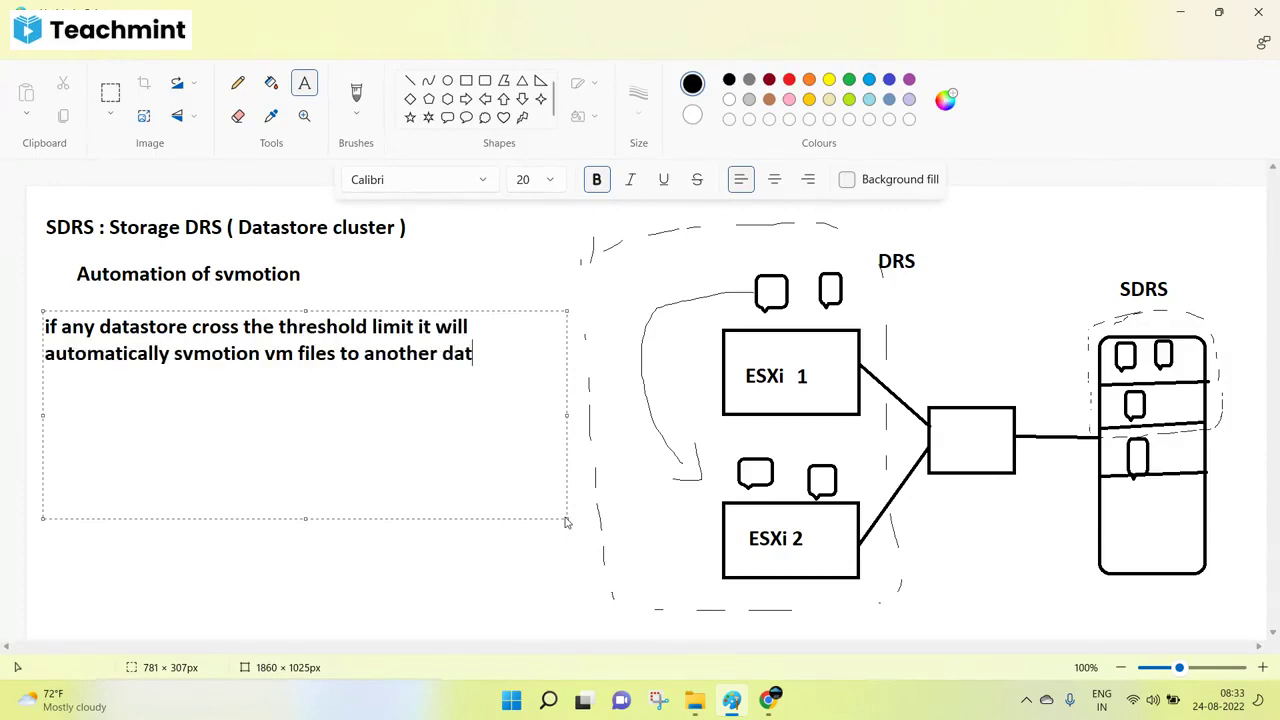
type("astore")
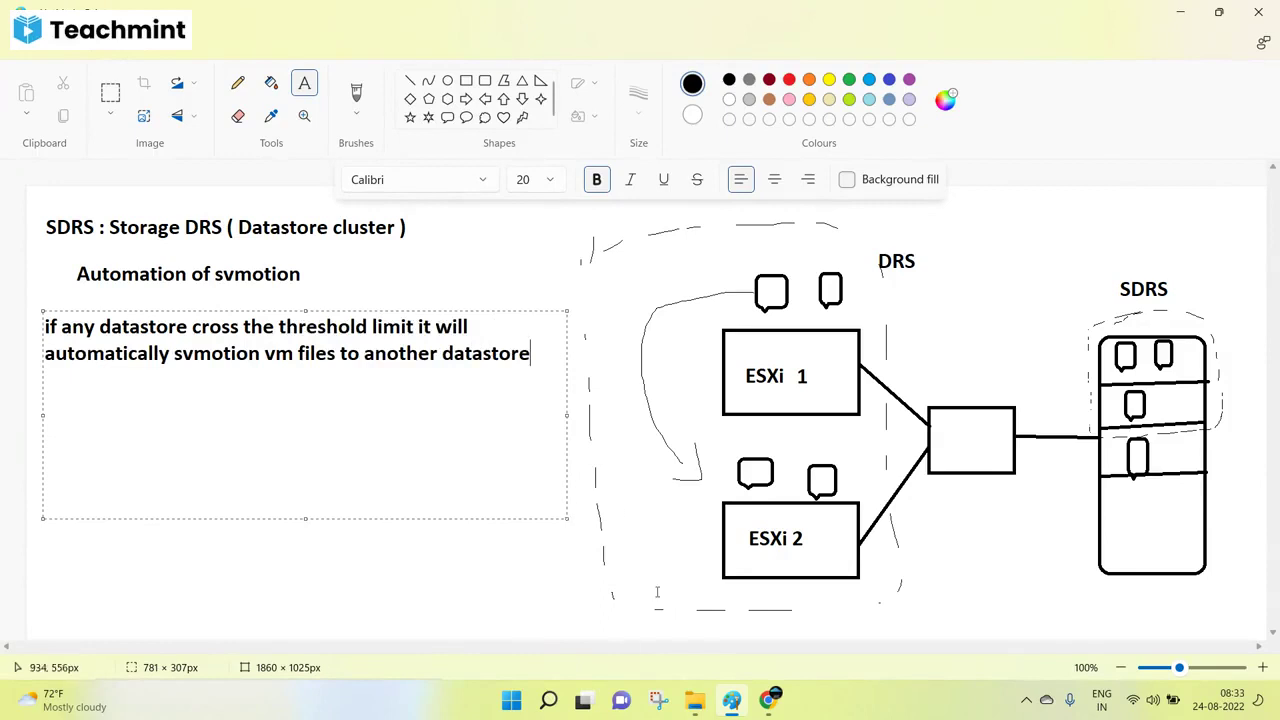
left_click(568, 524)
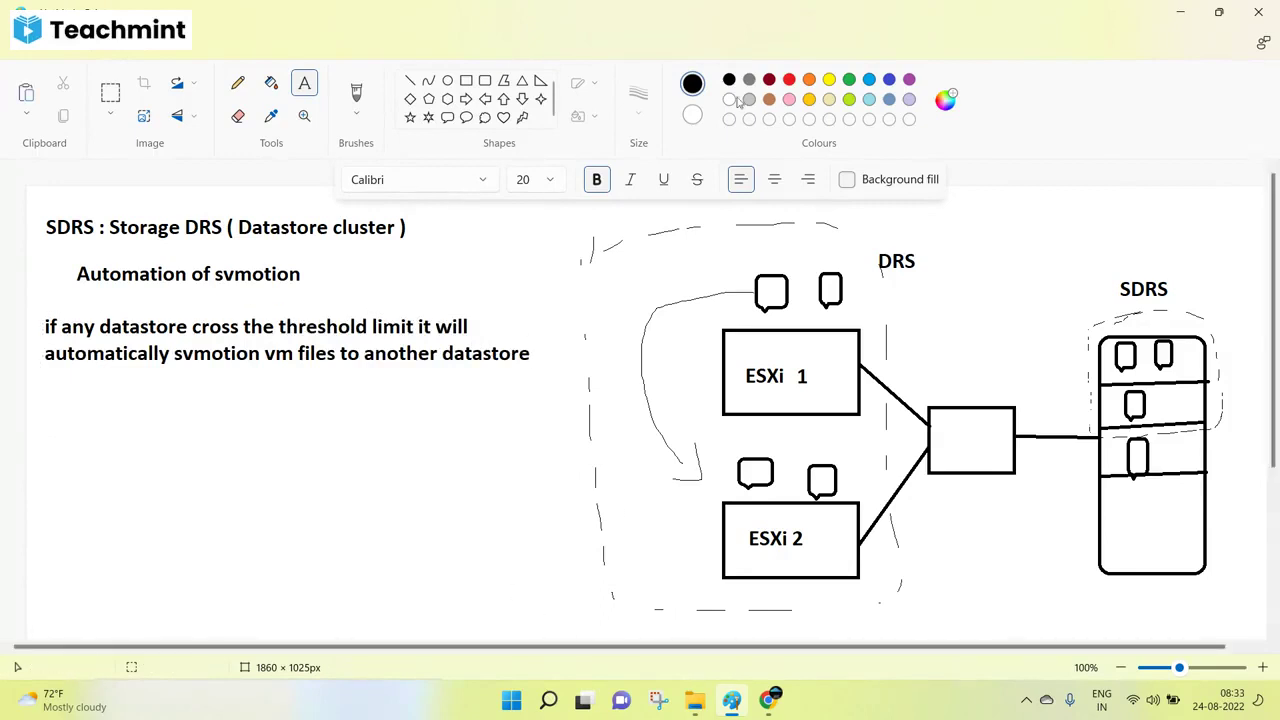
Draw a dashed vertical pencil line through the top three sections of the tall rounded rectangle under SDRS.
left_click(237, 83)
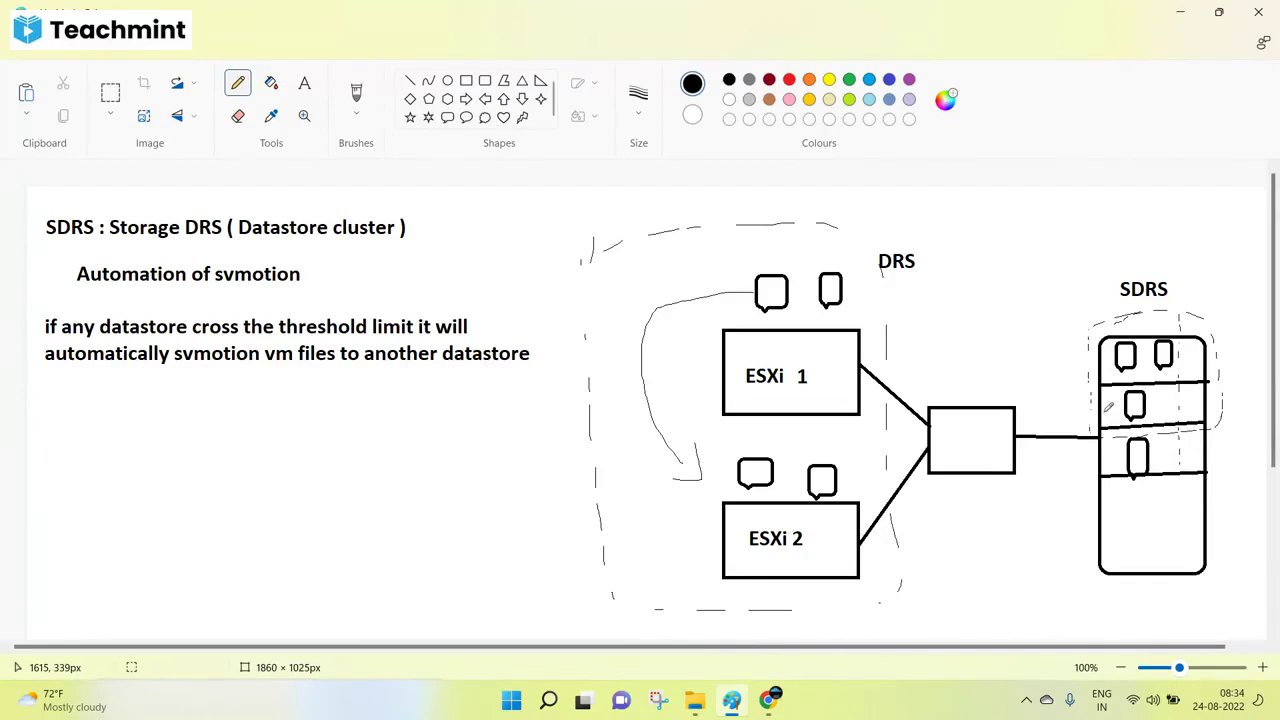
Add a large text area below the threshold note and give it the heading "Create SDRS :".
left_click(304, 83)
left_click_drag(39, 397, 552, 622)
type("C")
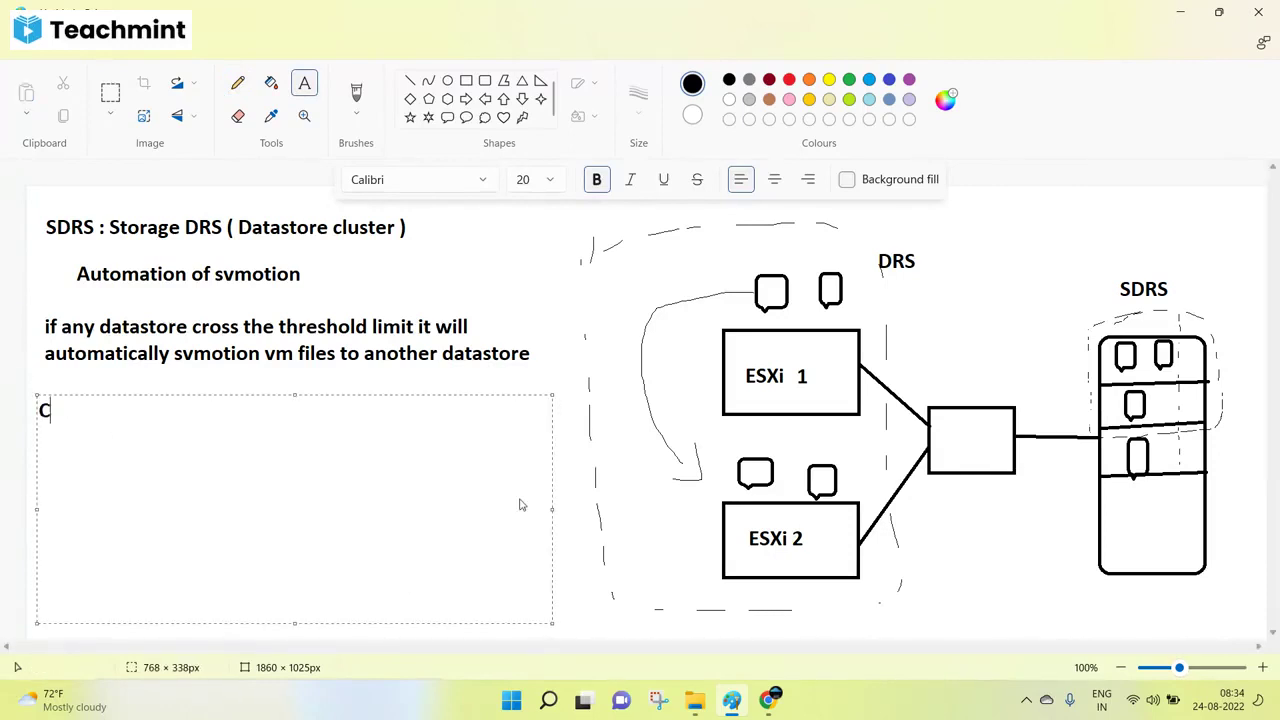
type("reate SDRS")
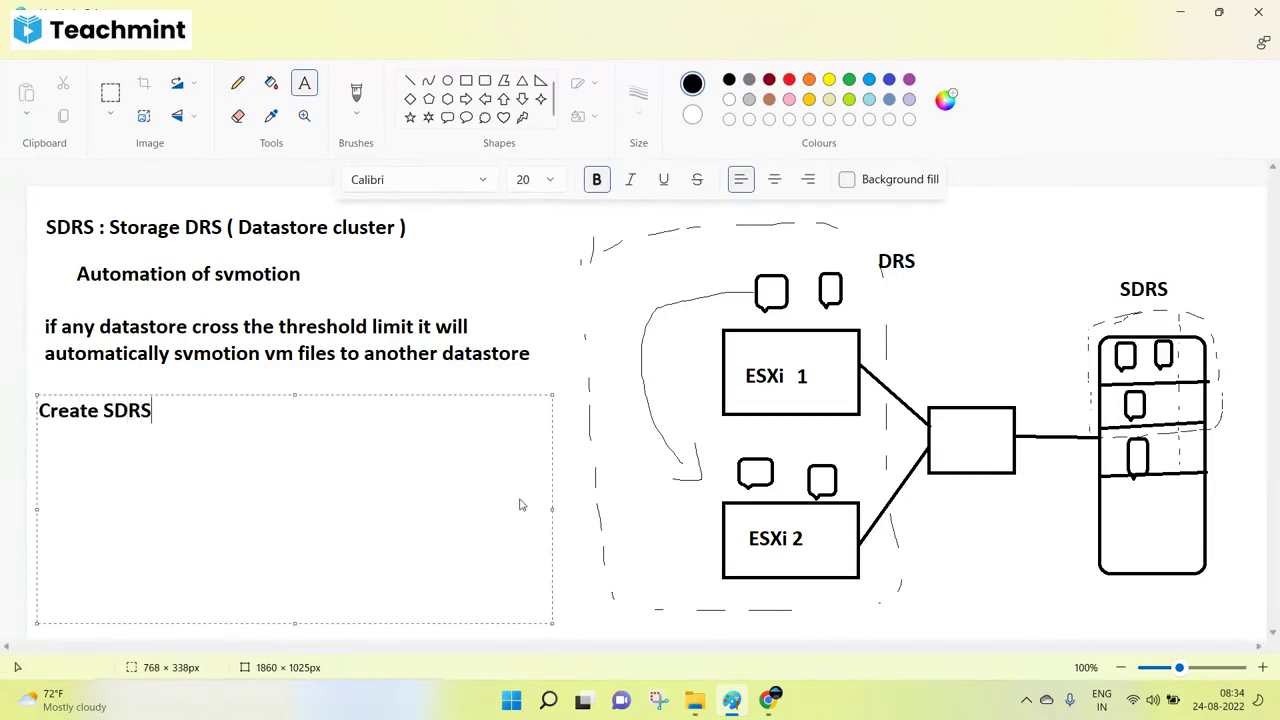
type(" :")
key("Return")
Start the procedure under the "Create SDRS :" heading with "VC-- storage view -- DC-- R/C-- storage -- create".
type("VC-- storage view -- DC")
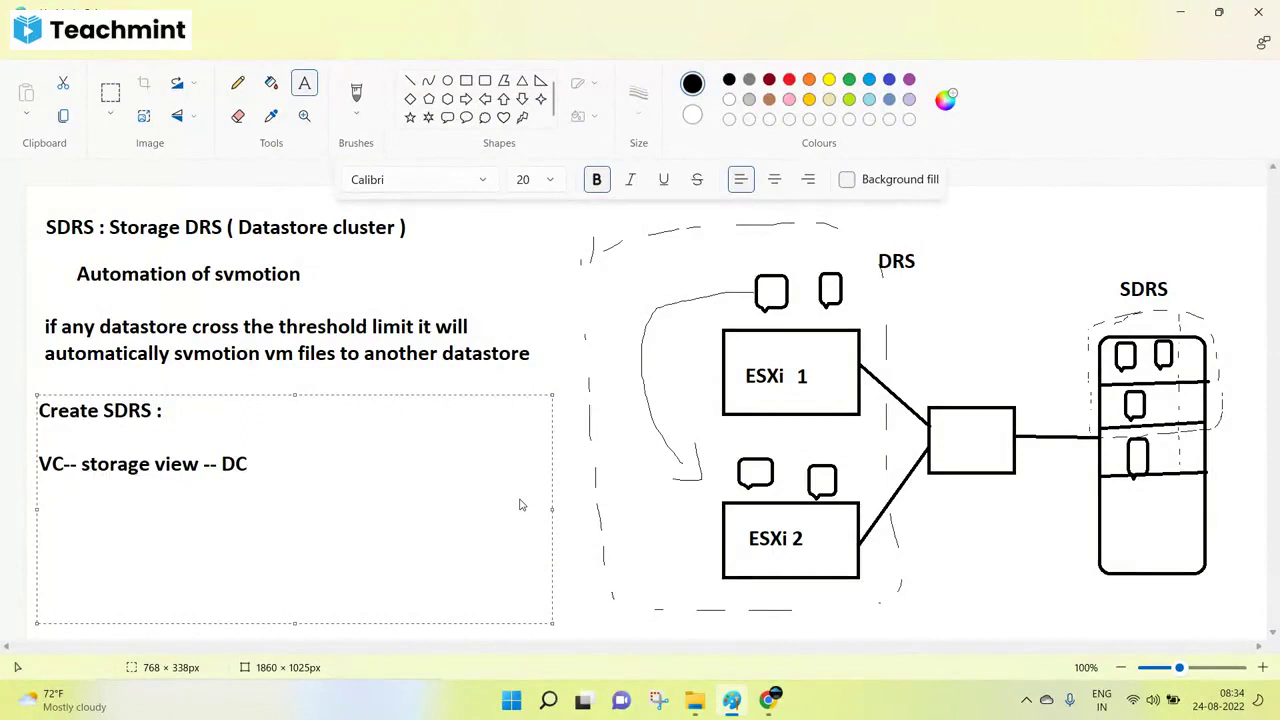
type("-- /")
key("BackSpace")
type("R/C-- stroage")
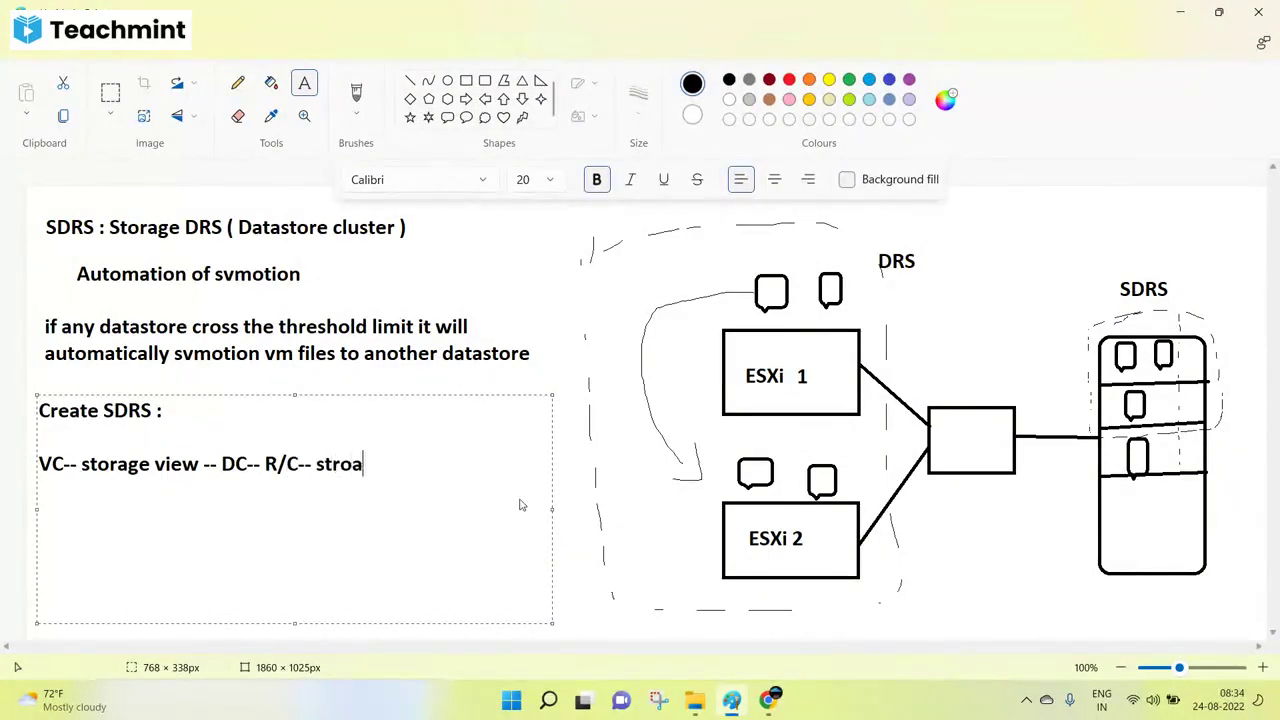
key("BackSpace")
key("BackSpace")
key("BackSpace")
key("BackSpace")
key("BackSpace")
key("BackSpace")
type("orage -- create SDR")
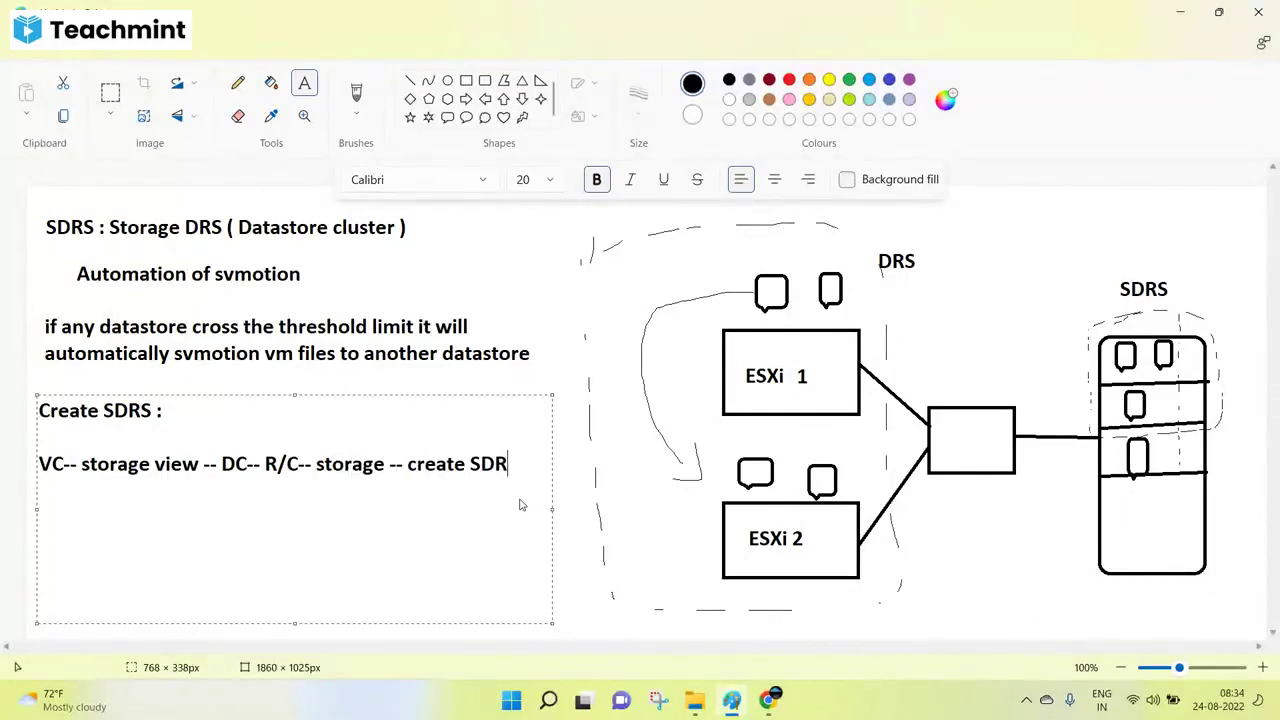
Continue the procedure text with "Datastore cluster -- enter name -- select threshold limit".
key("BackSpace")
key("BackSpace")
key("BackSpace")
type("Datastore clus")
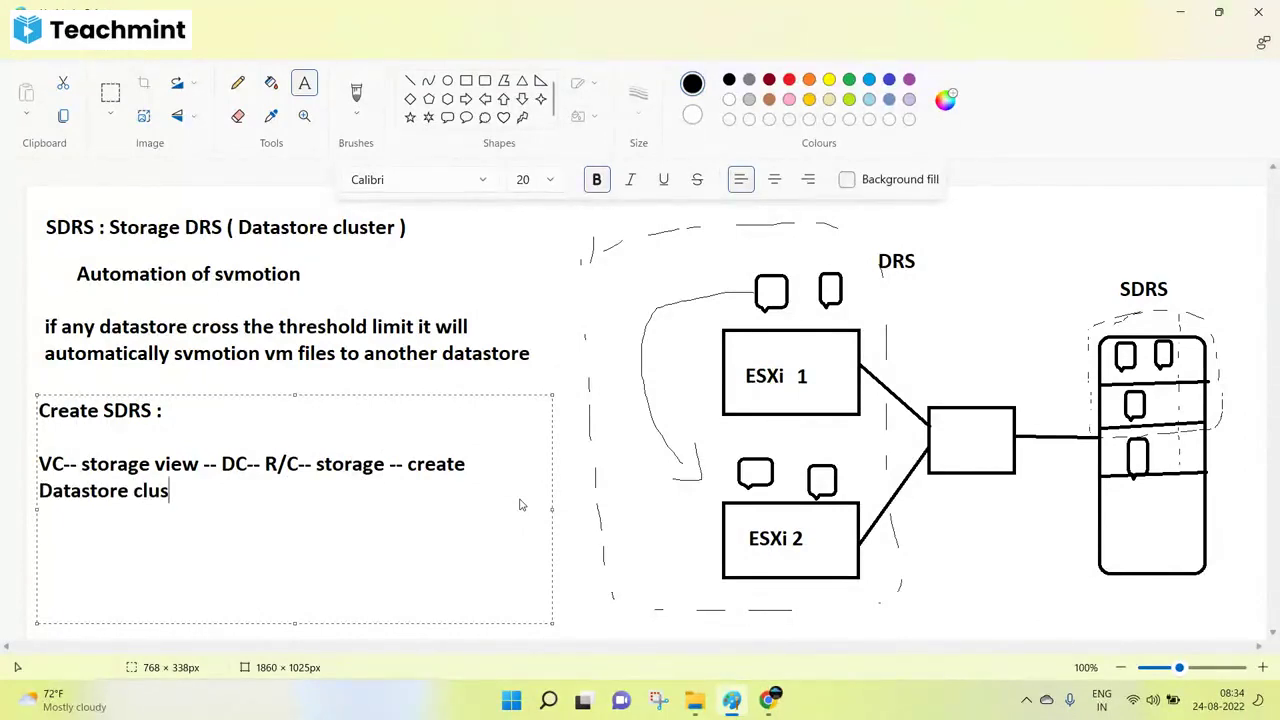
type("ter -- enter name -- s")
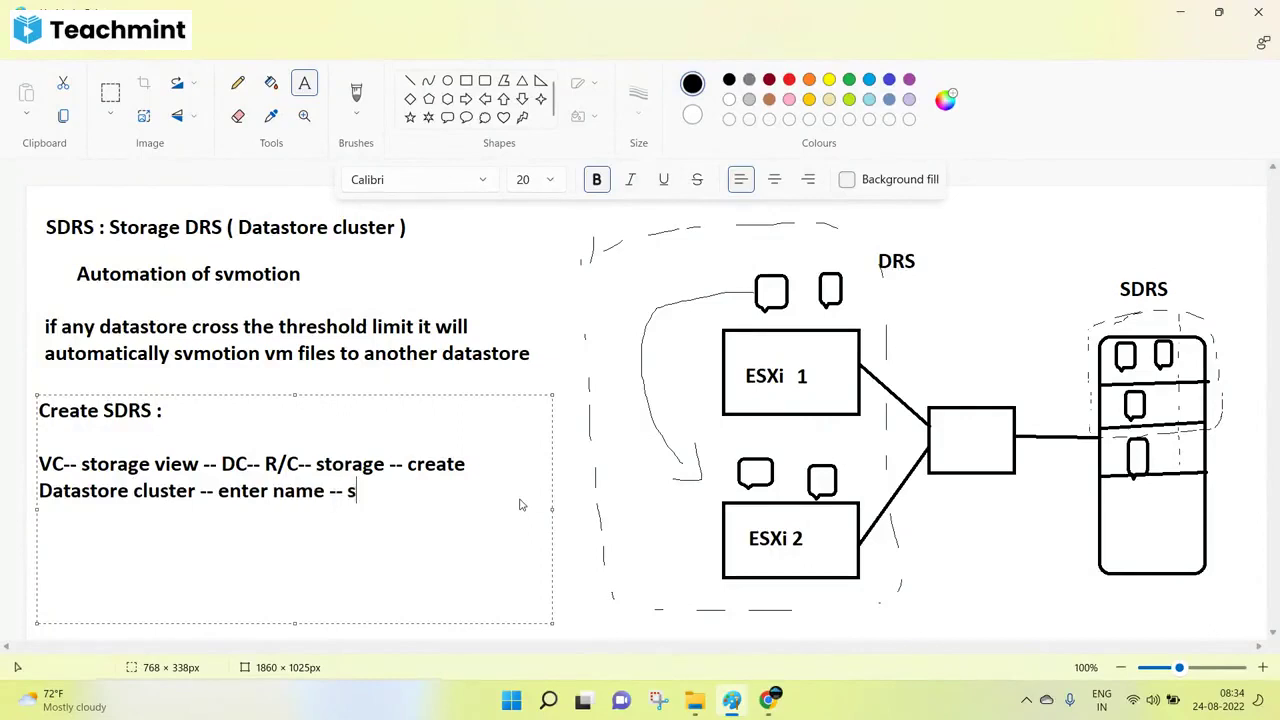
type("elect thres")
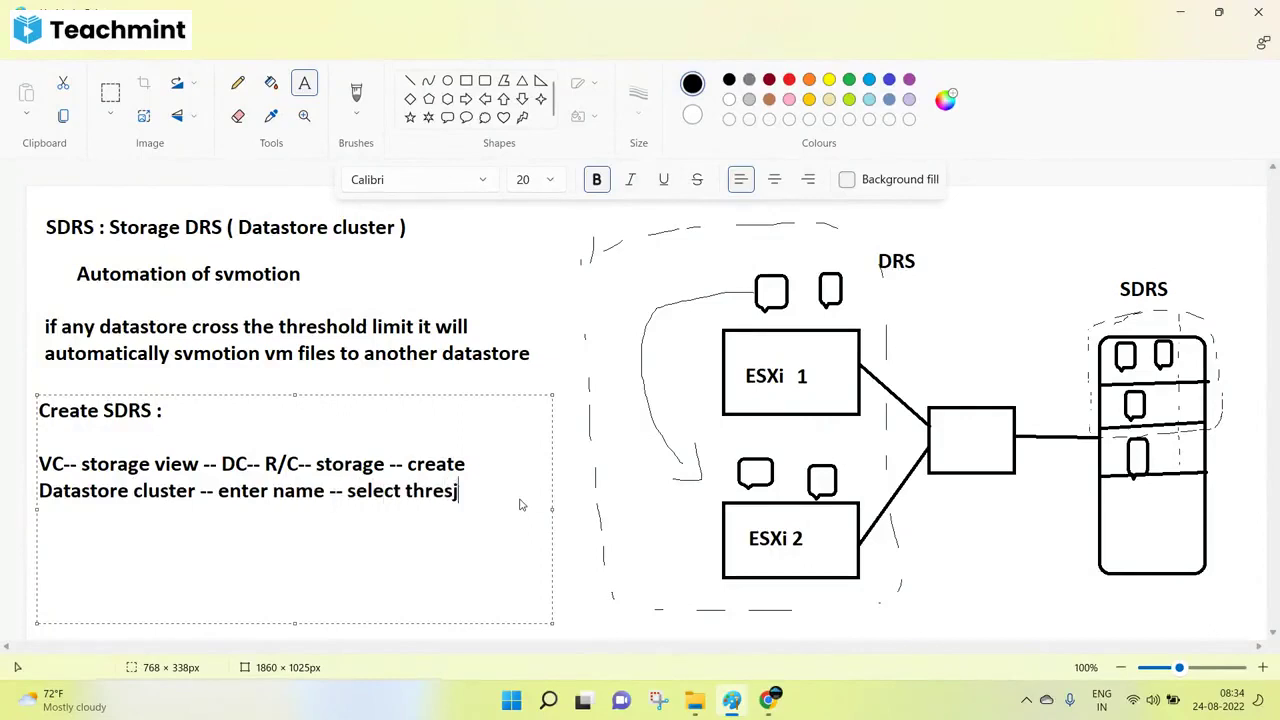
type("hold limti")
key("BackSpace")
key("BackSpace")
type("it")
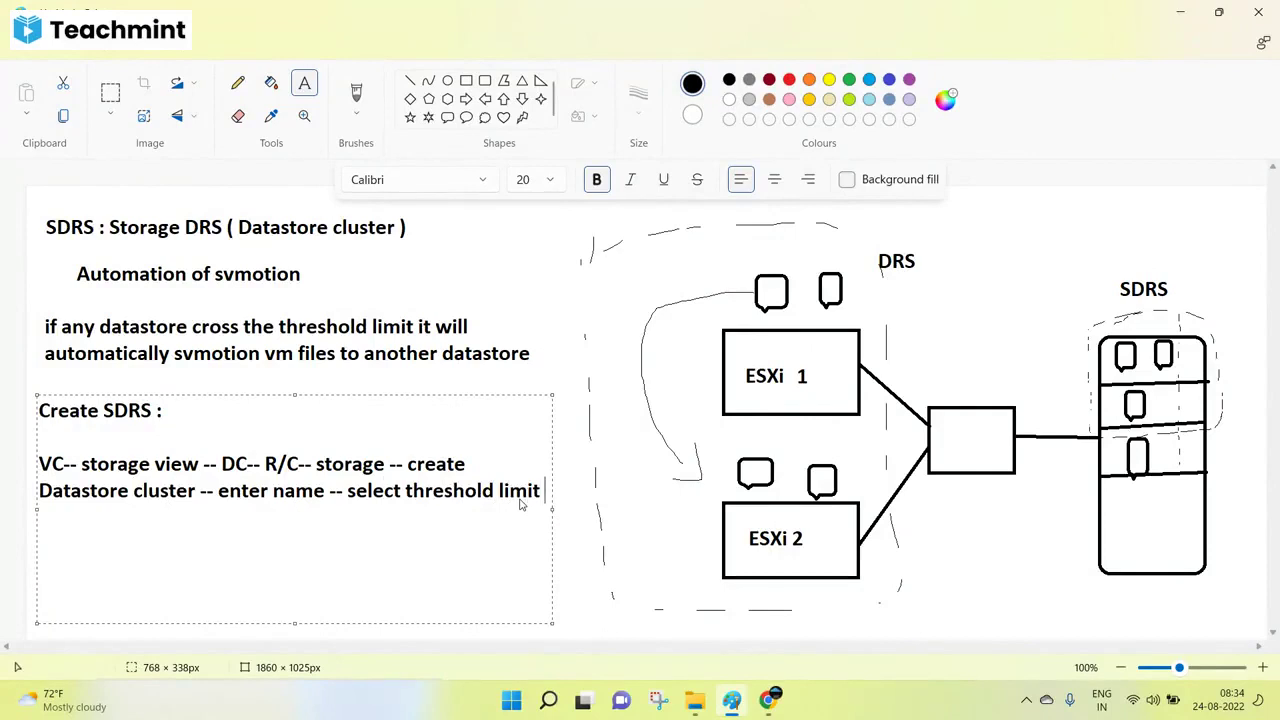
Finish the procedure text with "-- select cluster / datastores --ok" and place it on the canvas.
key("Return")
type("-- se")
key("BackSpace")
key("BackSpace")
type("ok")
key("BackSpace")
key("BackSpace")
type("select cluster ")
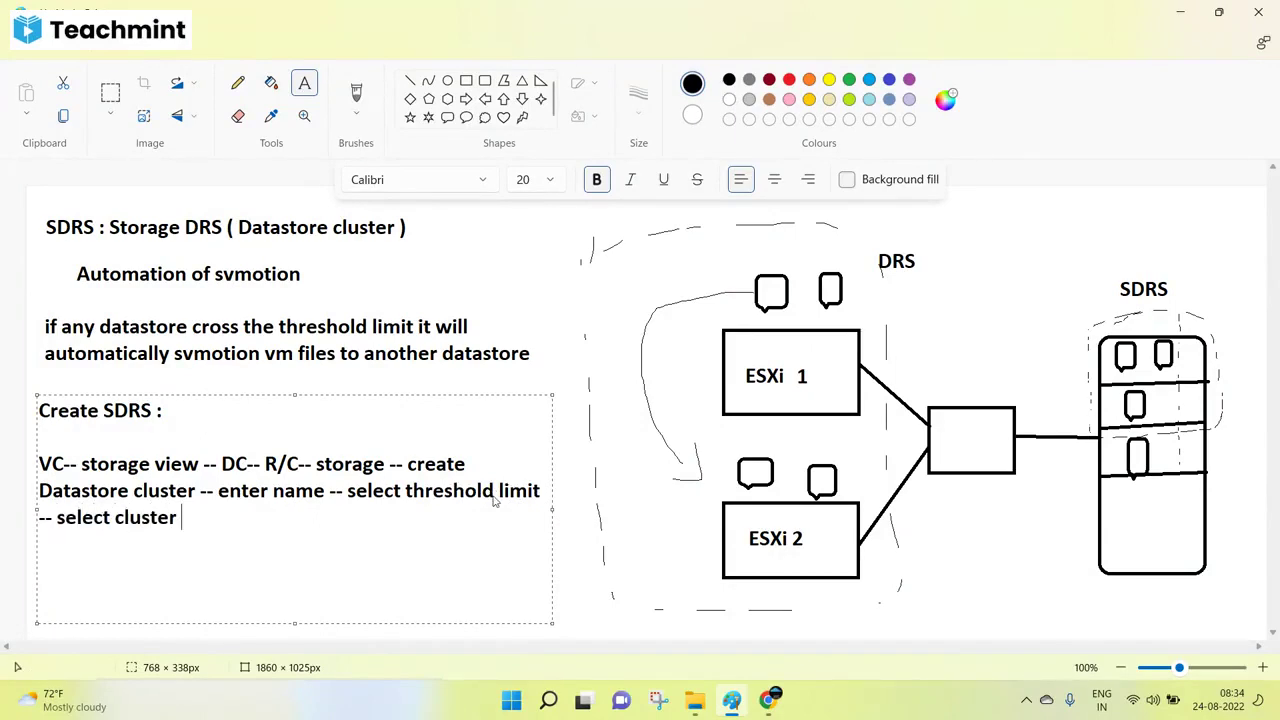
type("/ datastores")
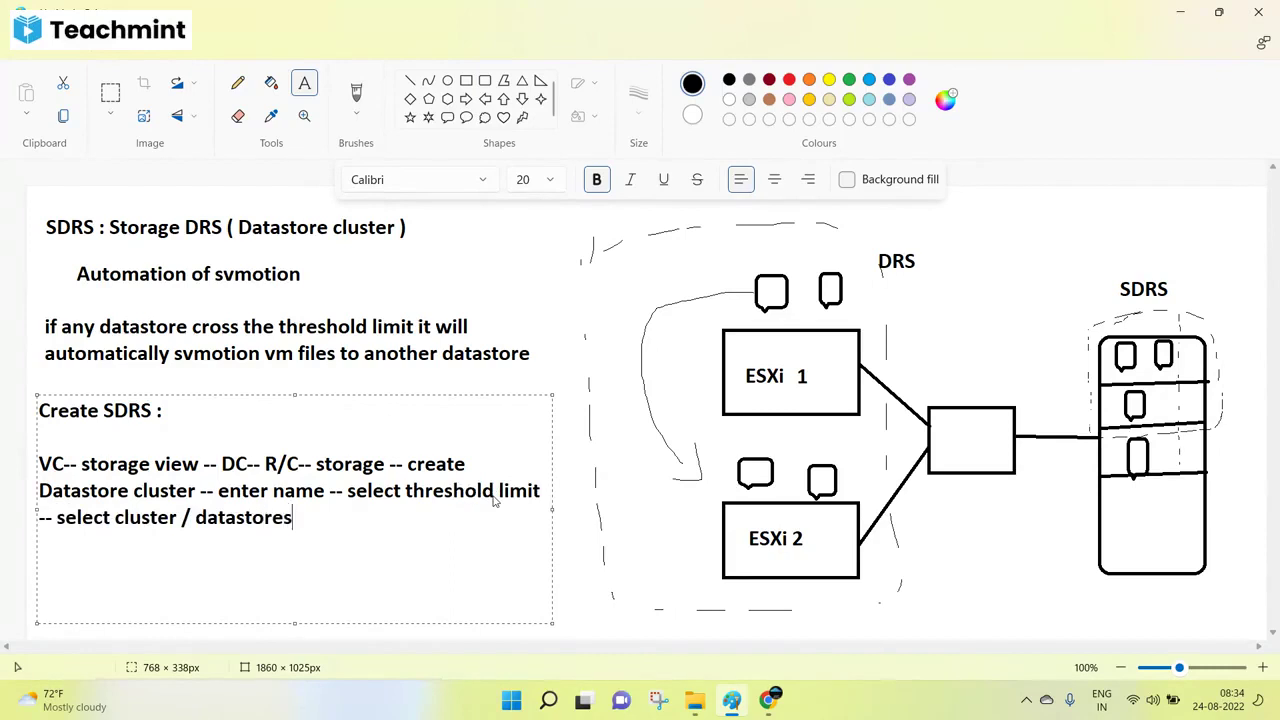
type(" --ok")
left_click(574, 566)
Below the creation procedure, add the heading "Add / remove datstores from the SDRS".
scroll(574, 566, "down", 2)
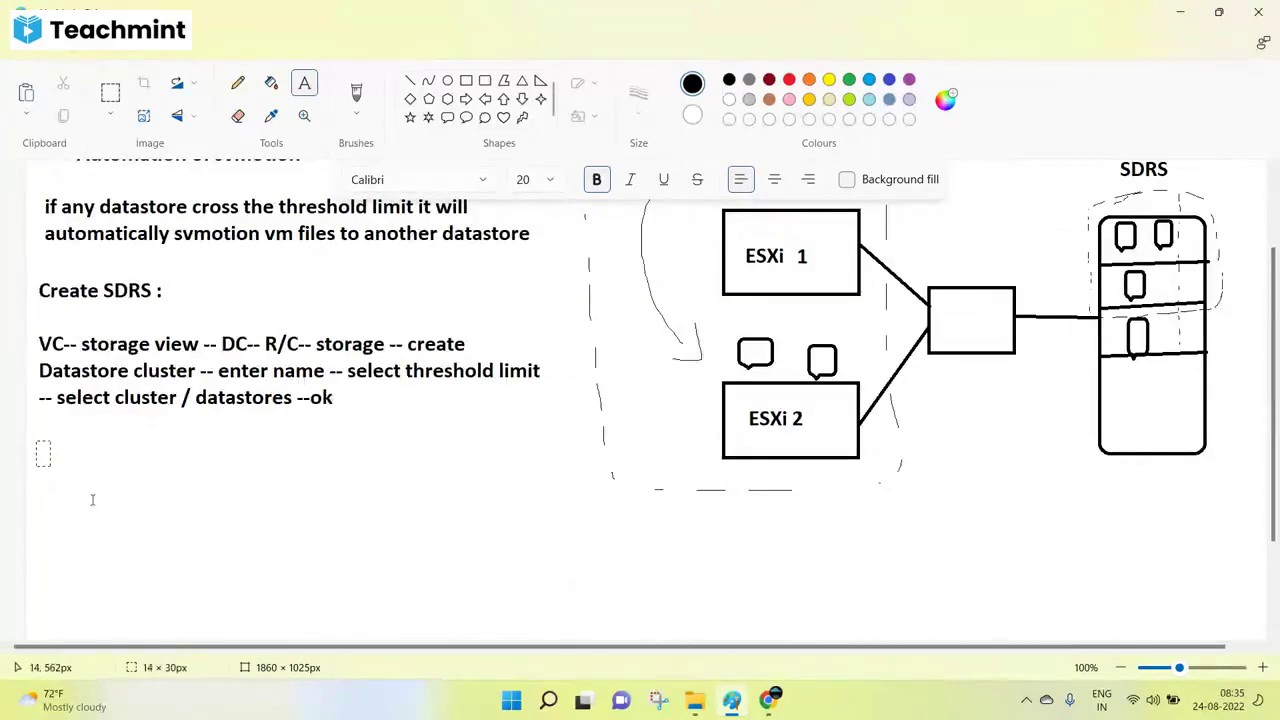
type("Add ")
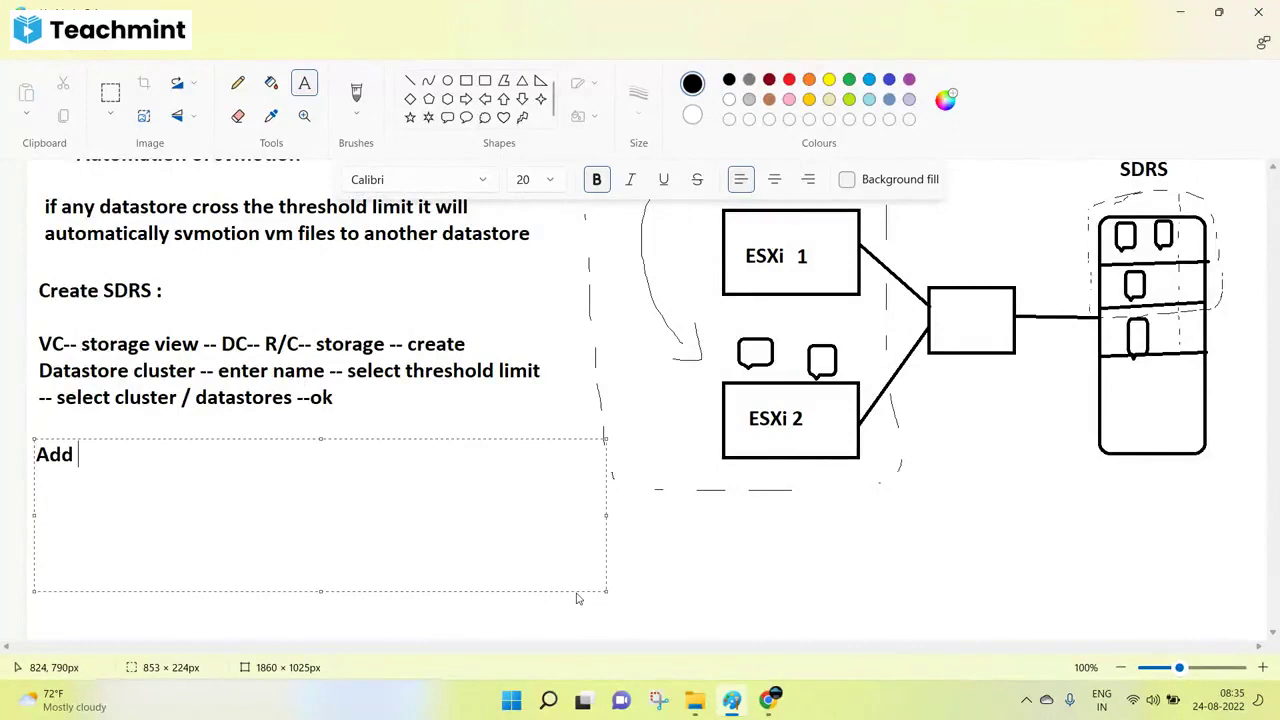
type("/ remove da")
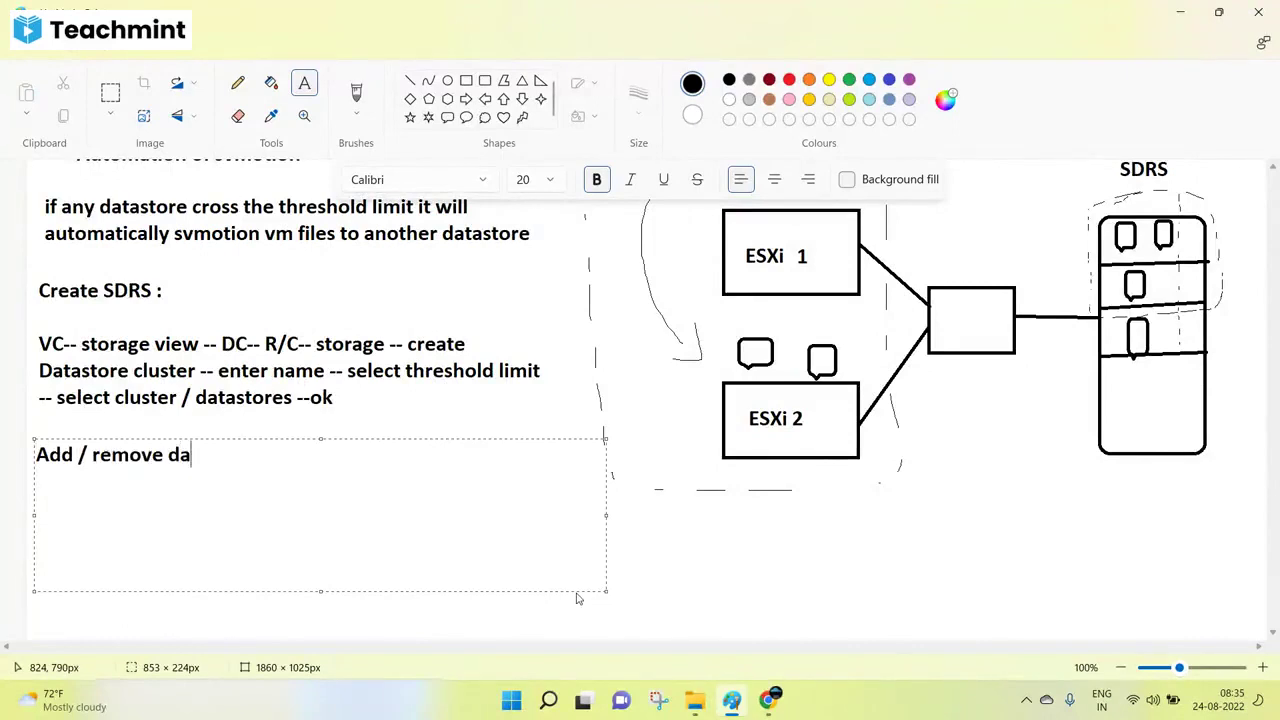
type("tstores from teh")
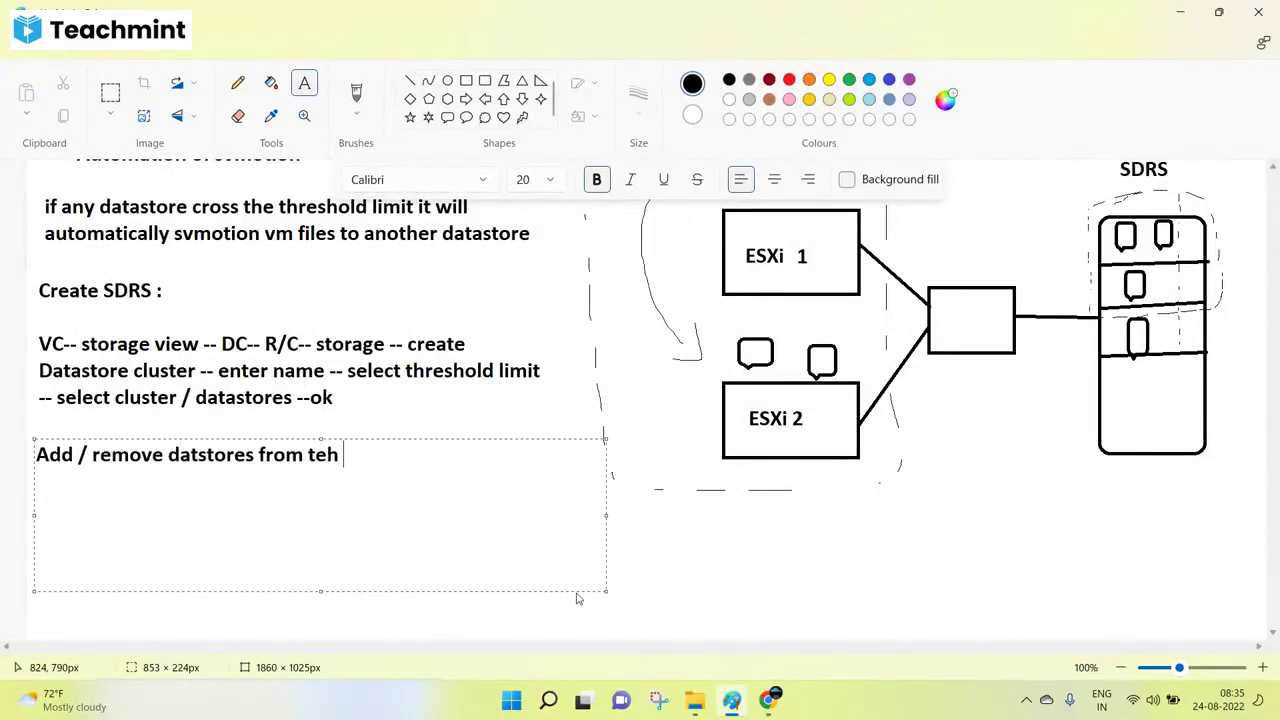
key("BackSpace")
key("BackSpace")
type("he SDRS")
Write "Drag and Drop" under the add/remove heading, separated by a blank line, and place the text.
key("Return")
key("Return")
type("Dr")
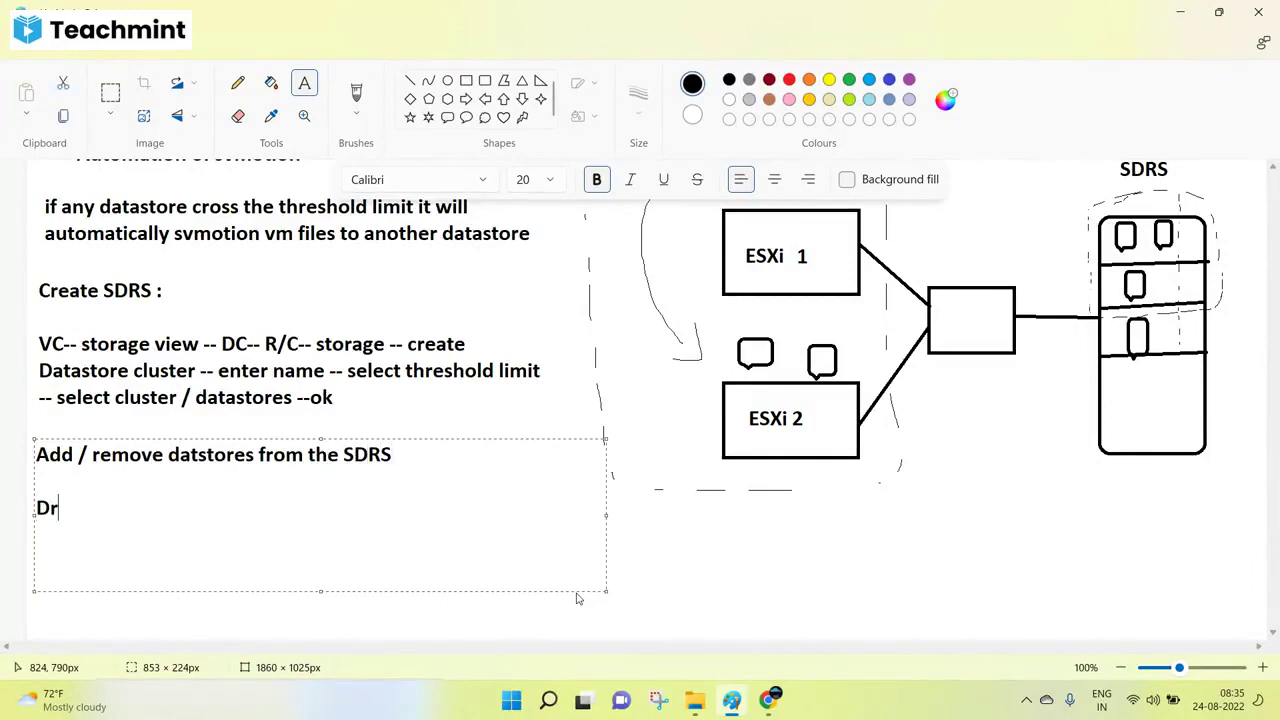
type("ag and Drop")
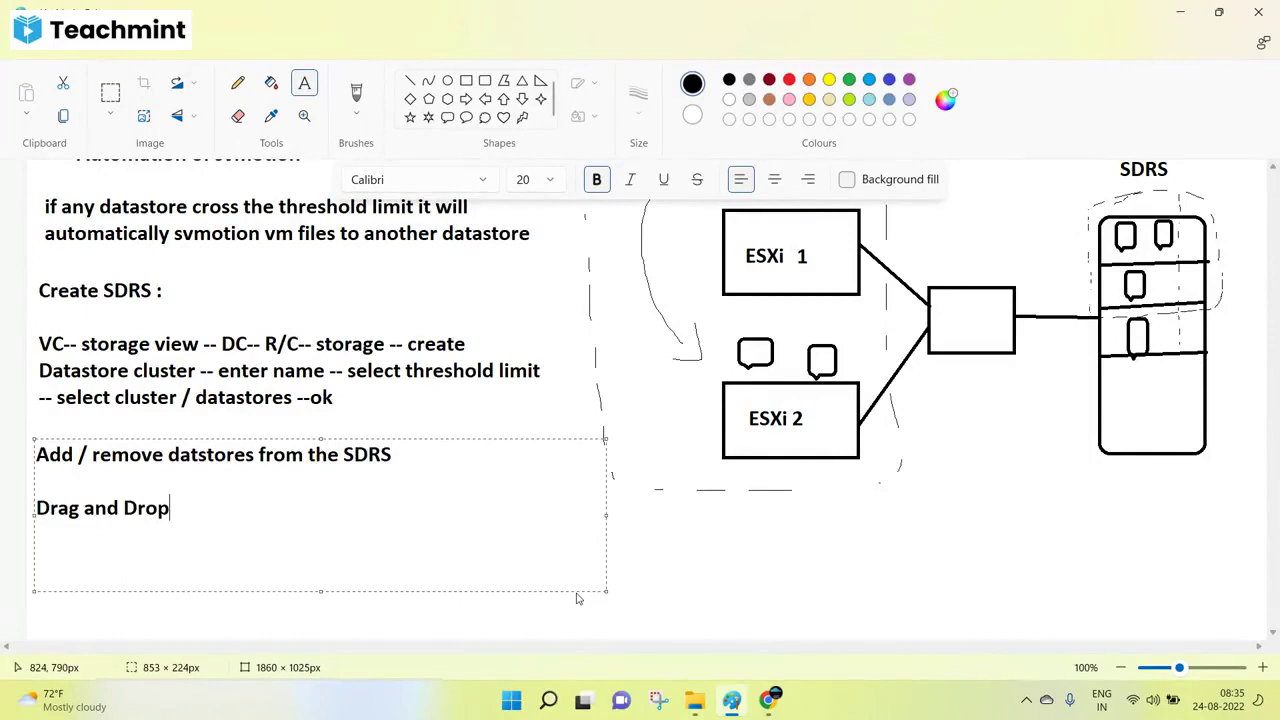
left_click(827, 559)
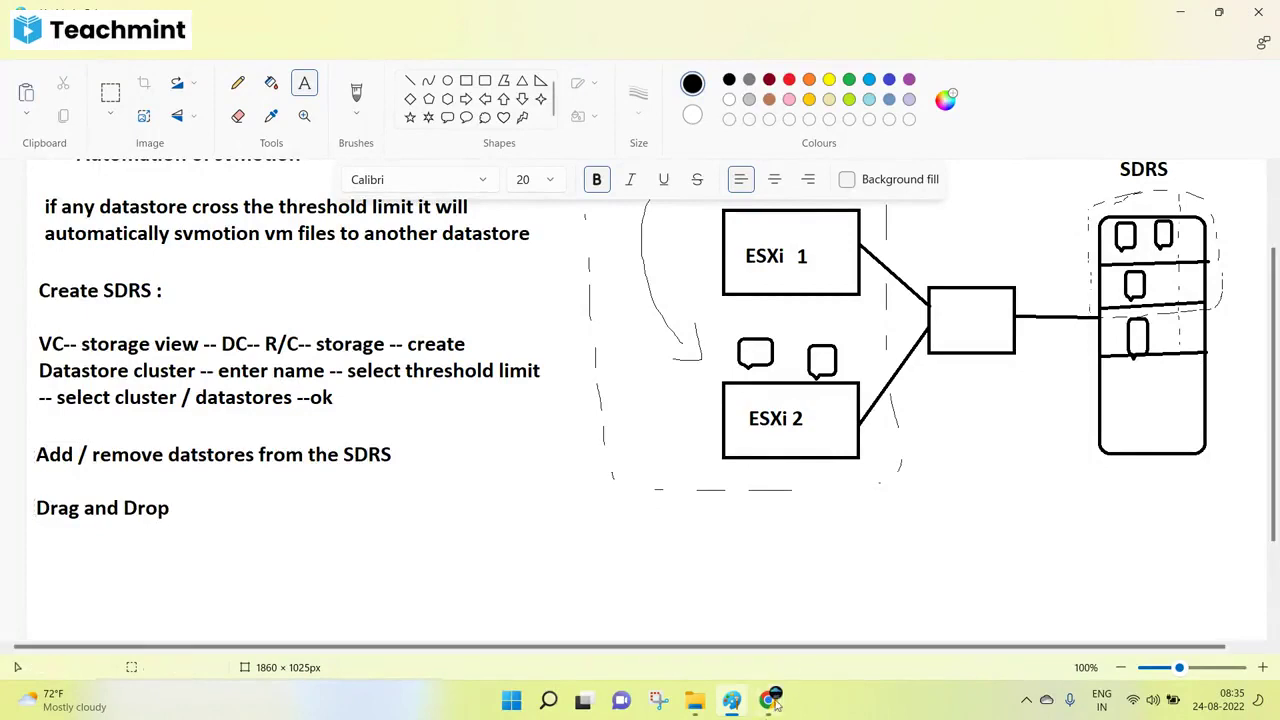
Switch to the vSphere Client in Chrome and select the Bangalore datacenter in the storage inventory.
left_click(766, 702)
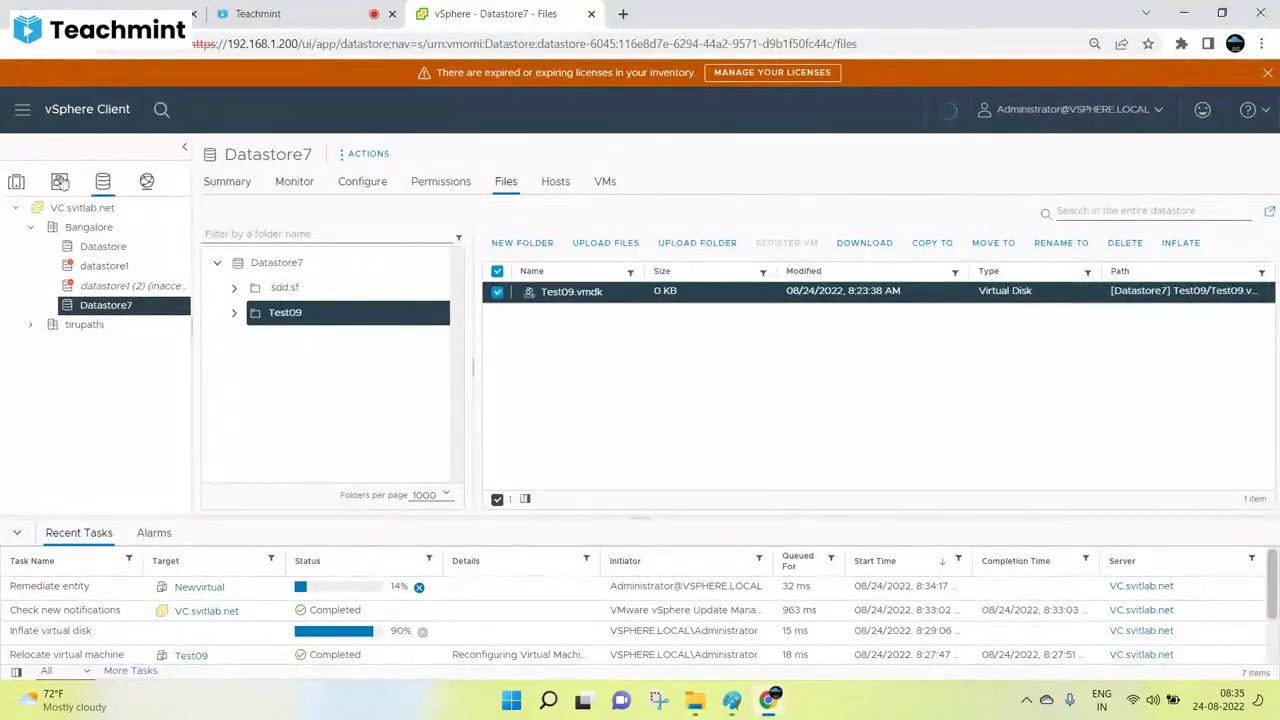
left_click(18, 183)
left_click(59, 181)
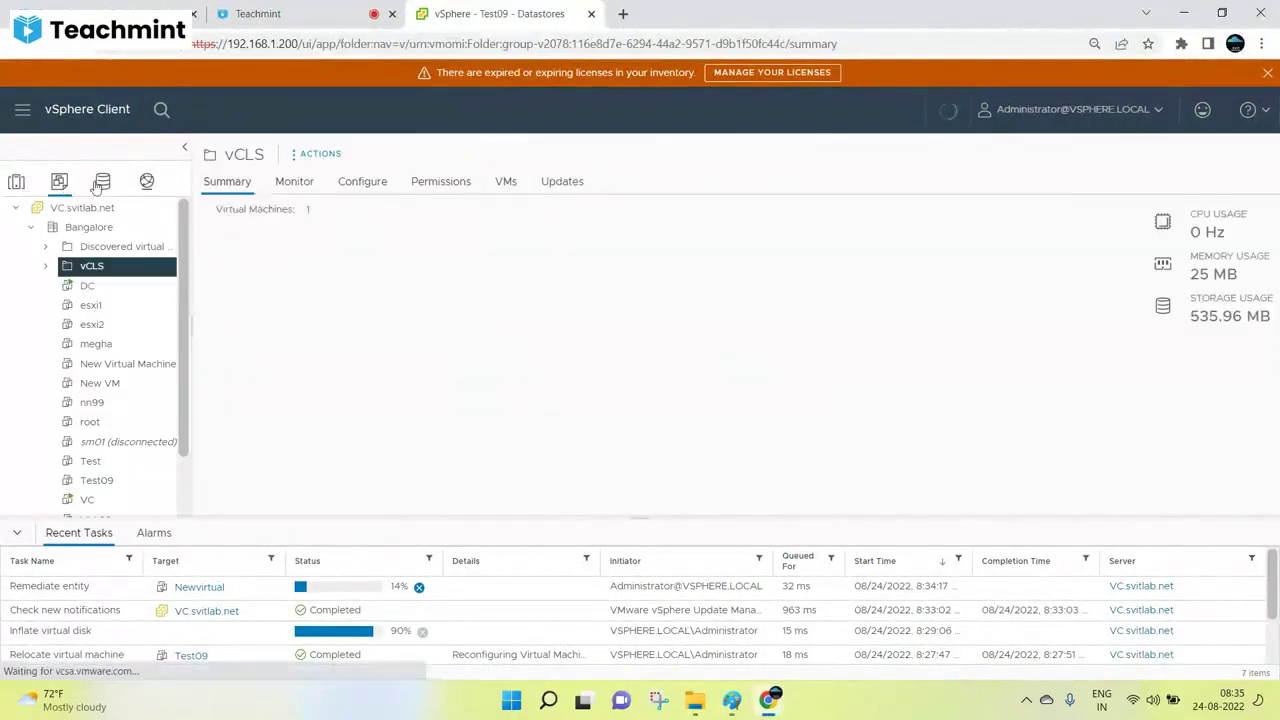
left_click(102, 183)
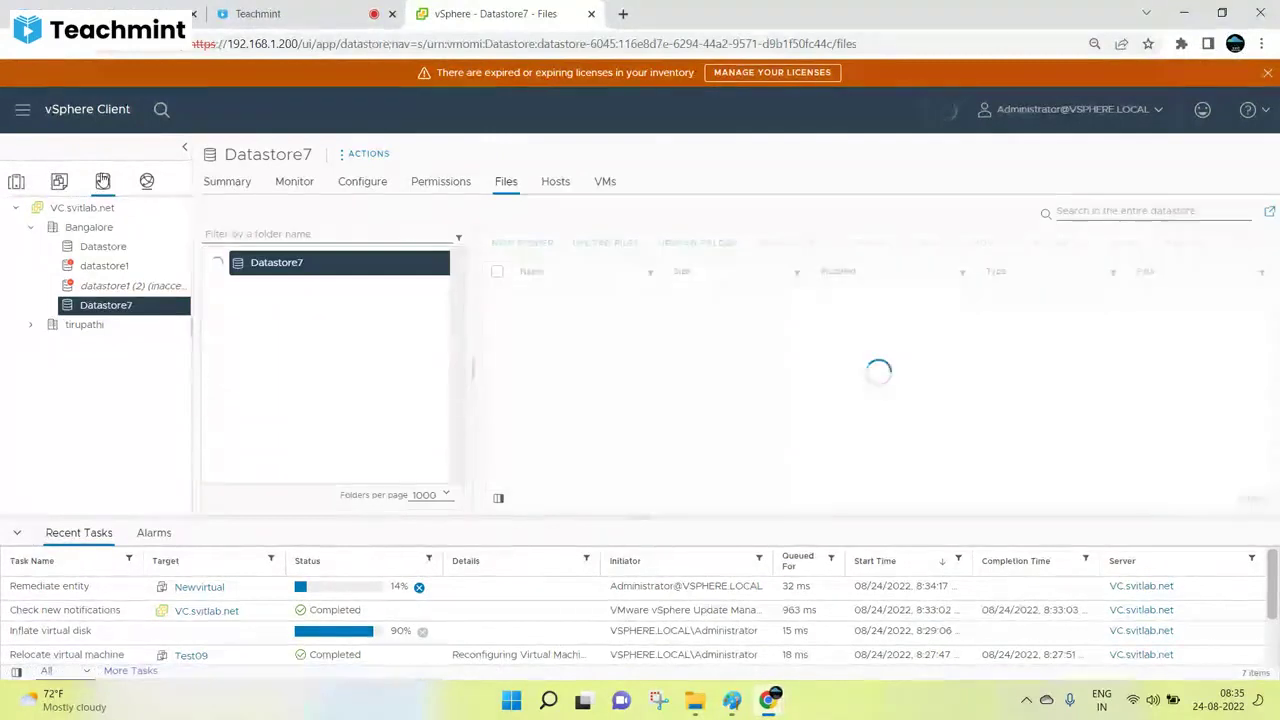
left_click(82, 207)
left_click(72, 229)
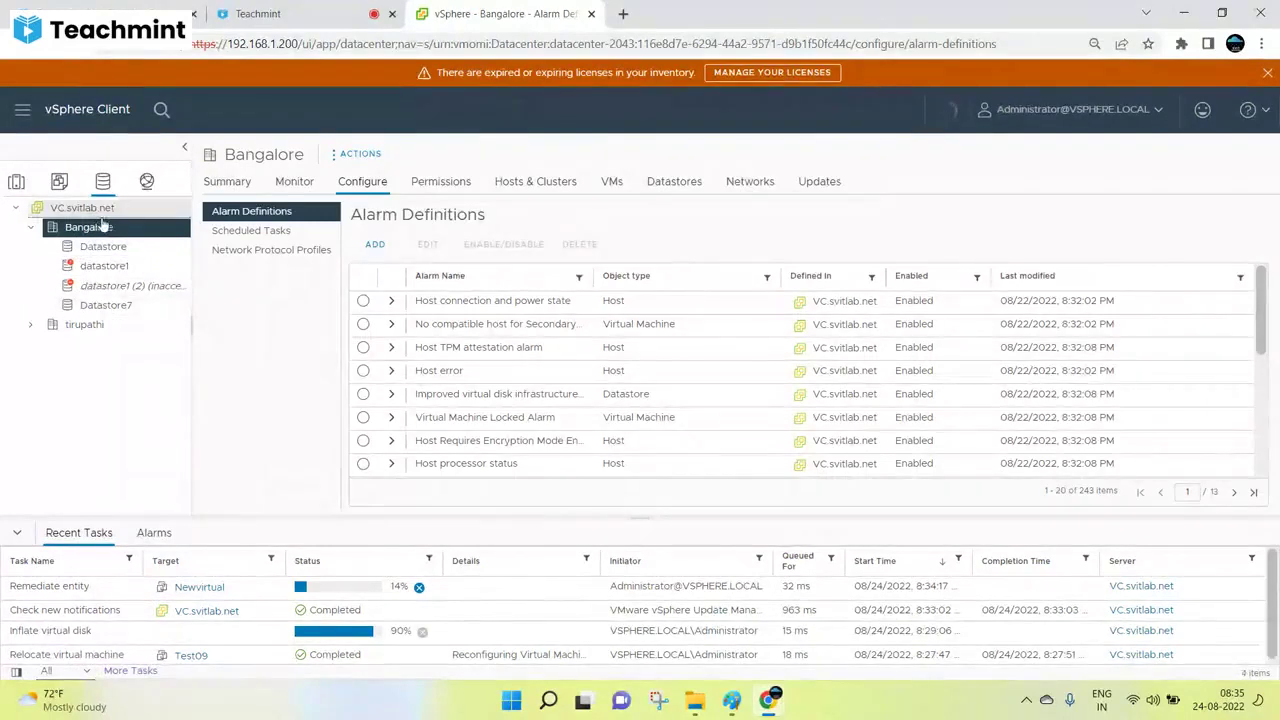
Start a new datastore cluster in the Bangalore datacenter, name it SDRS01 with Storage DRS turned on, and continue to the automation settings.
right_click(91, 230)
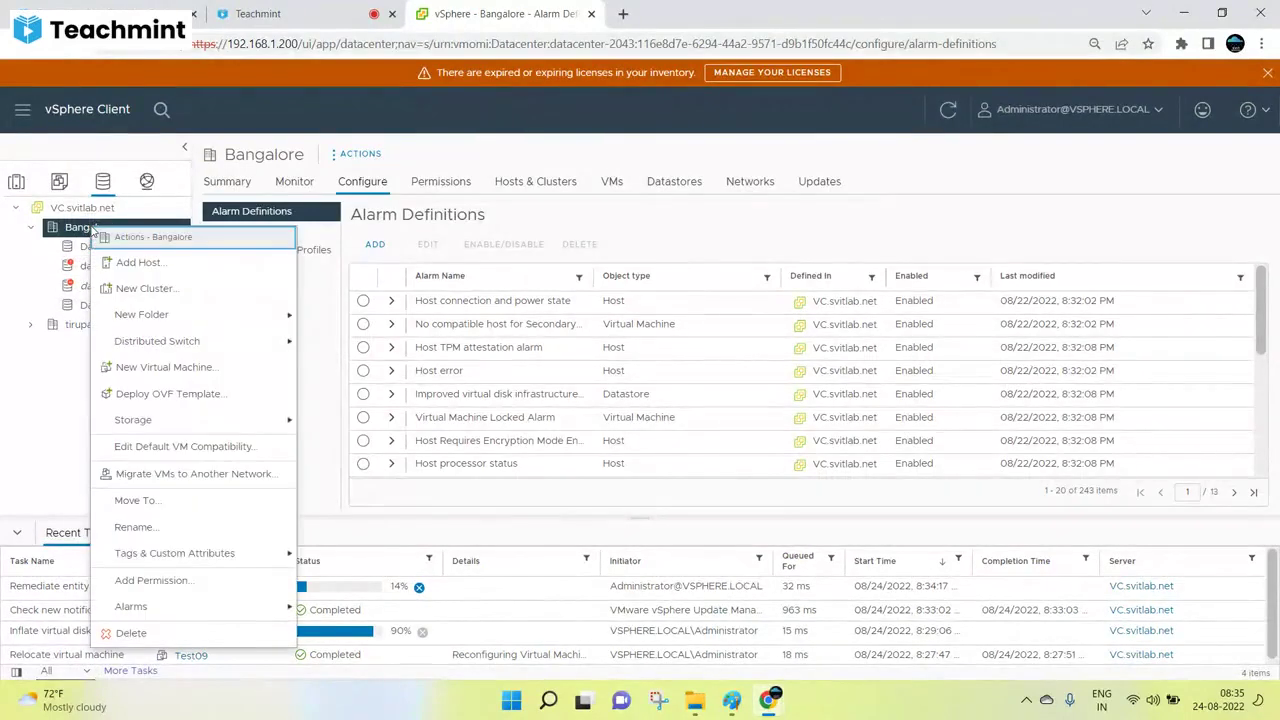
mouse_move(183, 424)
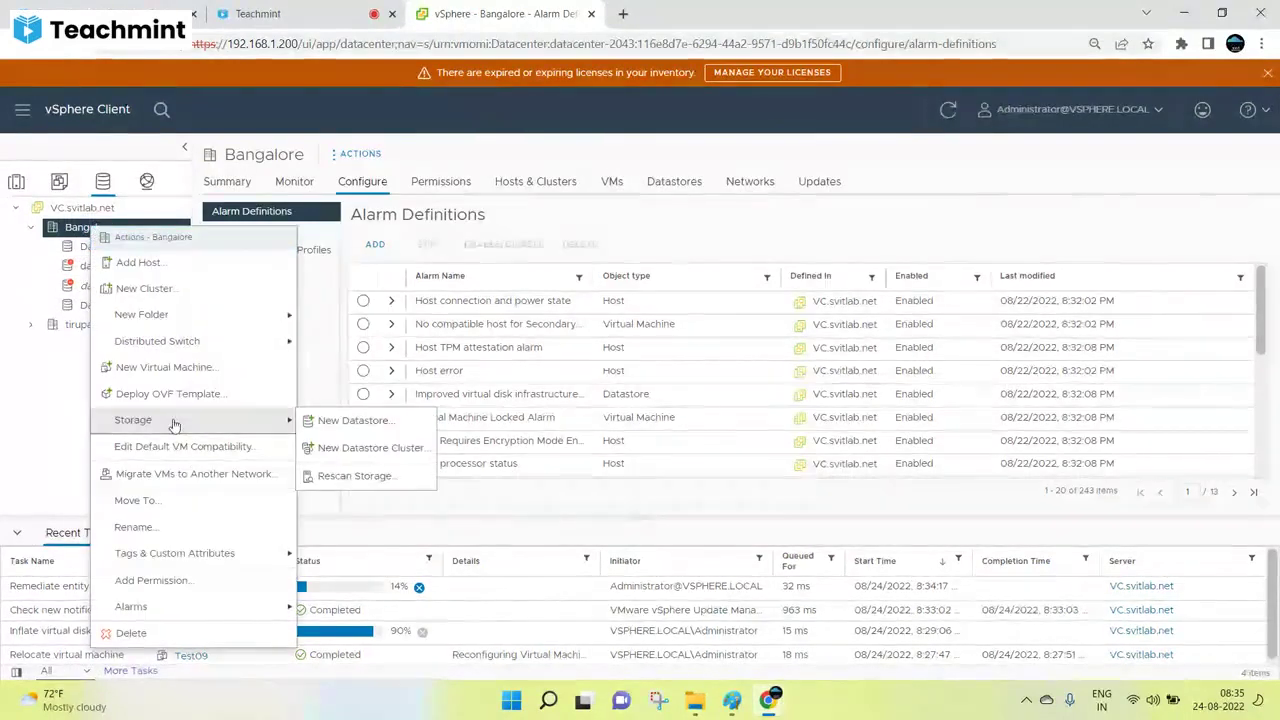
left_click(375, 449)
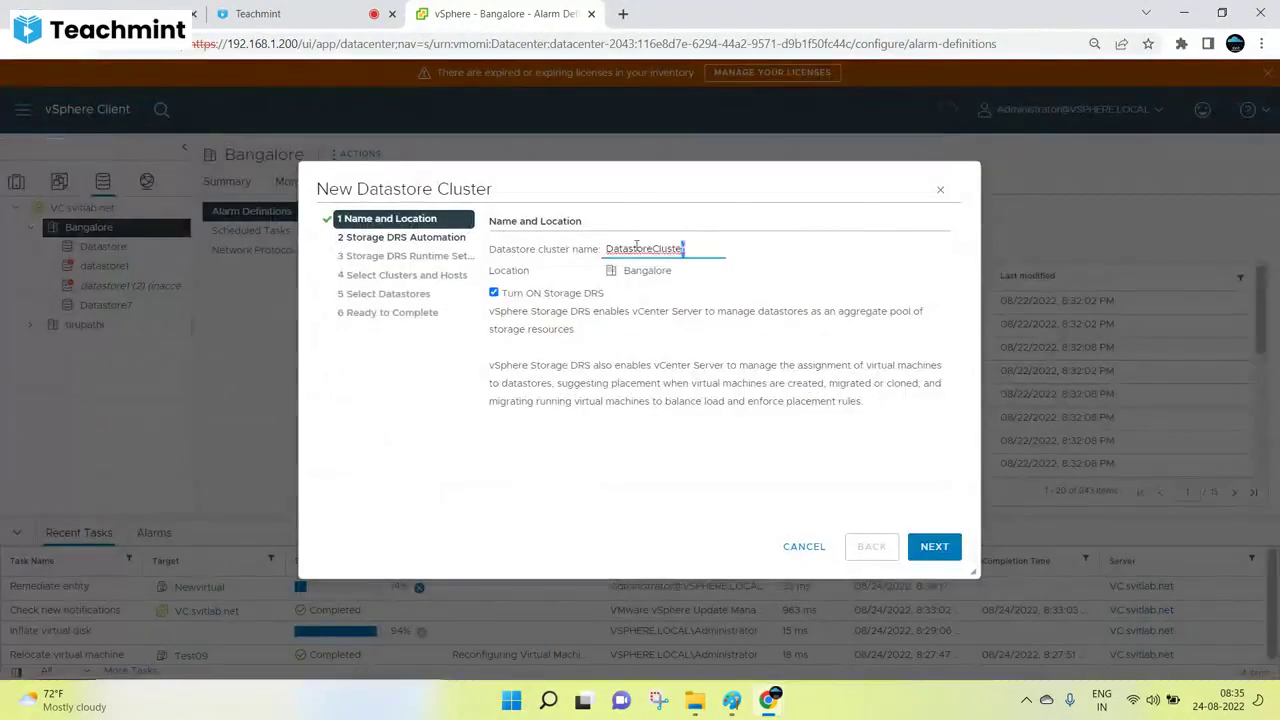
left_click_drag(636, 246, 565, 250)
type("SDRS01")
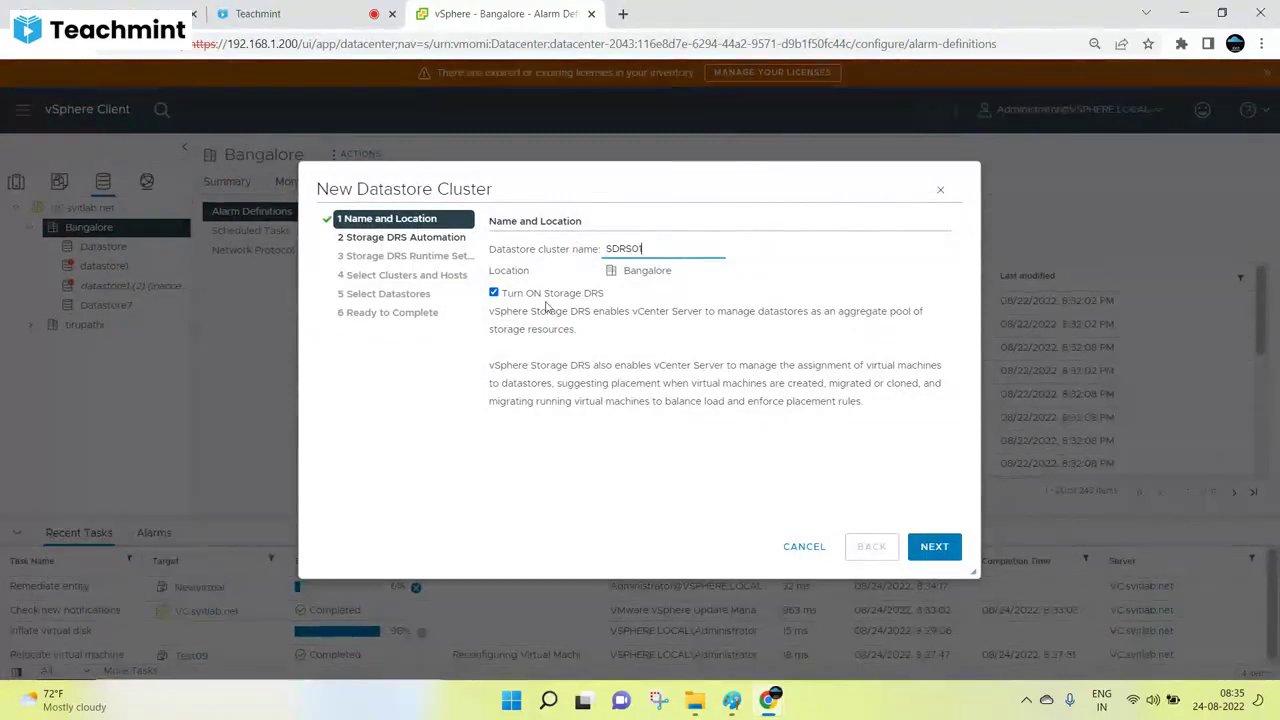
left_click(931, 546)
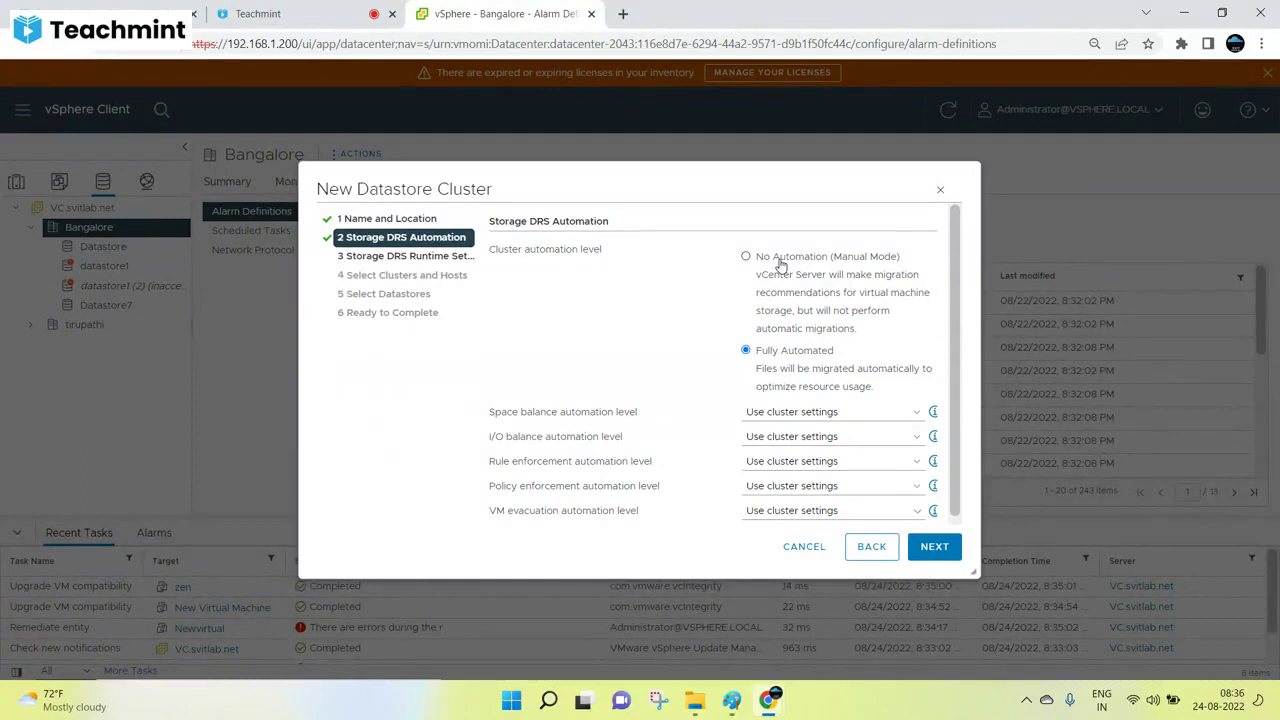
Switch to the Teachmint class, mute all students, and return to the vSphere Client.
left_click(300, 14)
left_click(1130, 145)
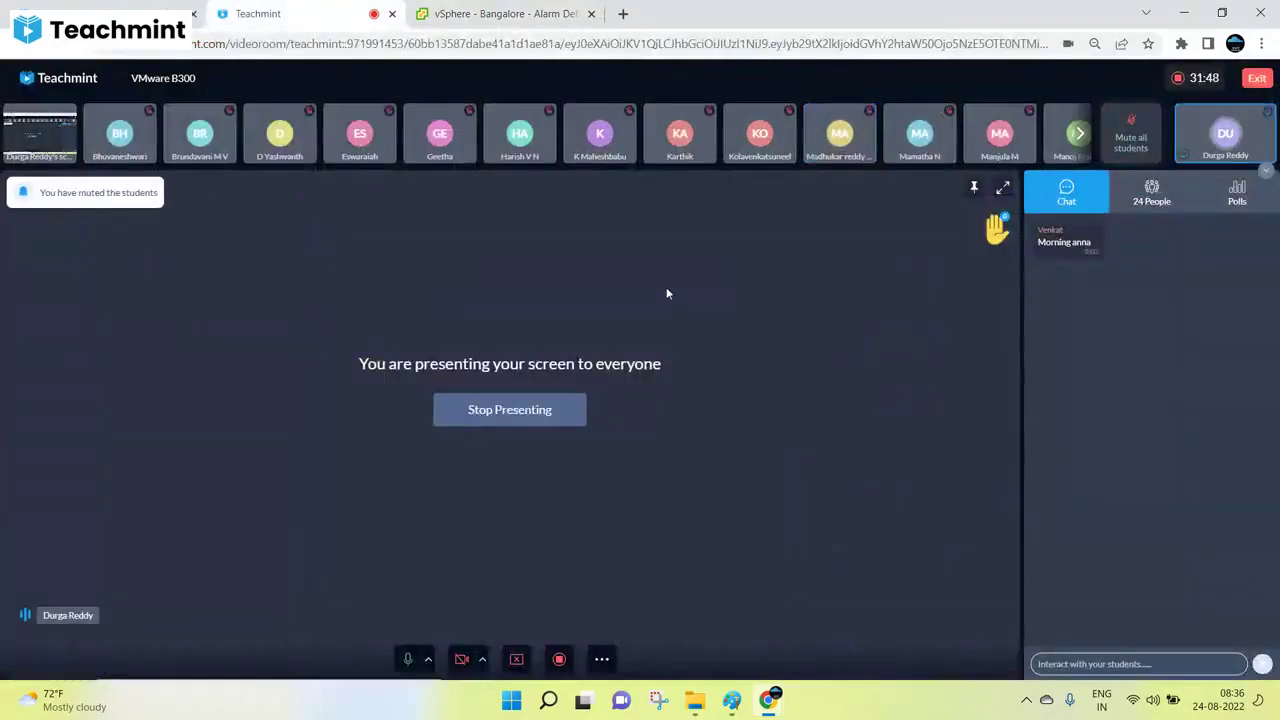
left_click(505, 14)
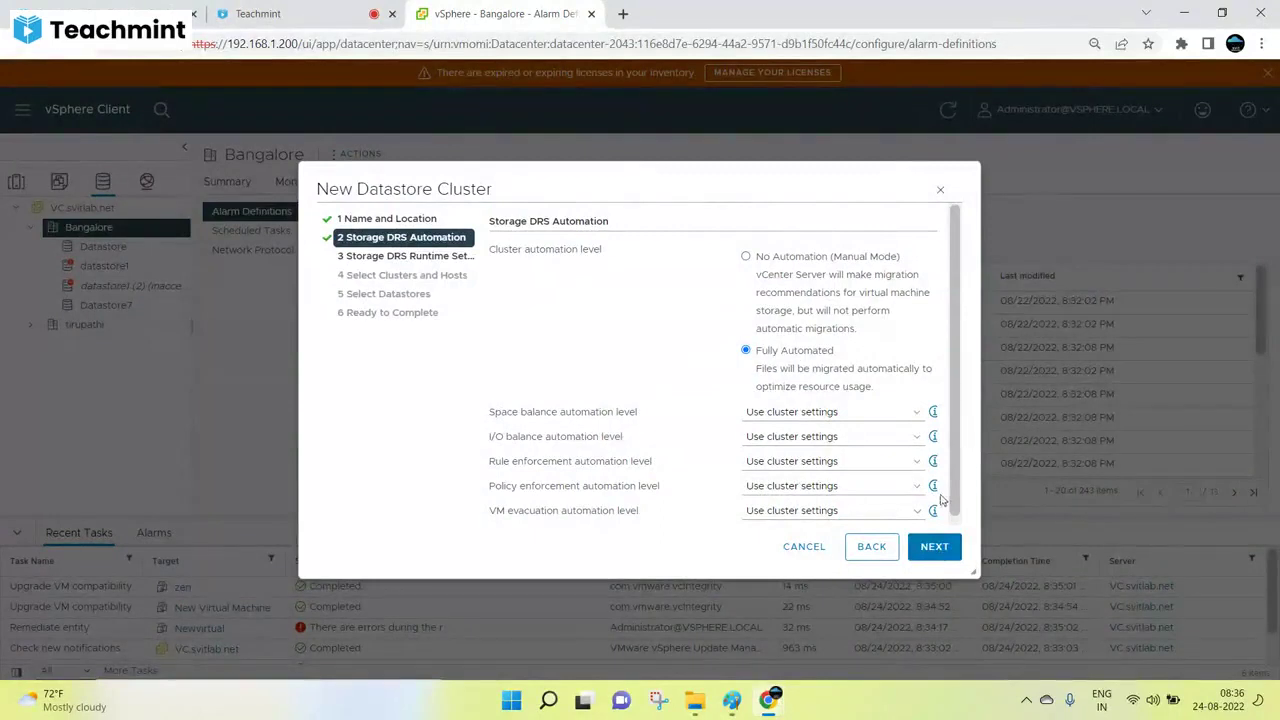
Keep the Fully Automated level and set the space threshold to a minimum free space of 5 GB in the runtime settings.
left_click(938, 547)
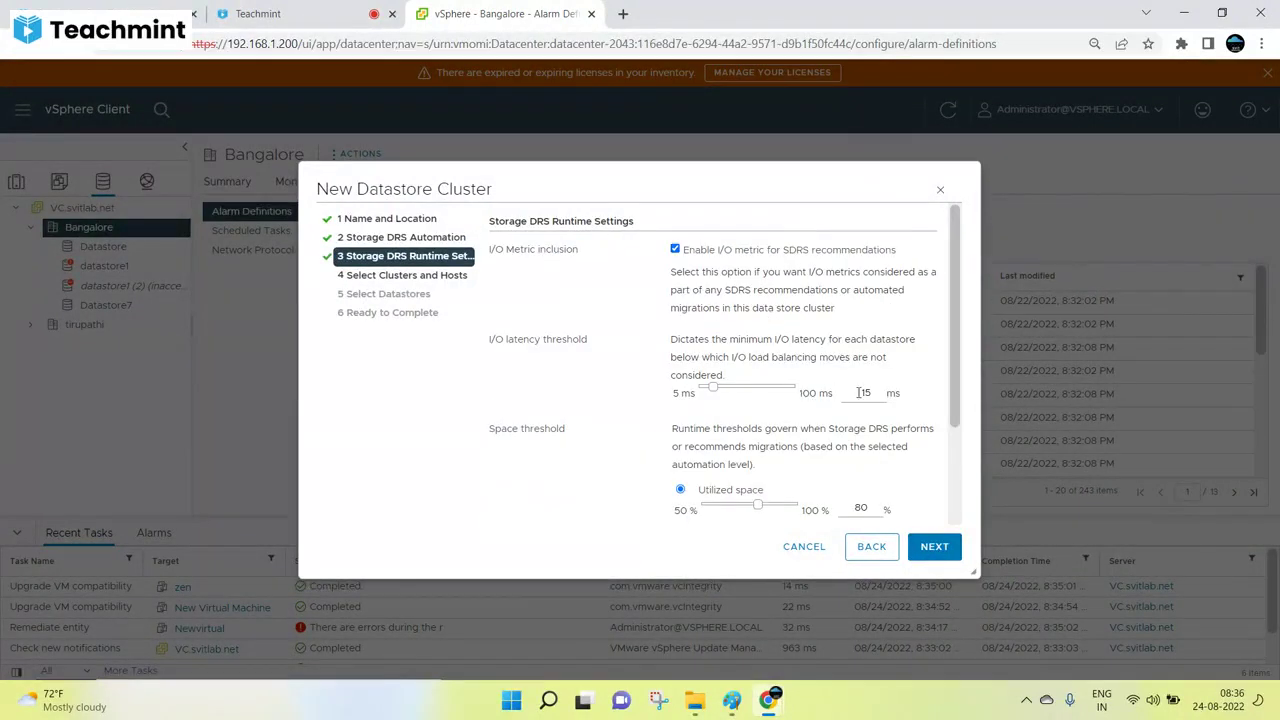
scroll(858, 393, "down", 2)
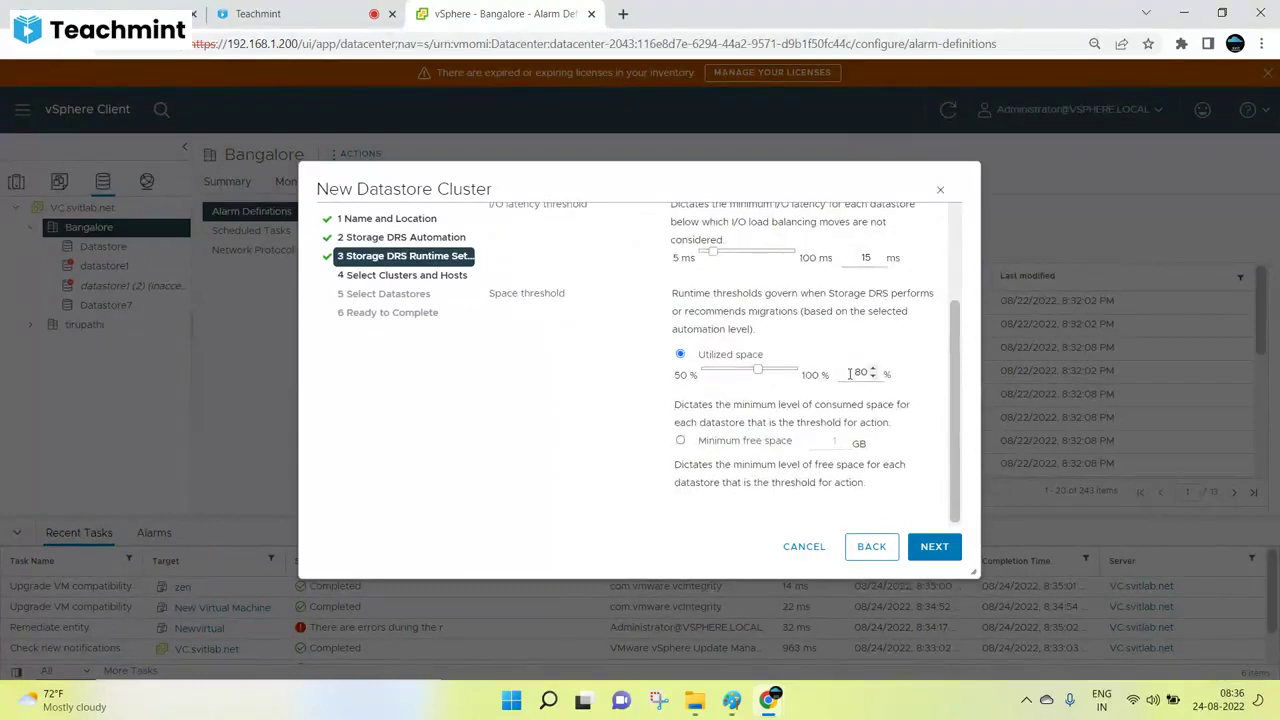
double_click(852, 373)
left_click(712, 443)
double_click(835, 441)
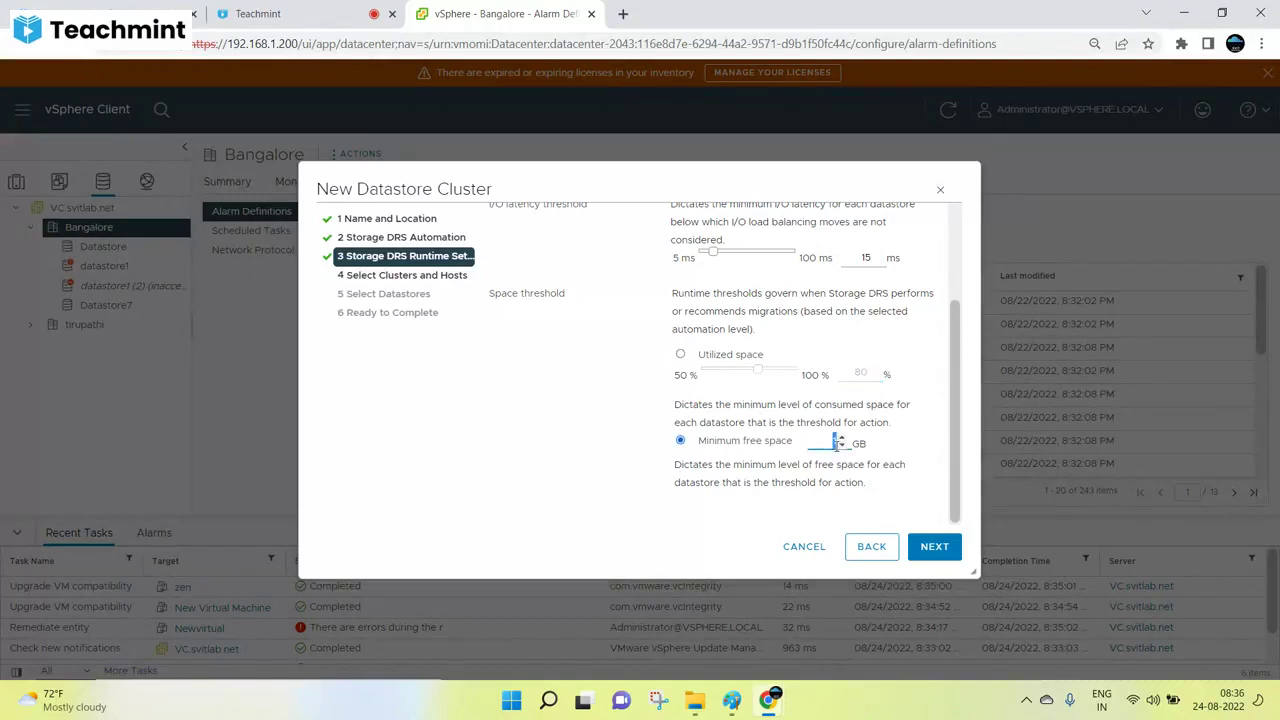
type("5")
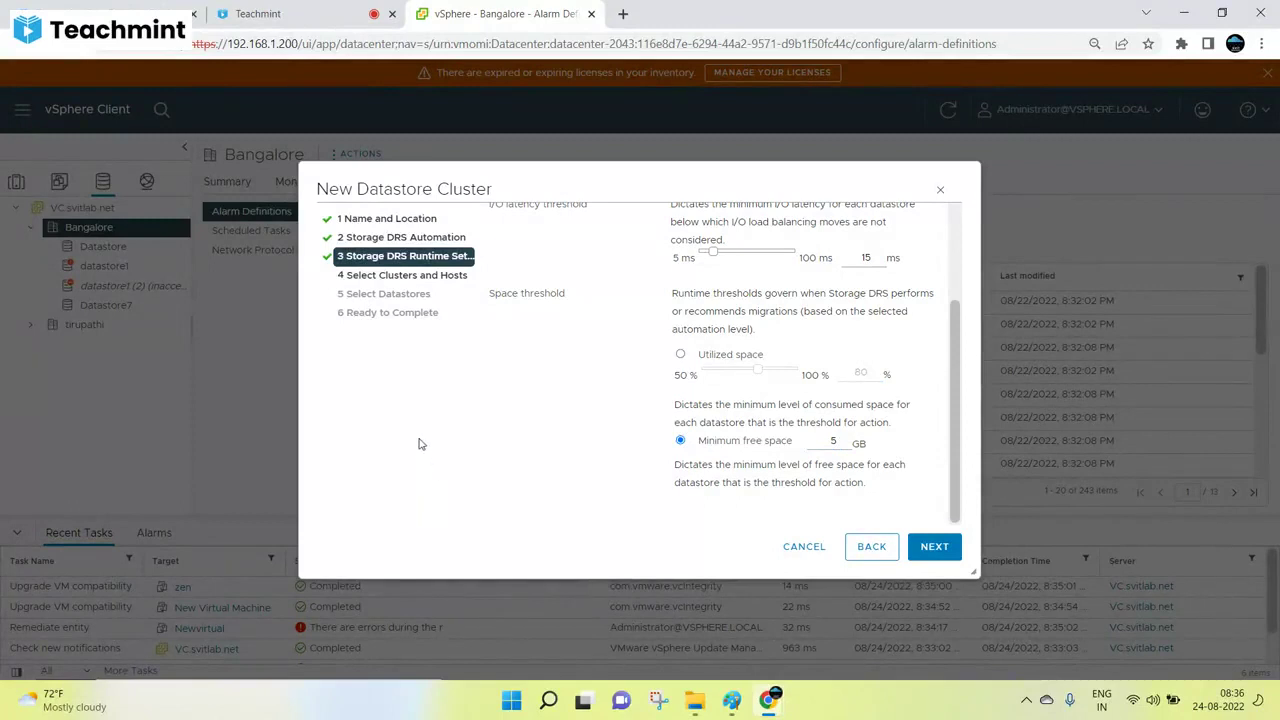
Switch the space threshold to utilized space and try out 100% and 50% as its value.
left_click(680, 354)
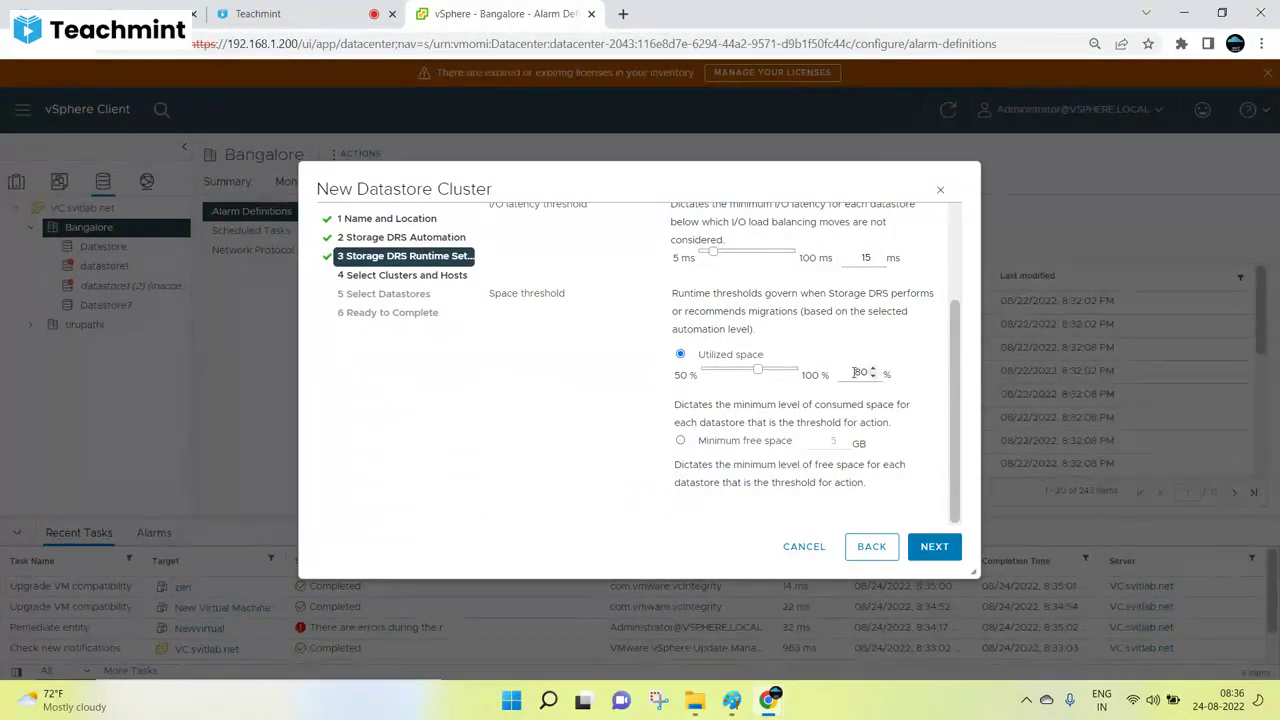
left_click_drag(853, 371, 879, 383)
type("100")
key("BackSpace")
key("BackSpace")
key("BackSpace")
type("50")
left_click(878, 374)
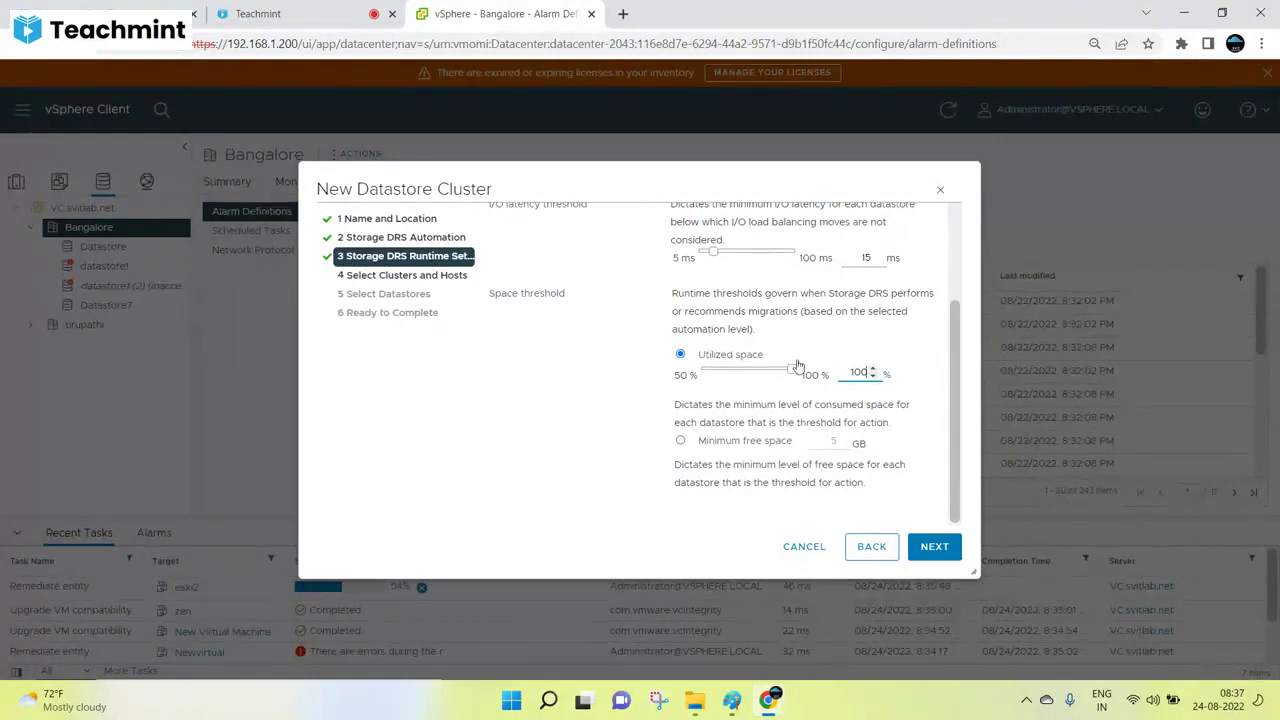
Return the utilized space threshold to 80% and cancel the new datastore cluster.
left_click_drag(792, 370, 753, 374)
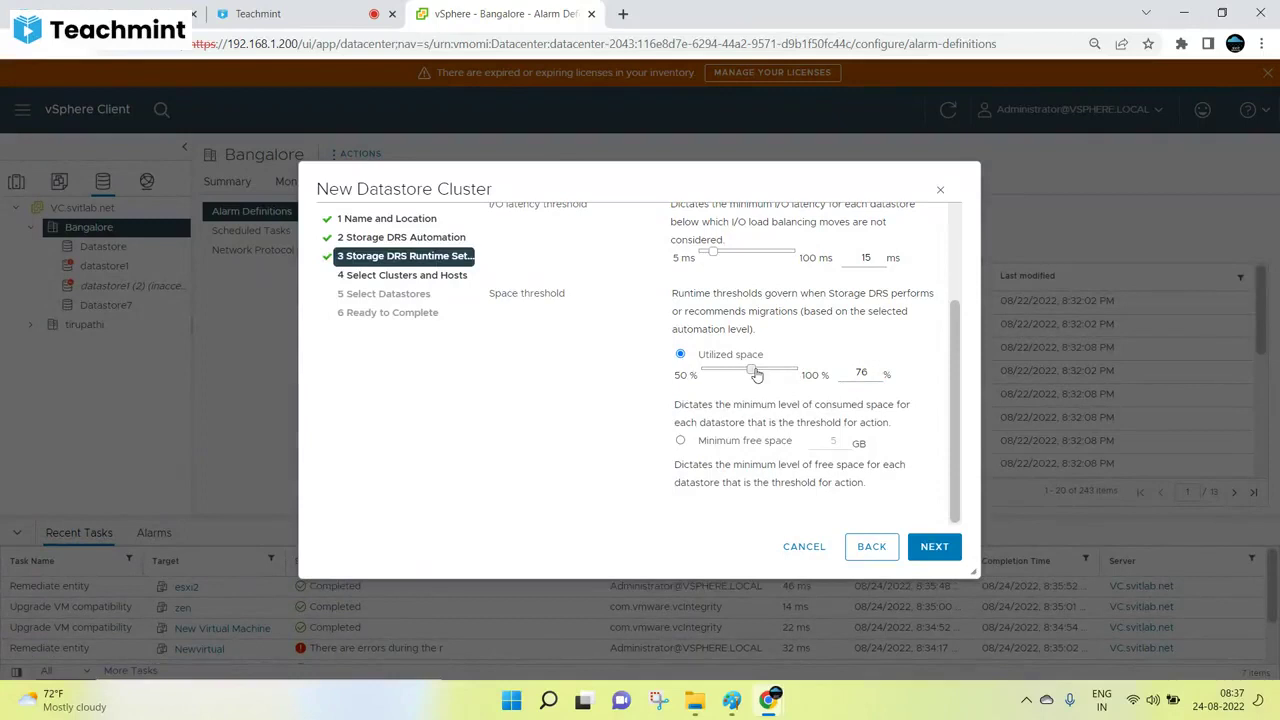
left_click_drag(757, 371, 757, 371)
double_click(857, 372)
scroll(957, 370, "up", 1)
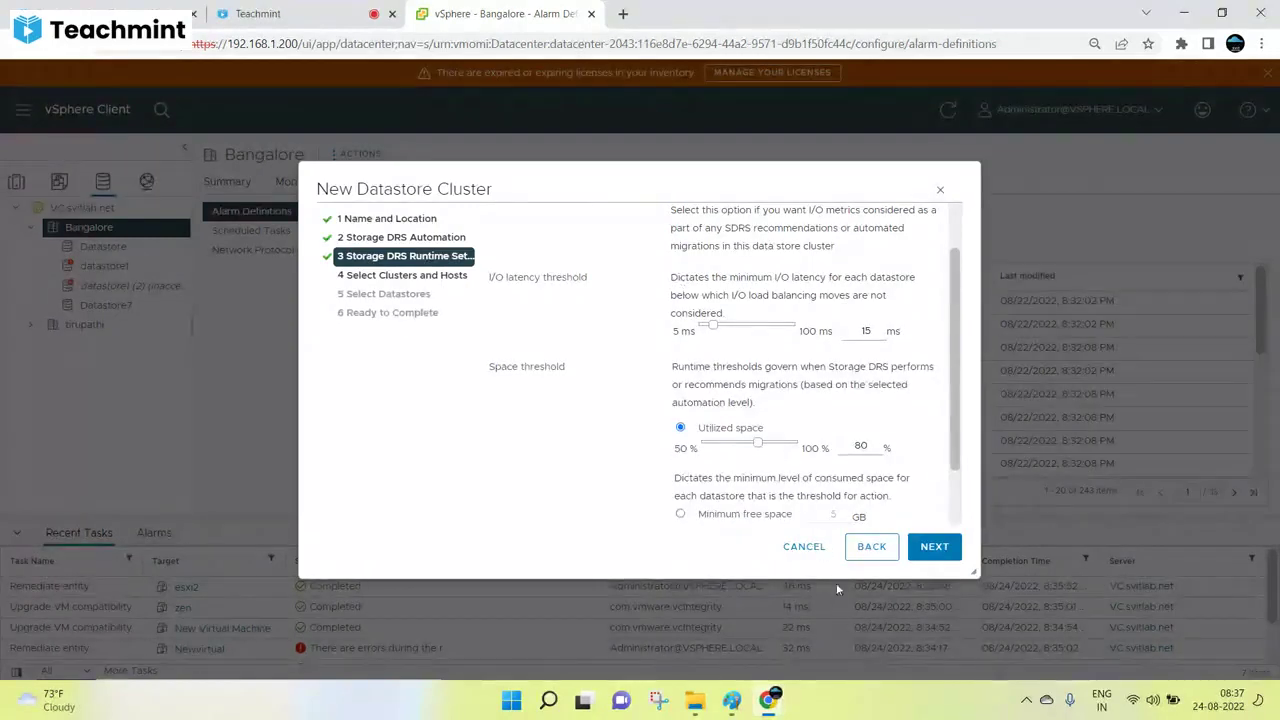
left_click(812, 546)
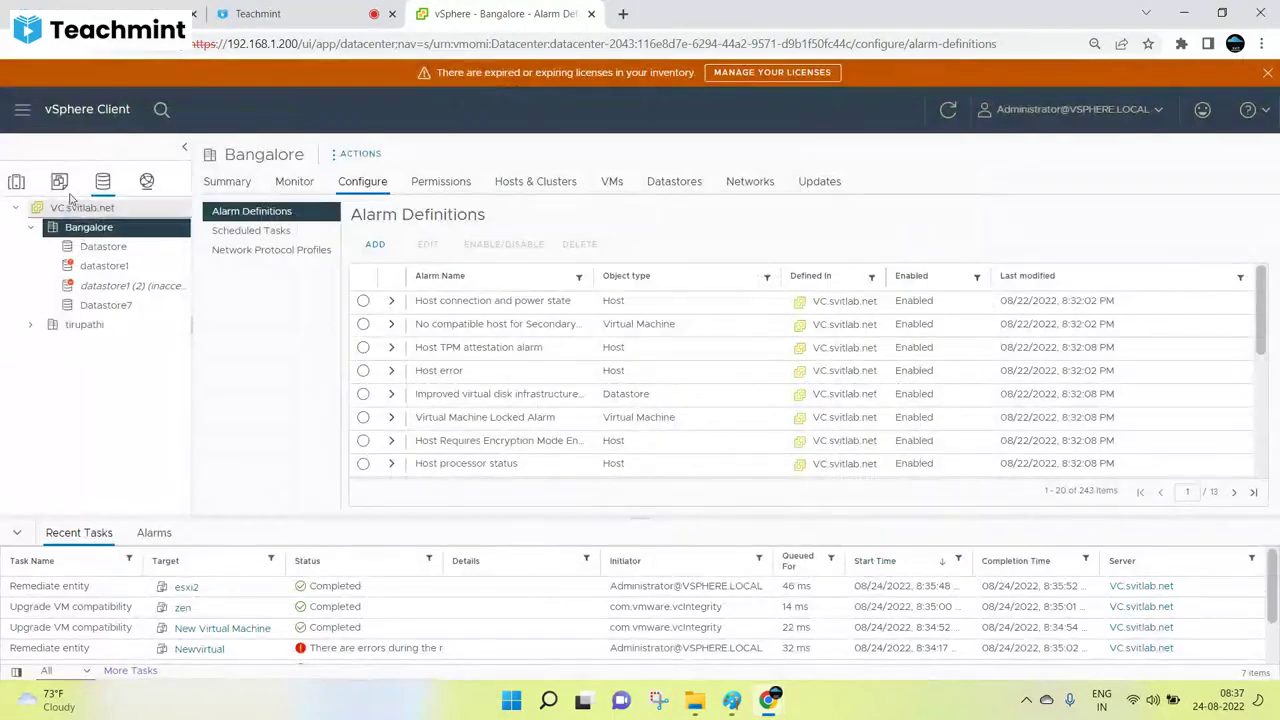
Open the VC virtual machine's datastore list from the hosts and clusters inventory.
left_click(16, 183)
left_click(108, 436)
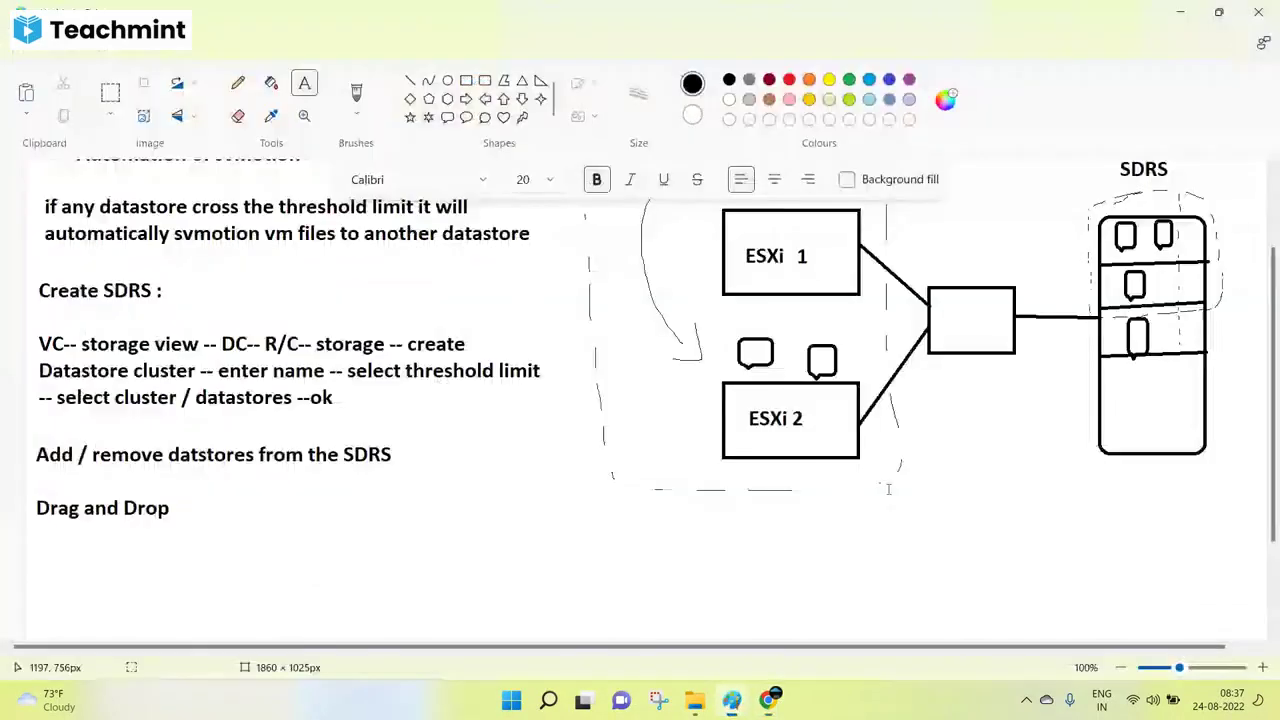
Switch to Paint, tick both VMs above ESXi 1, and draw pencil paths from them through the middle box to the SDRS storage.
left_click(732, 698)
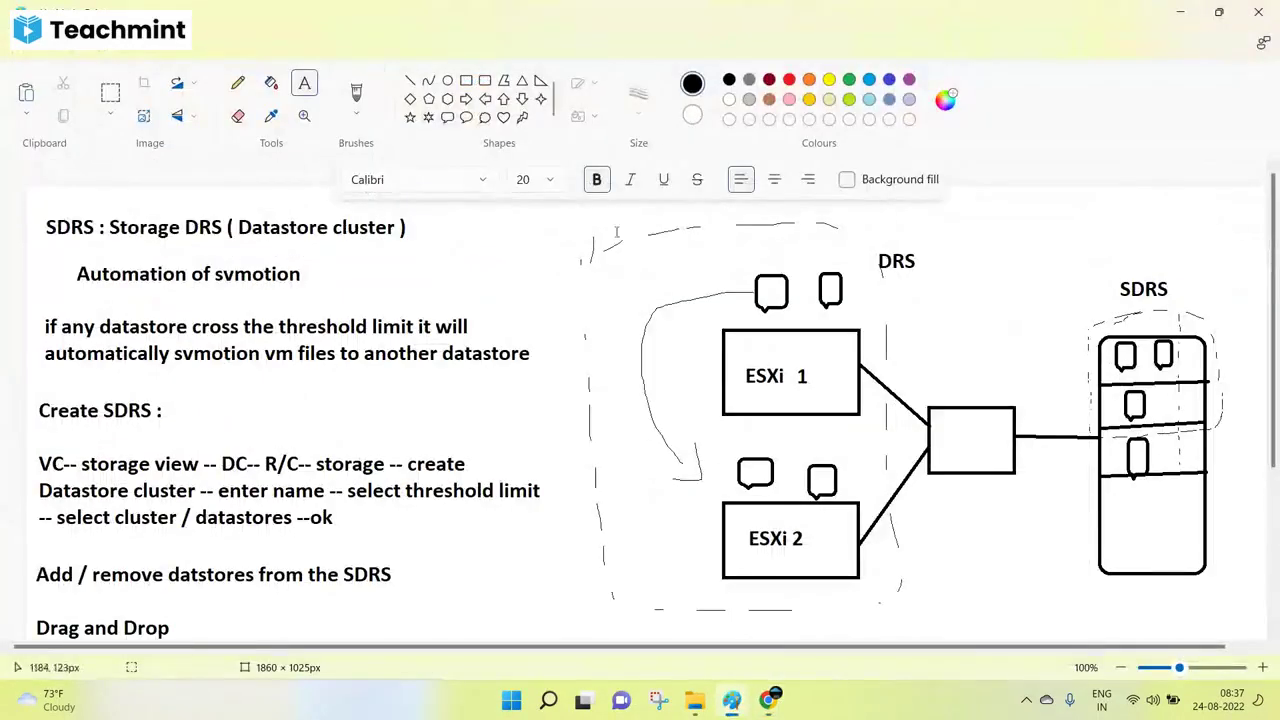
left_click(240, 86)
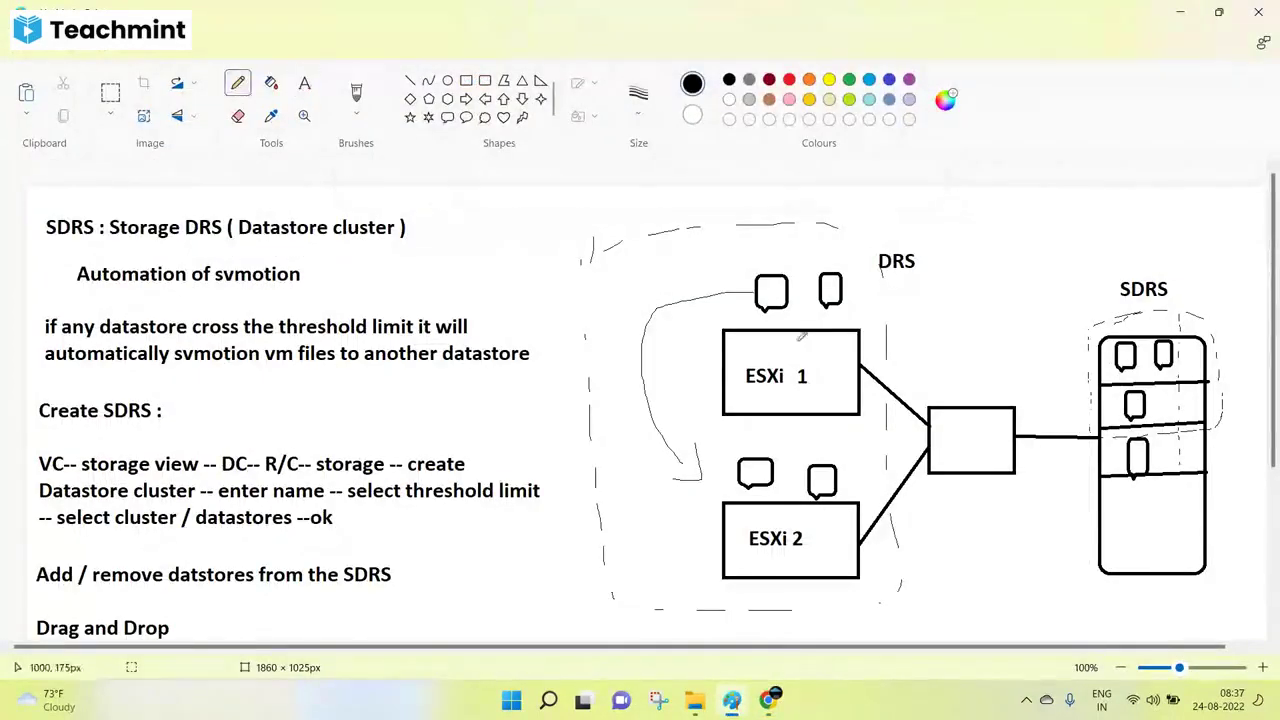
left_click_drag(826, 270, 848, 244)
mouse_move(772, 302)
left_mouse_down()
mouse_move(778, 340)
mouse_move(1000, 420)
mouse_move(1122, 348)
left_mouse_up()
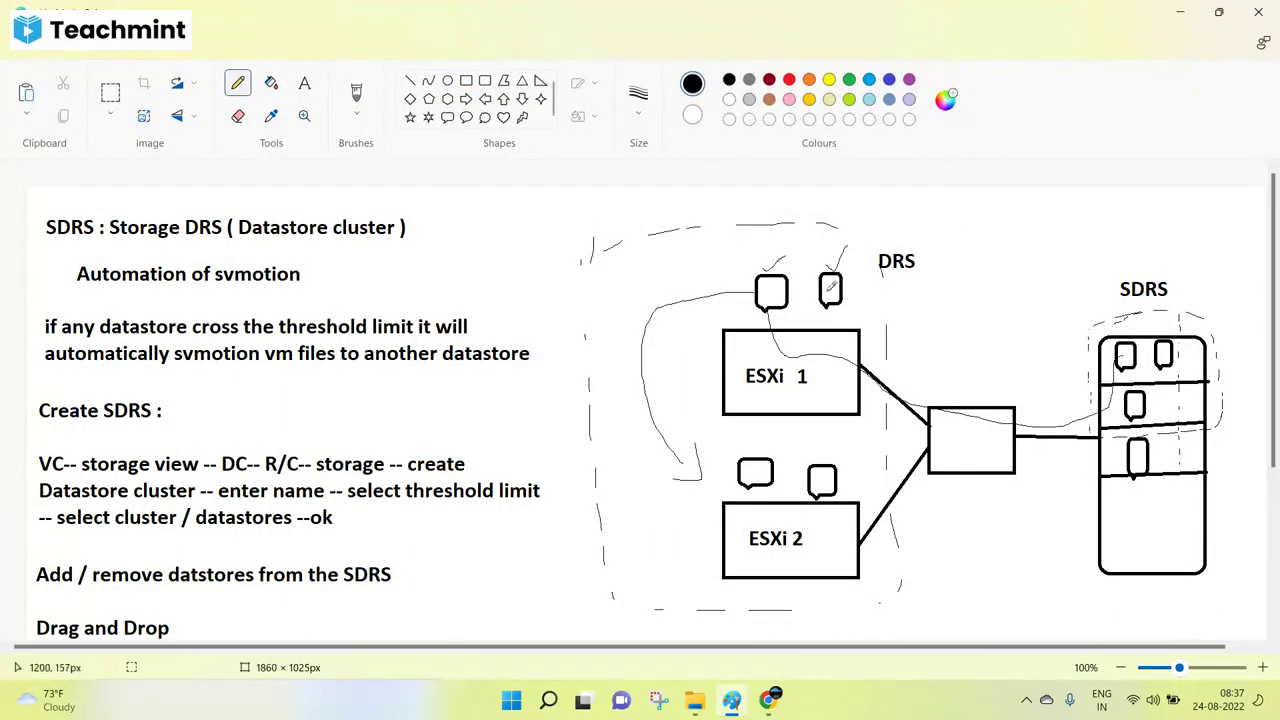
mouse_move(830, 287)
left_mouse_down()
mouse_move(865, 350)
mouse_move(958, 394)
mouse_move(1085, 375)
mouse_move(1090, 356)
left_mouse_up()
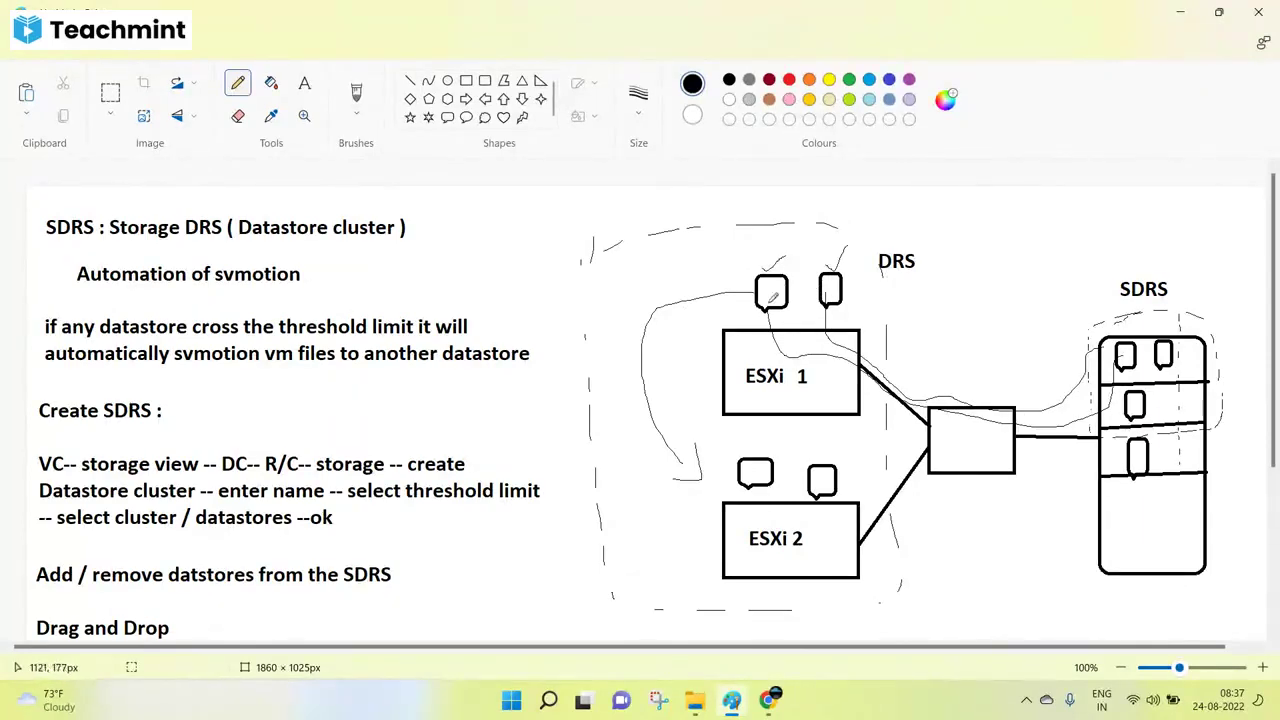
mouse_move(776, 304)
left_mouse_down()
mouse_move(800, 340)
mouse_move(1116, 354)
left_mouse_up()
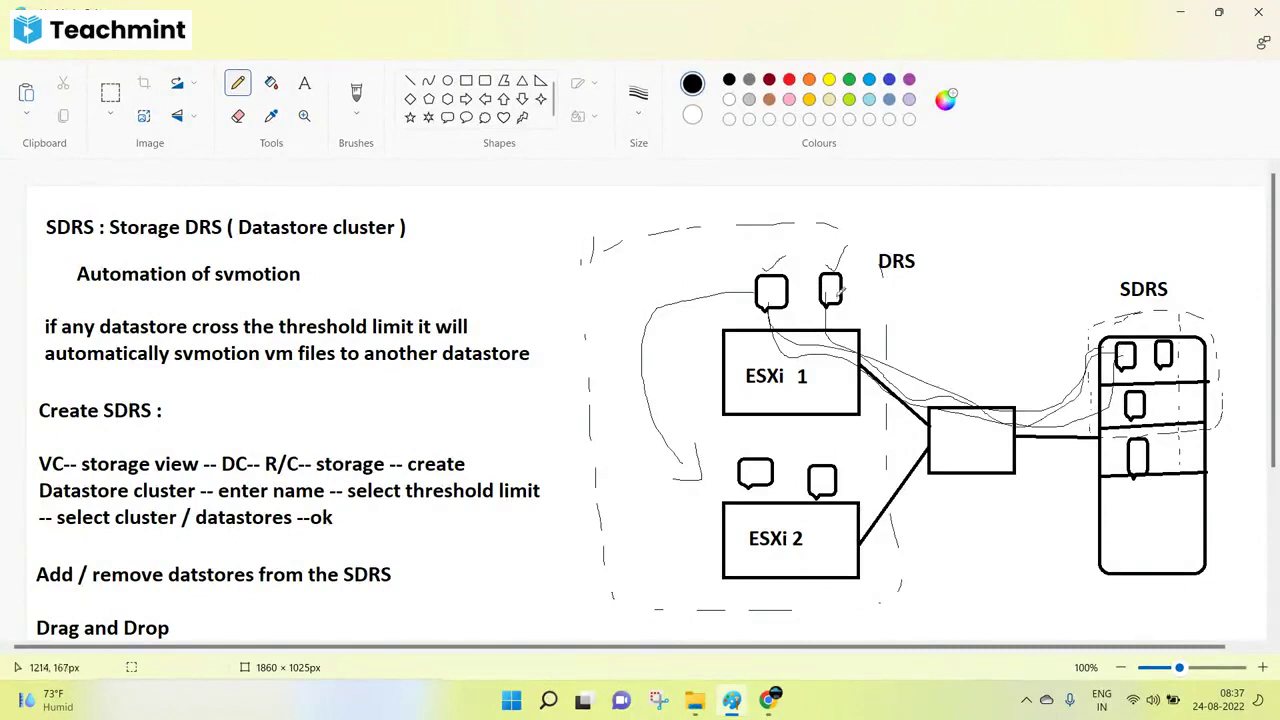
mouse_move(835, 288)
left_mouse_down()
mouse_move(857, 348)
mouse_move(1064, 372)
mouse_move(1114, 324)
left_mouse_up()
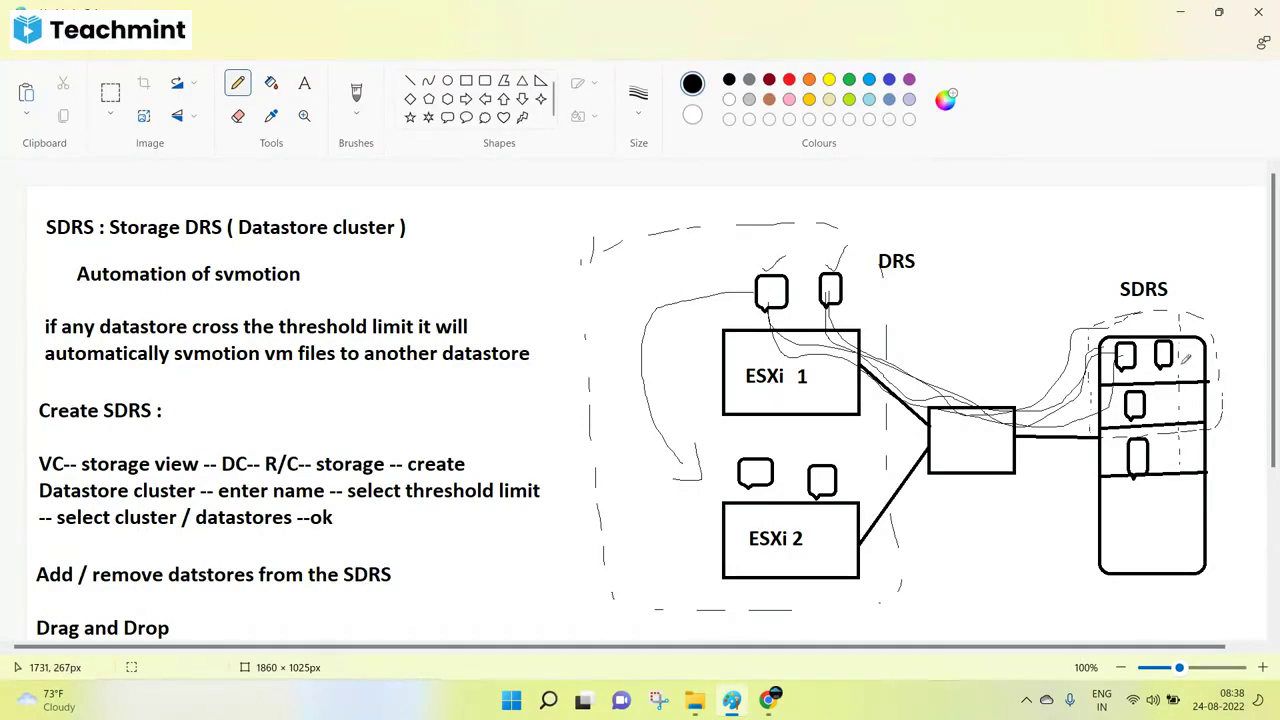
Switch to the vSphere Client and start a new datastore cluster for the Bangalore datacenter from the storage inventory.
mouse_move(768, 698)
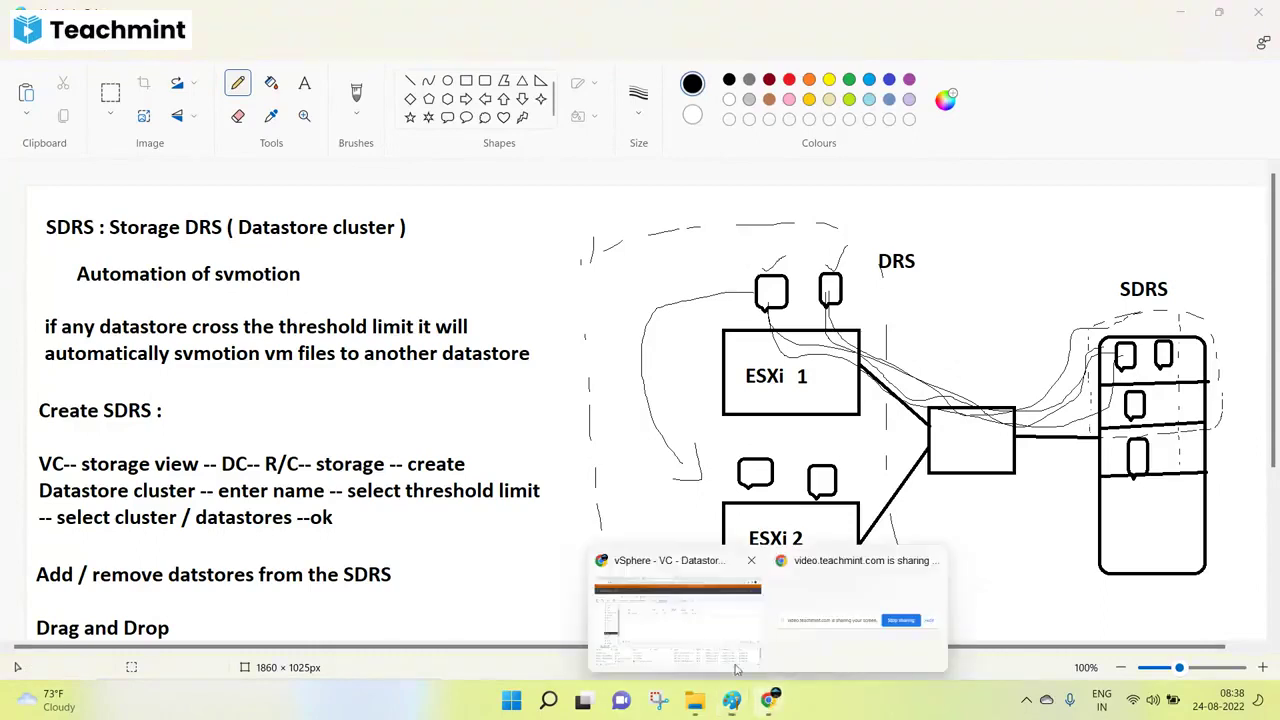
left_click(736, 668)
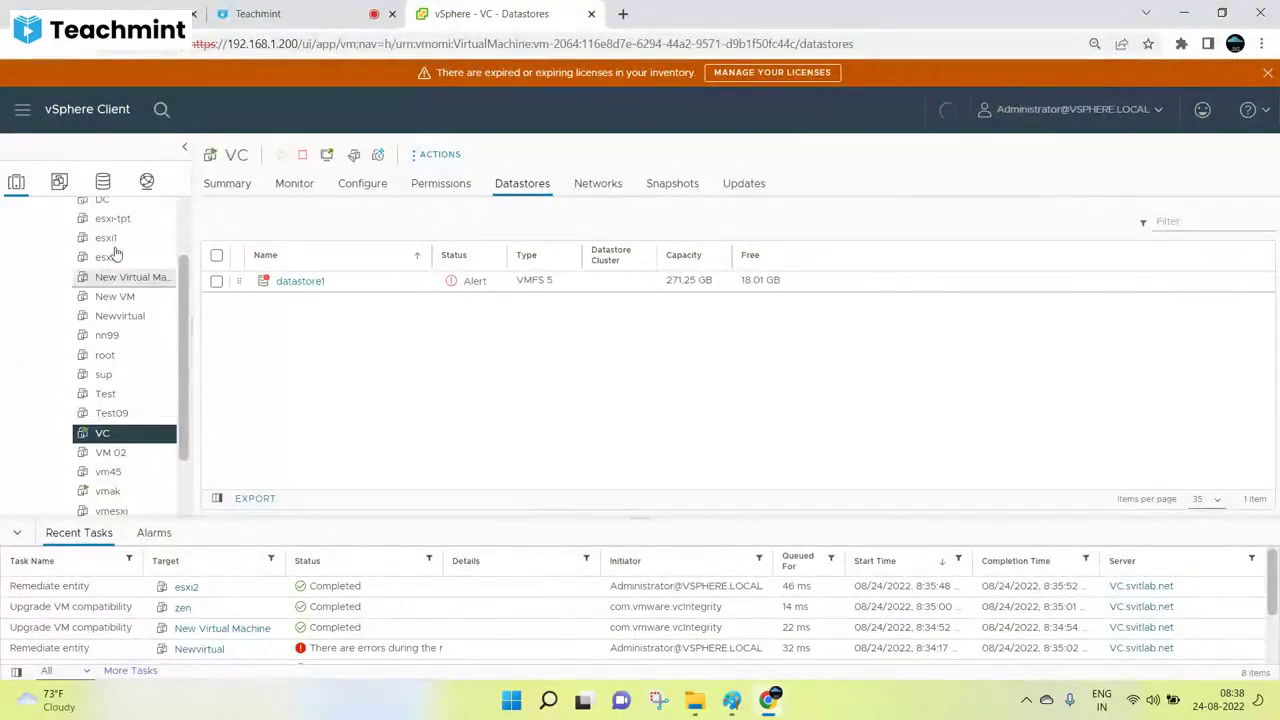
left_click(102, 181)
right_click(87, 229)
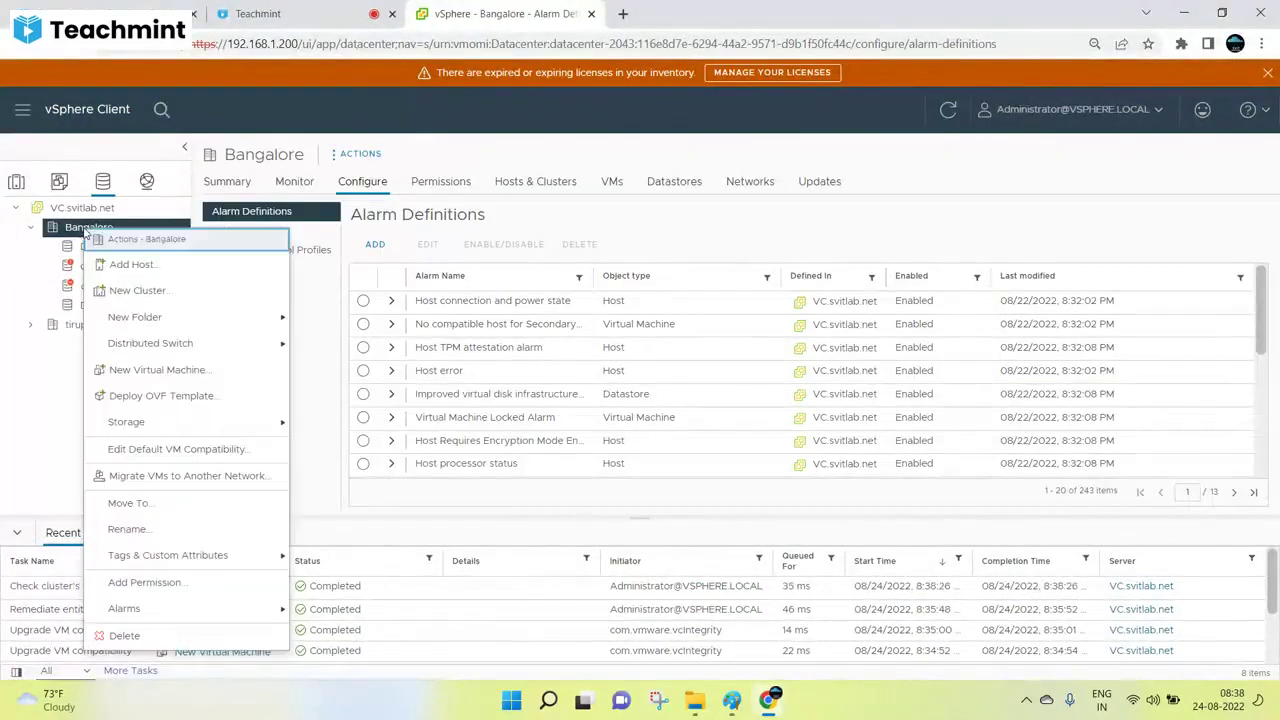
mouse_move(166, 426)
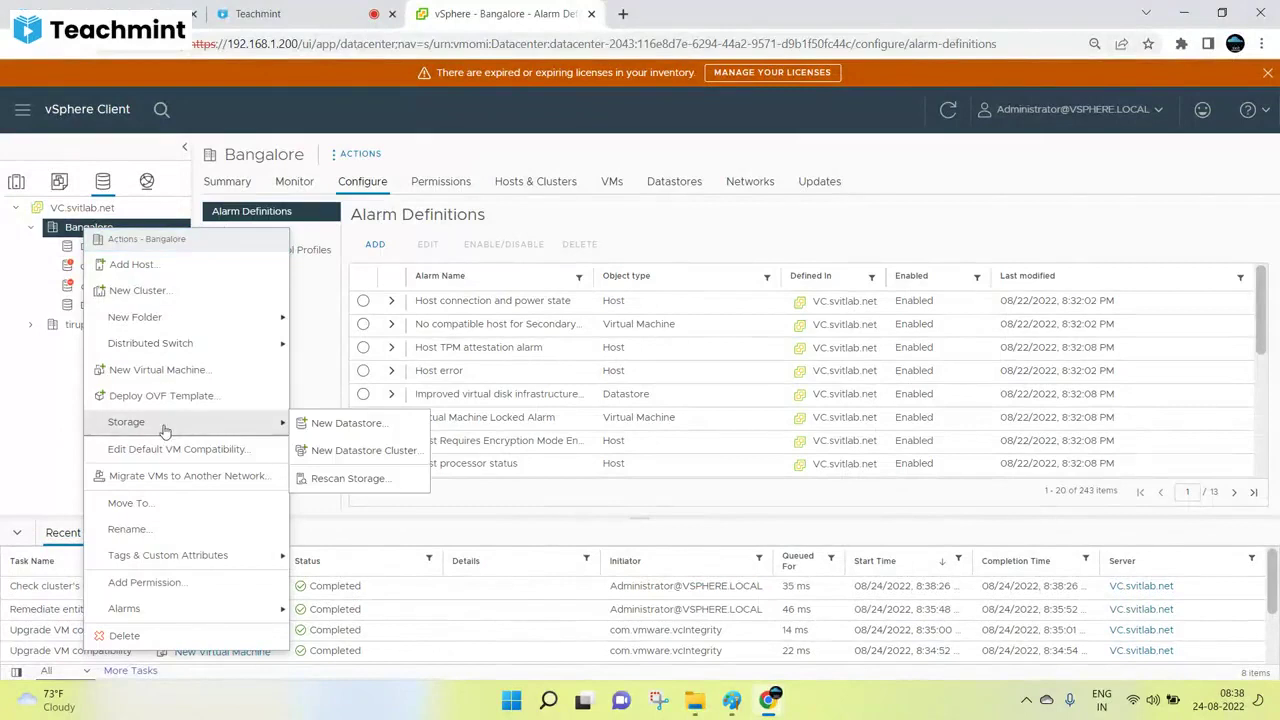
left_click(345, 451)
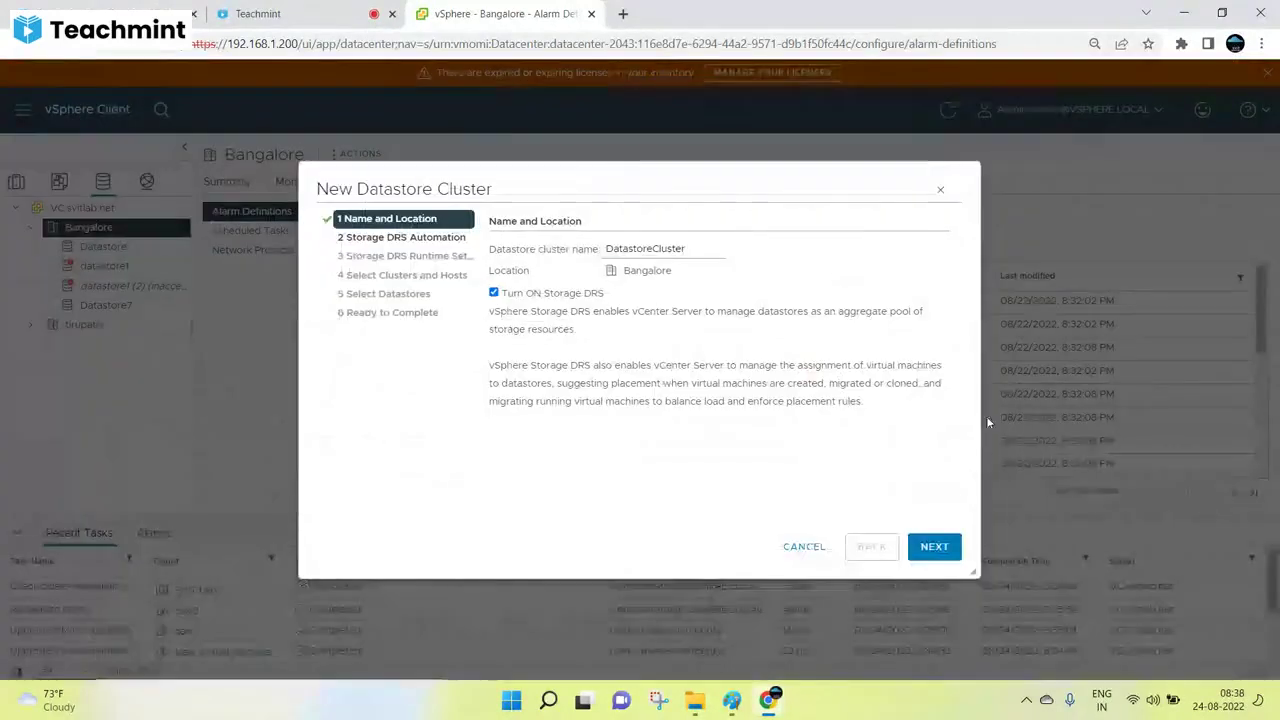
Accept the default name and automation settings, and select the I/O latency threshold value in the Storage DRS runtime settings.
left_click(938, 555)
left_click(932, 547)
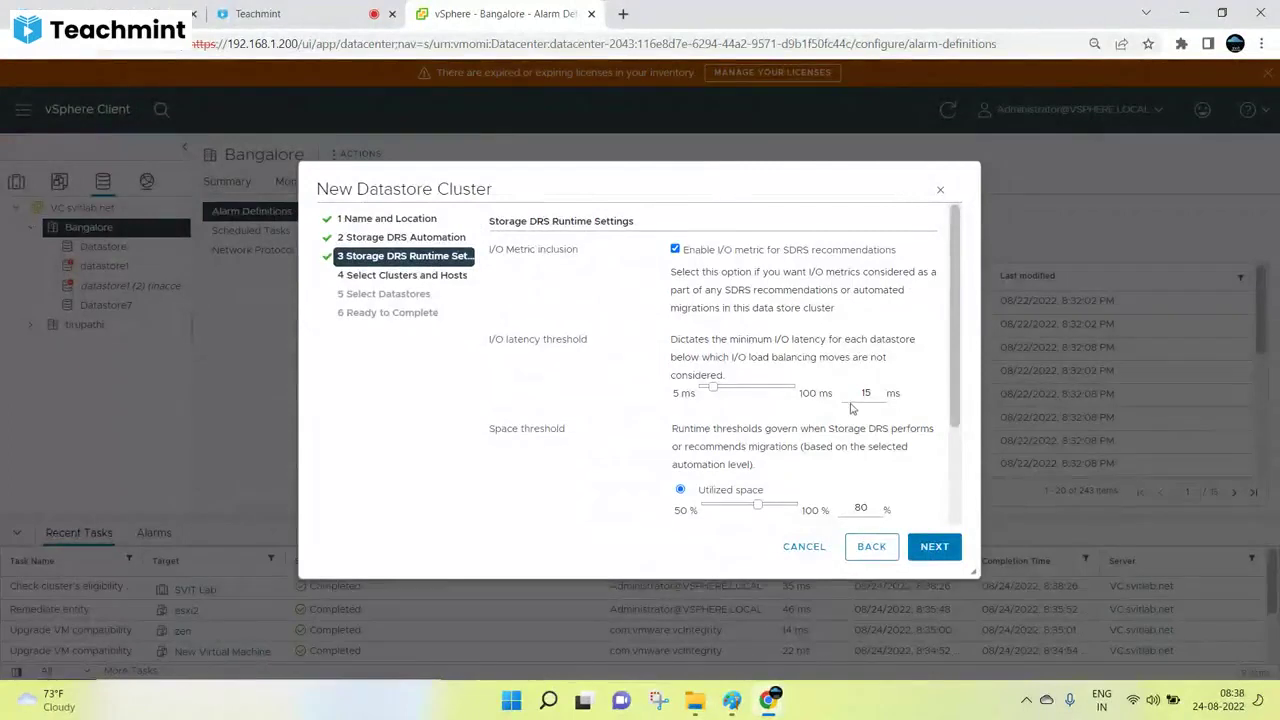
scroll(852, 408, "down", 2)
scroll(823, 386, "up", 1)
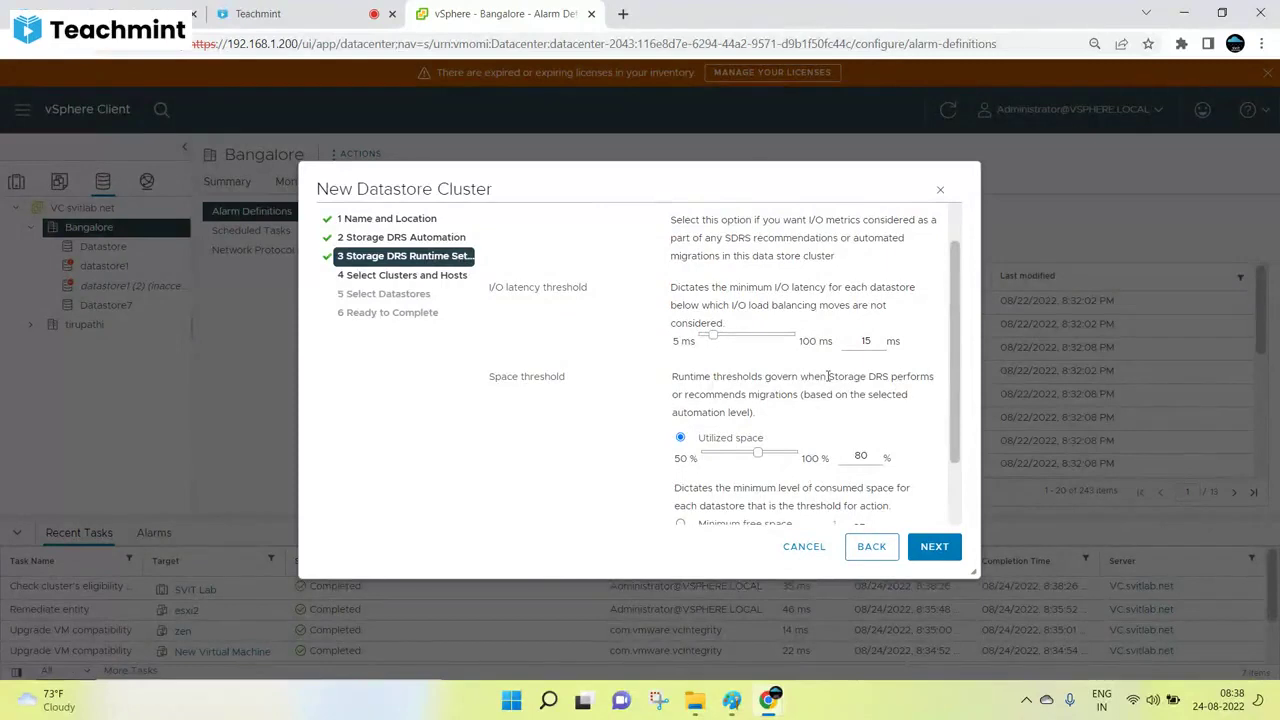
double_click(858, 341)
In the Paint diagram, draw more pencil paths between the ESXi 1 VMs and the SDRS datastores, then return to the vSphere Client.
left_click(732, 700)
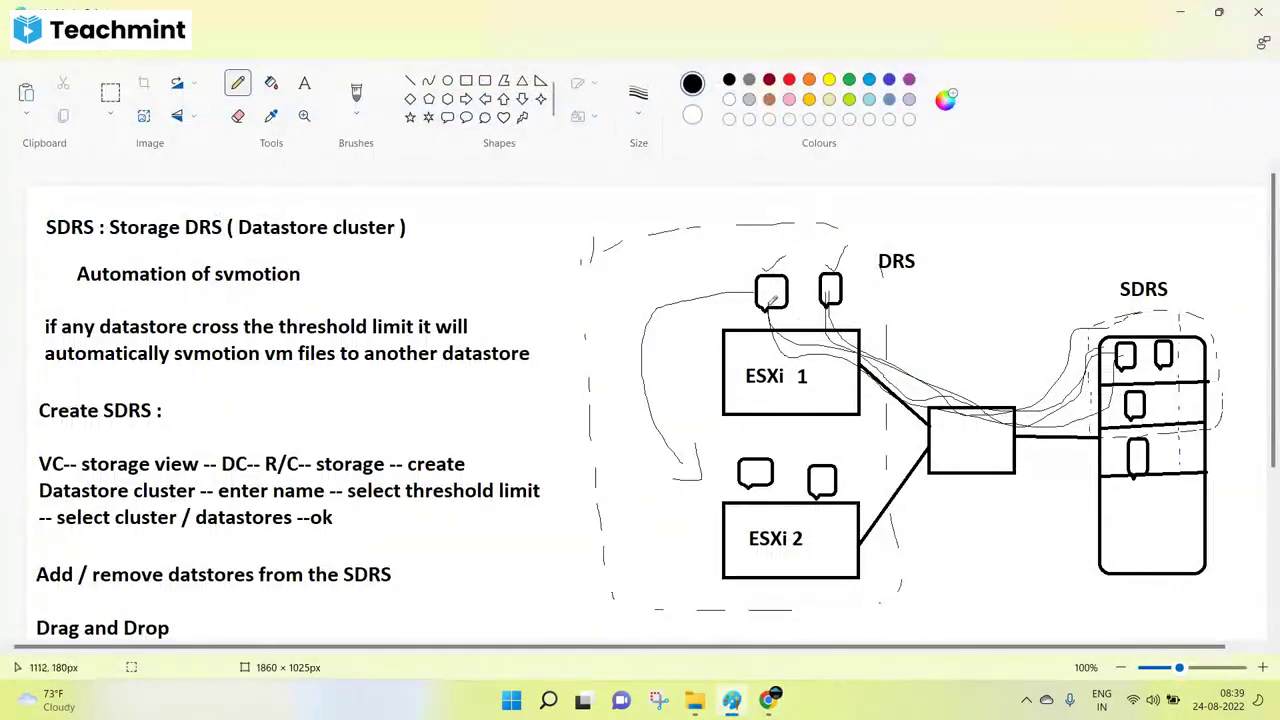
mouse_move(837, 352)
left_mouse_down()
mouse_move(1082, 388)
mouse_move(1133, 354)
left_mouse_up()
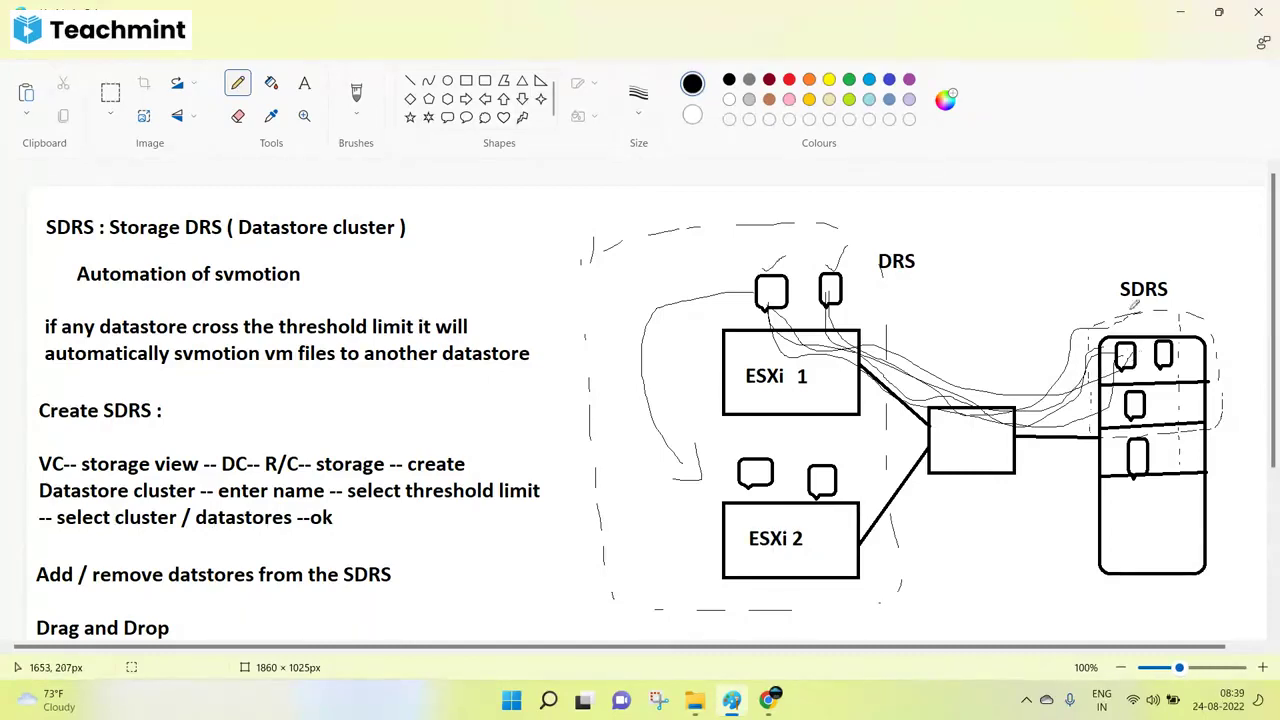
mouse_move(1110, 350)
left_mouse_down()
mouse_move(1005, 410)
mouse_move(1086, 428)
mouse_move(1106, 405)
left_mouse_up()
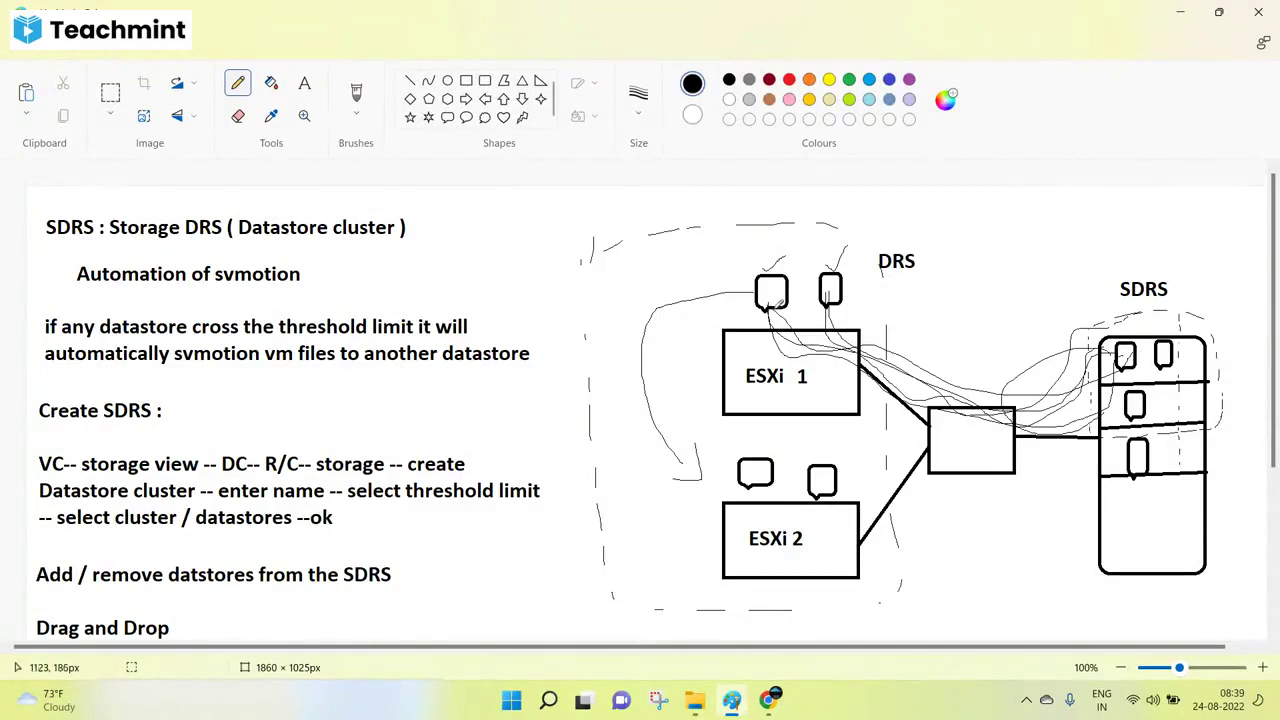
mouse_move(897, 381)
left_mouse_down()
mouse_move(1100, 412)
mouse_move(1157, 399)
left_mouse_up()
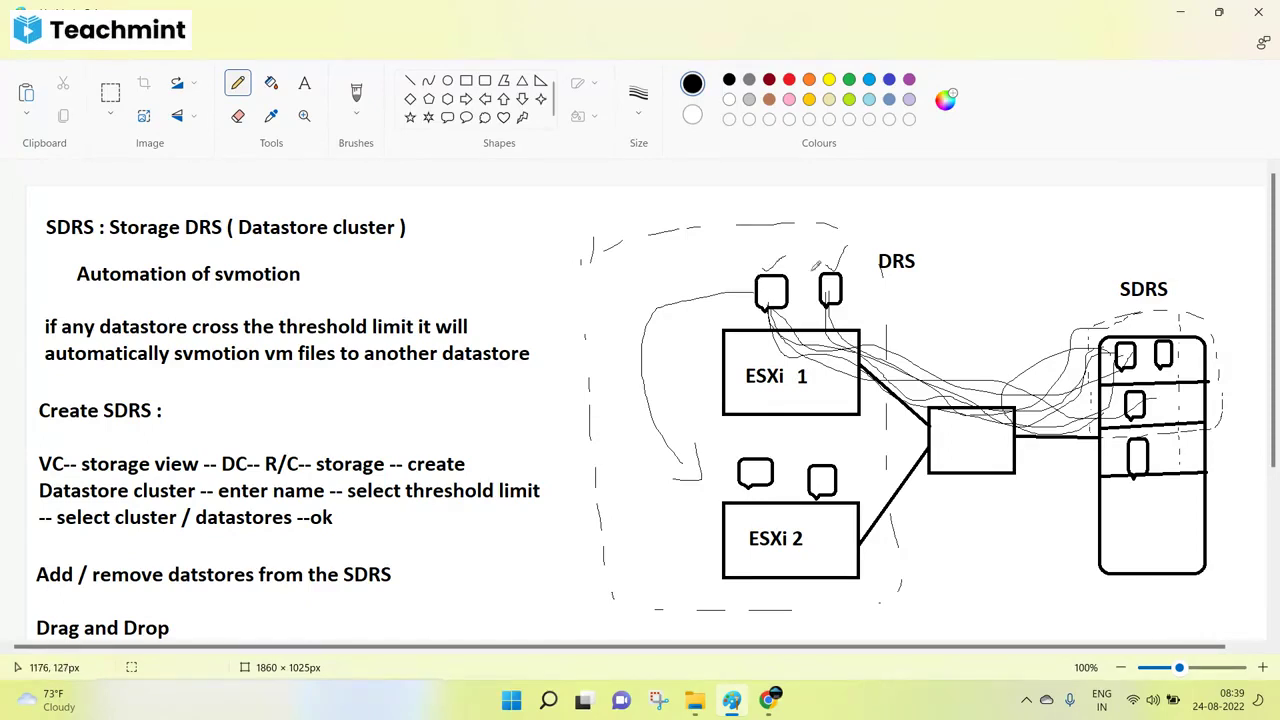
left_click(768, 699)
left_click(650, 607)
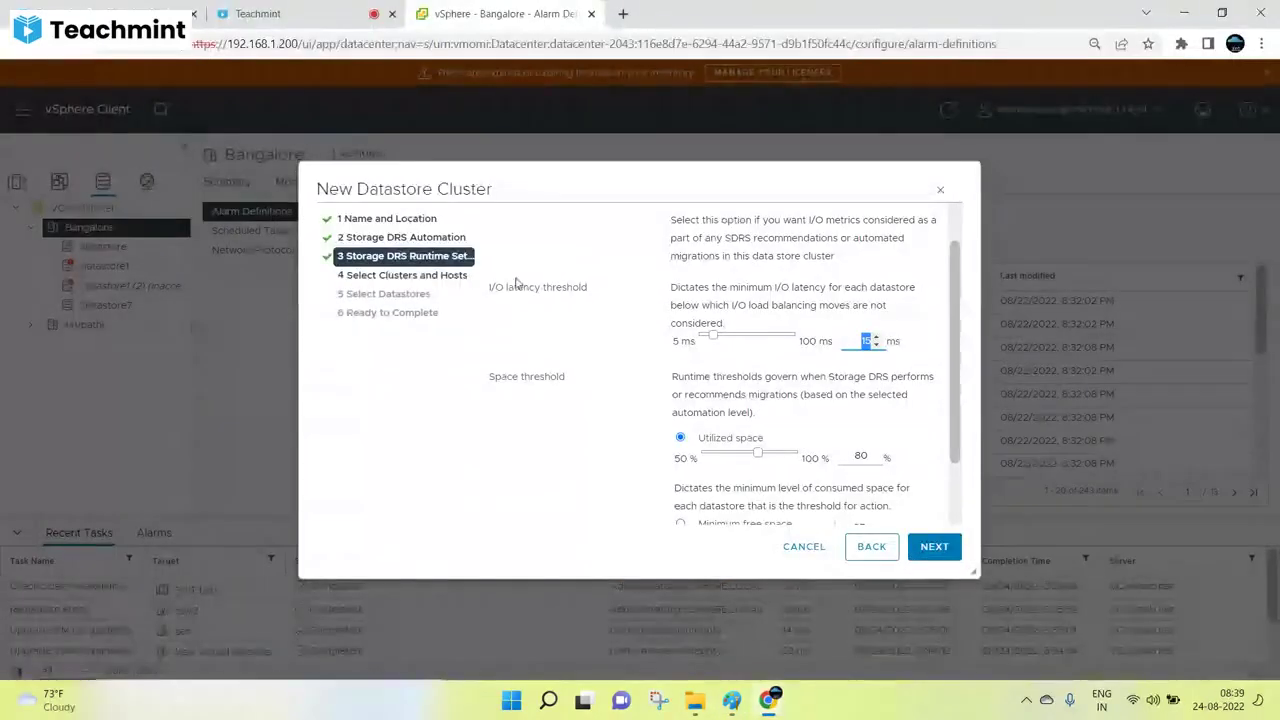
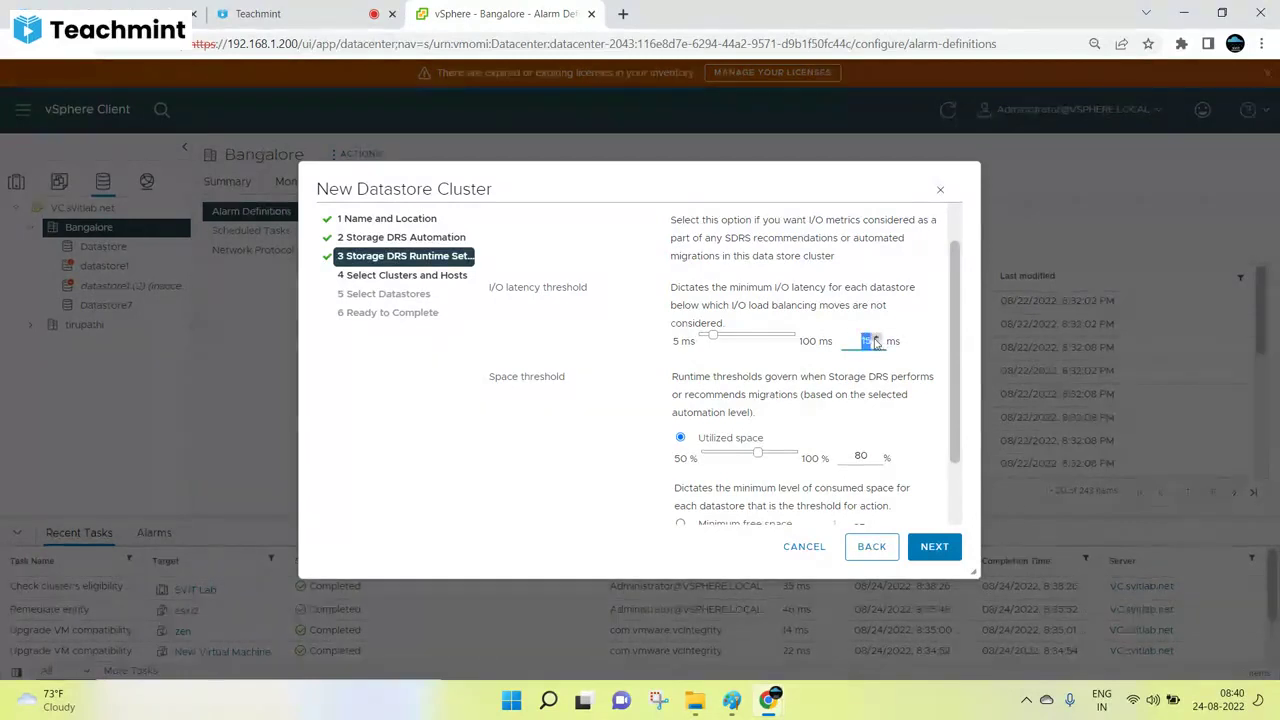
In the Paint diagram, draw another pencil stroke around the first VM in the SDRS storage, and return to the vSphere Client.
left_click(731, 703)
left_click(731, 703)
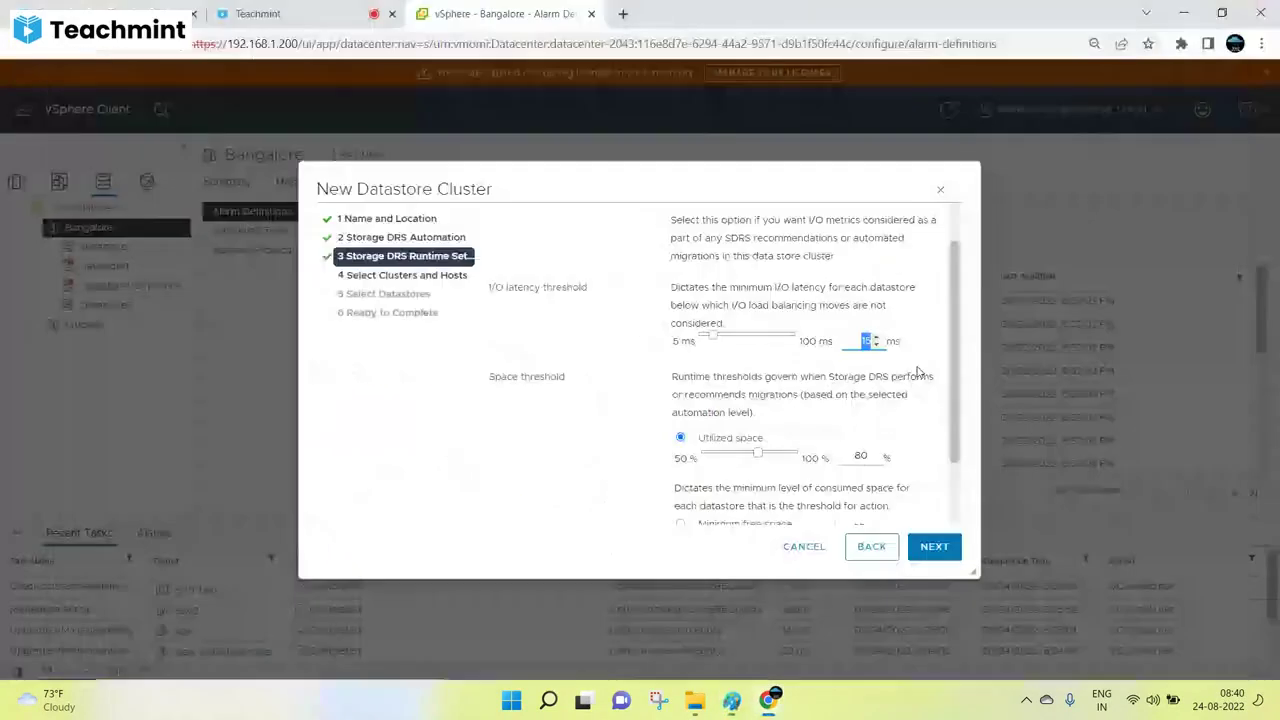
left_click(731, 703)
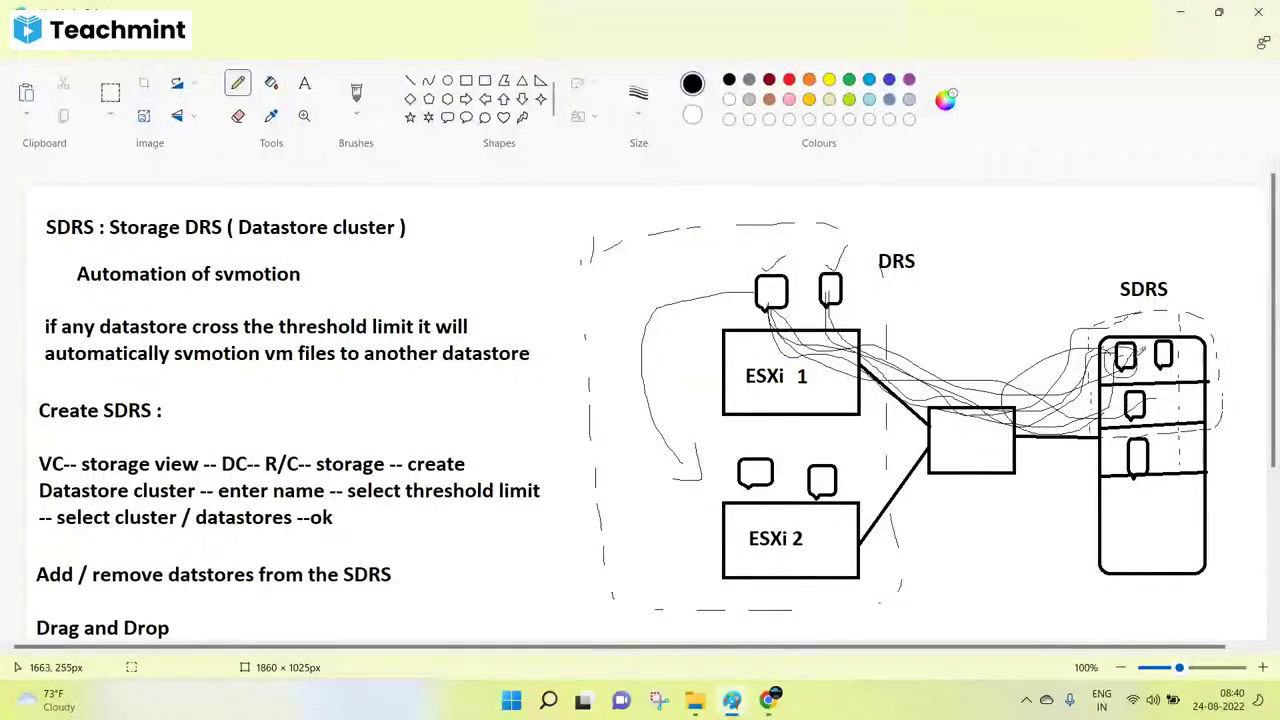
mouse_move(1124, 355)
left_mouse_down()
mouse_move(1032, 400)
mouse_move(1098, 420)
mouse_move(1082, 446)
left_mouse_up()
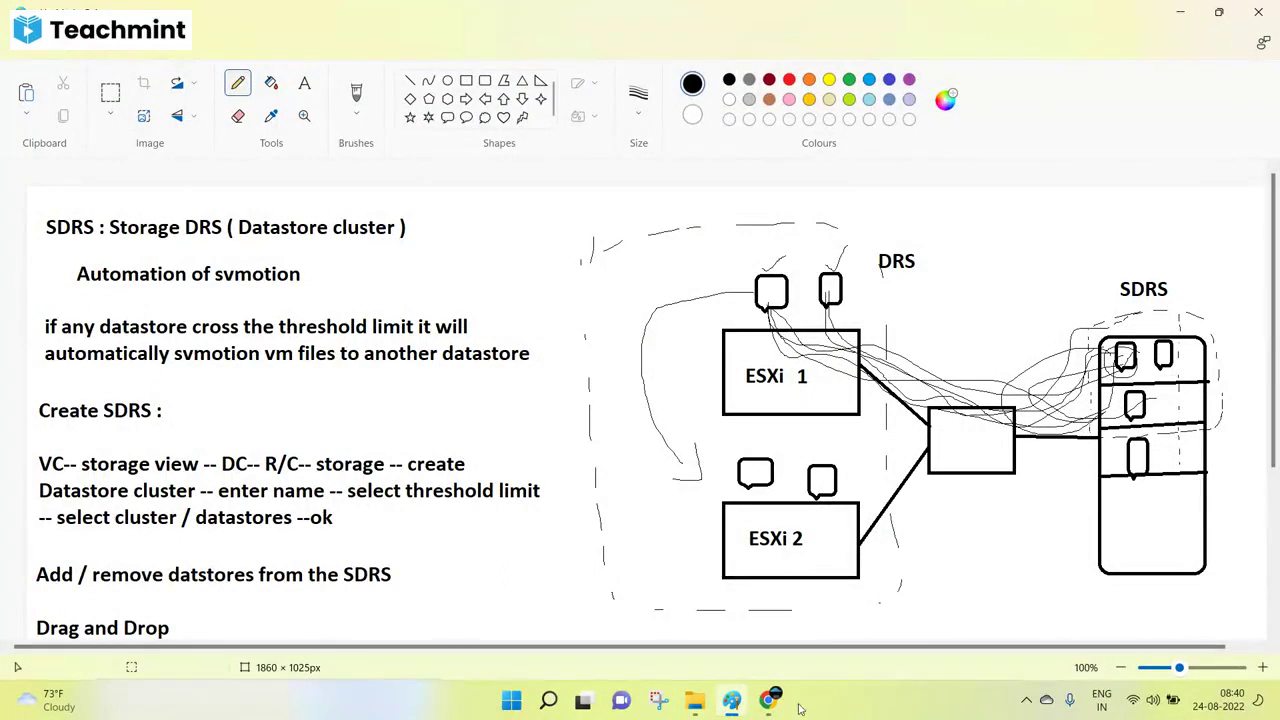
left_click(768, 699)
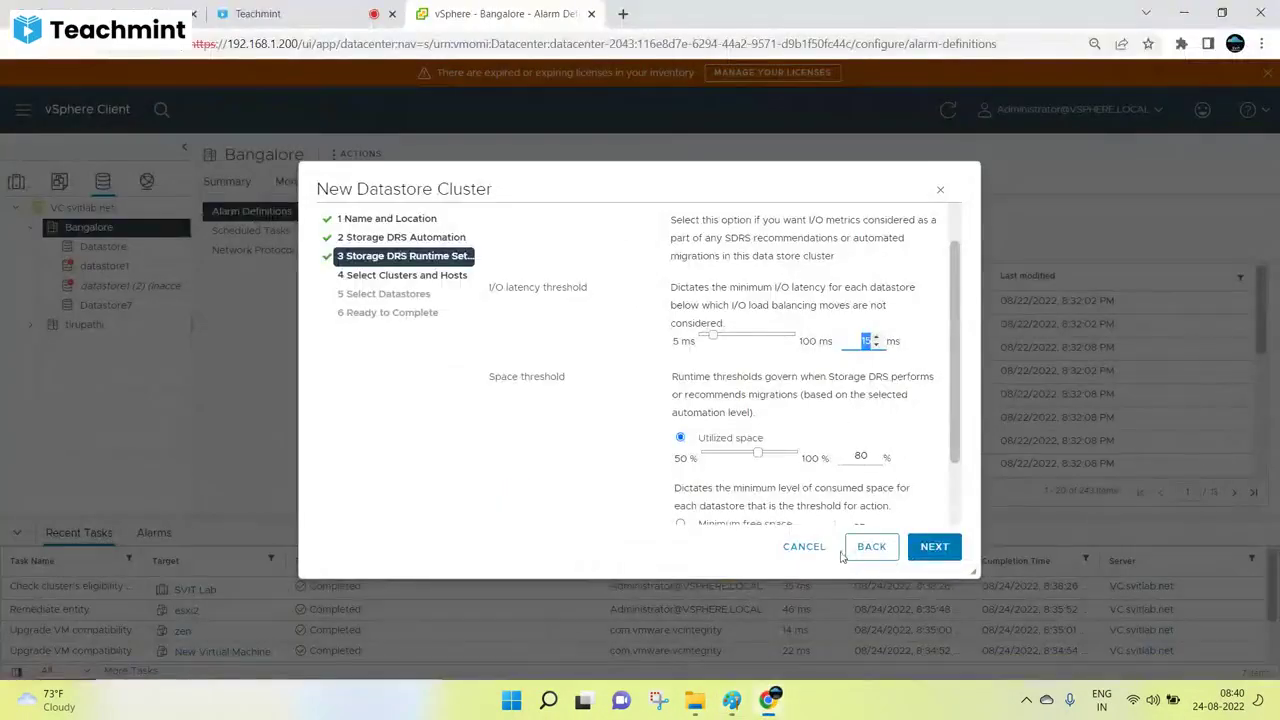
Finish creating the datastore cluster with the SVIT Lab cluster and the datastores datastore1 and Datastore7, keeping the runtime settings.
left_click(938, 556)
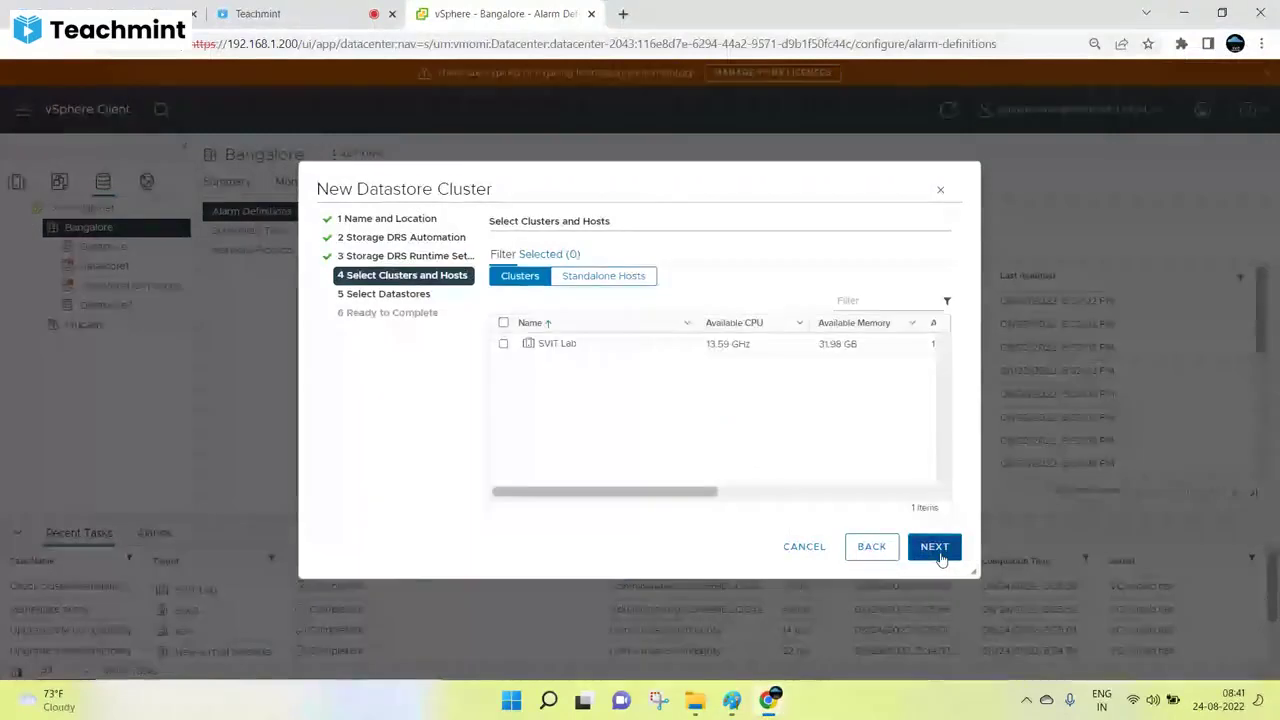
left_click(503, 343)
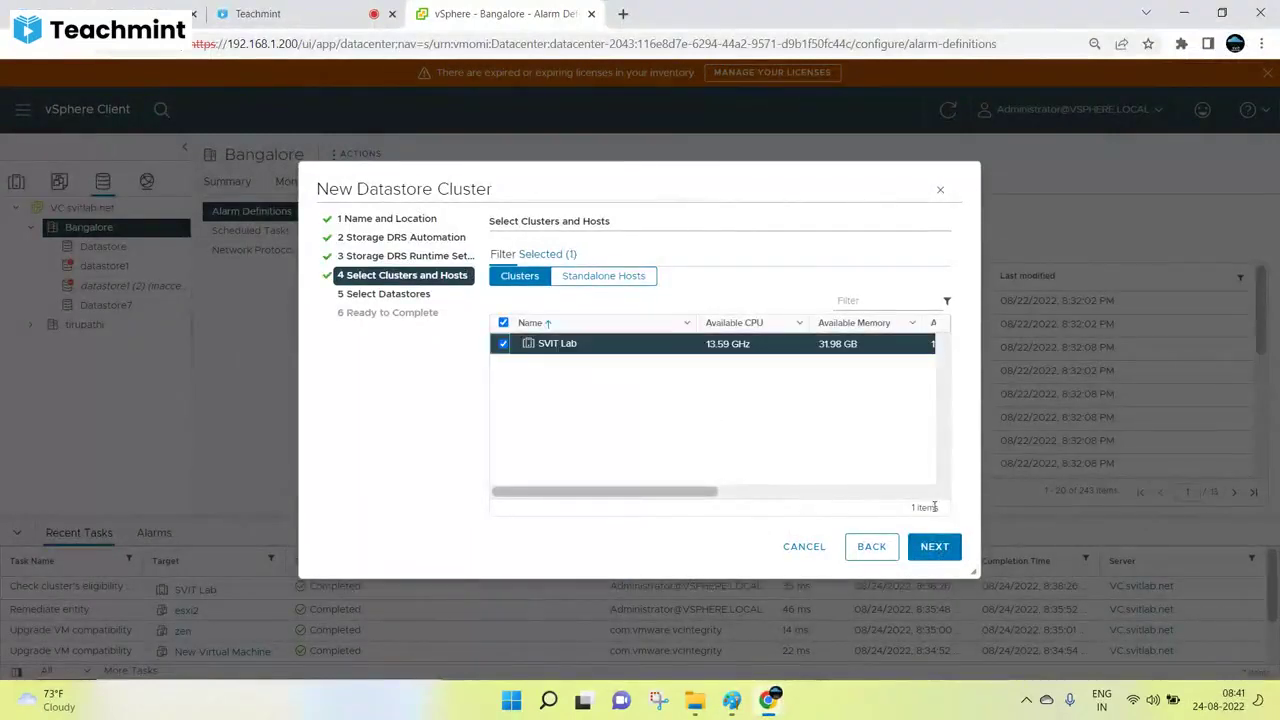
left_click(934, 548)
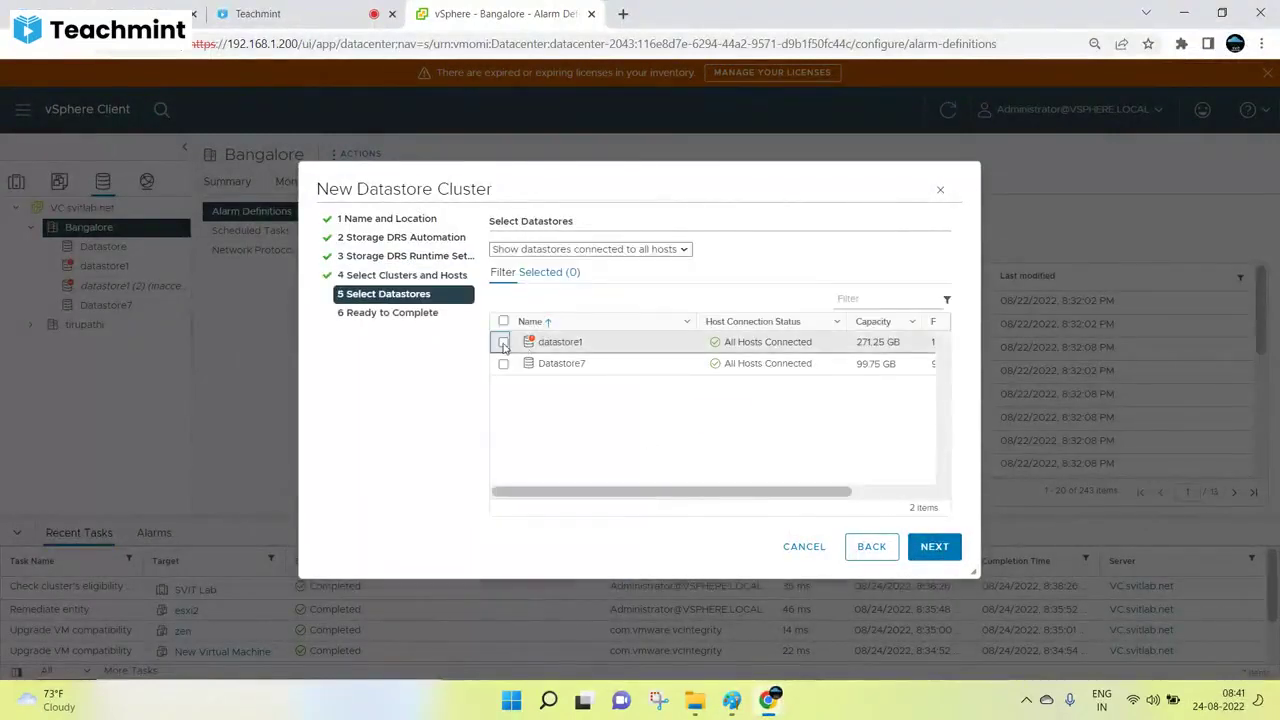
left_click(503, 343)
left_click(503, 364)
left_click(934, 549)
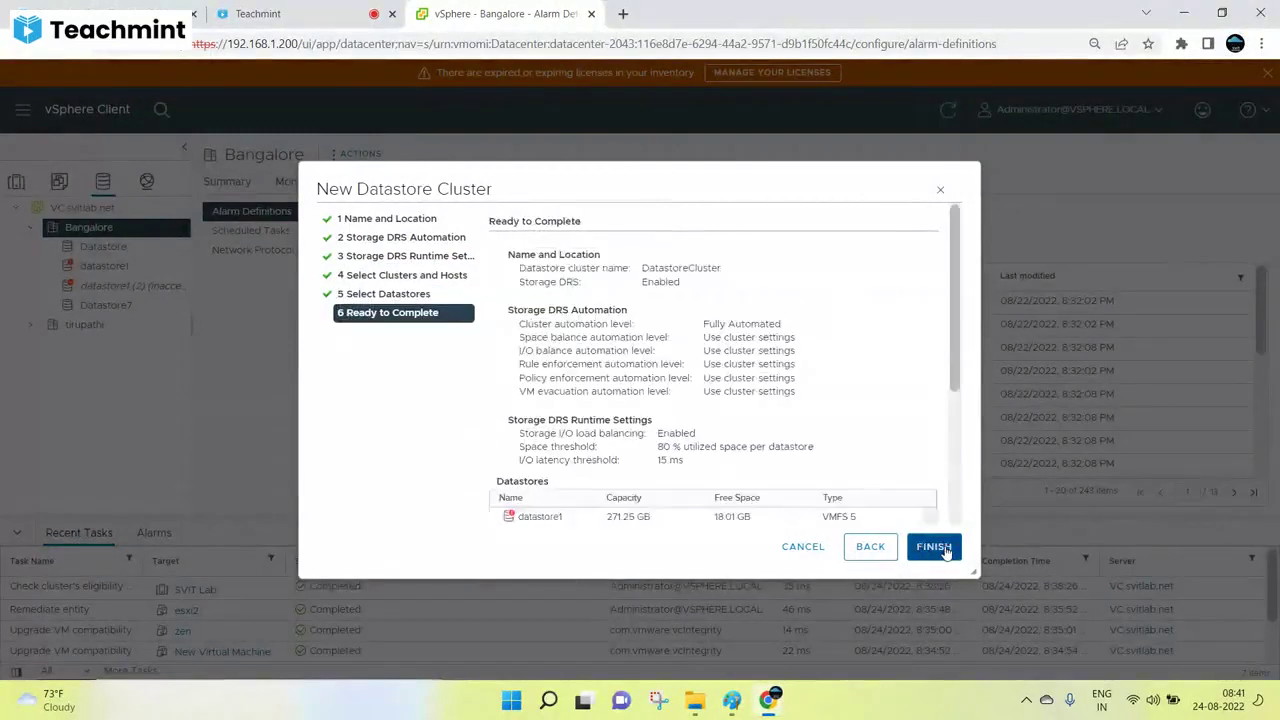
left_click(934, 547)
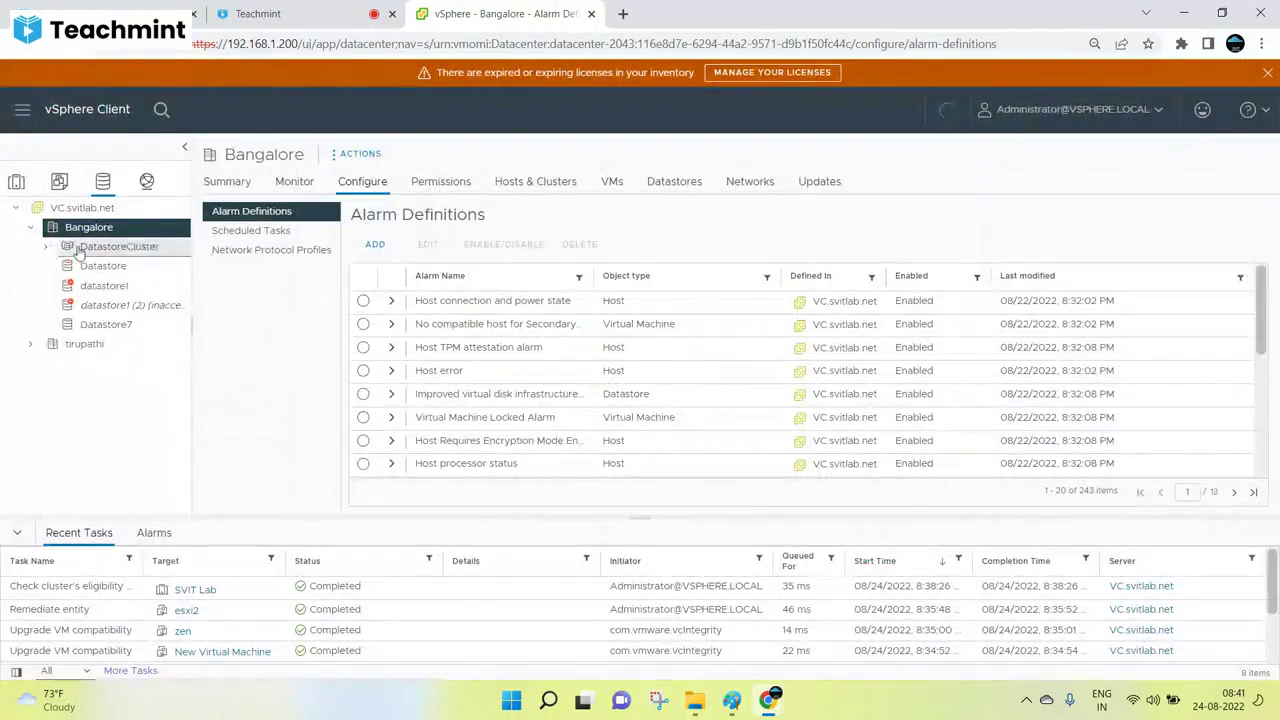
Expand DatastoreCluster in the storage inventory and review its summary along with the SVIT Lab cluster's summary.
left_click(47, 247)
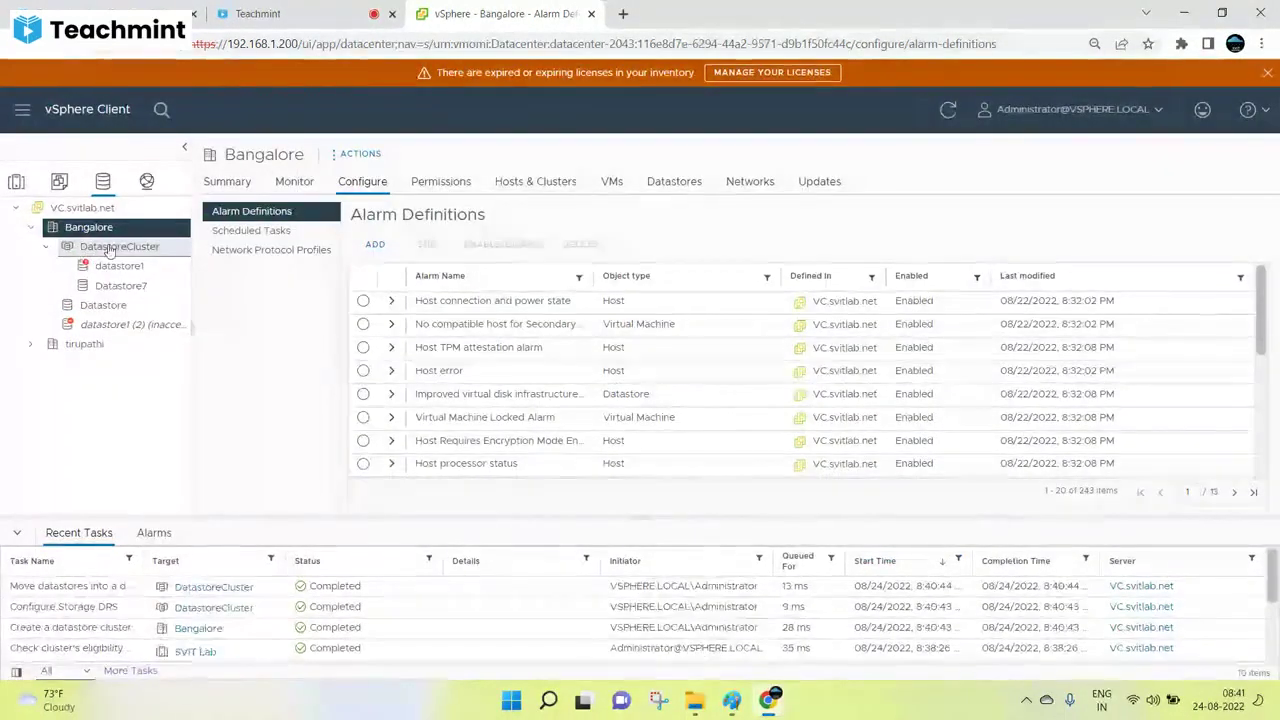
left_click(112, 247)
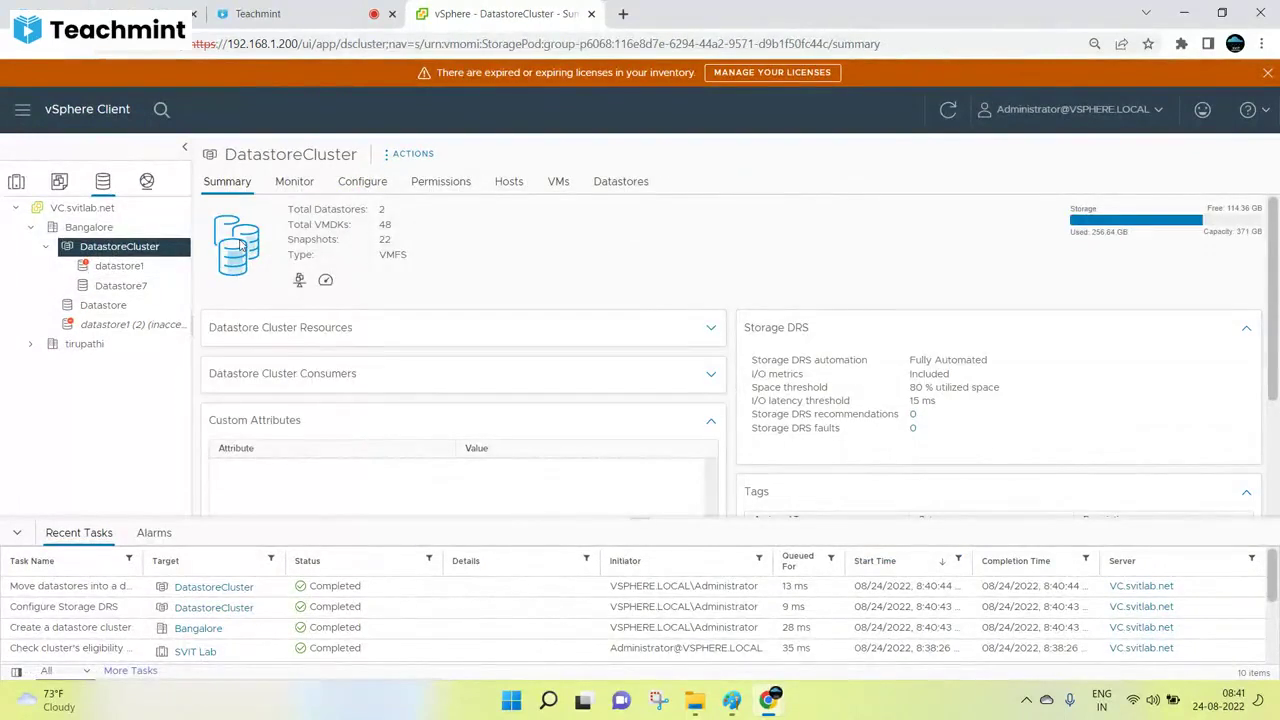
left_click(16, 181)
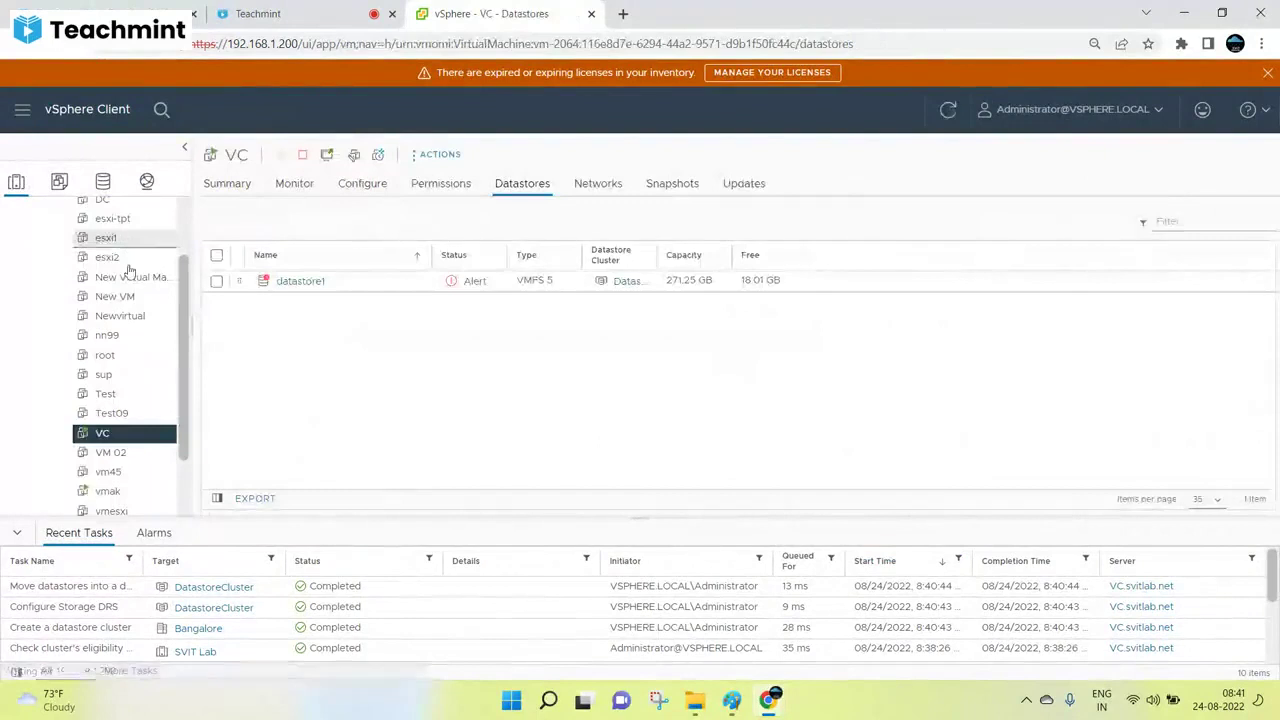
left_click(95, 246)
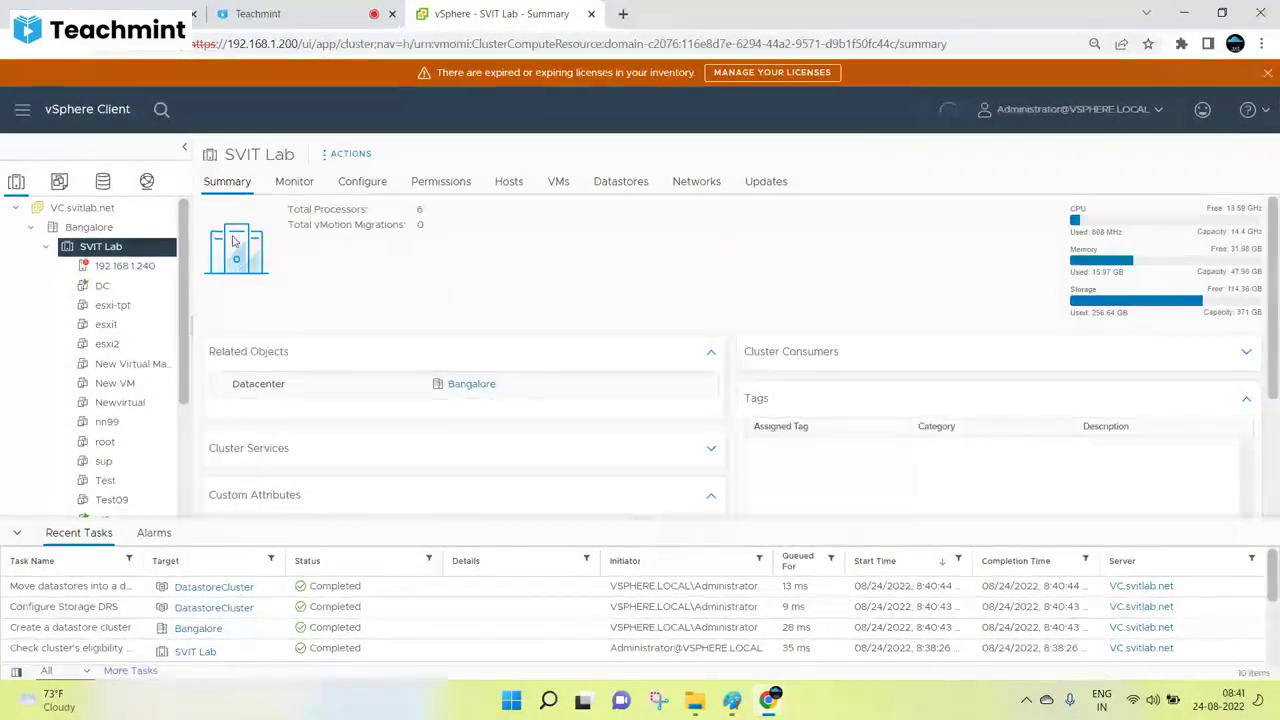
left_click(102, 181)
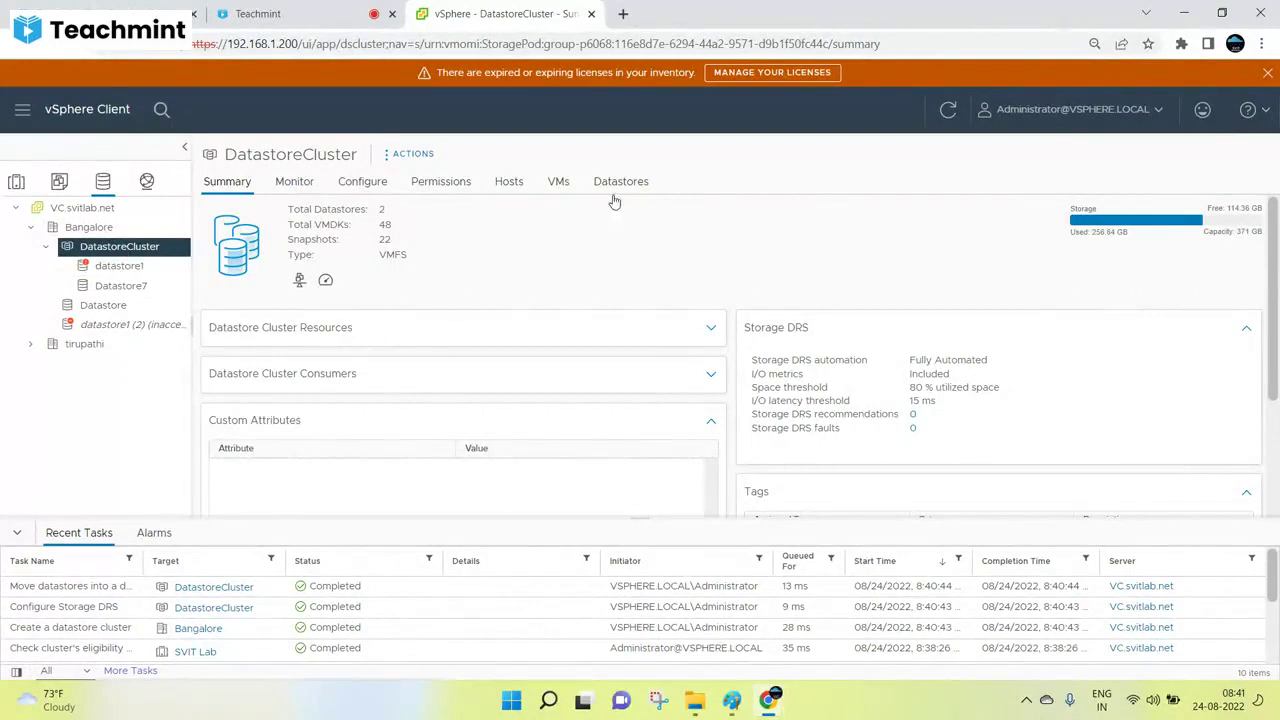
Demonstrate adding Datastore to DatastoreCluster and removing it again by moving it back to the Bangalore datacenter.
left_click(98, 308)
left_click_drag(100, 310, 116, 244)
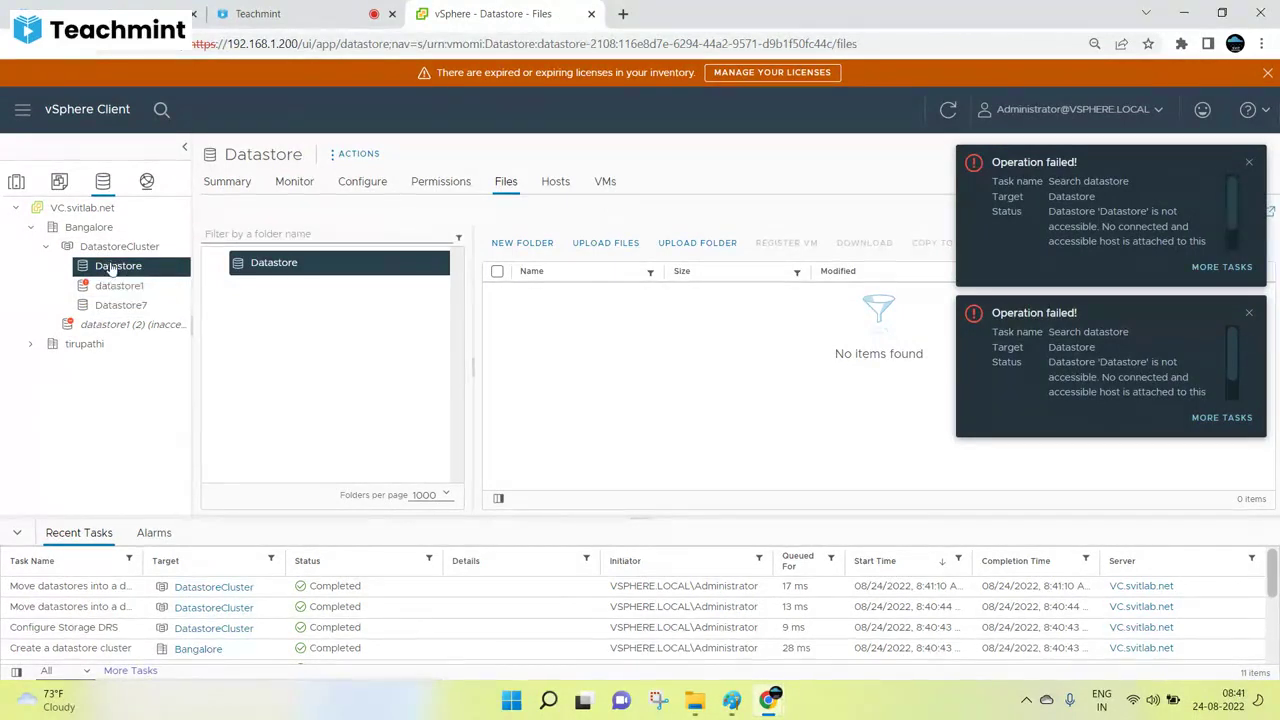
left_click_drag(112, 270, 79, 224)
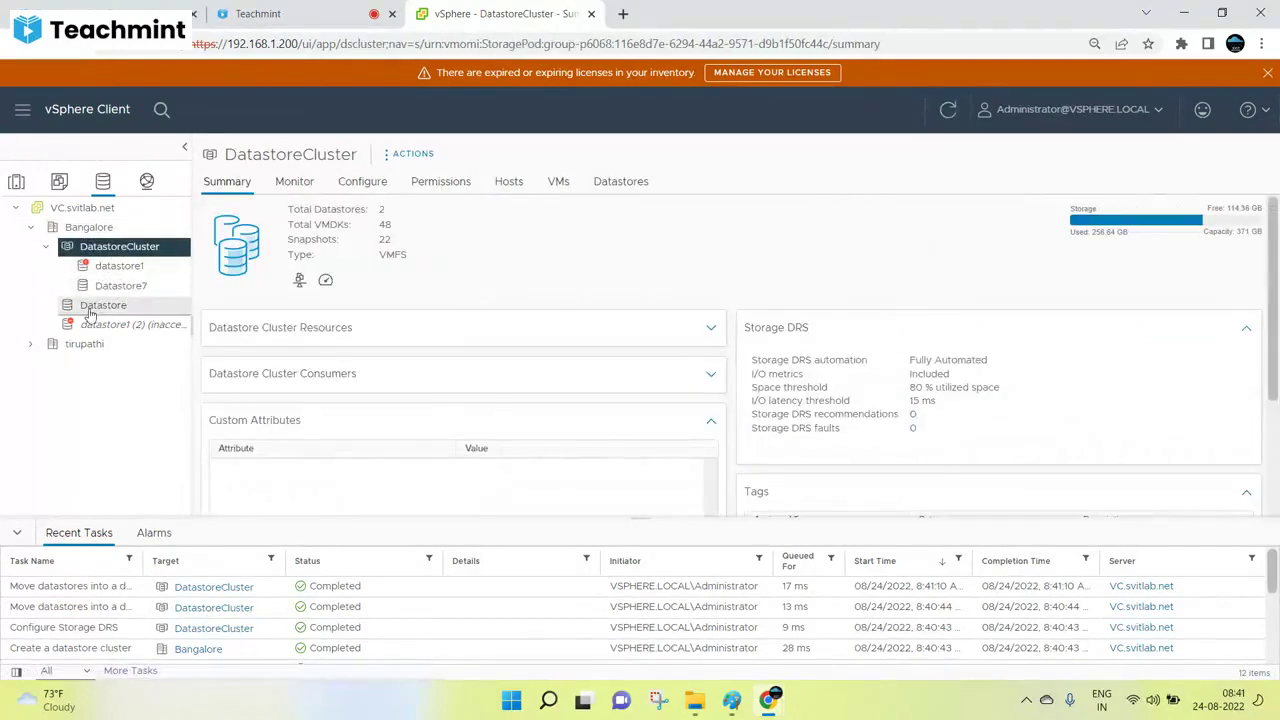
left_click(45, 247)
left_click(46, 249)
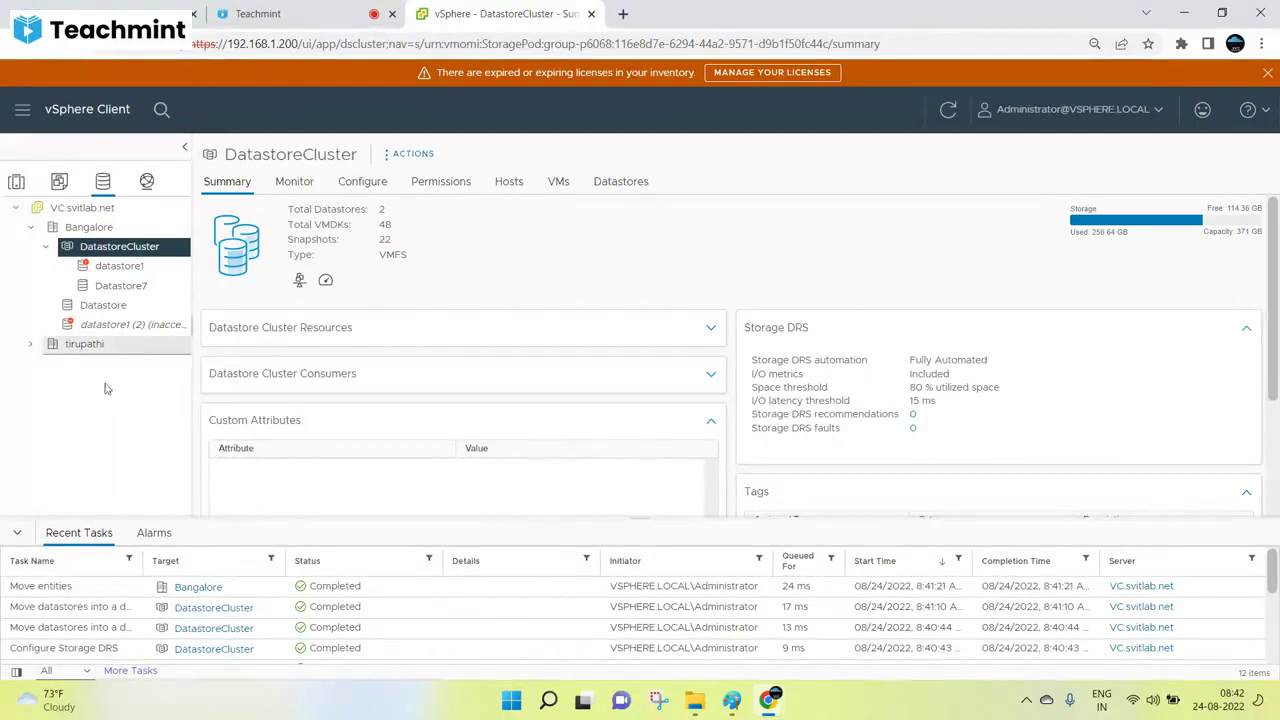
View the files on Datastore7, return to the SVIT Lab cluster and widen the inventory tree to show full VM names.
left_click(109, 287)
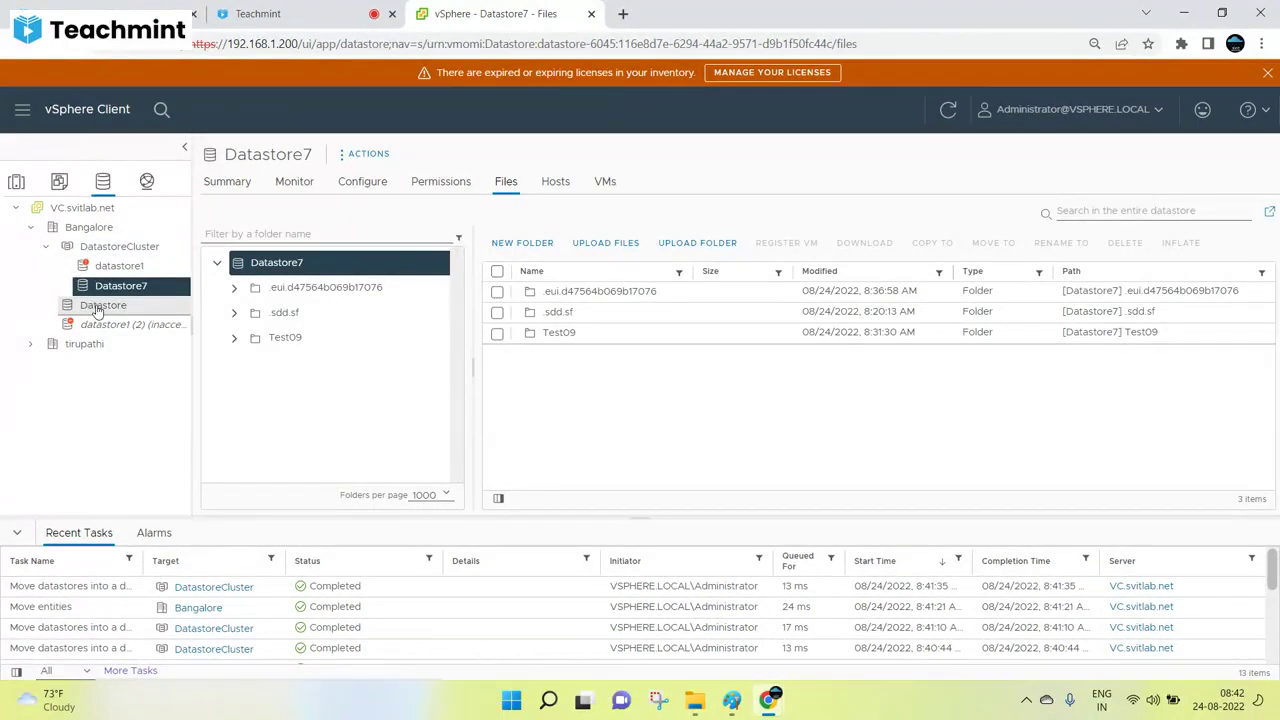
left_click(16, 181)
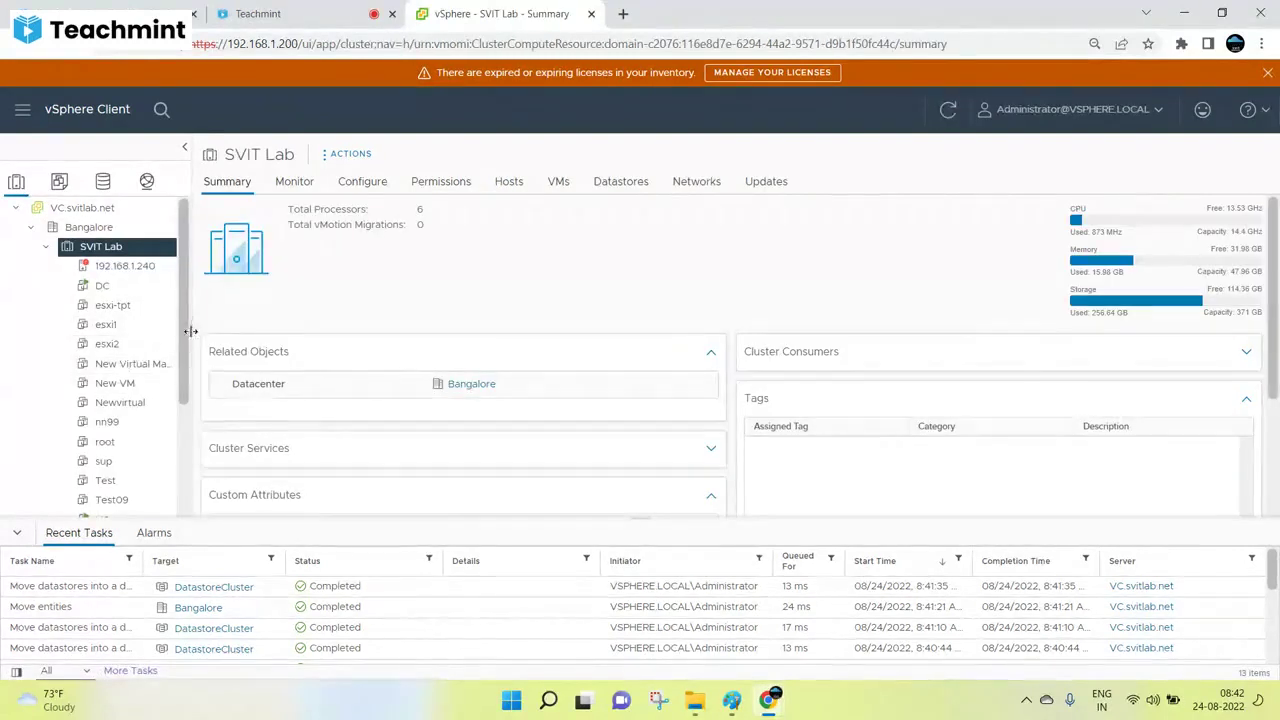
left_click_drag(190, 330, 210, 380)
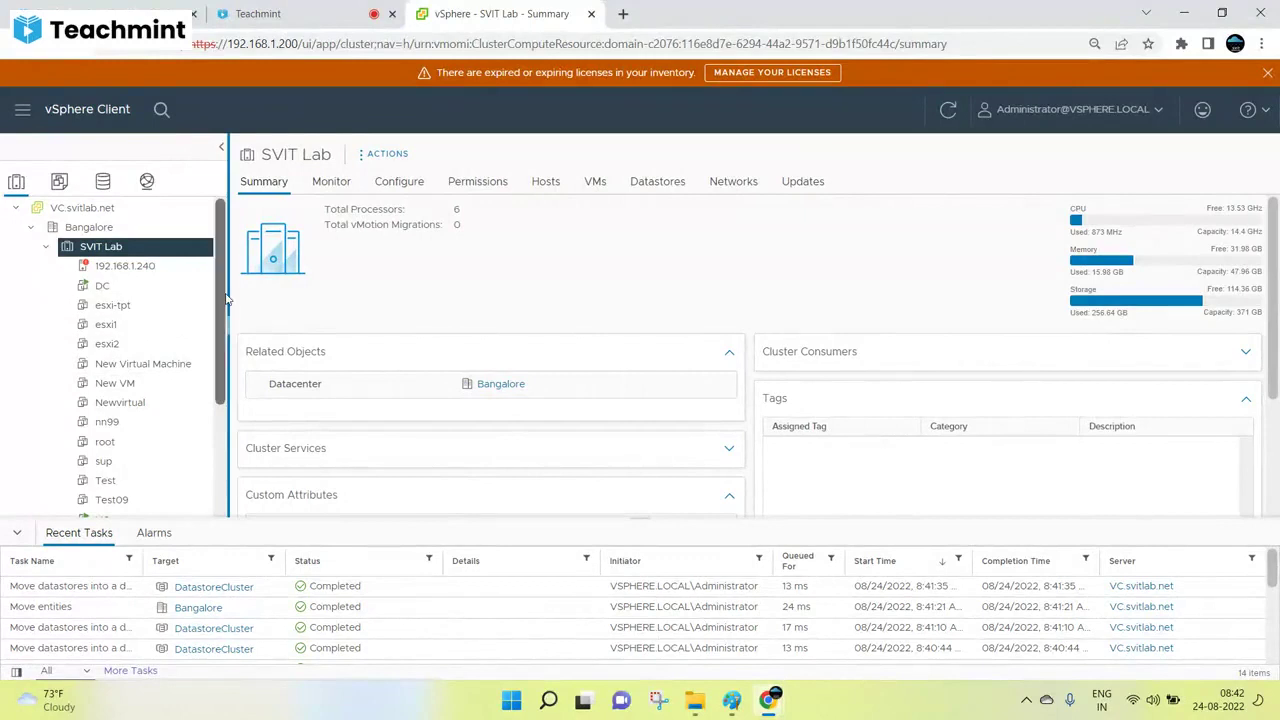
Check the Teachmint class session and the Paint notes, and switch back to the SVIT Lab cluster in the vSphere Client.
left_click(258, 13)
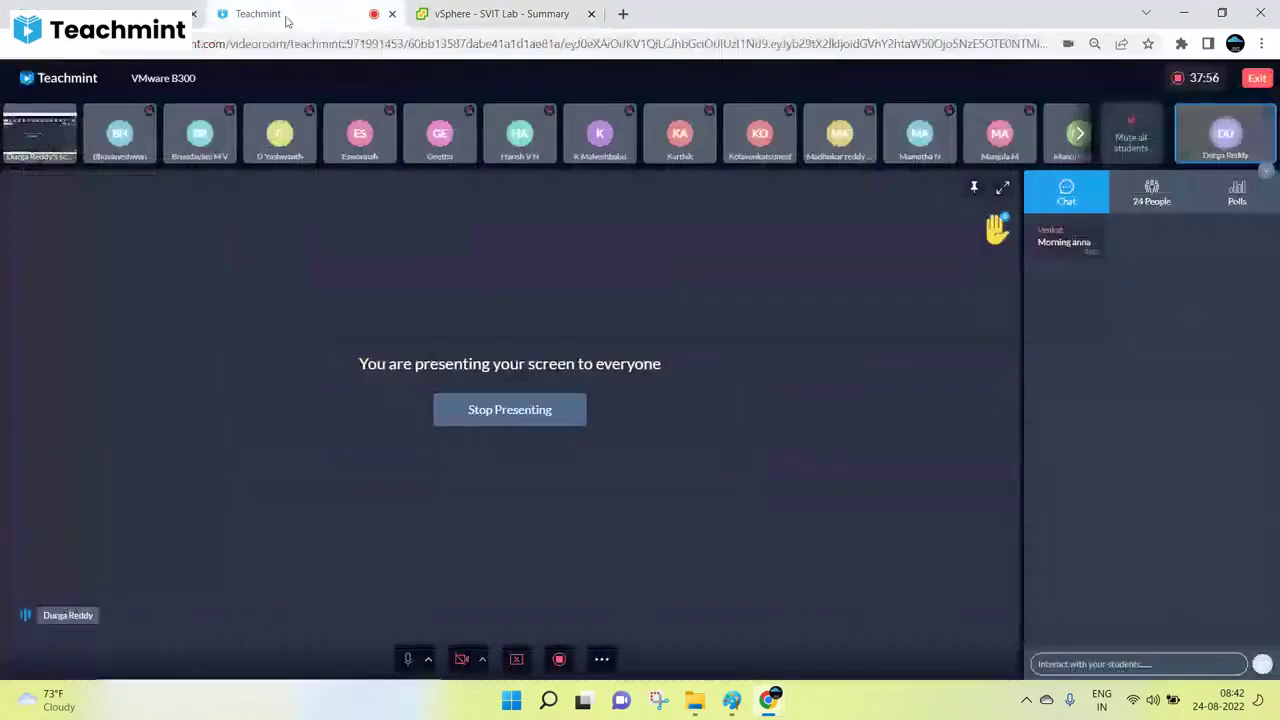
left_click(732, 700)
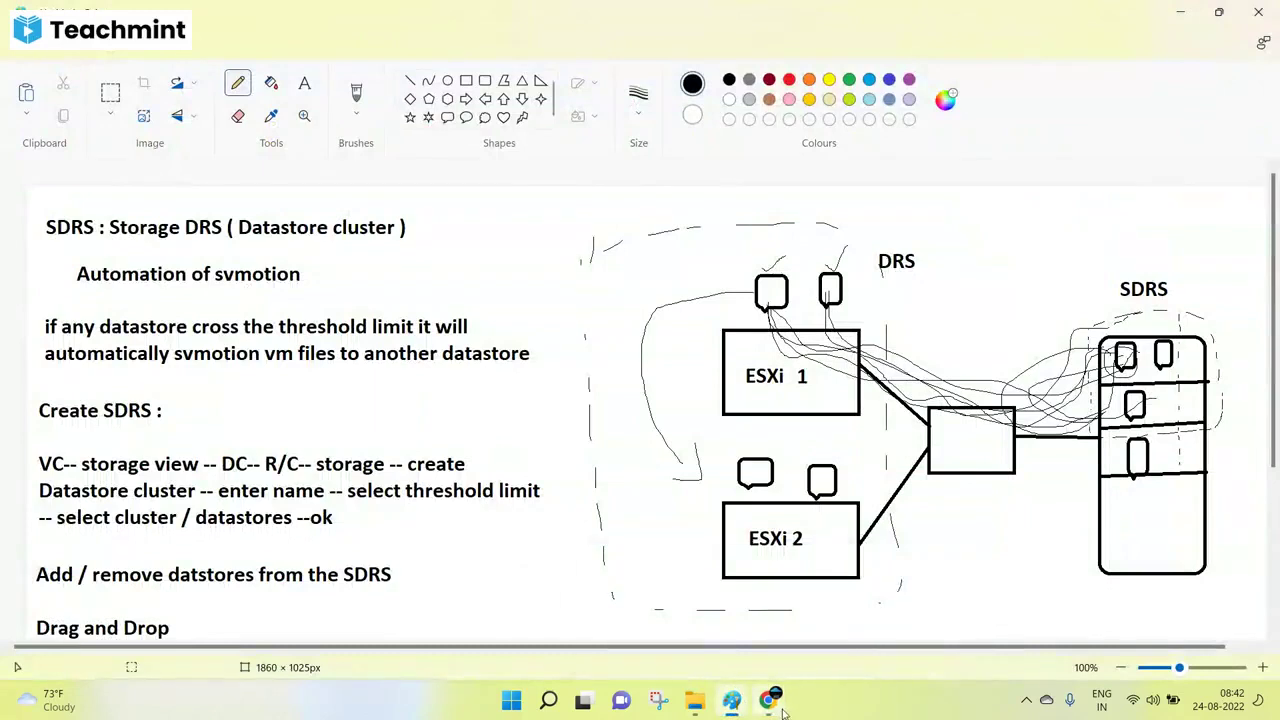
mouse_move(783, 712)
left_click(677, 605)
left_click(468, 13)
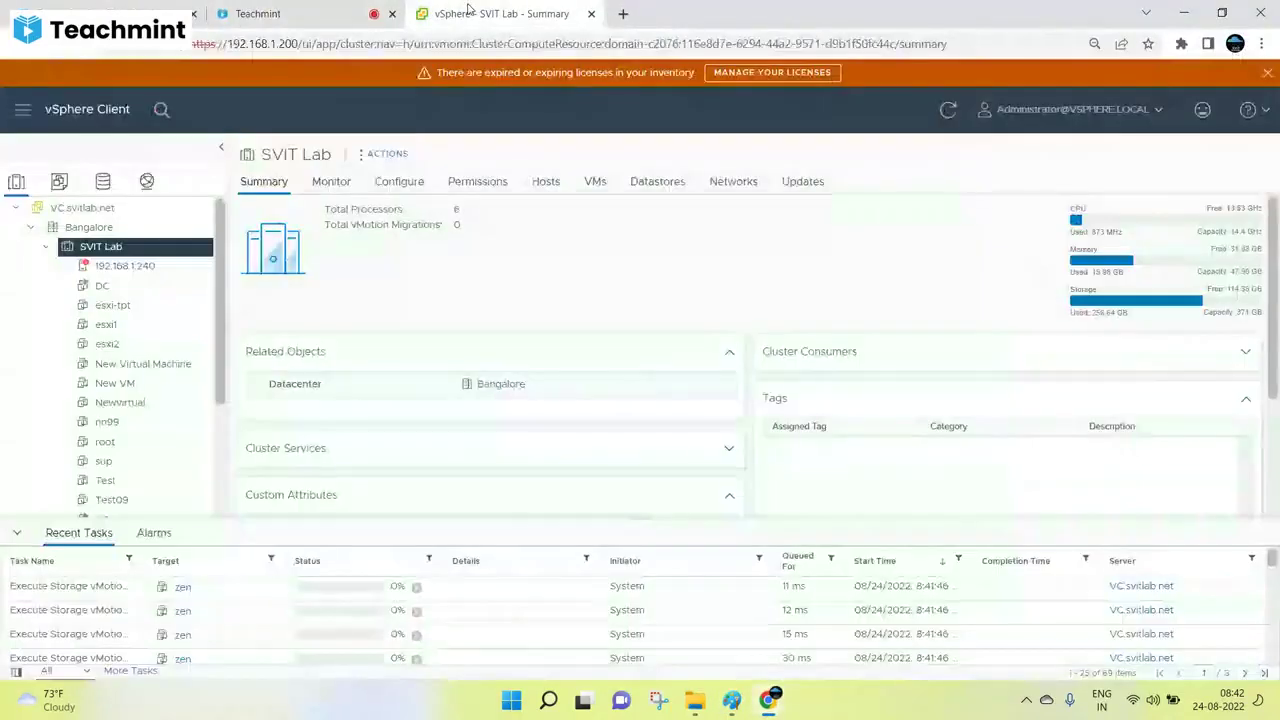
Examine the capacity and free space of datastore1 and Datastore7 in the SVIT Lab cluster, and the files on Datastore7.
left_click(645, 192)
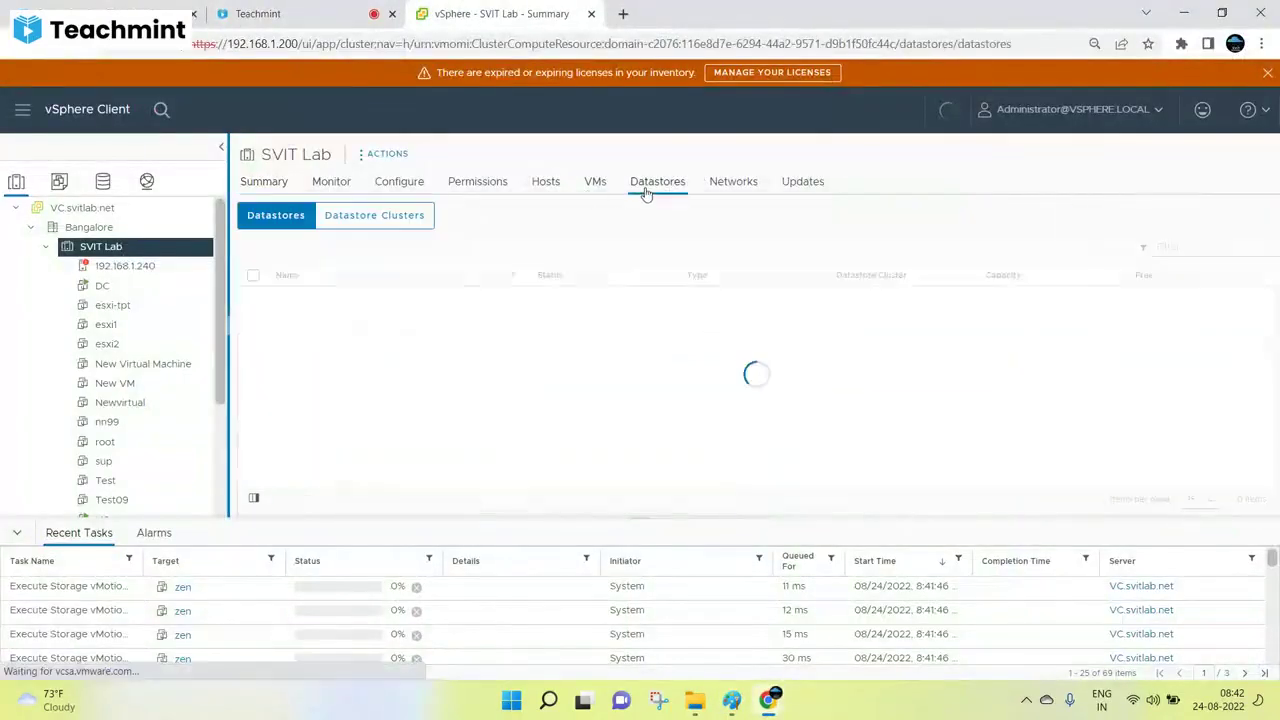
left_click(102, 181)
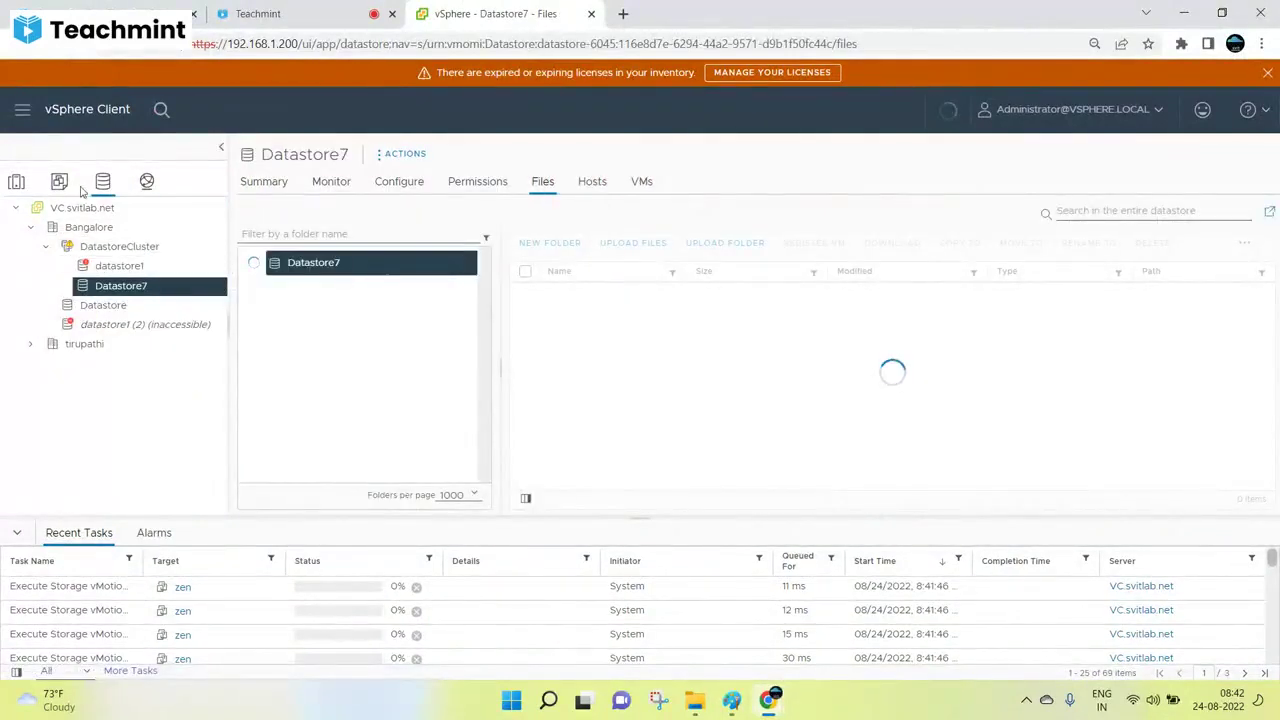
left_click(16, 181)
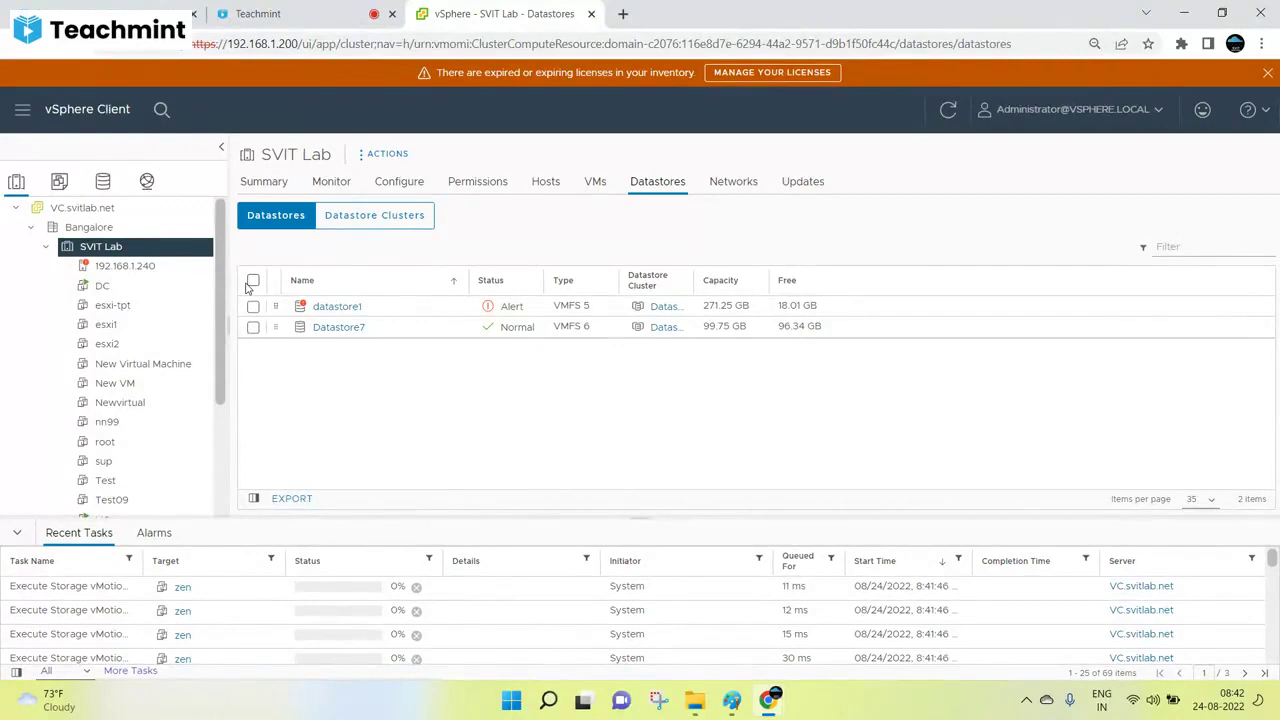
left_click(258, 13)
left_click(505, 13)
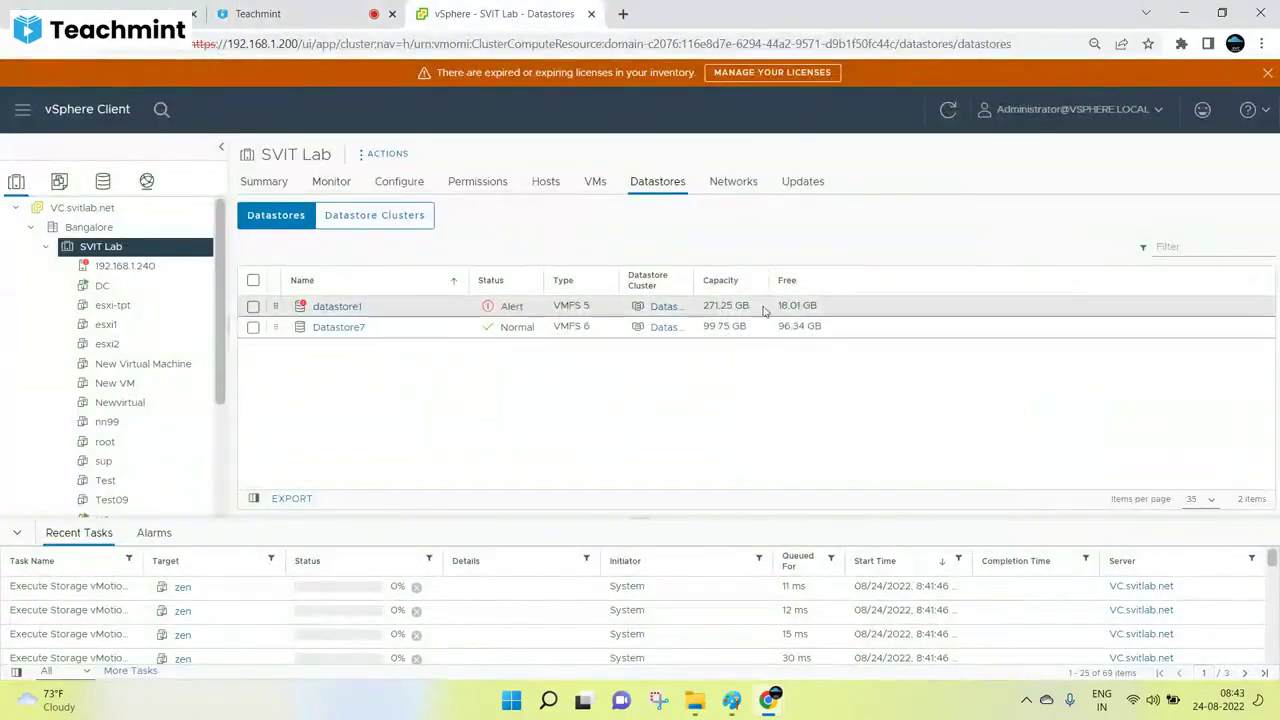
left_click(707, 308)
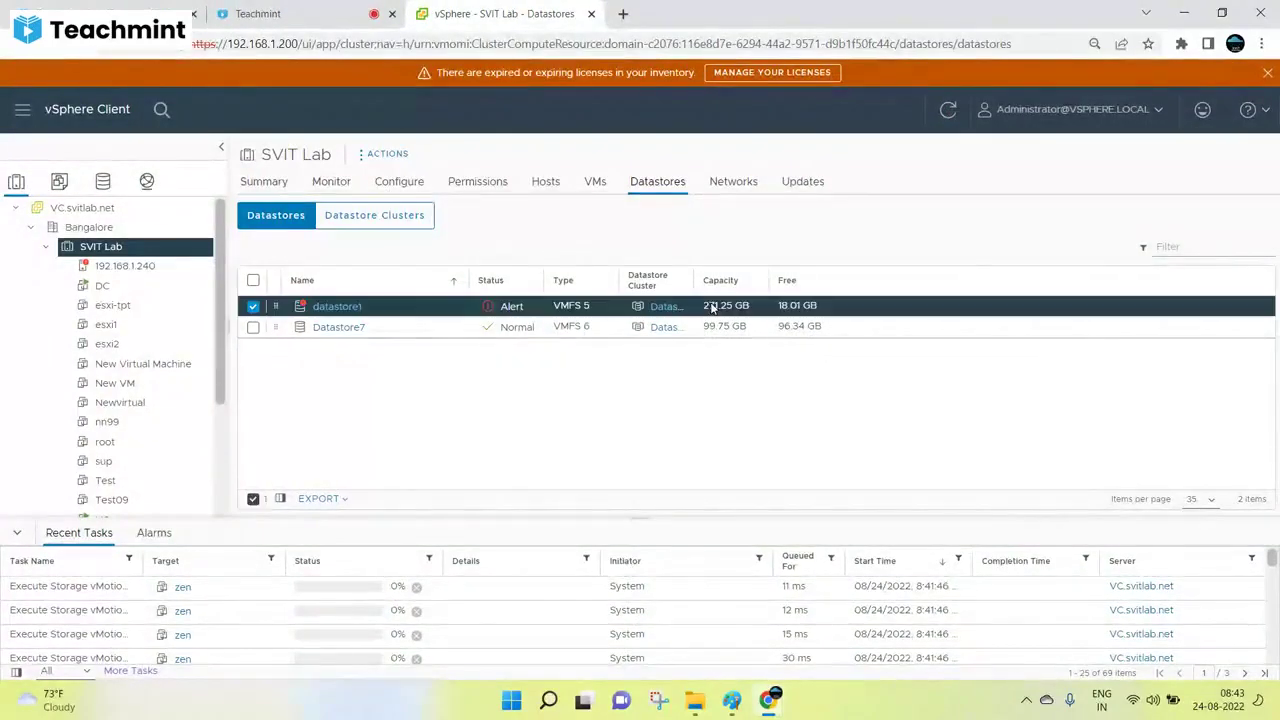
left_click(717, 330)
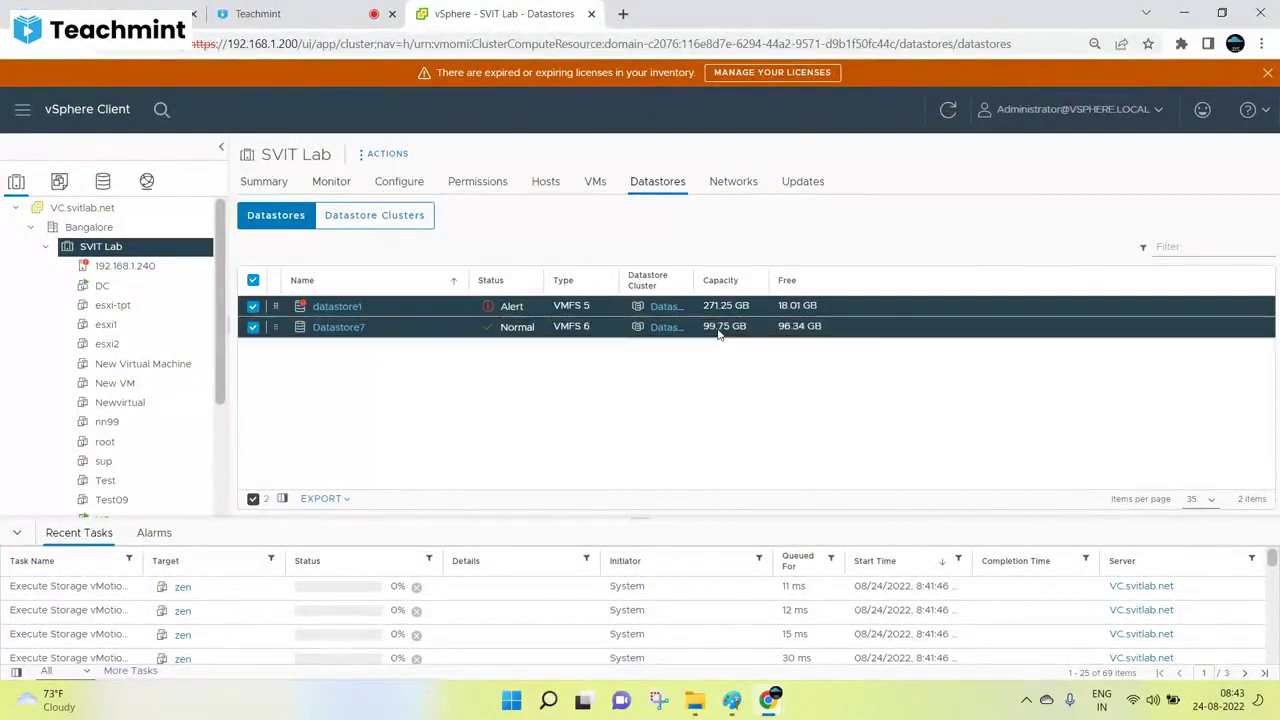
left_click(715, 332)
left_click(253, 306)
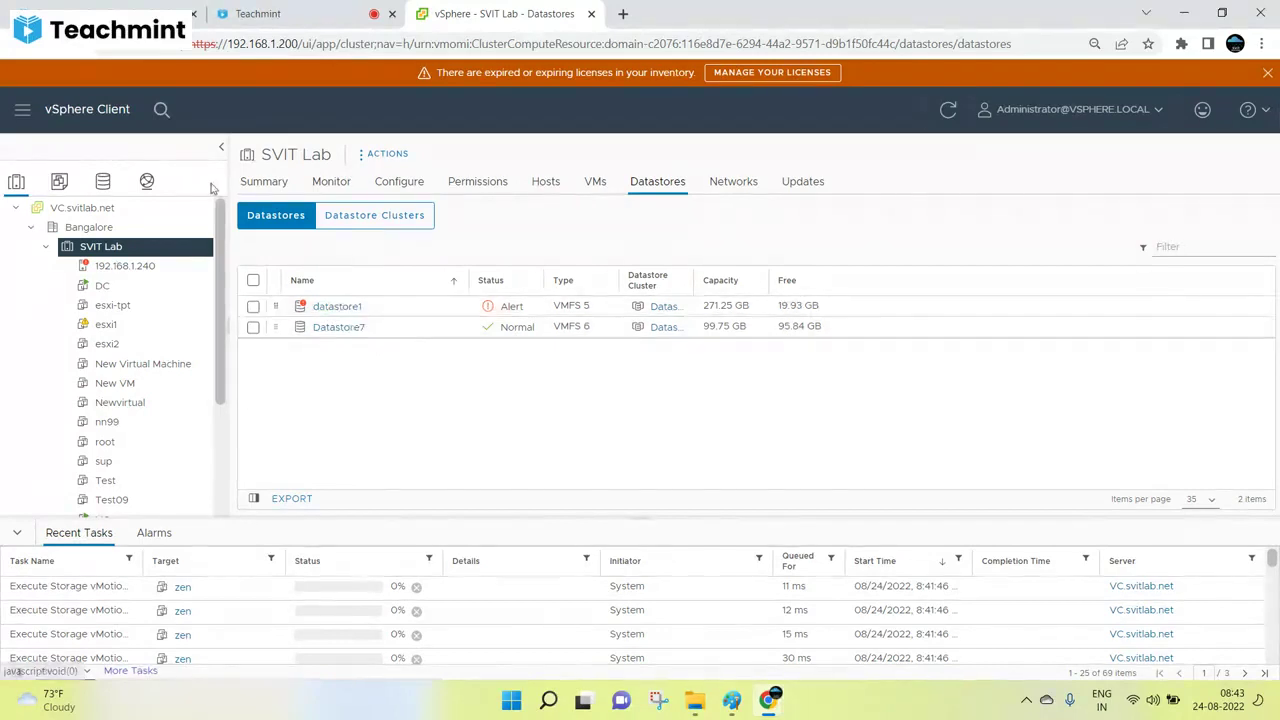
left_click(102, 181)
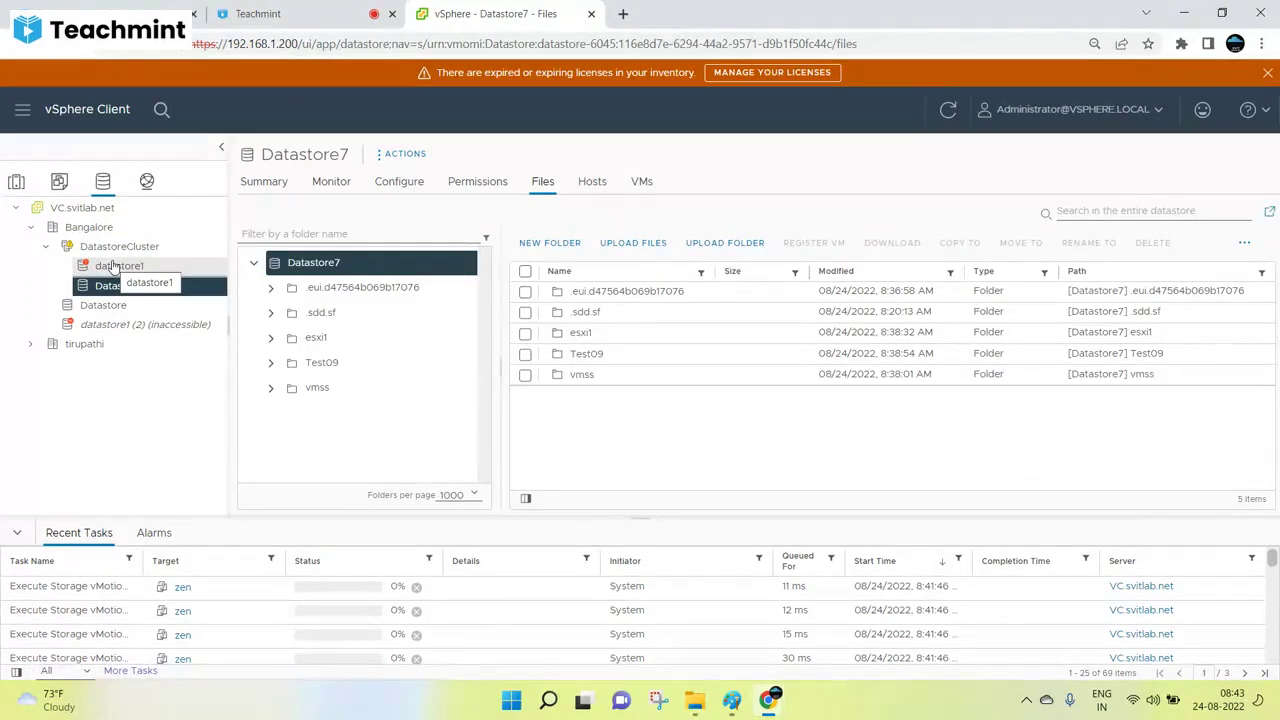
Switch to Paint, save the SDRS notes as a JPEG named 64-SDRS in the vSphere-300 folder, and start a new blank canvas.
left_click(731, 699)
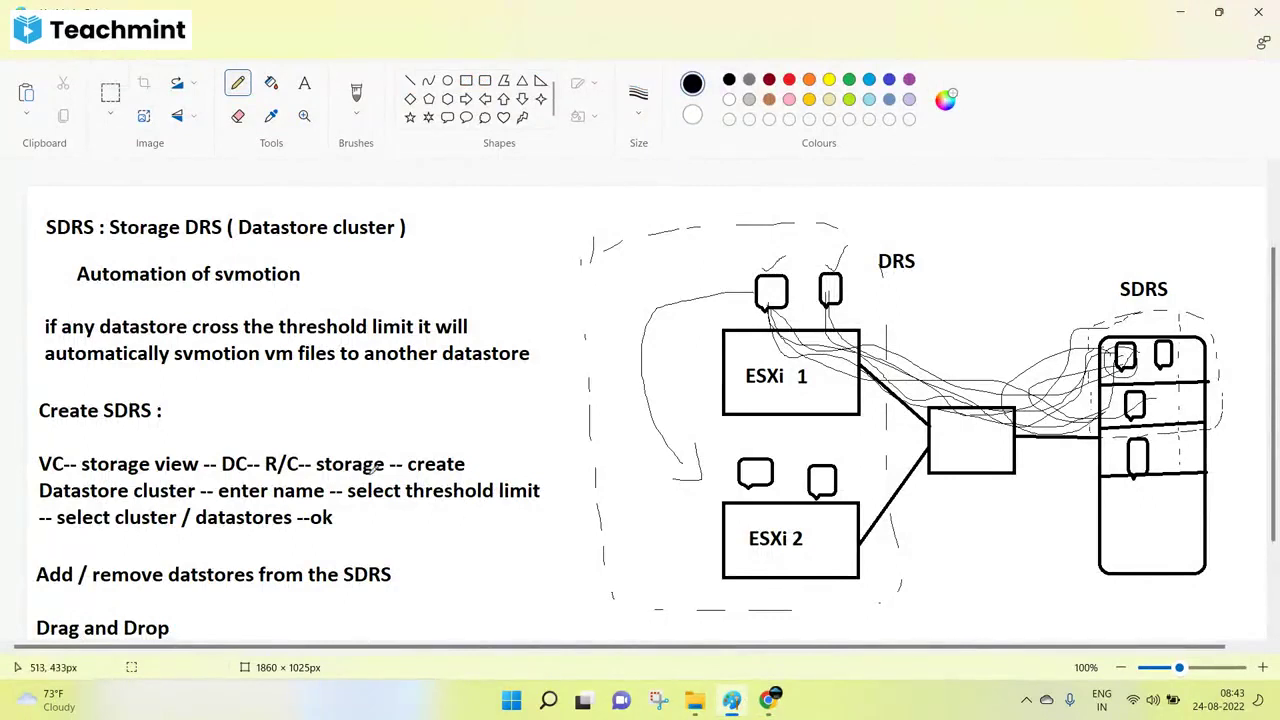
left_click(33, 61)
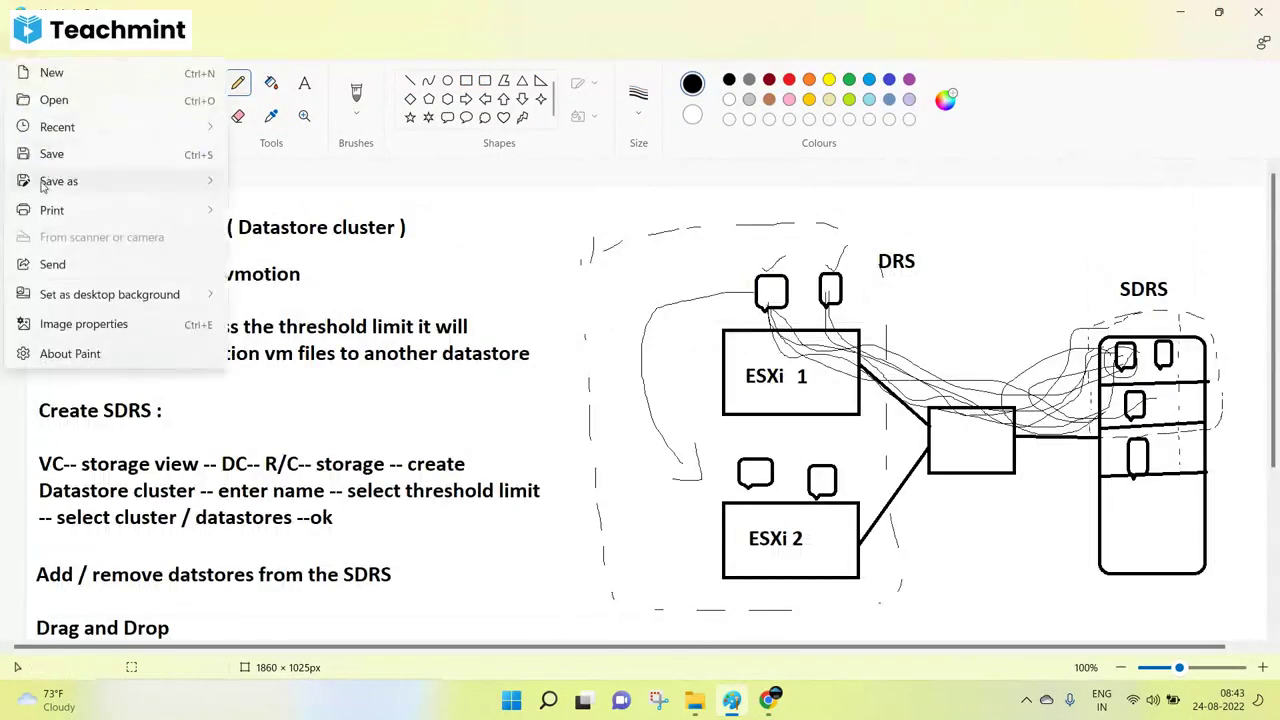
mouse_move(57, 177)
left_click(255, 218)
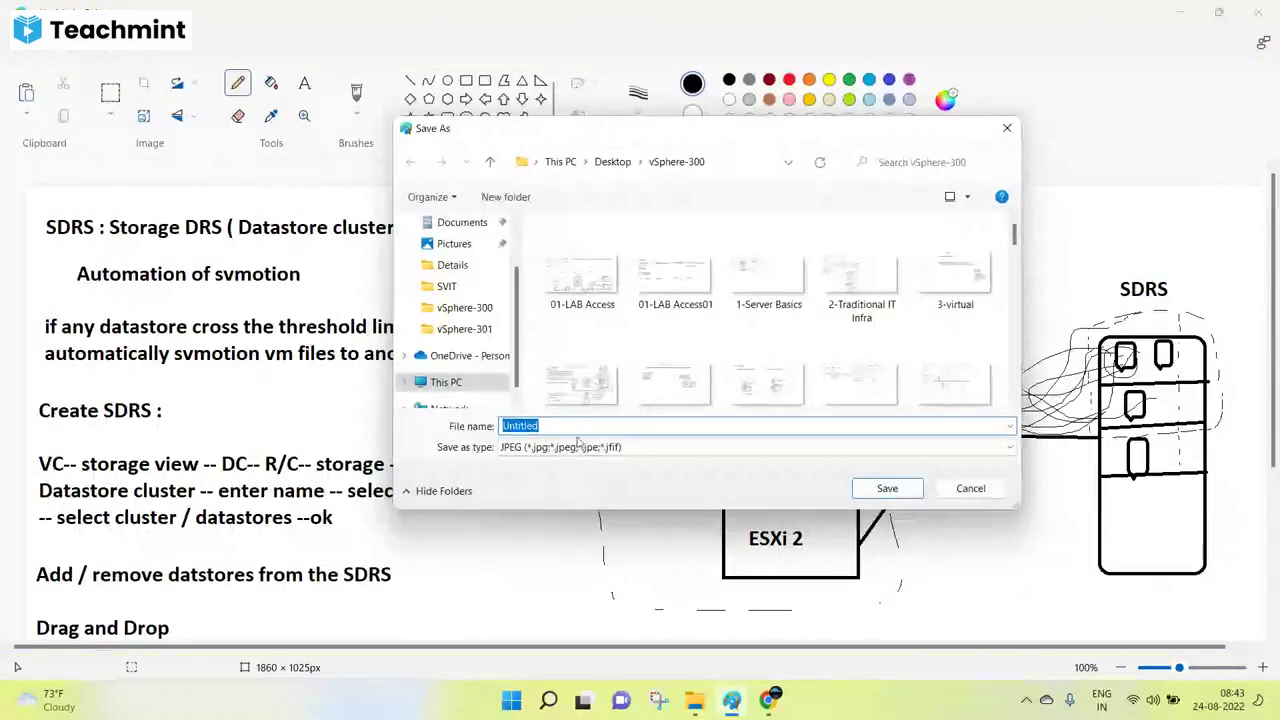
type("64-")
type("SDRS")
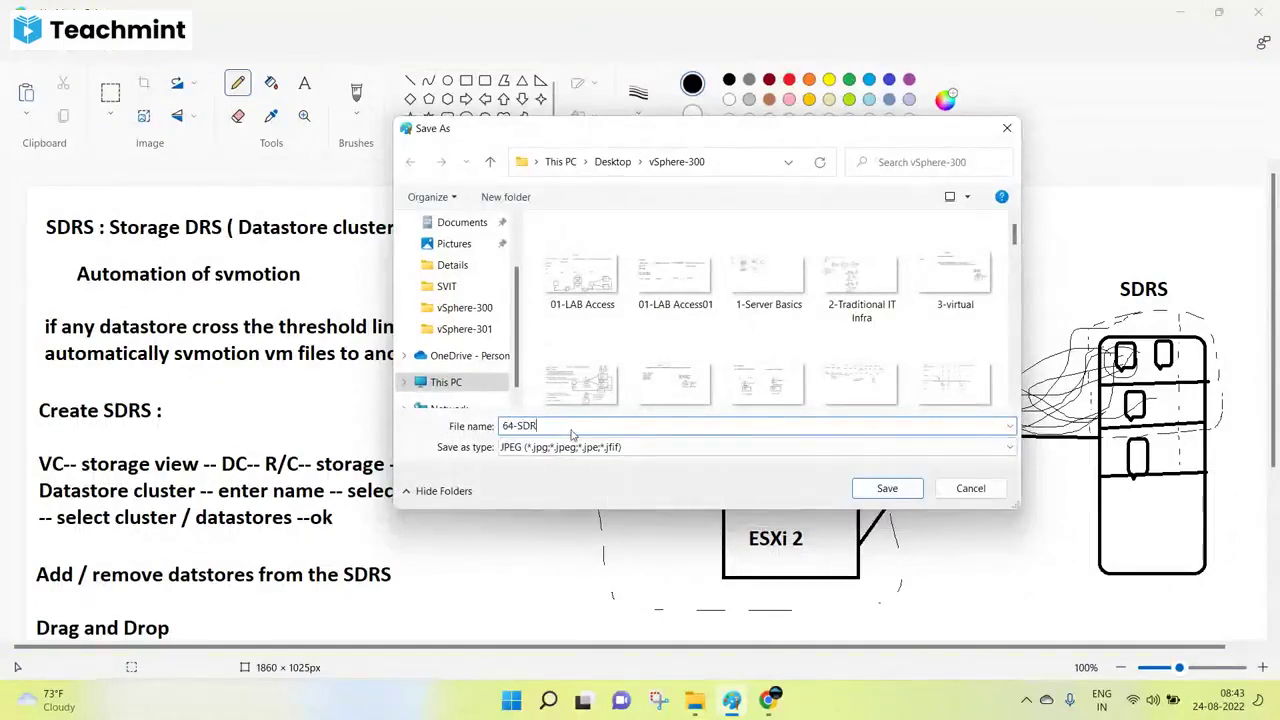
left_click(887, 489)
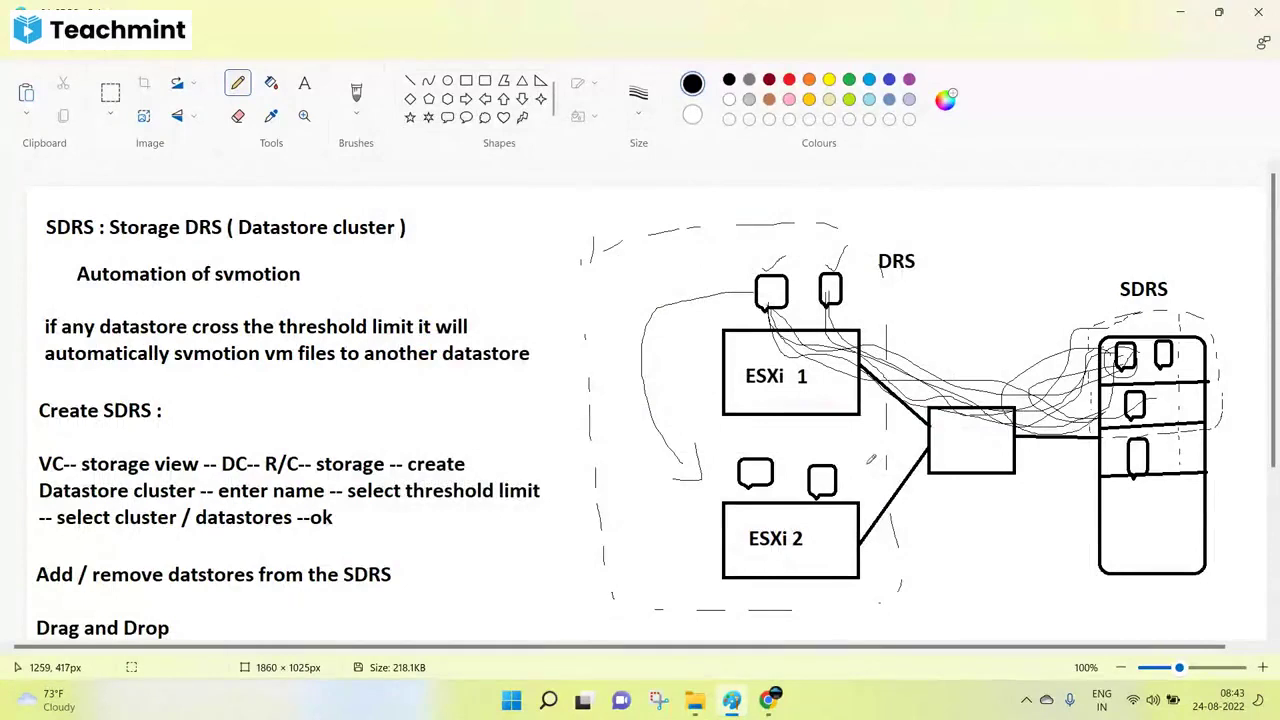
left_click(26, 57)
left_click(48, 74)
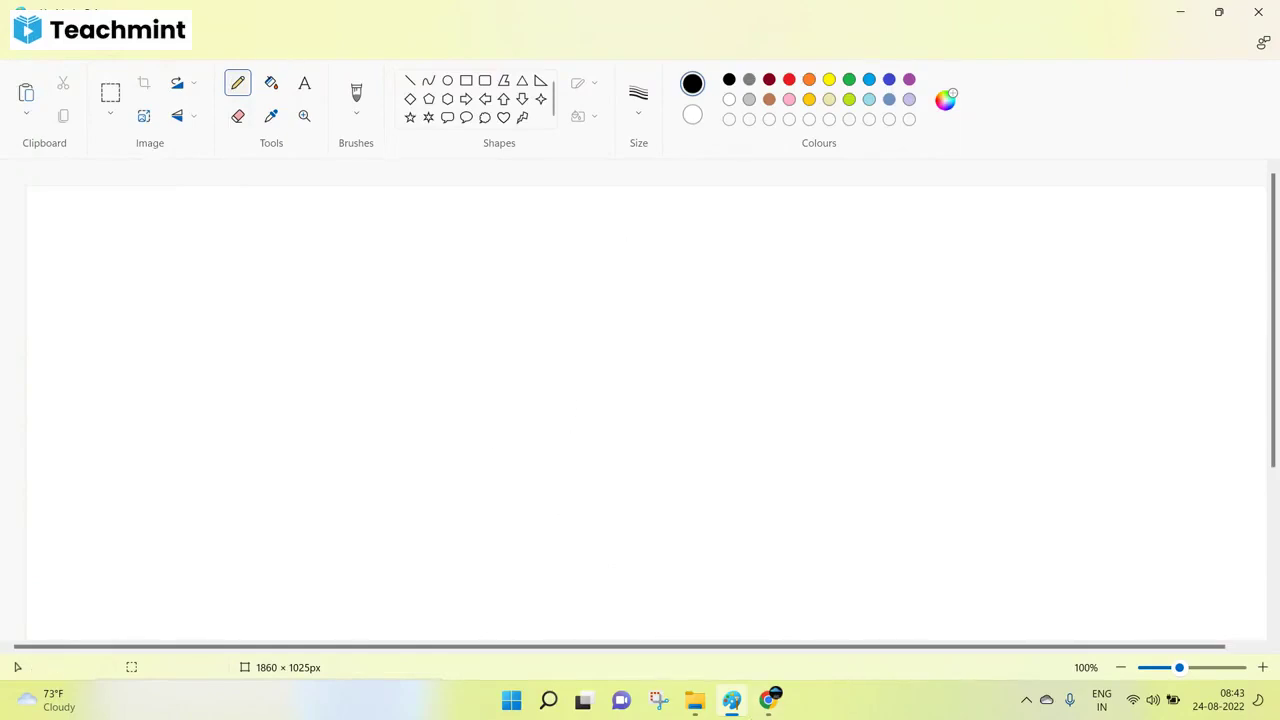
Check the topic list in the Advanced Topics image from the vSphere-300 folder and return to the blank Paint canvas.
left_click(706, 702)
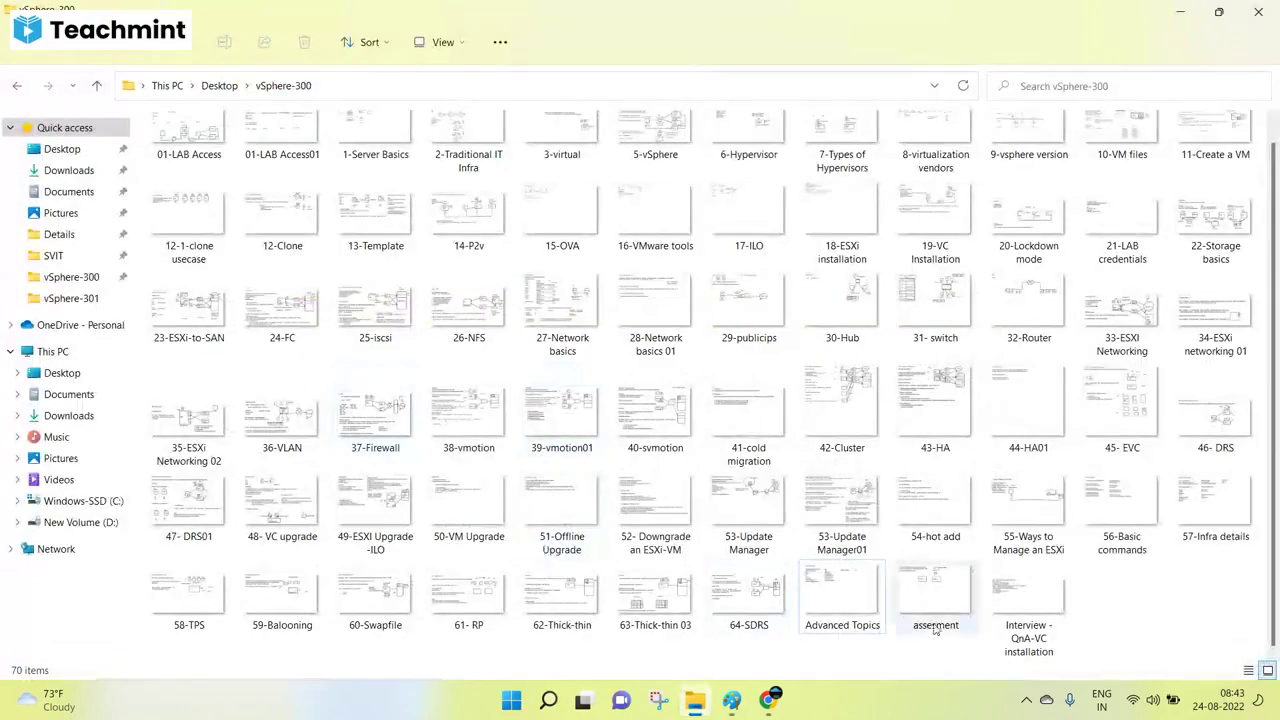
double_click(851, 593)
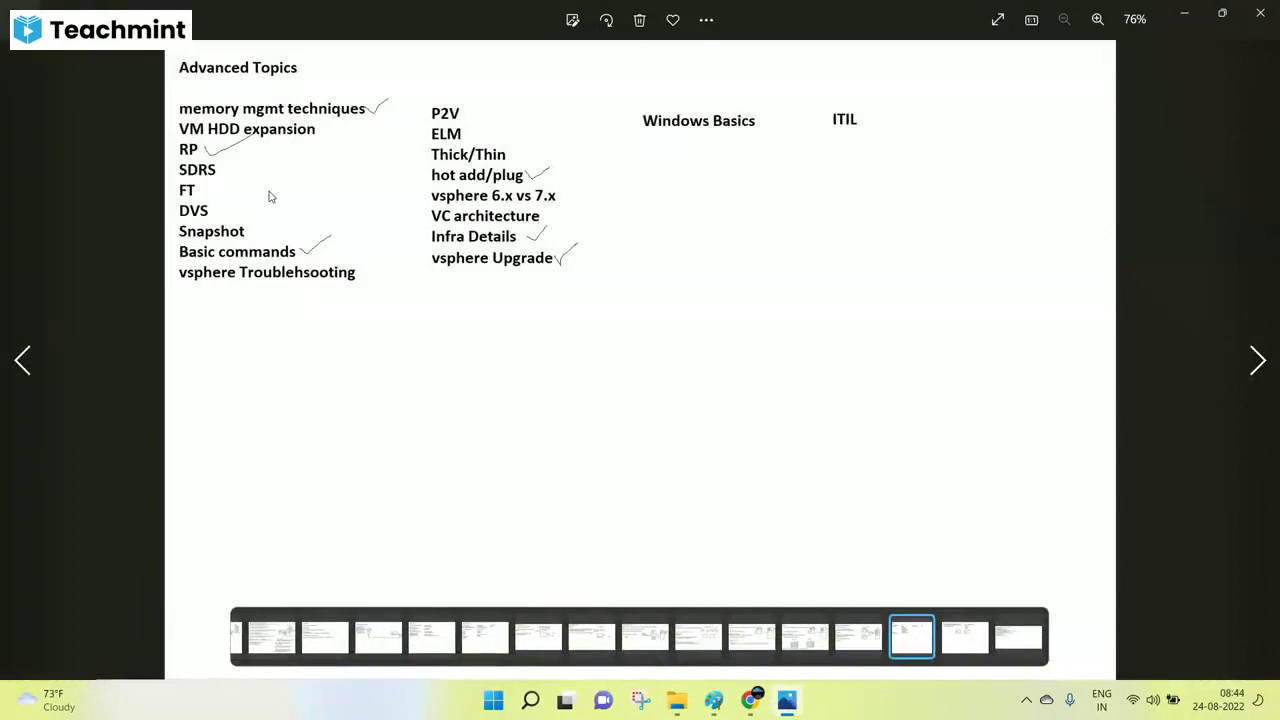
left_click(1260, 12)
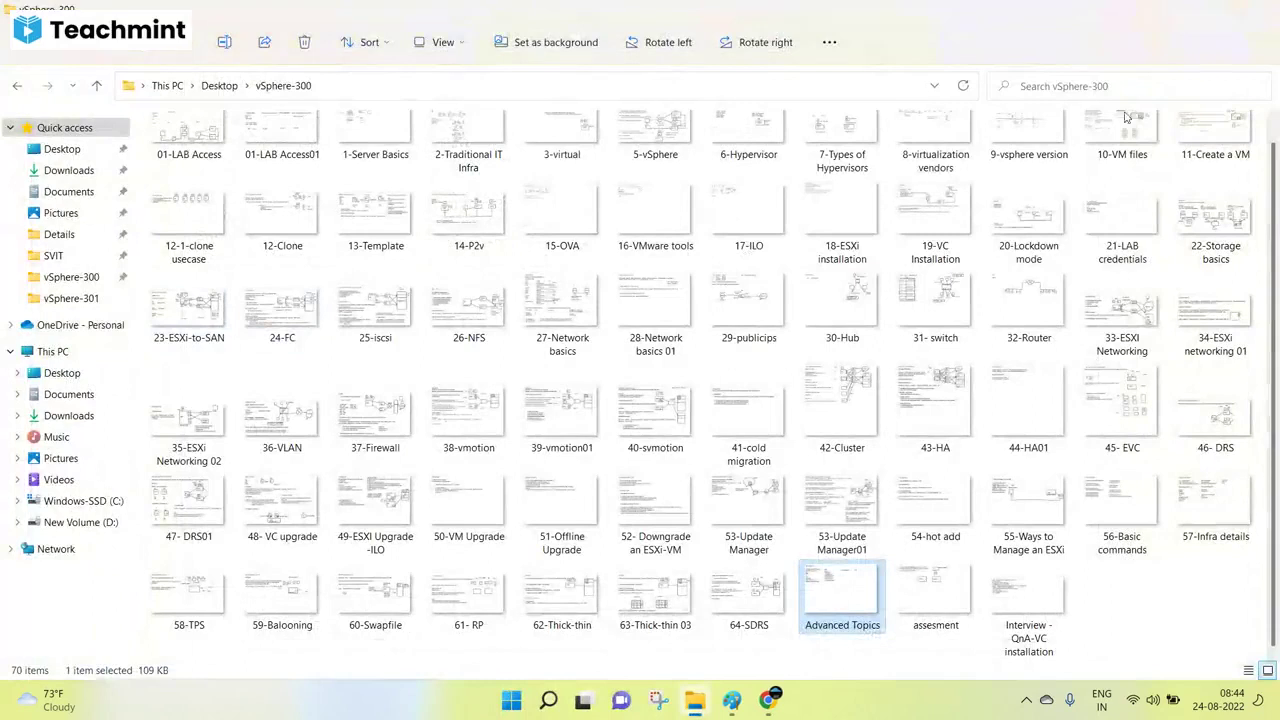
left_click(1181, 12)
Add the heading "ELM - Enhanced Linked Mode" in bold 20 pt Calibri at the upper left of the canvas.
left_click(310, 85)
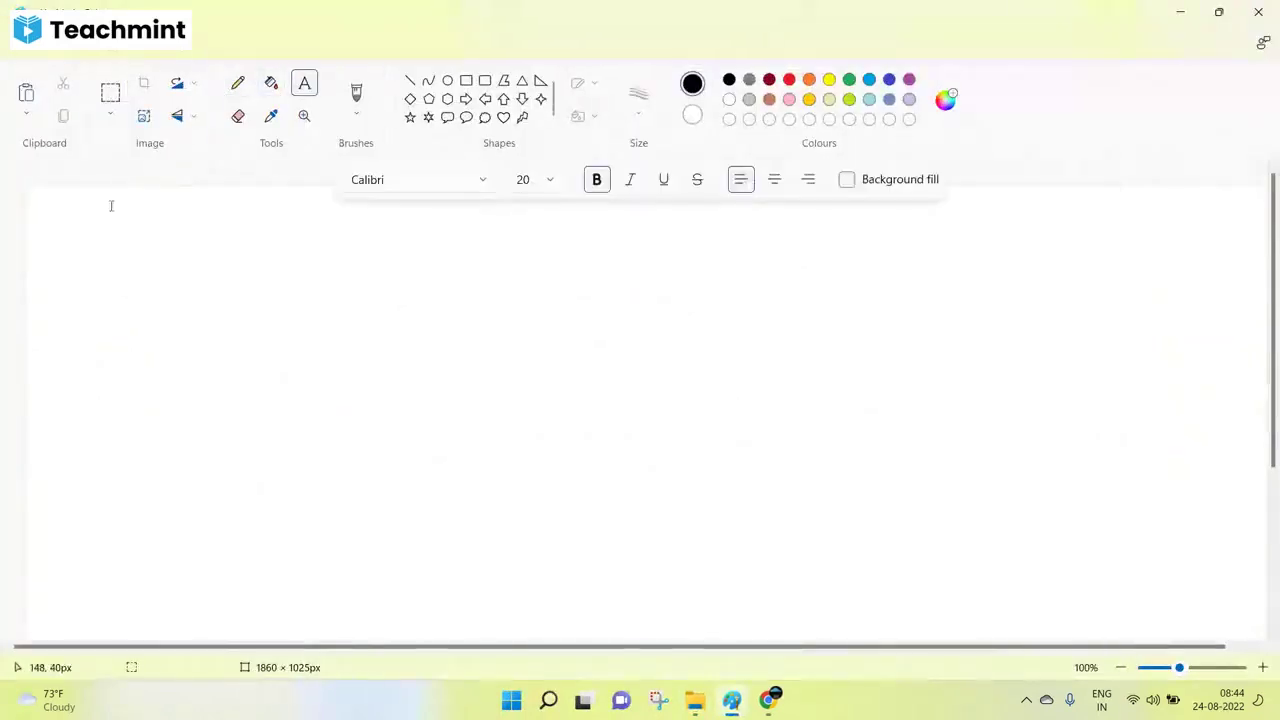
left_click_drag(40, 203, 888, 500)
type("E")
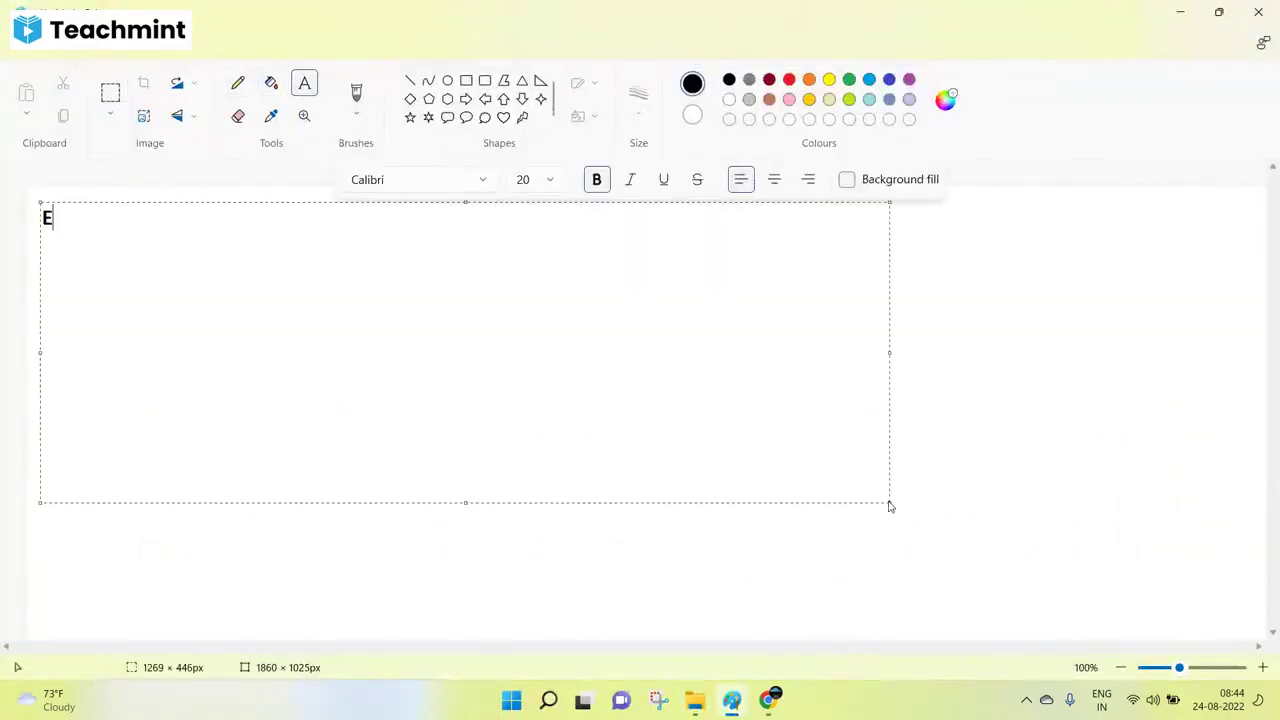
type("LM - Emjha")
key("BackSpace")
key("BackSpace")
key("BackSpace")
type("hanced Linked Mode")
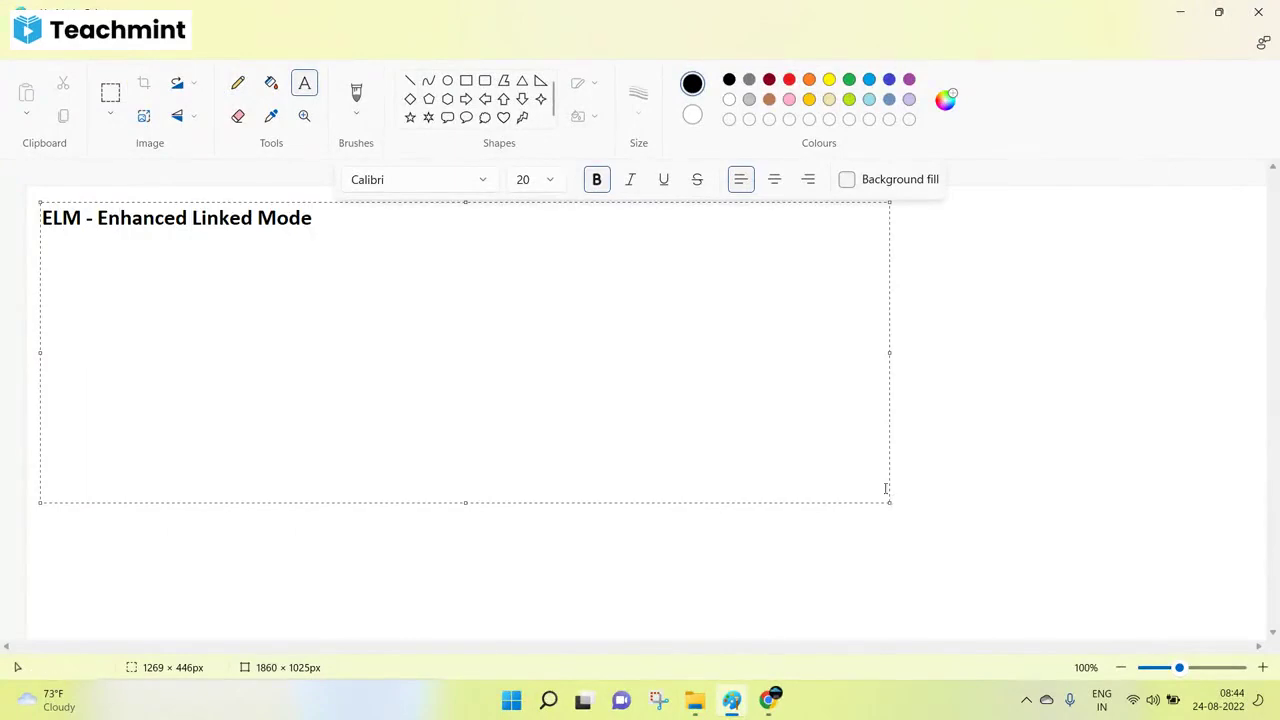
left_click(943, 354)
Add the text line "logical grouping of vcenters" beneath the ELM heading.
left_click_drag(53, 247, 748, 279)
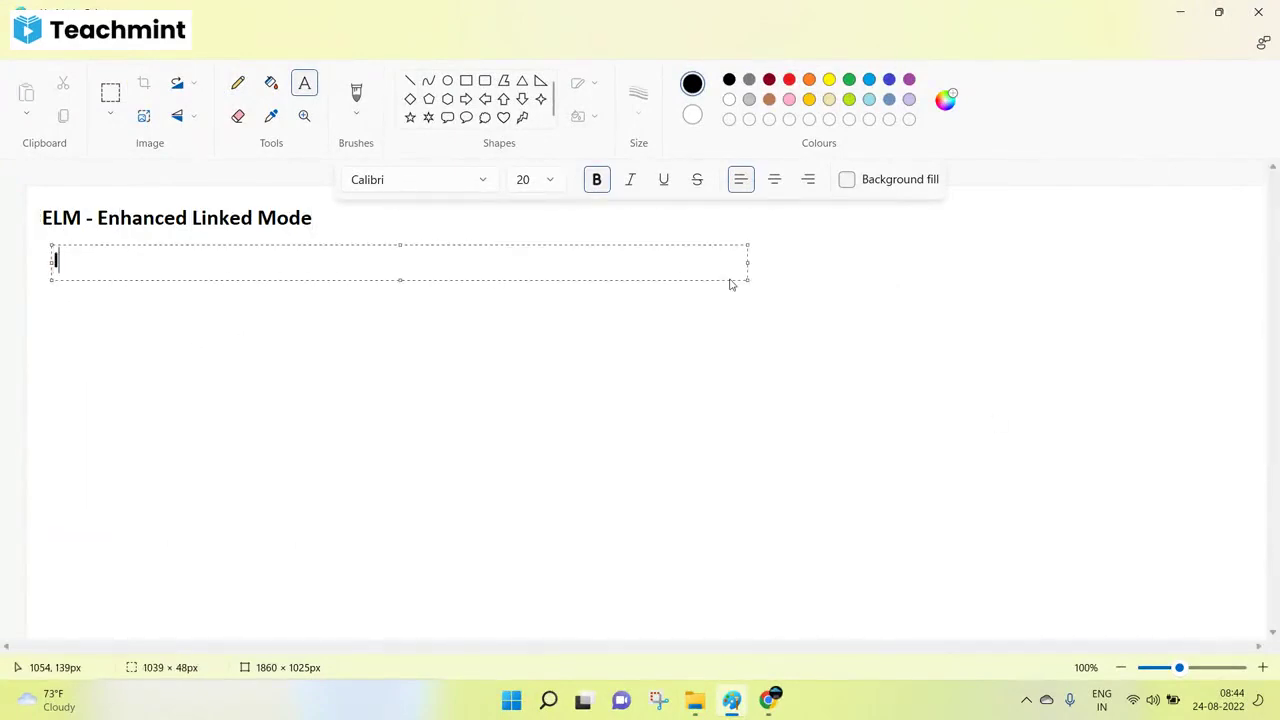
type("logical group")
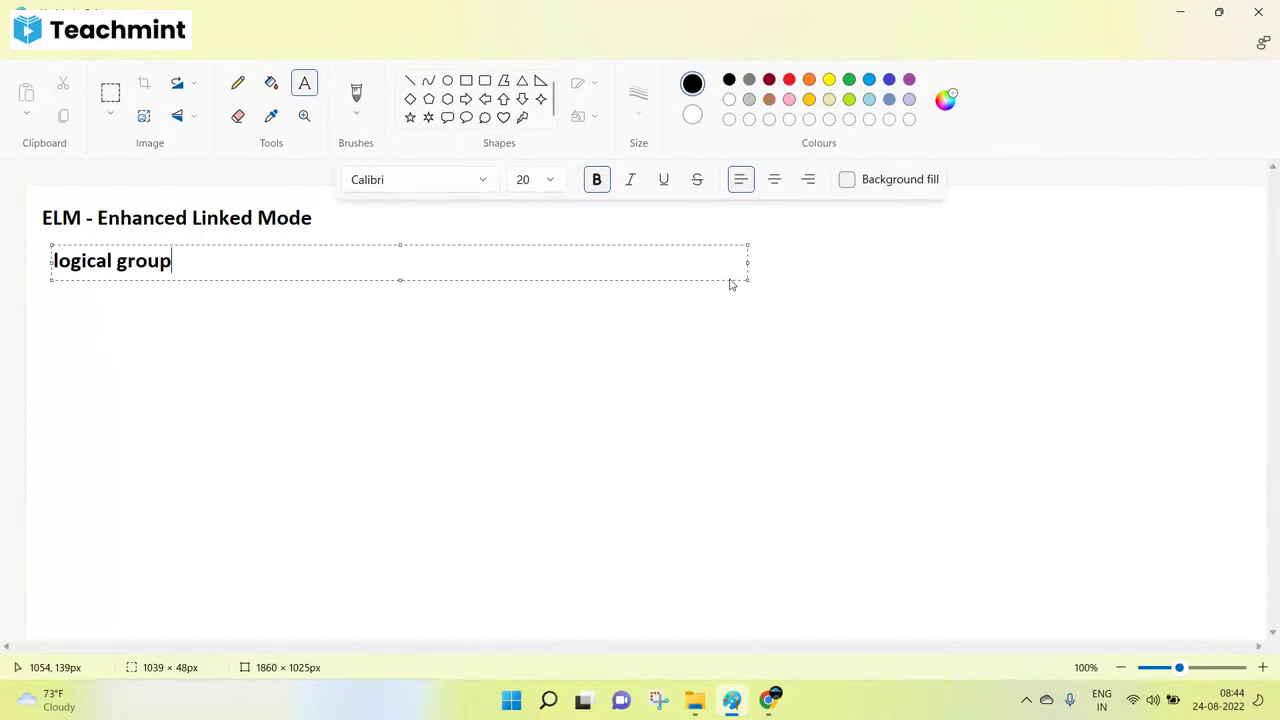
type("ing of vcenters")
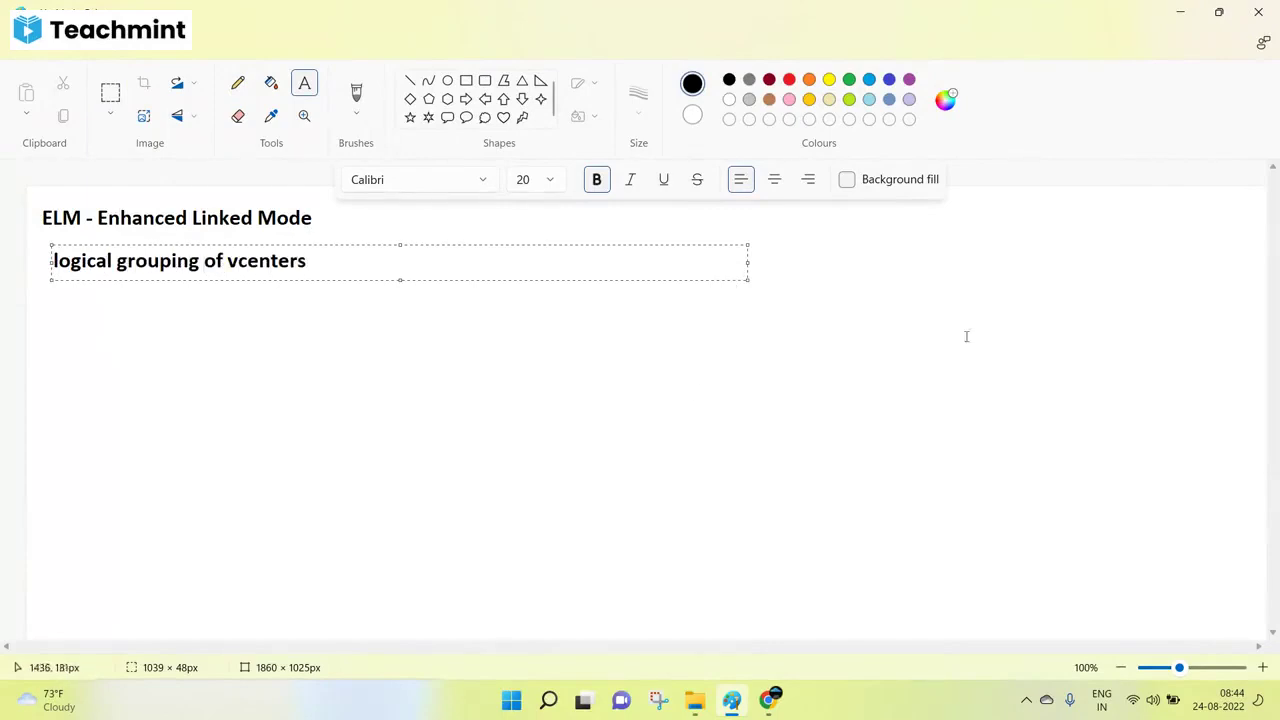
left_click(966, 337)
Draw a computer symbol near the middle of the canvas, using a square with a short stand and base line.
left_click(466, 80)
left_click_drag(509, 392, 581, 466)
left_click(550, 513)
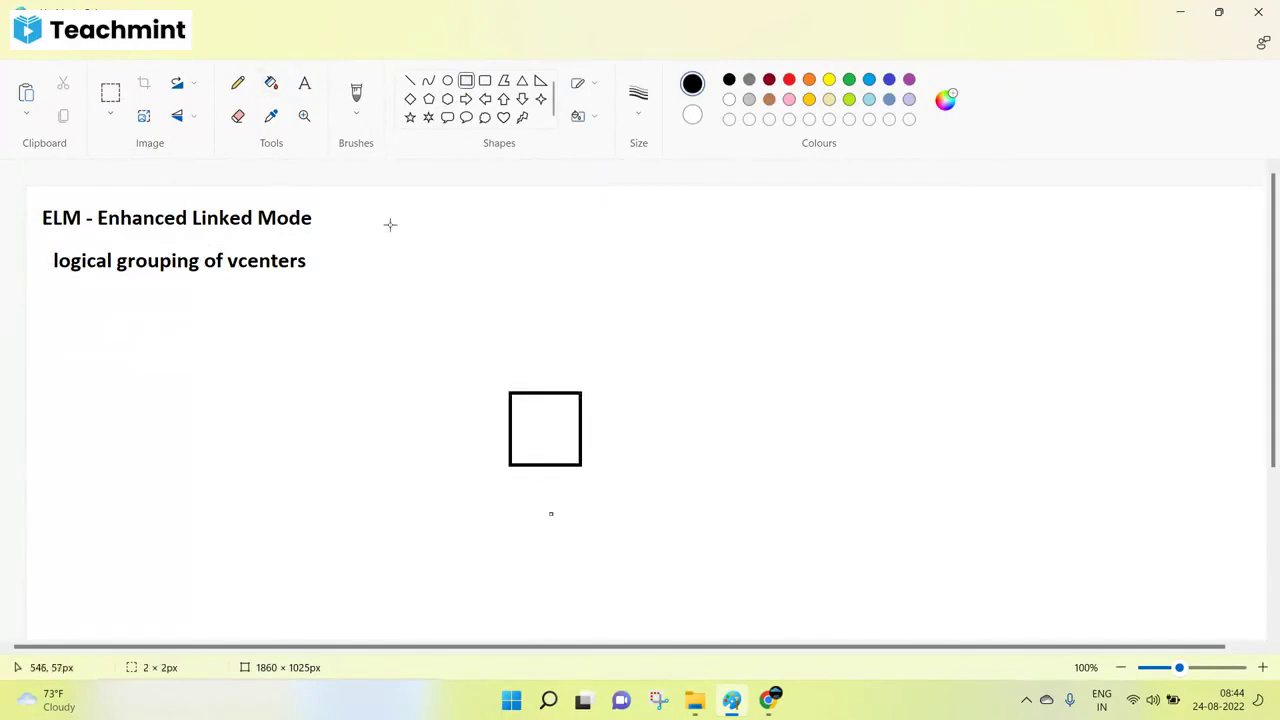
left_click(410, 80)
left_click_drag(545, 466, 547, 494)
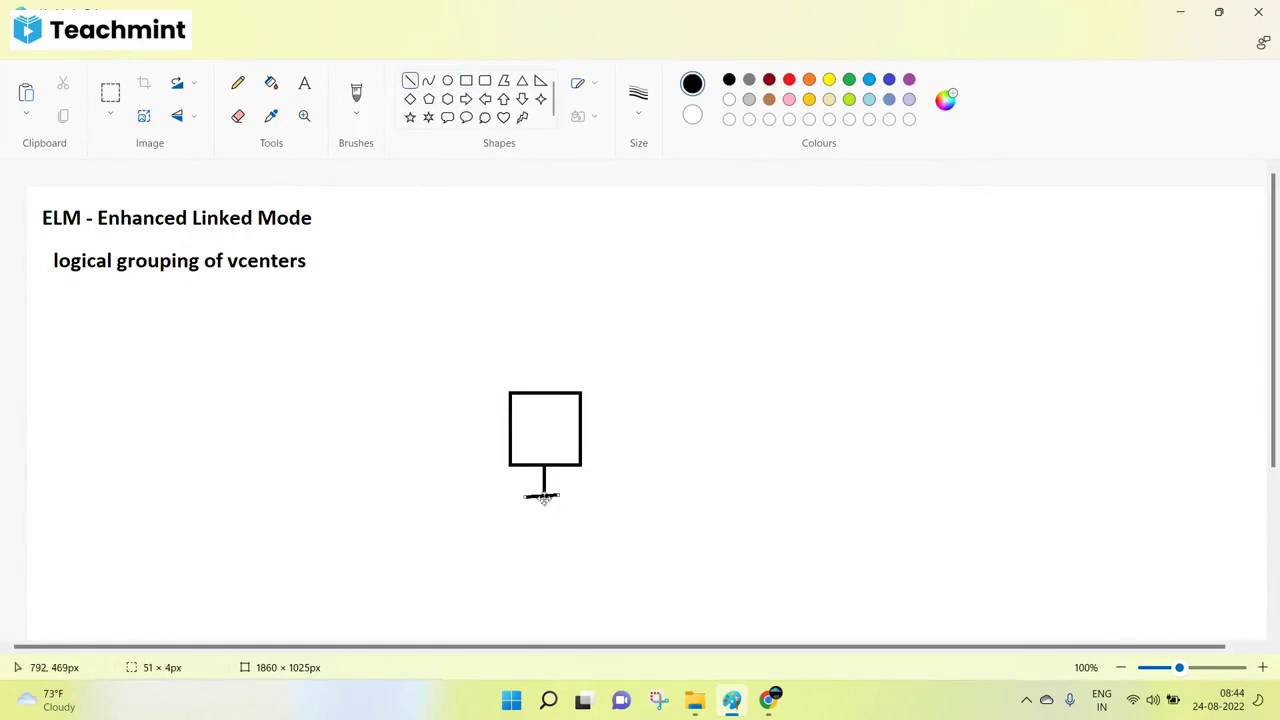
Label the computer symbol "Admin" just above its square.
left_click(304, 83)
left_click(508, 360)
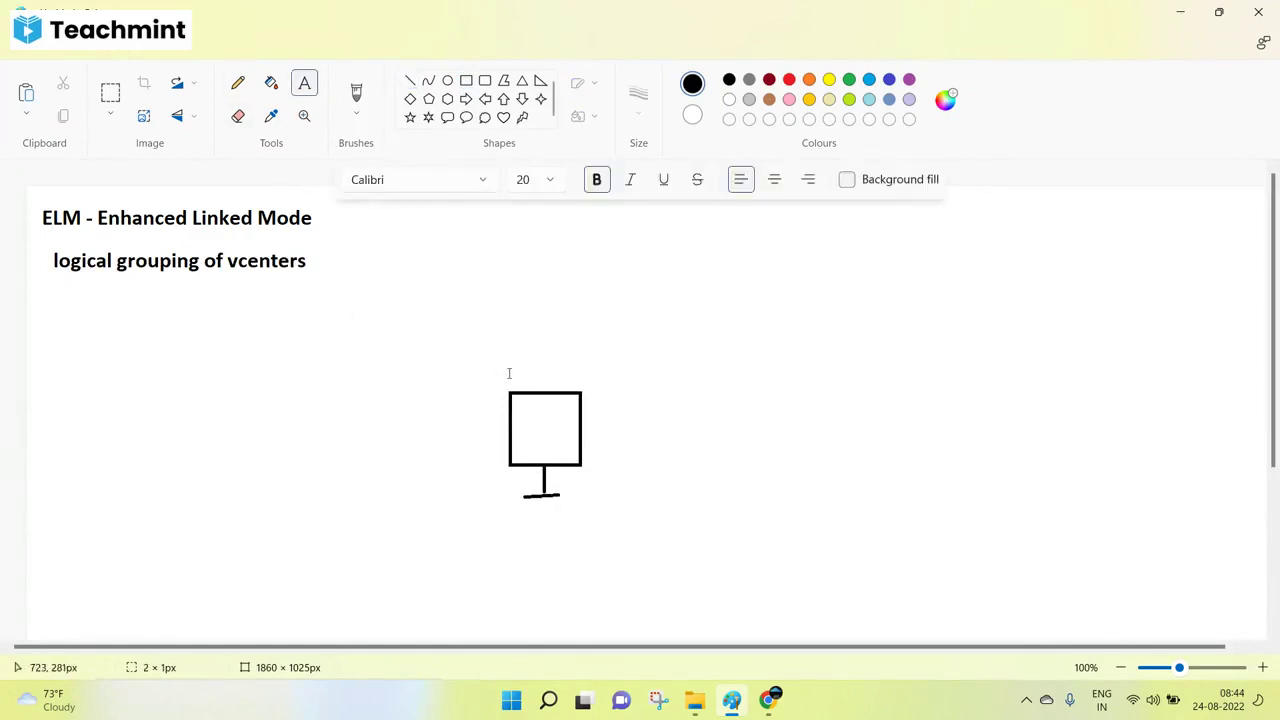
type("Admin")
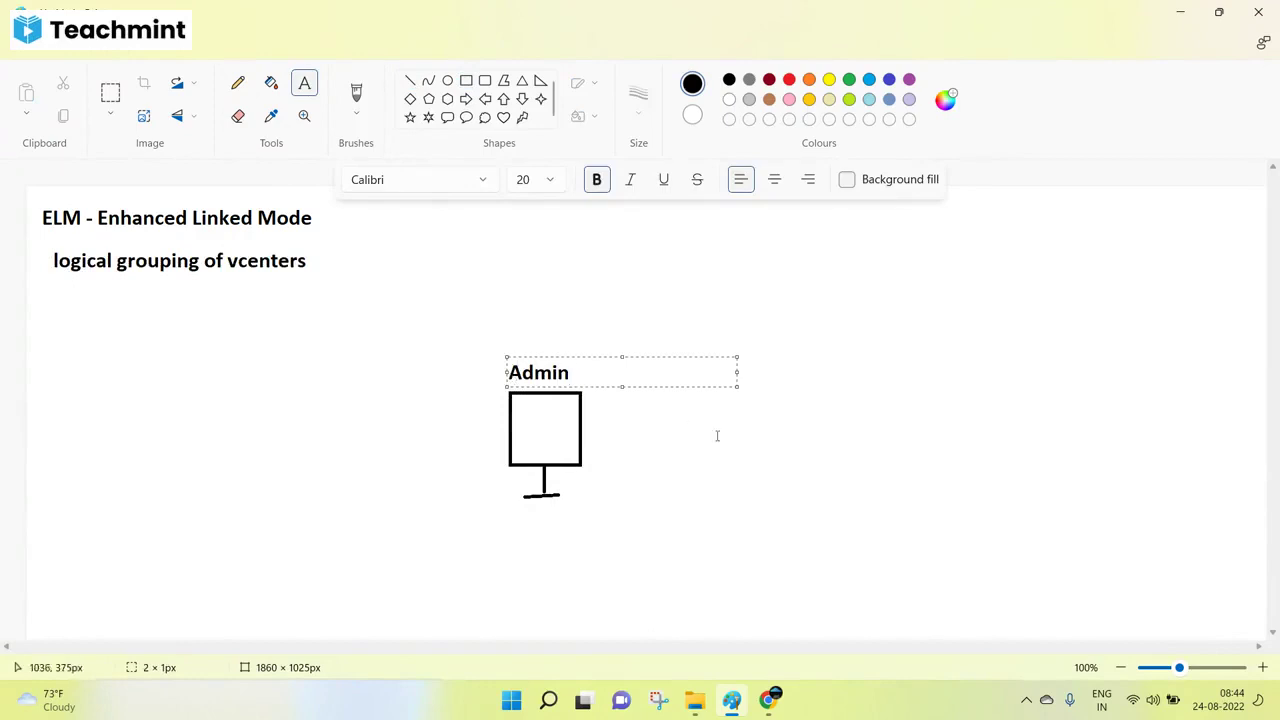
left_click(717, 437)
Draw four rounded rectangles in the canvas's upper right: one for vCenter, two stacked for hosts and a tall one for storage.
left_click(484, 80)
left_click_drag(829, 237, 884, 296)
left_click_drag(958, 206, 1034, 257)
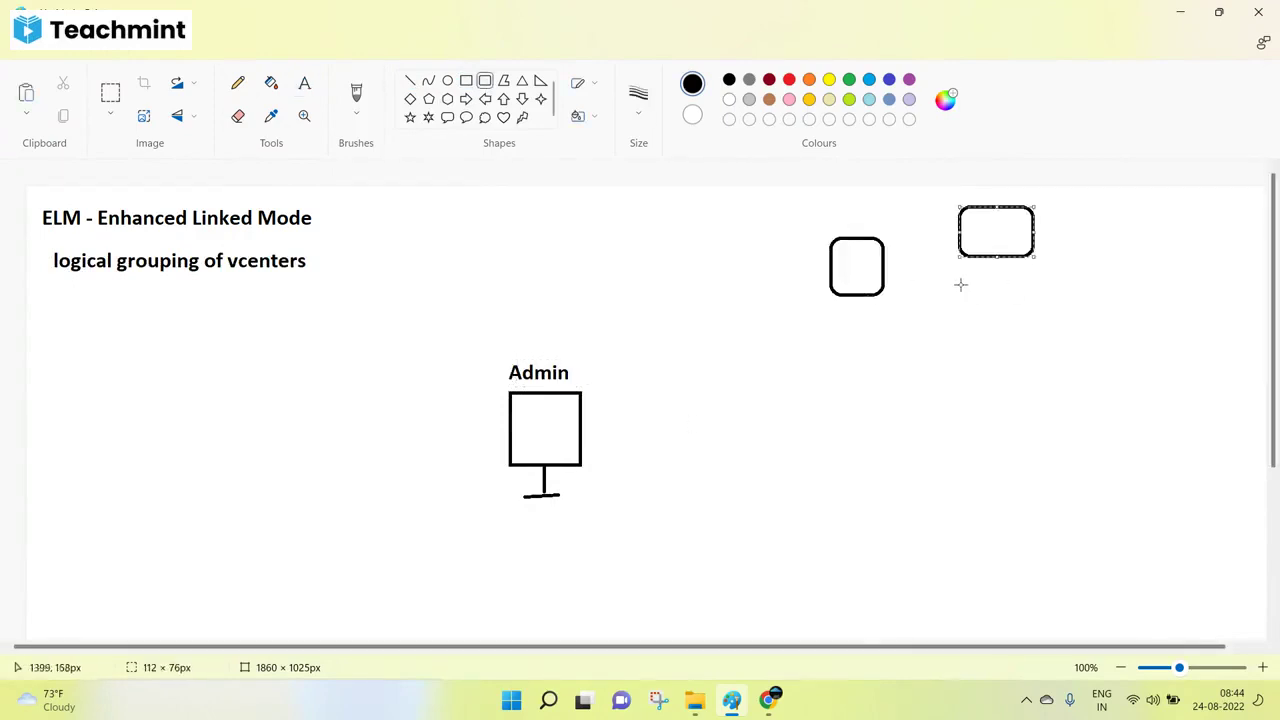
mouse_move(961, 280)
left_mouse_down()
mouse_move(1037, 326)
mouse_move(1006, 310)
left_mouse_up()
left_click(1094, 284)
left_click_drag(1080, 226, 1126, 296)
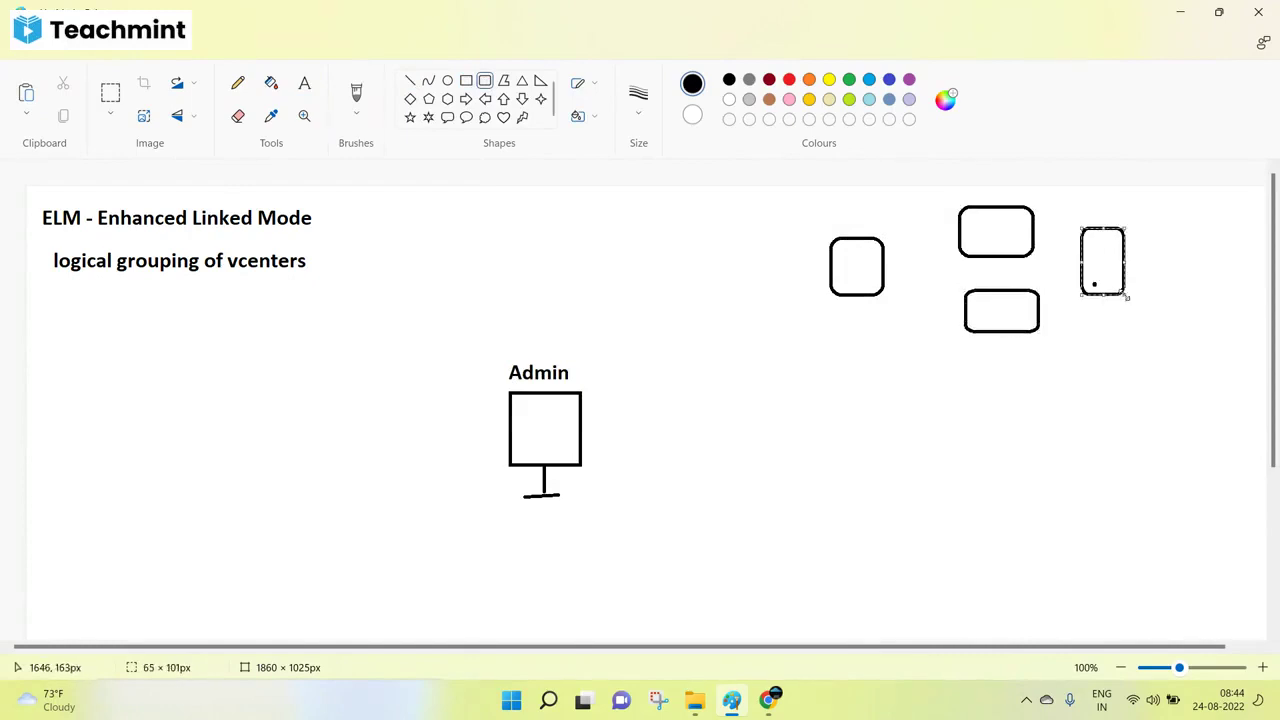
Connect the vCenter box to both host boxes and both hosts to the storage box with lines, and add a stand below the vCenter box.
left_click(409, 80)
left_click_drag(888, 262, 959, 234)
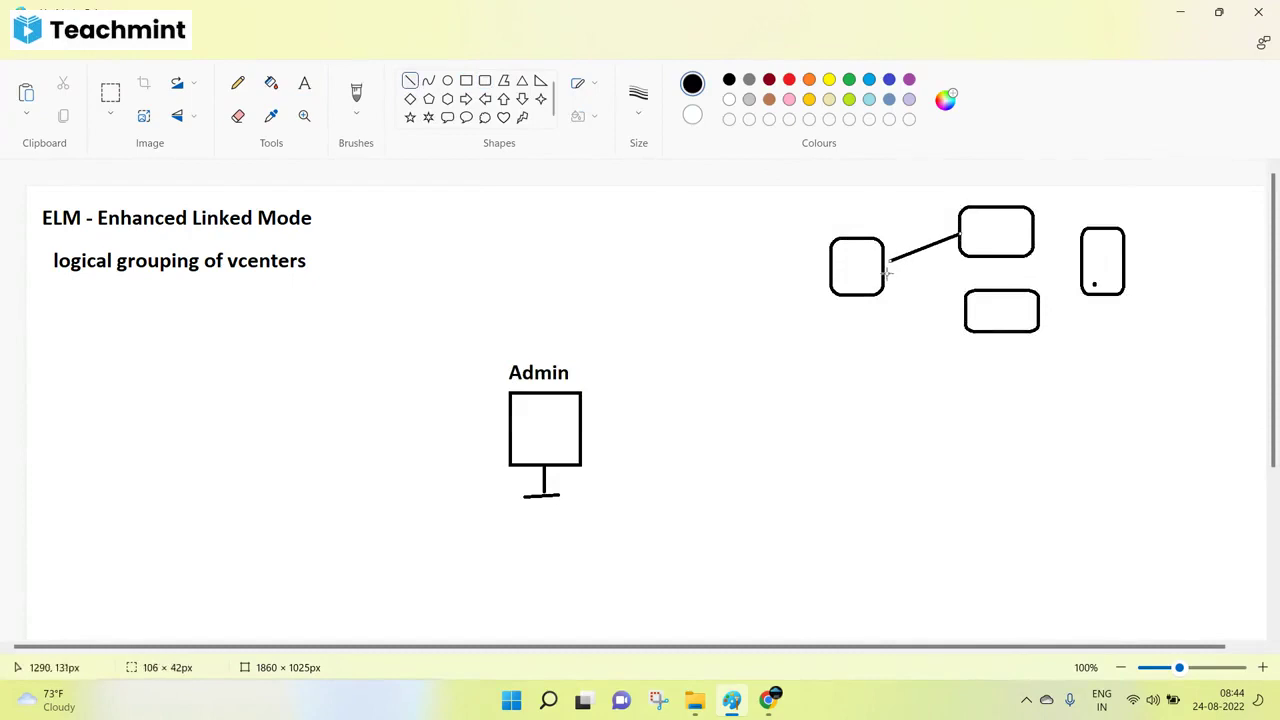
left_click_drag(884, 276, 965, 305)
left_click_drag(1042, 313, 1080, 268)
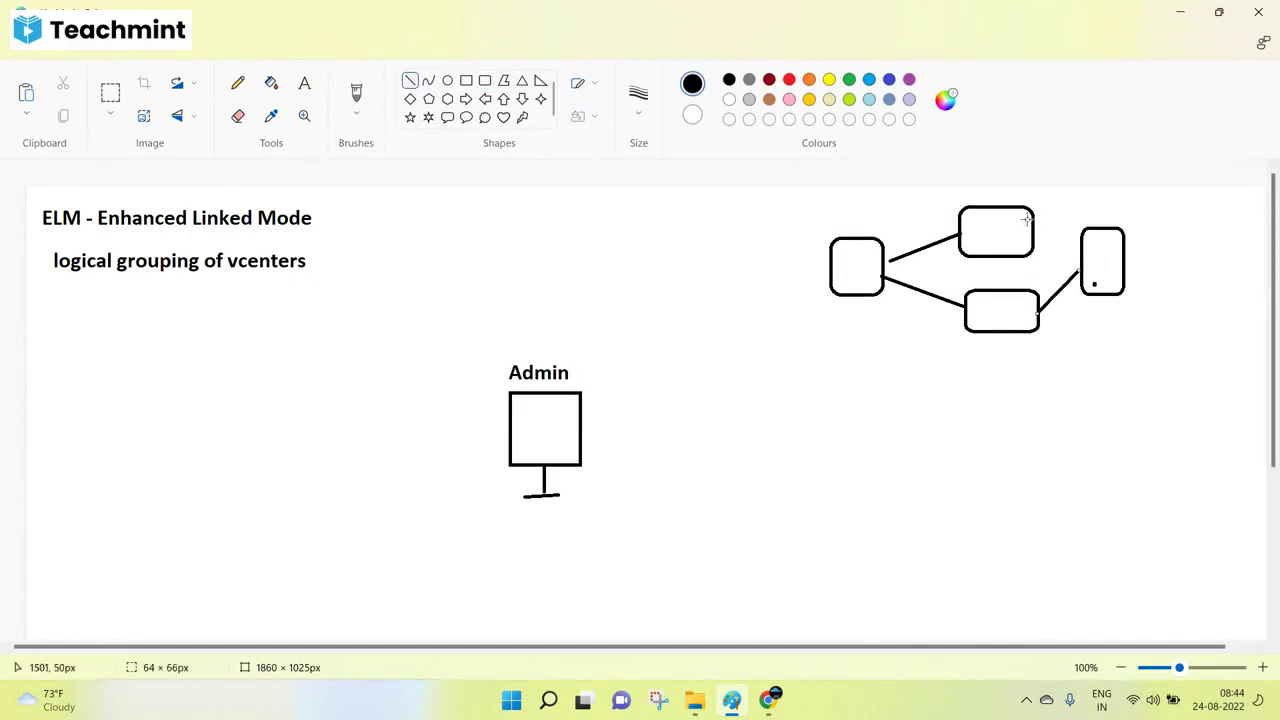
left_click_drag(1031, 226, 1081, 256)
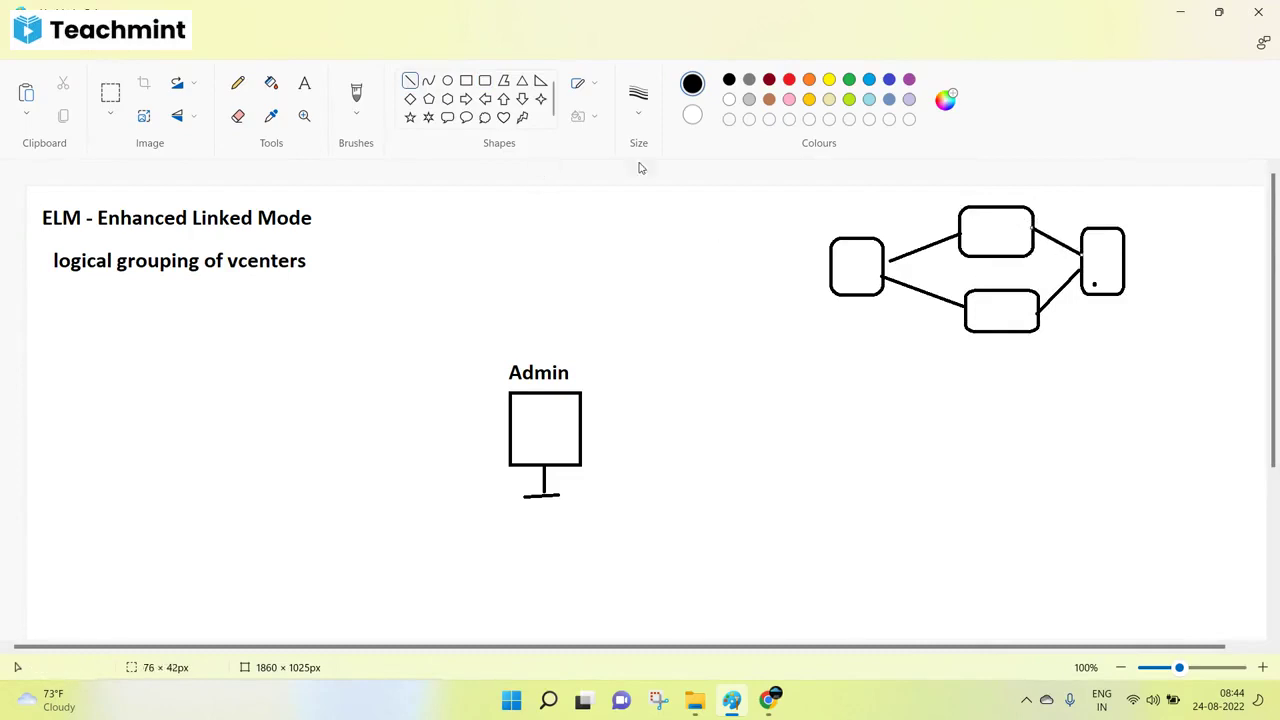
mouse_move(856, 296)
left_mouse_down()
mouse_move(856, 320)
mouse_move(870, 320)
left_mouse_up()
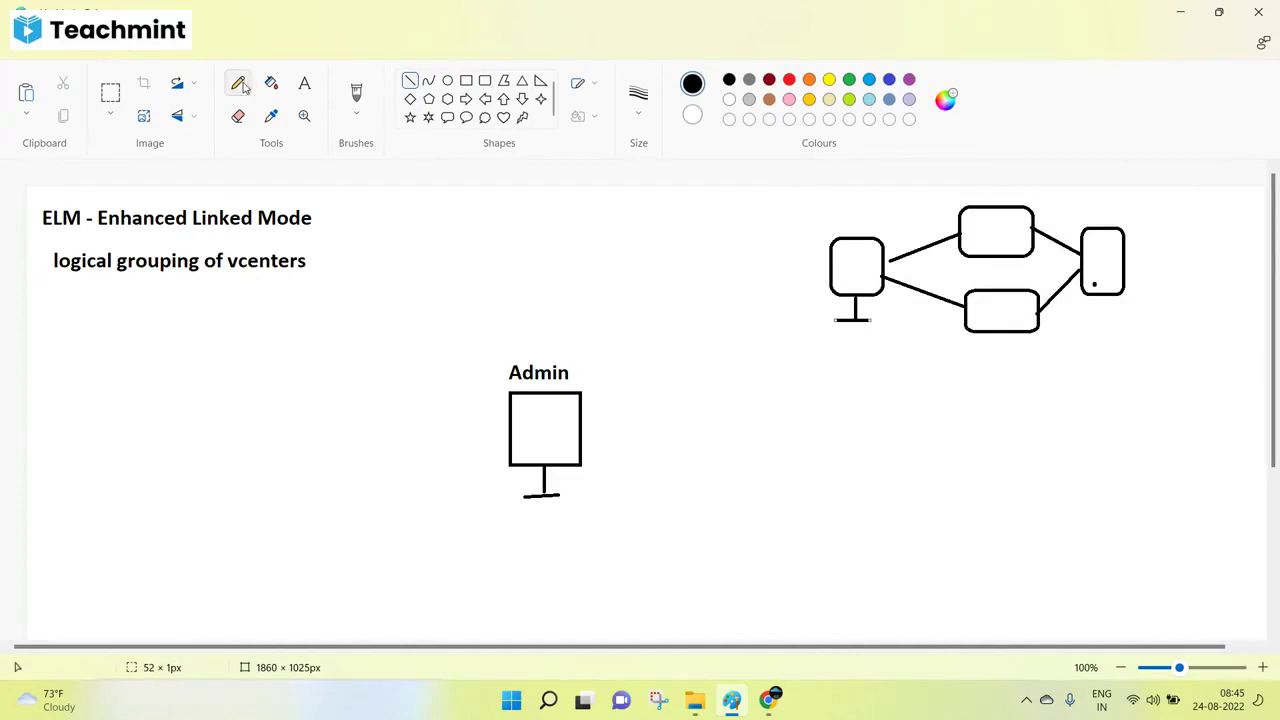
Label the rounded box with the stand "VC".
left_click(305, 85)
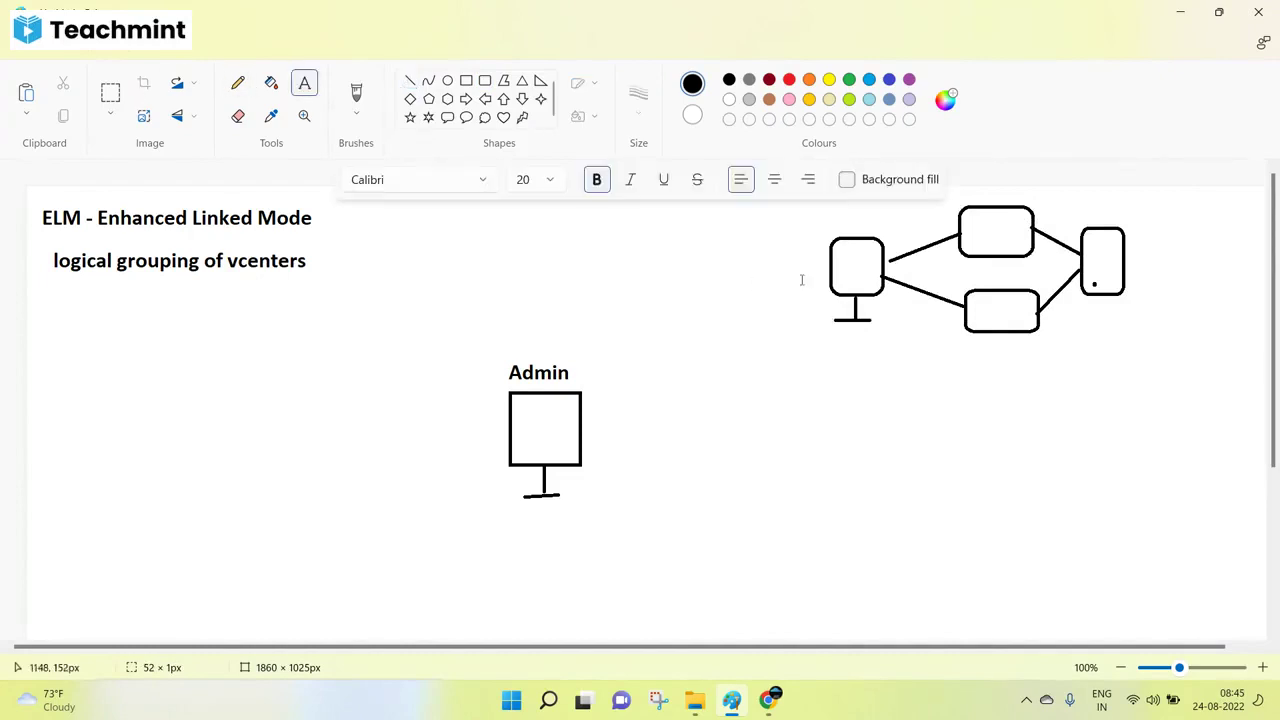
left_click(834, 265)
type("C")
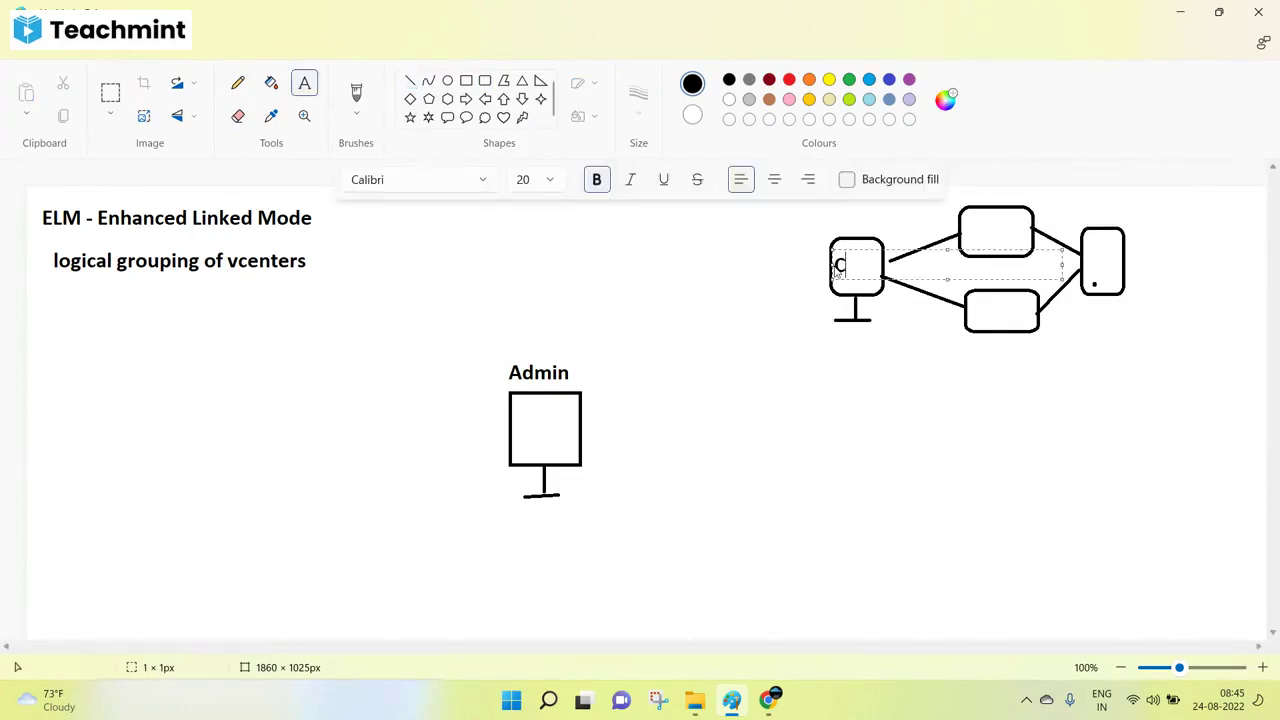
type("VC")
left_click(948, 238)
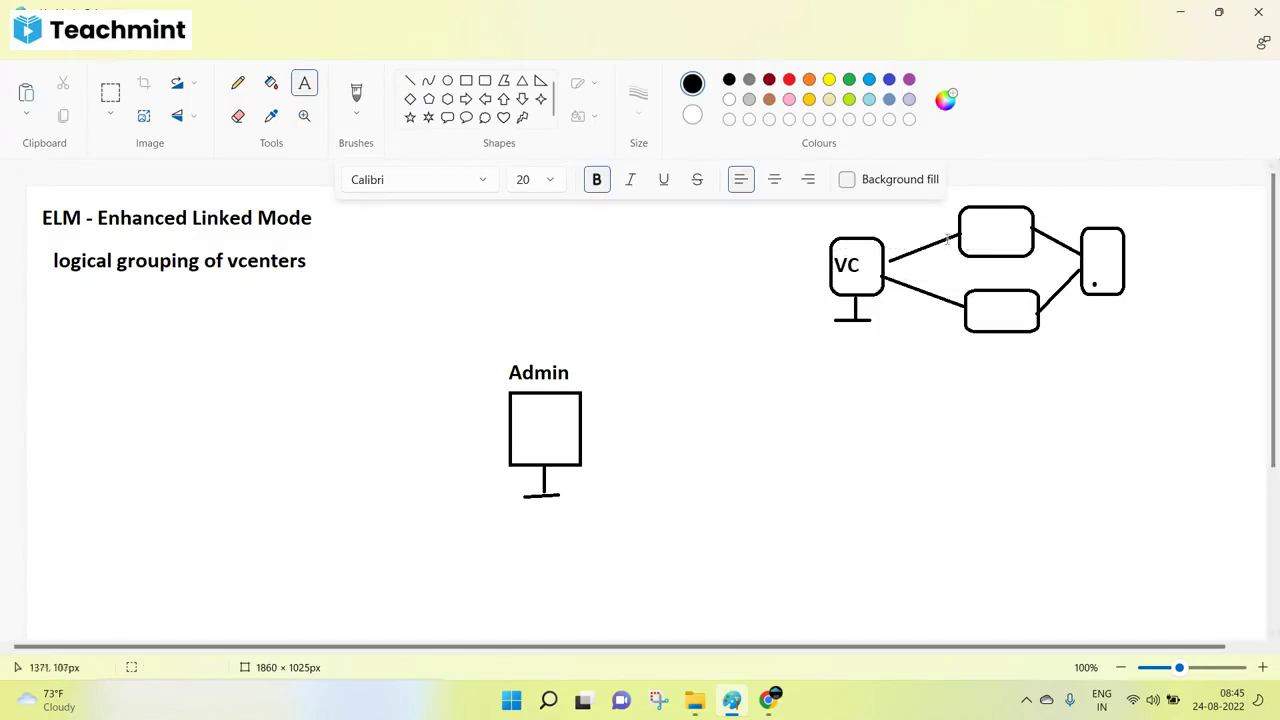
Label both host boxes "ESXi", reusing the first box's text for the second one.
left_click(968, 218)
type("ESXi1")
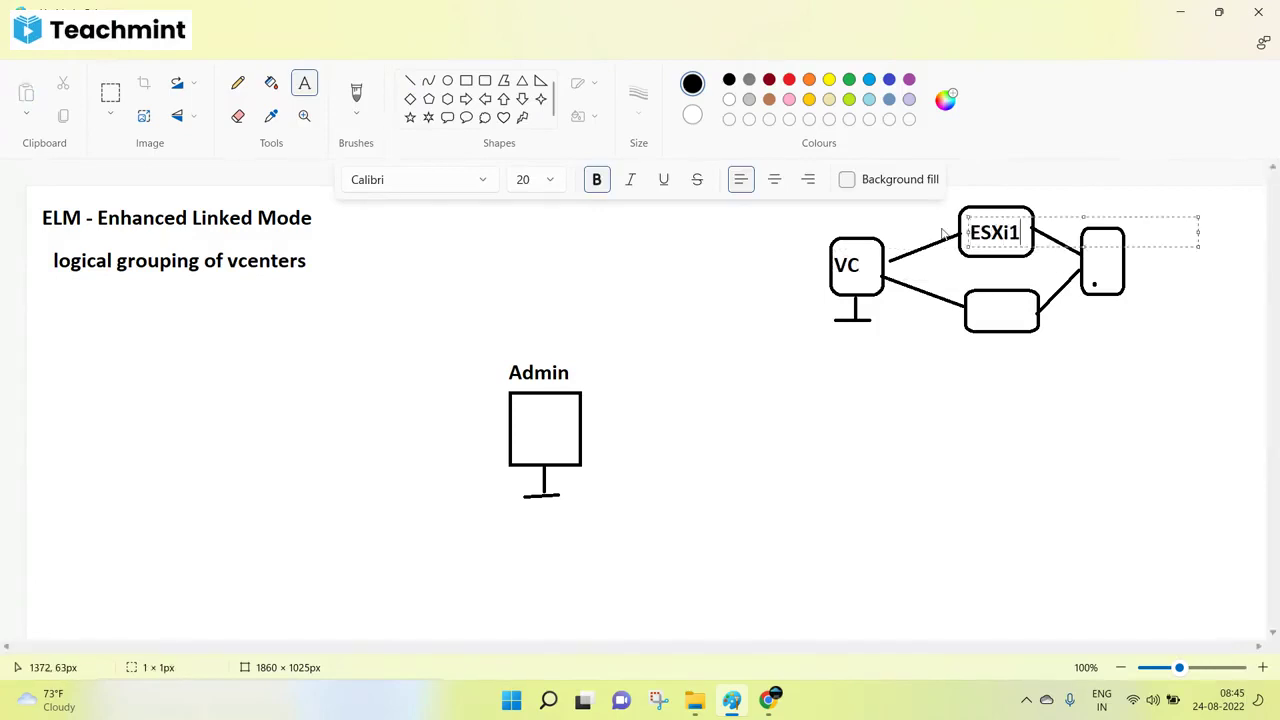
key("BackSpace")
key("ctrl+a")
key("ctrl+c")
left_click(737, 393)
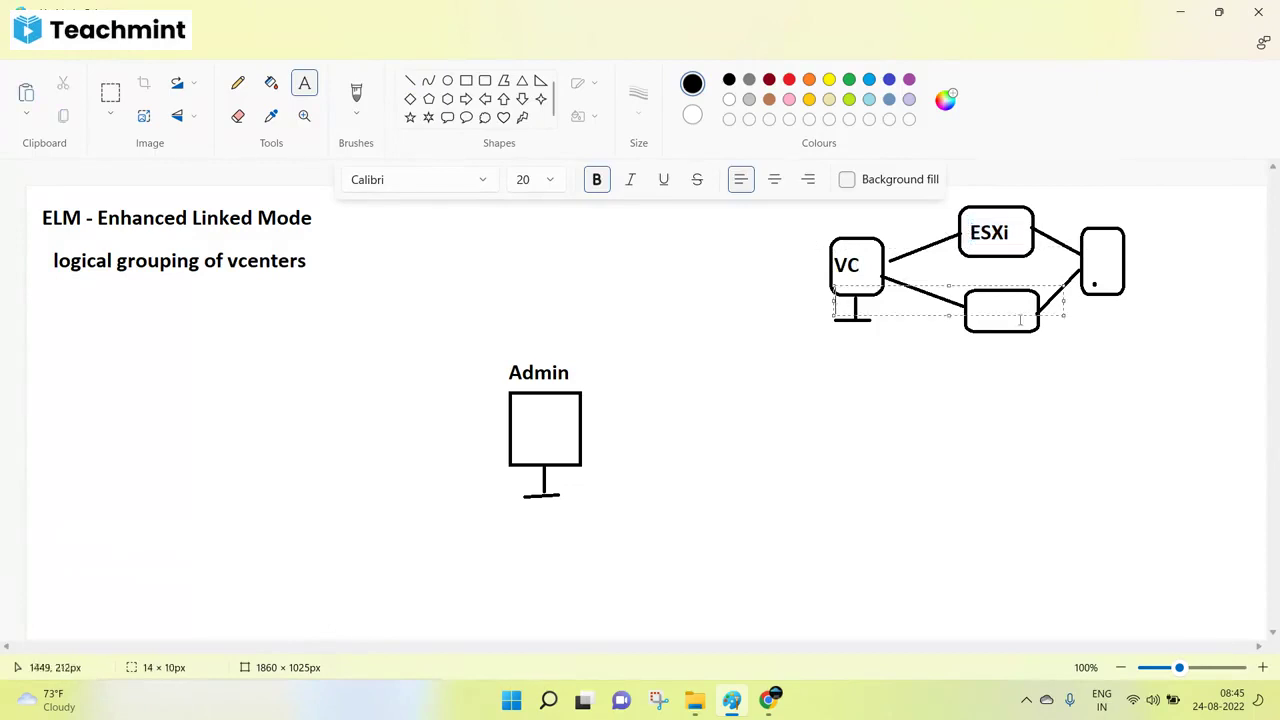
left_click(919, 360)
left_click(966, 296)
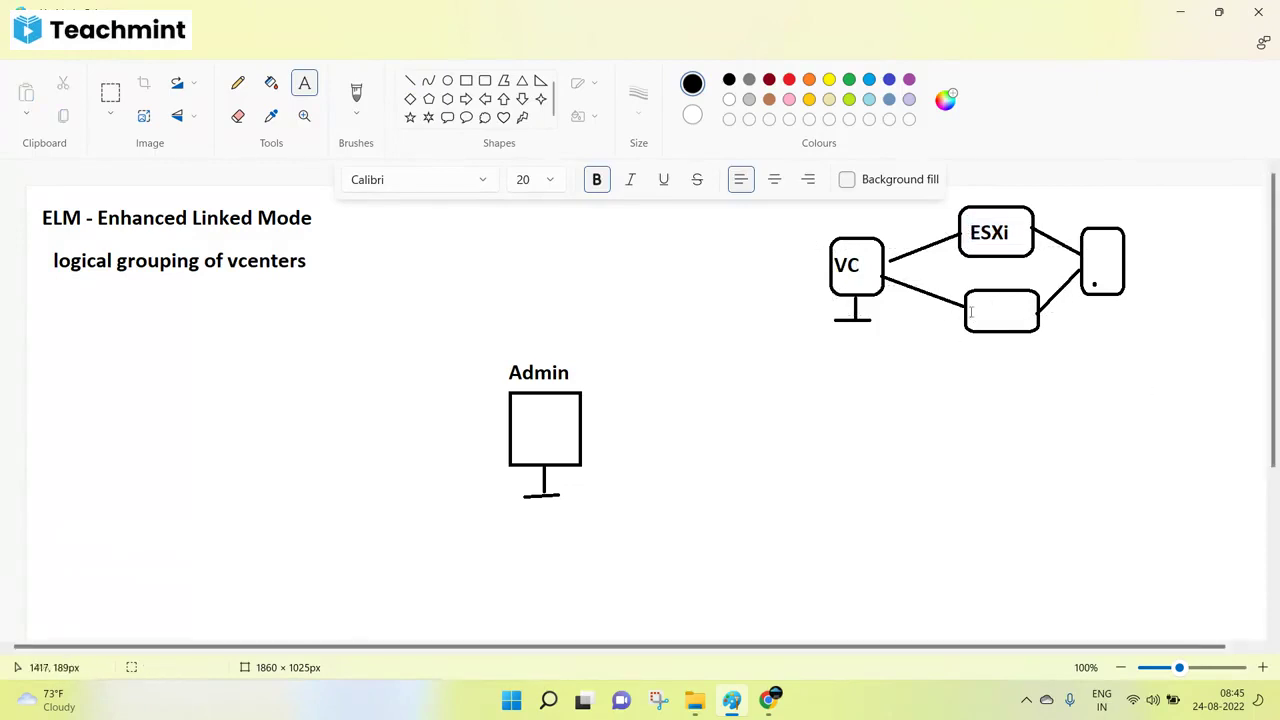
key("ctrl+v")
left_click(904, 366)
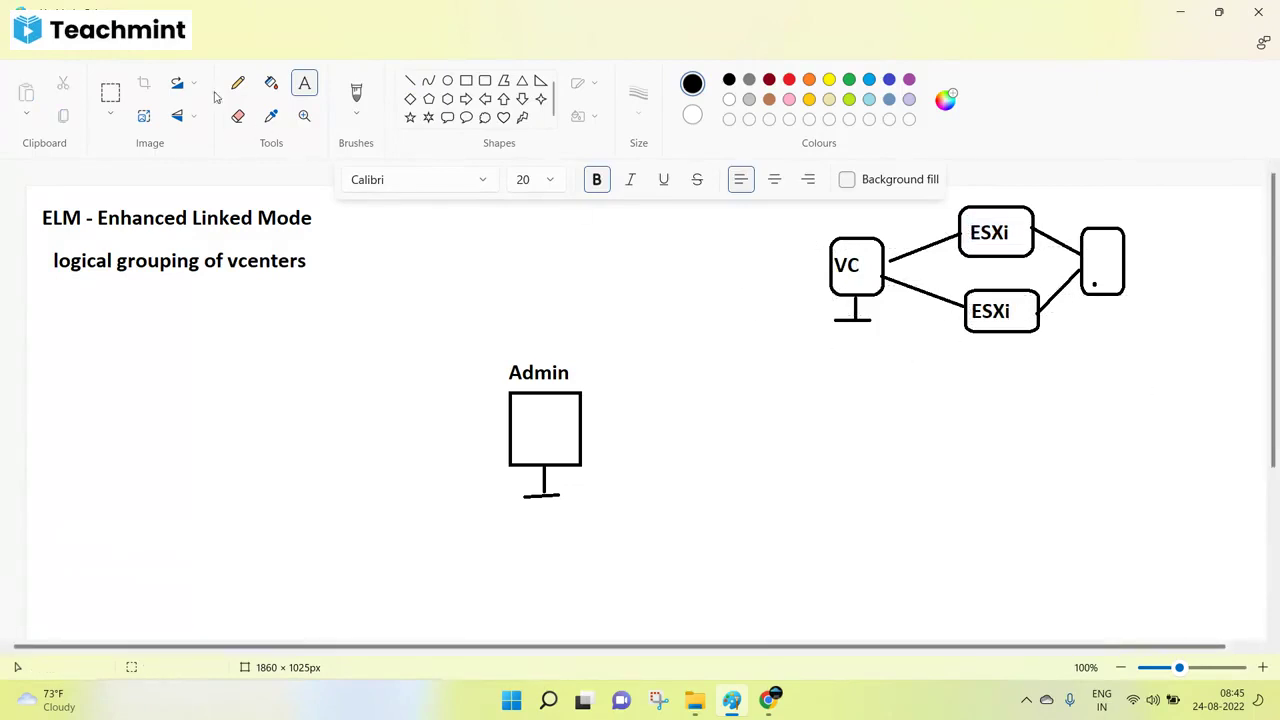
Copy the complete VC, ESXi and storage diagram and place two duplicates in a column beneath the original.
left_click(110, 92)
left_click_drag(801, 196, 1149, 349)
key("ctrl+c")
key("ctrl+v")
left_click_drag(257, 299, 1045, 450)
key("ctrl+v")
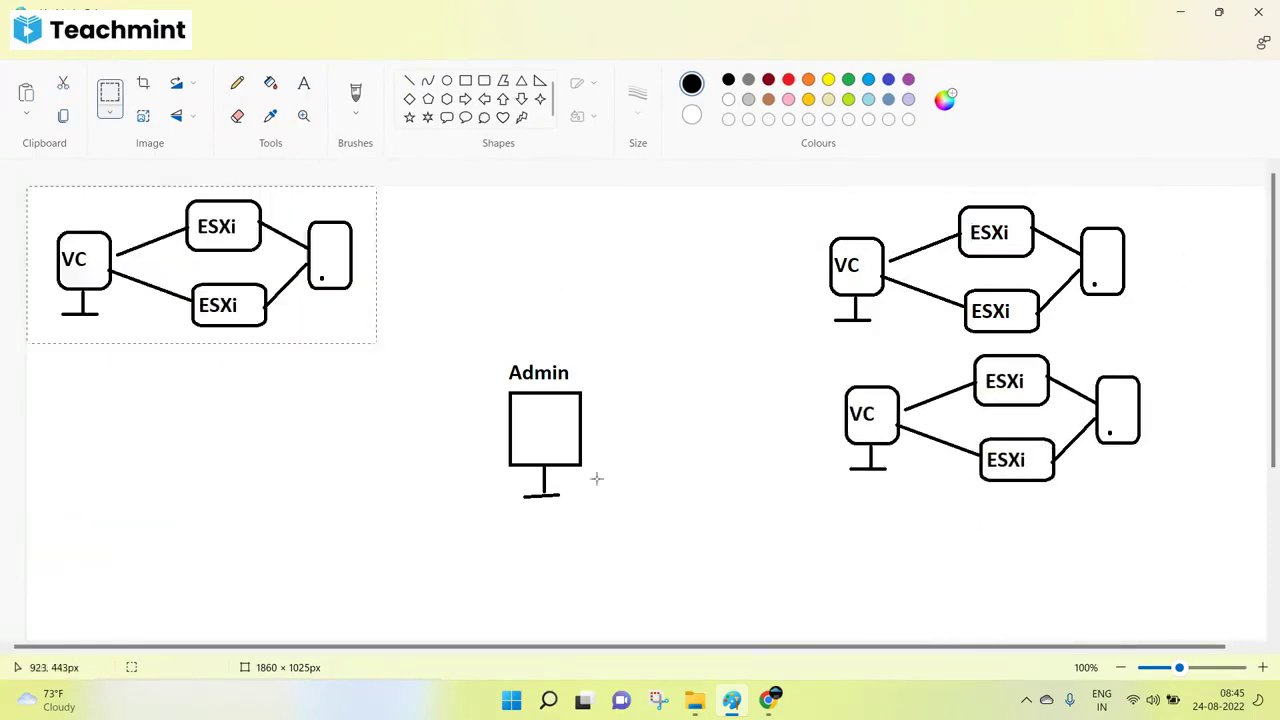
left_click_drag(203, 308, 997, 612)
left_click(1221, 475)
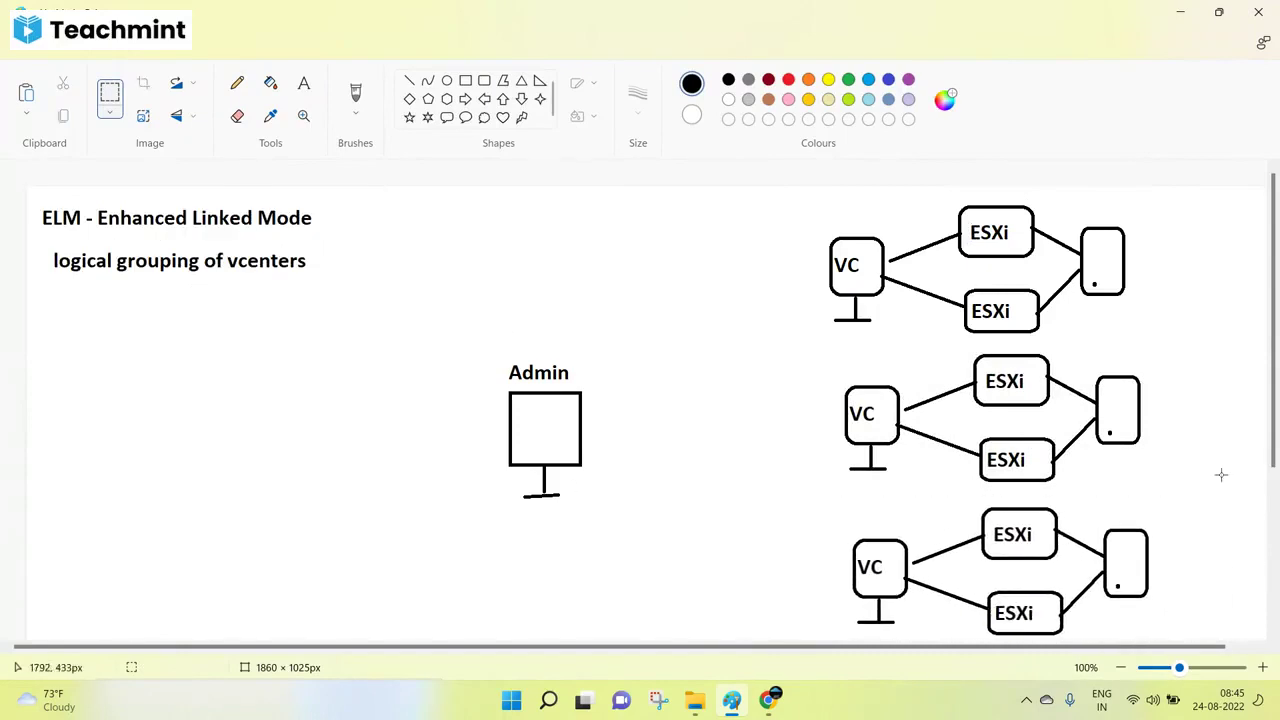
Draw a line from the upper ESXi box of the lowest diagram to the middle diagram's storage box.
left_click(409, 81)
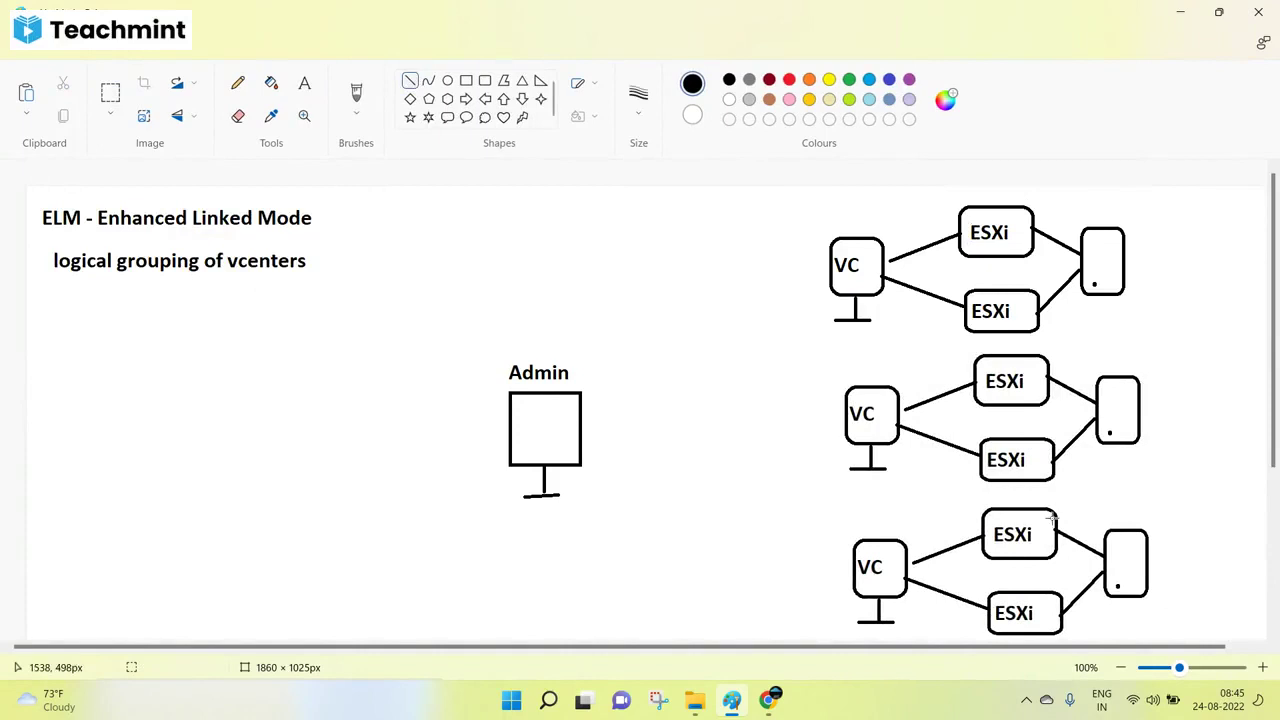
left_click_drag(1053, 517, 1104, 432)
left_click(1182, 472)
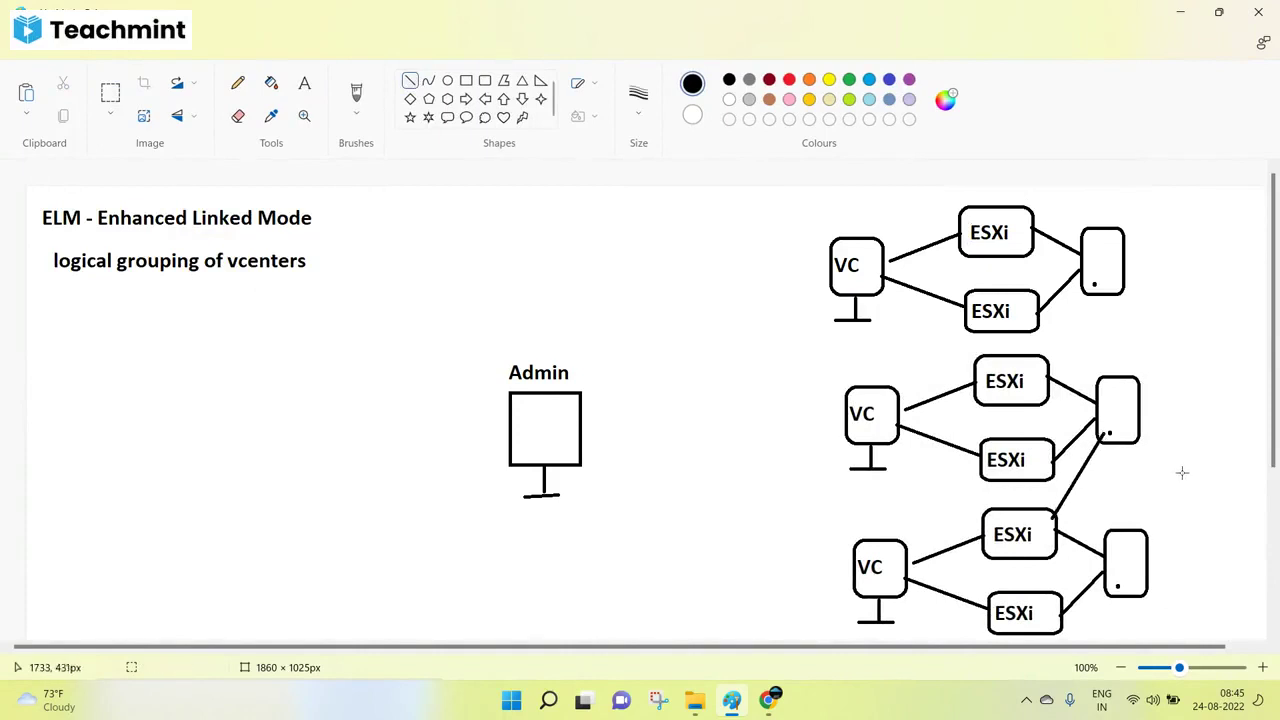